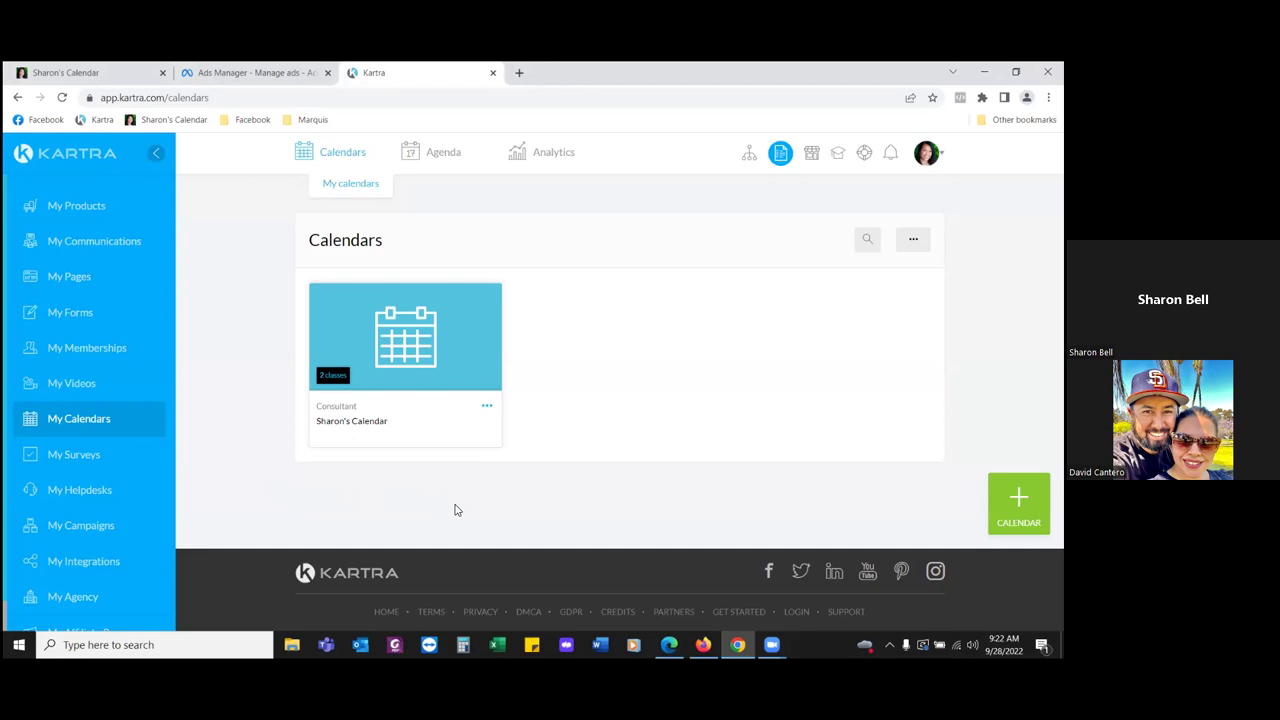
click(68, 280)
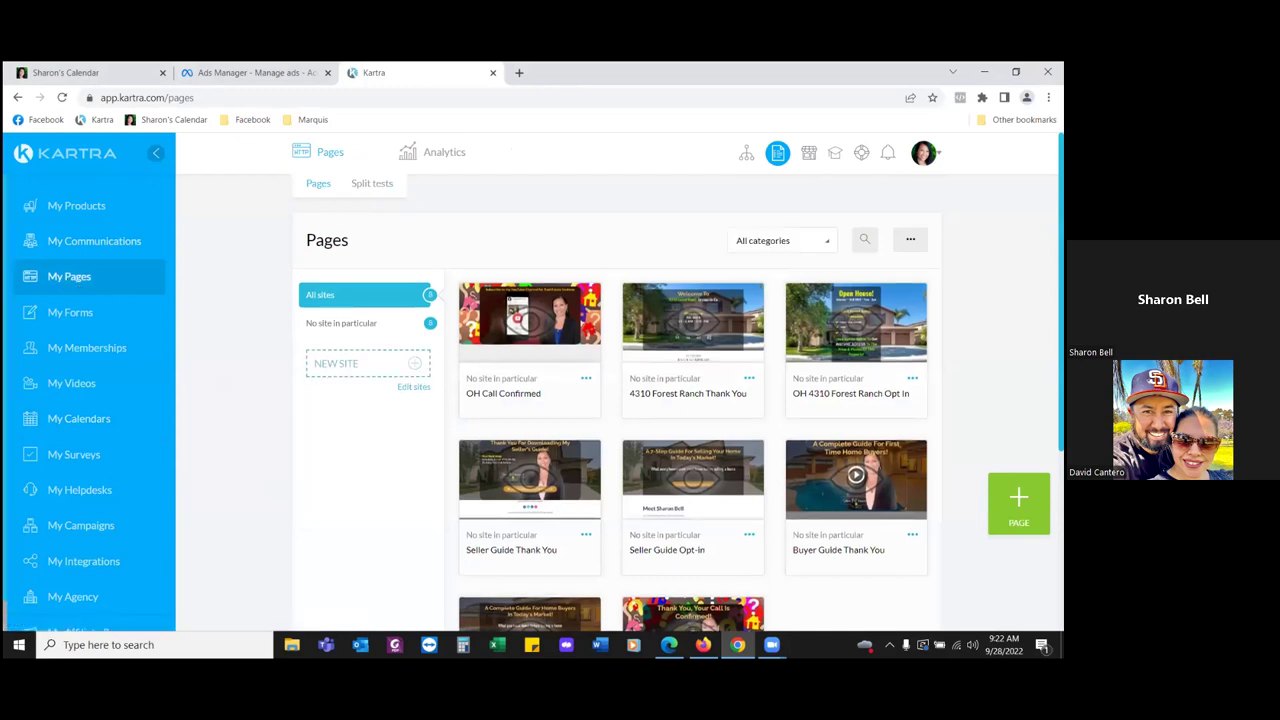
click(912, 378)
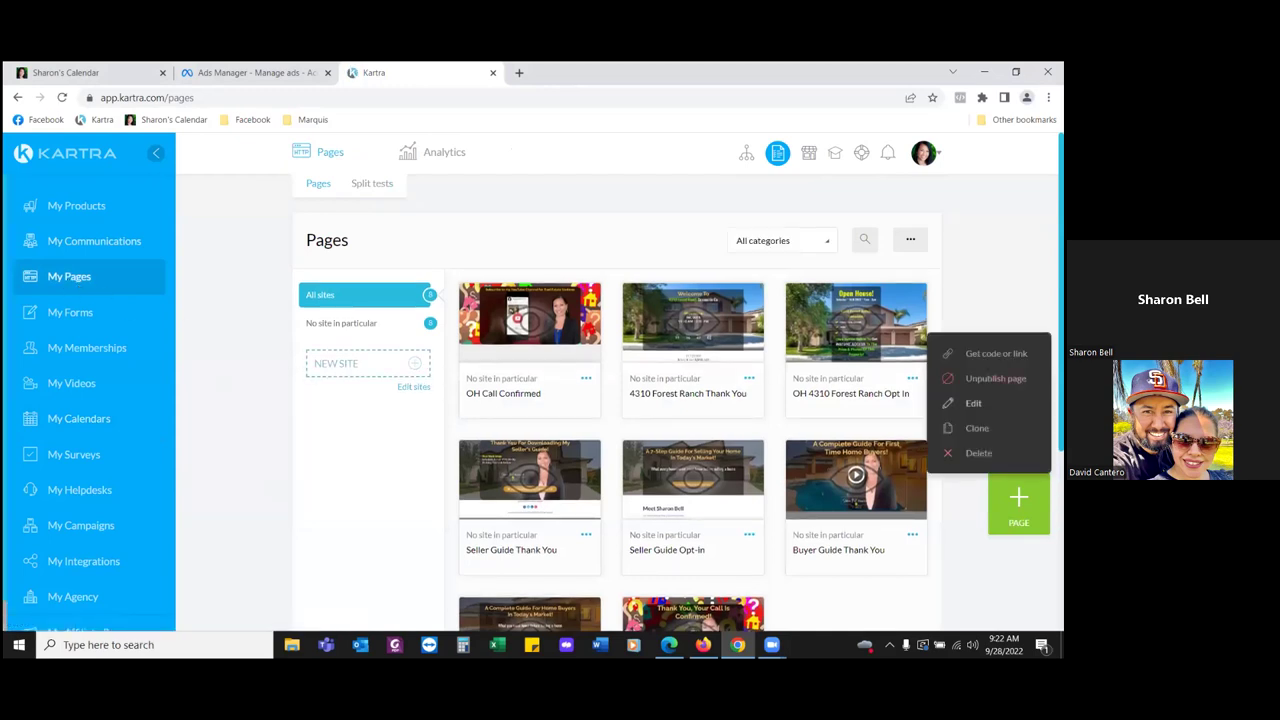
click(970, 403)
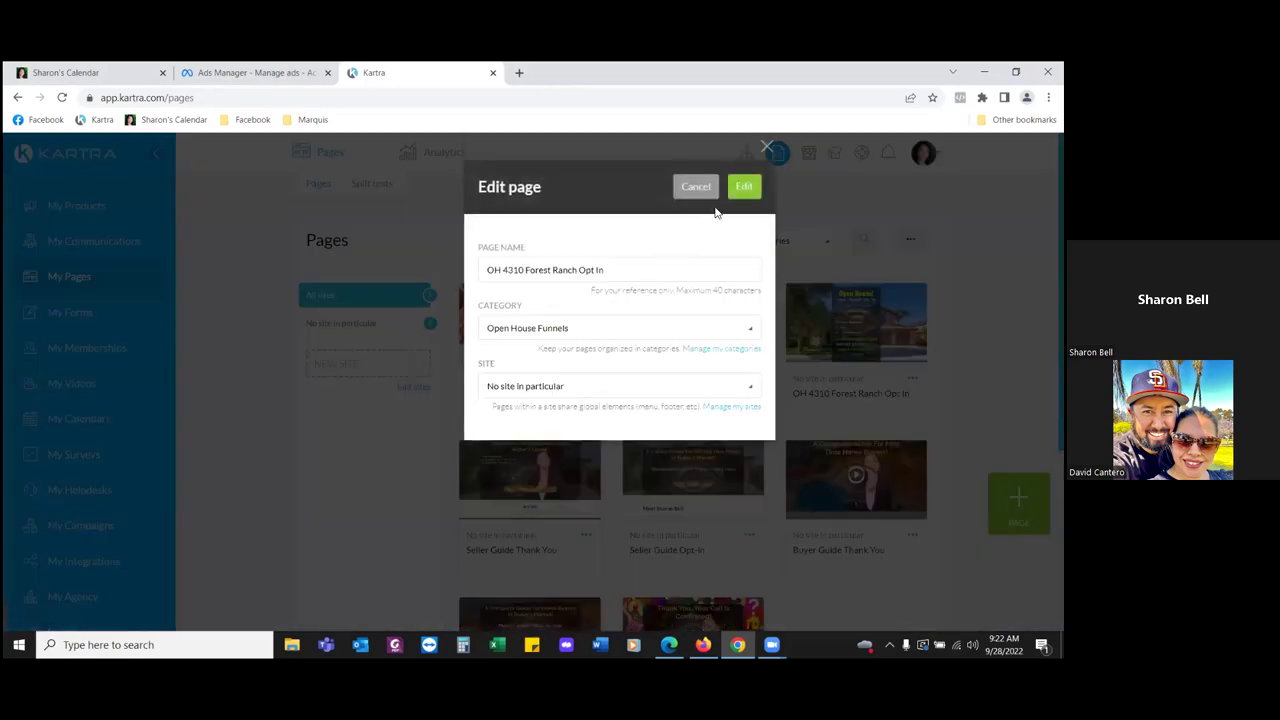
click(697, 194)
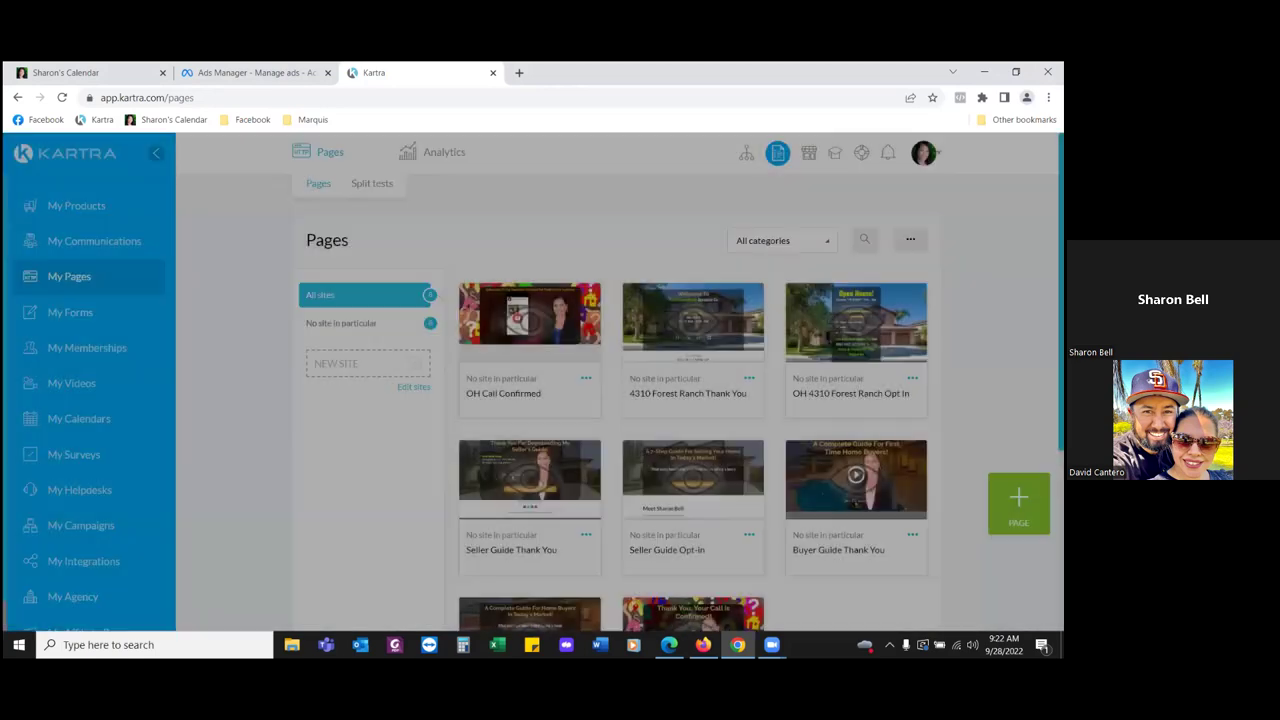
click(975, 350)
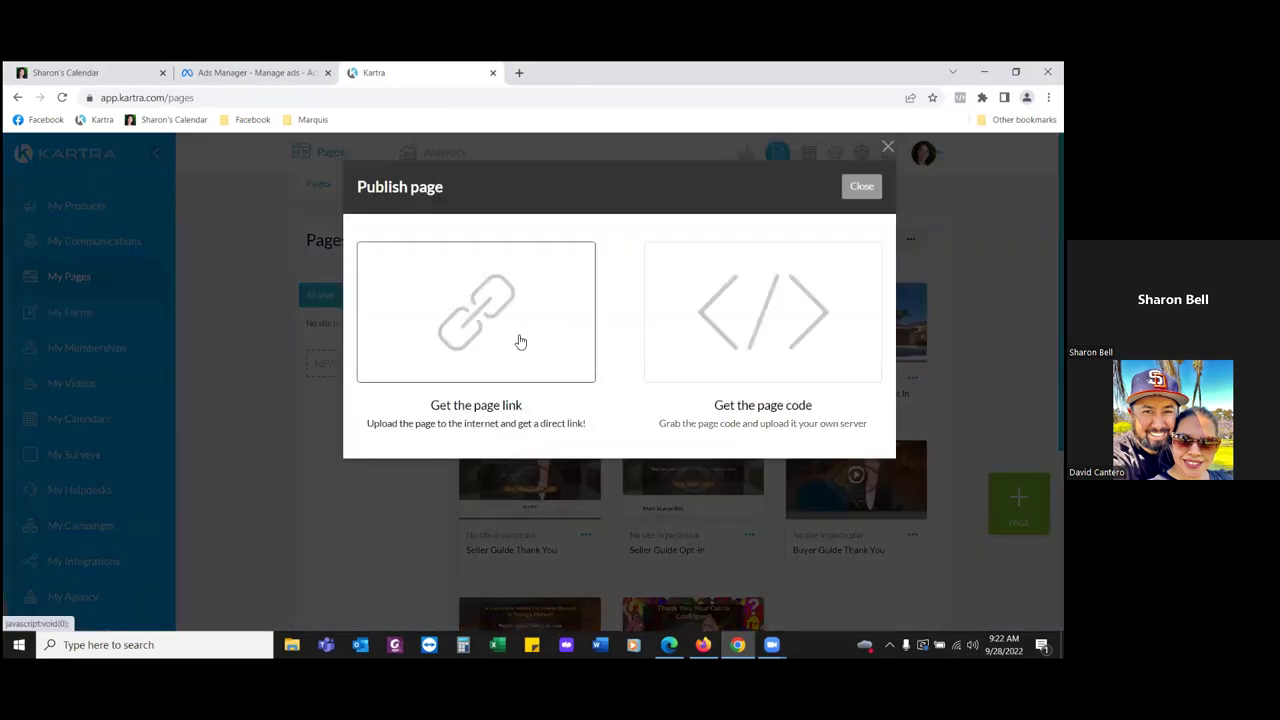
click(520, 340)
click(535, 511)
key(ctrl+c)
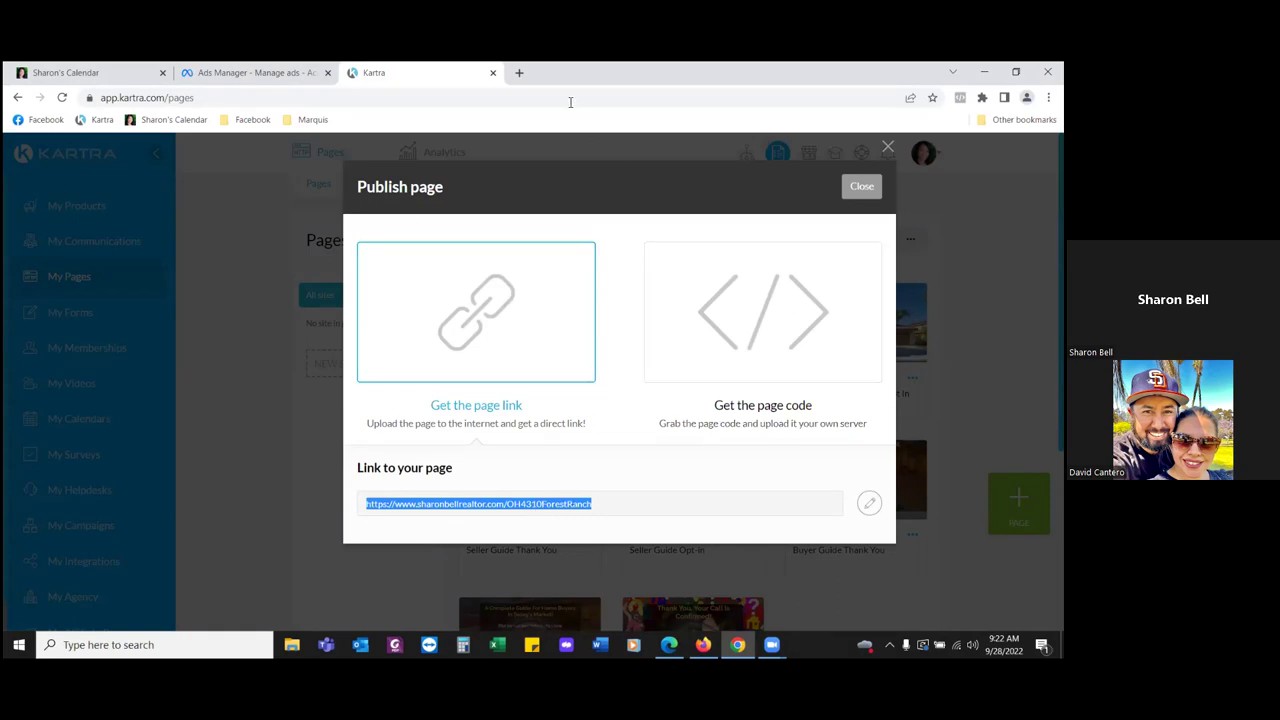
Load the copied opt-in page link in a new browser tab.
click(519, 72)
key(ctrl+v)
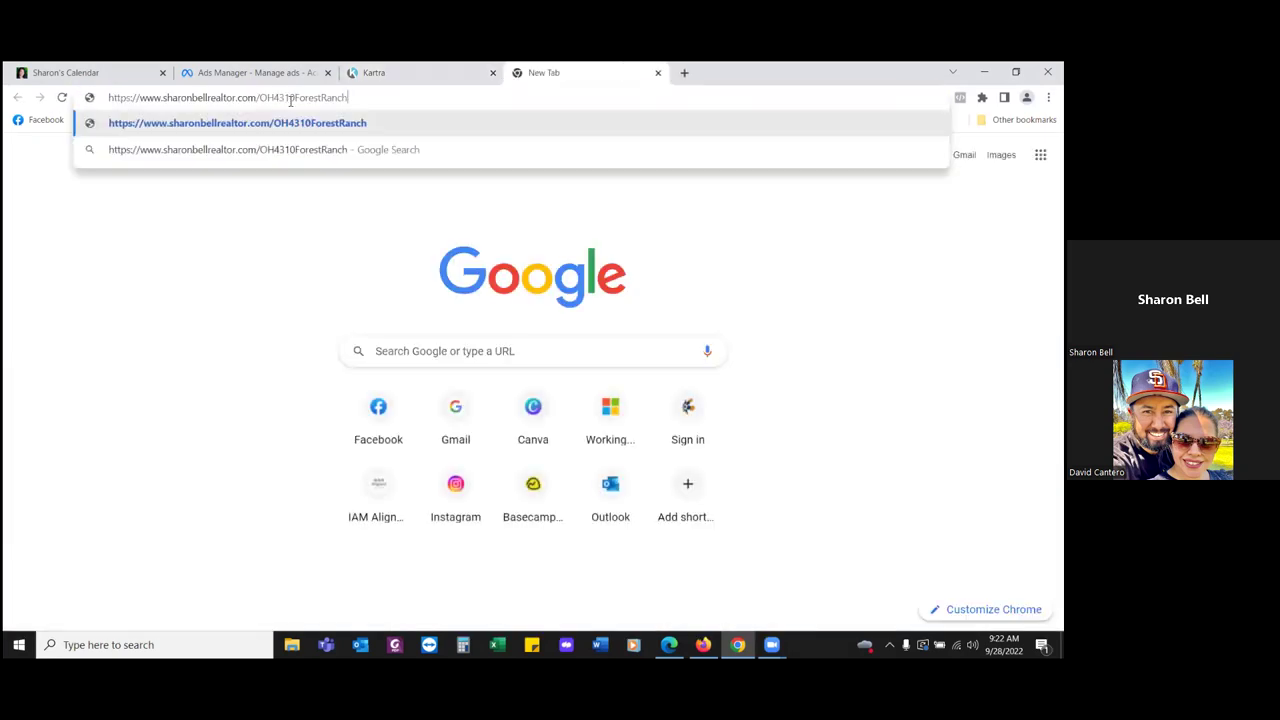
click(430, 73)
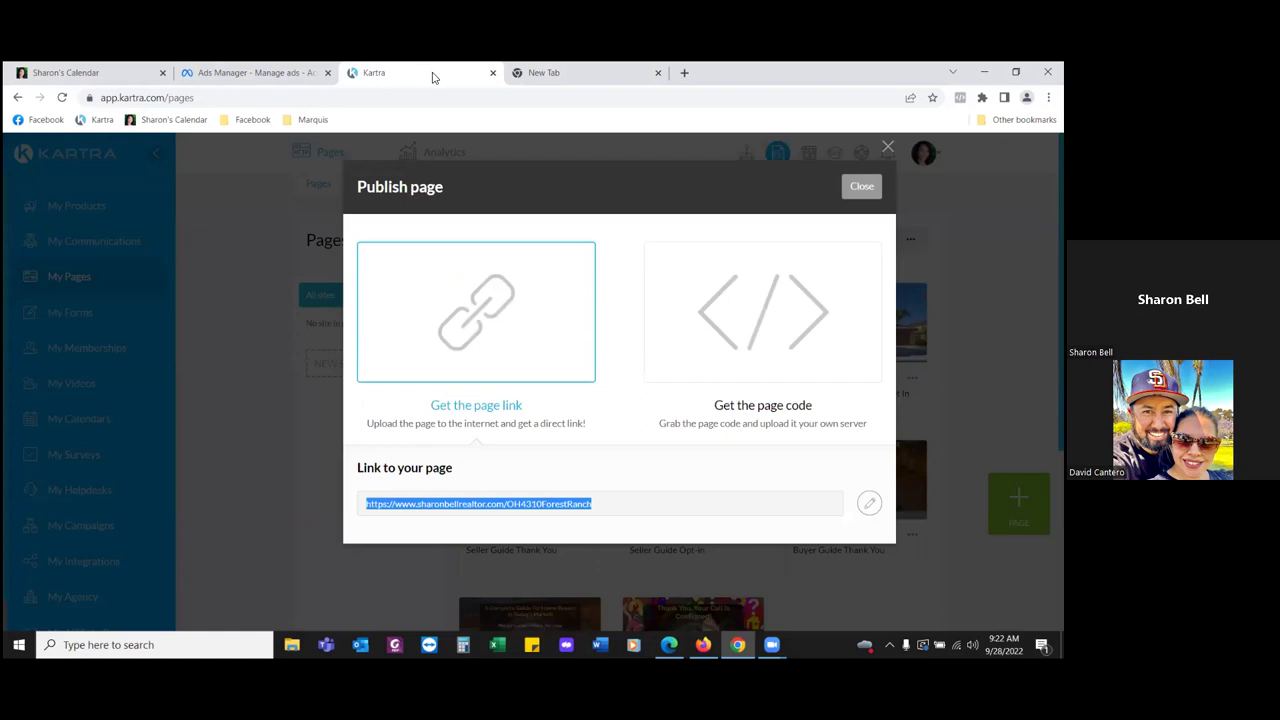
click(589, 77)
key(Return)
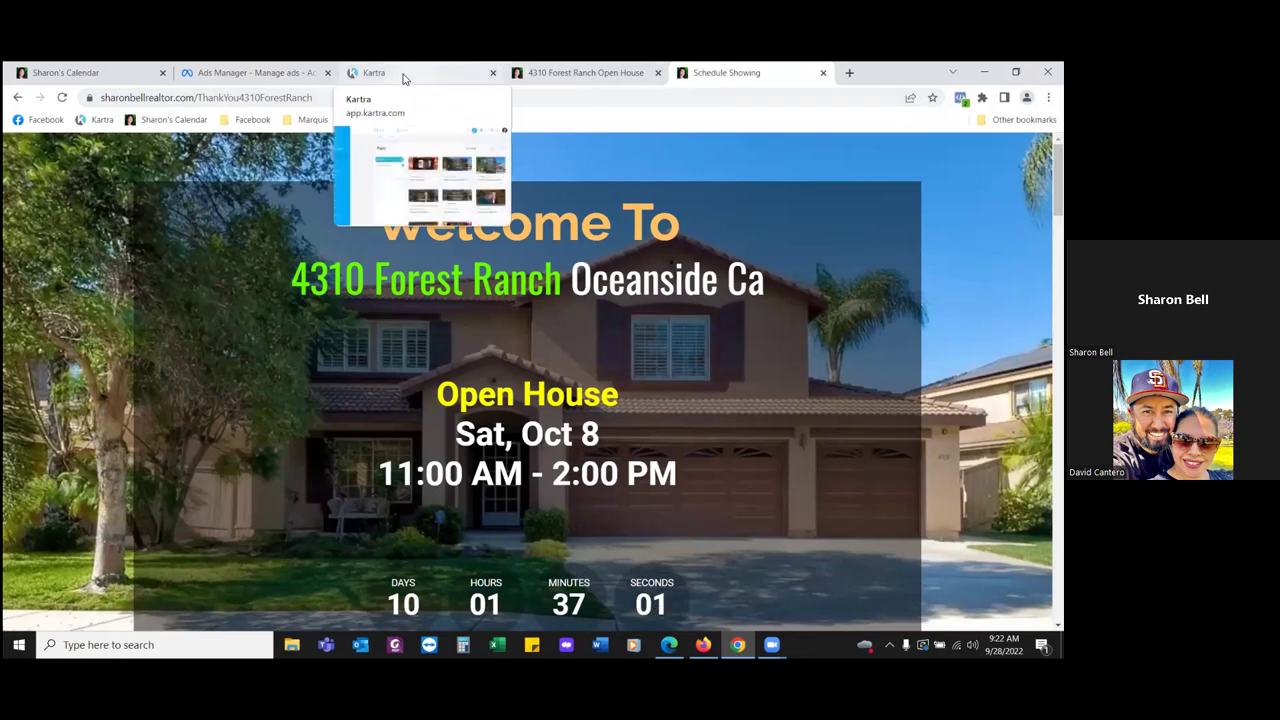
click(229, 75)
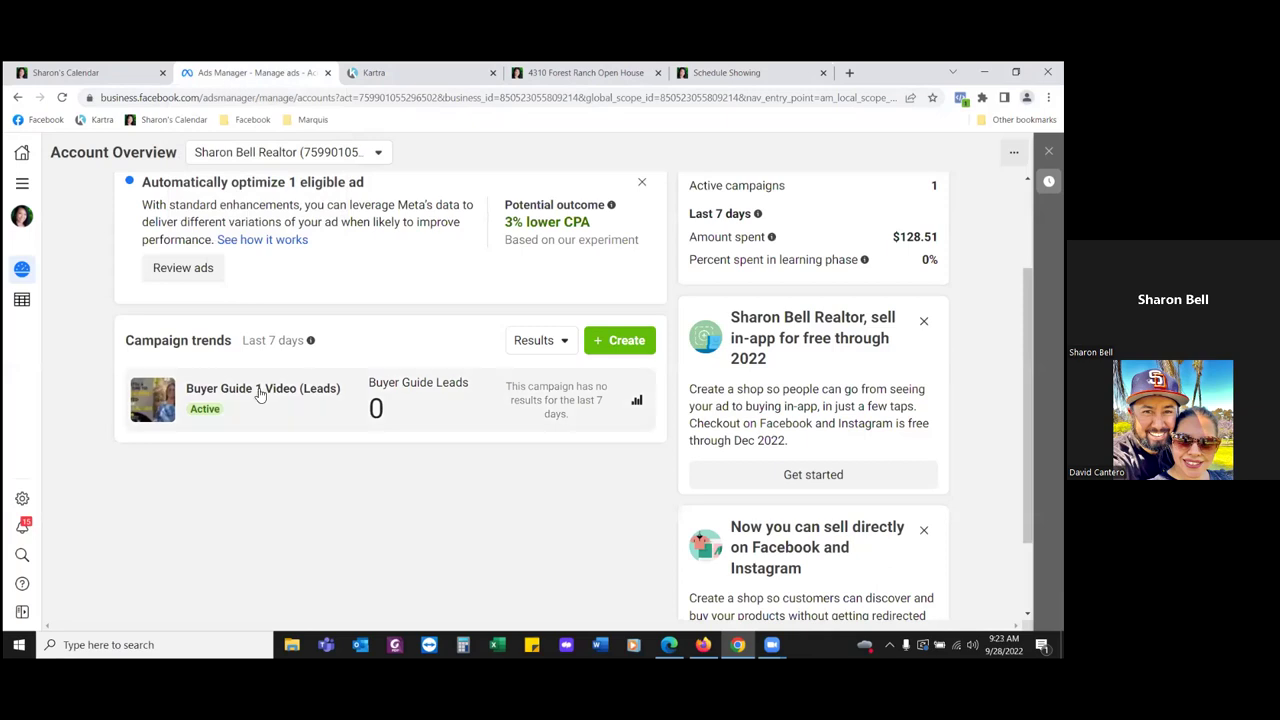
From All tools > Audiences, create a Custom Audience with Website as its source.
click(23, 187)
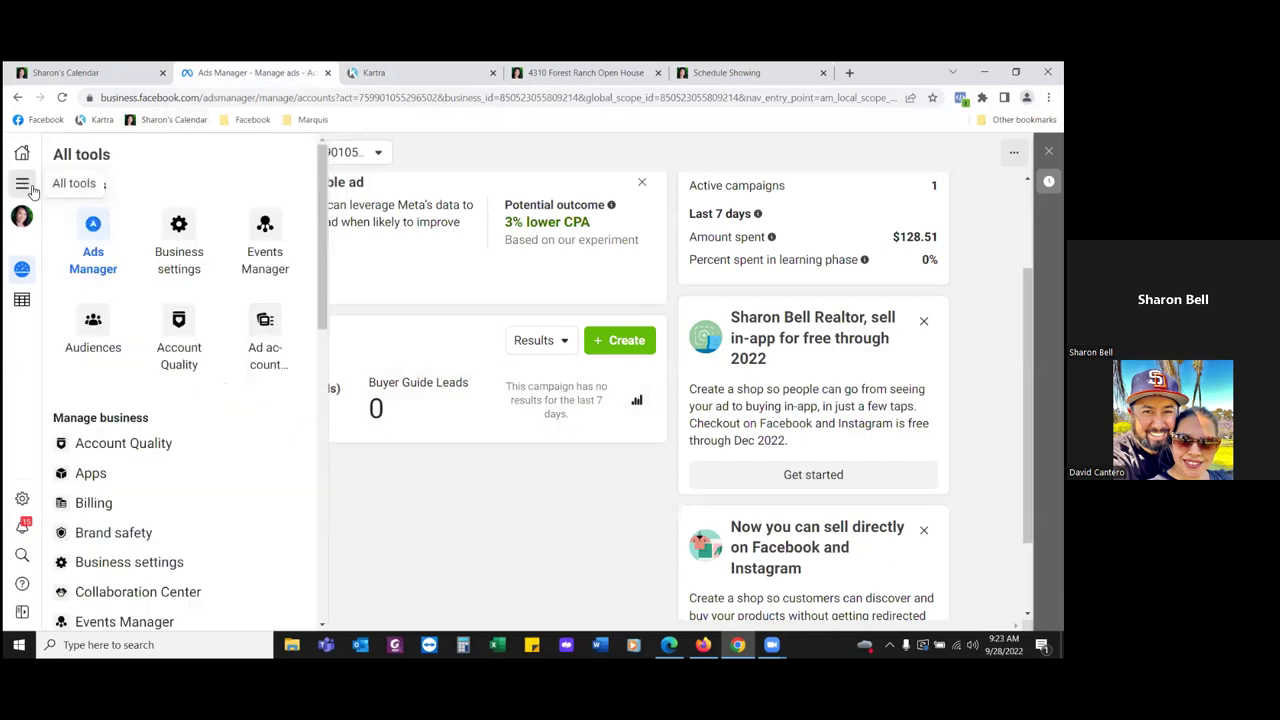
click(90, 328)
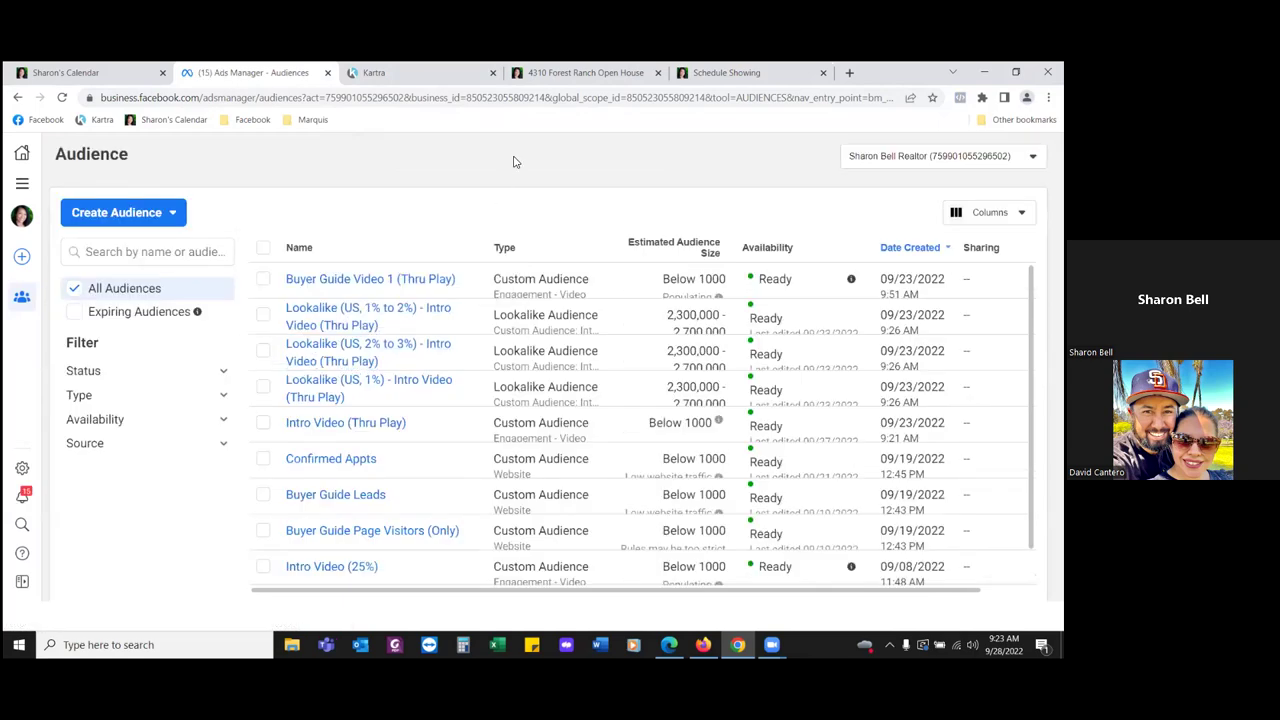
click(143, 204)
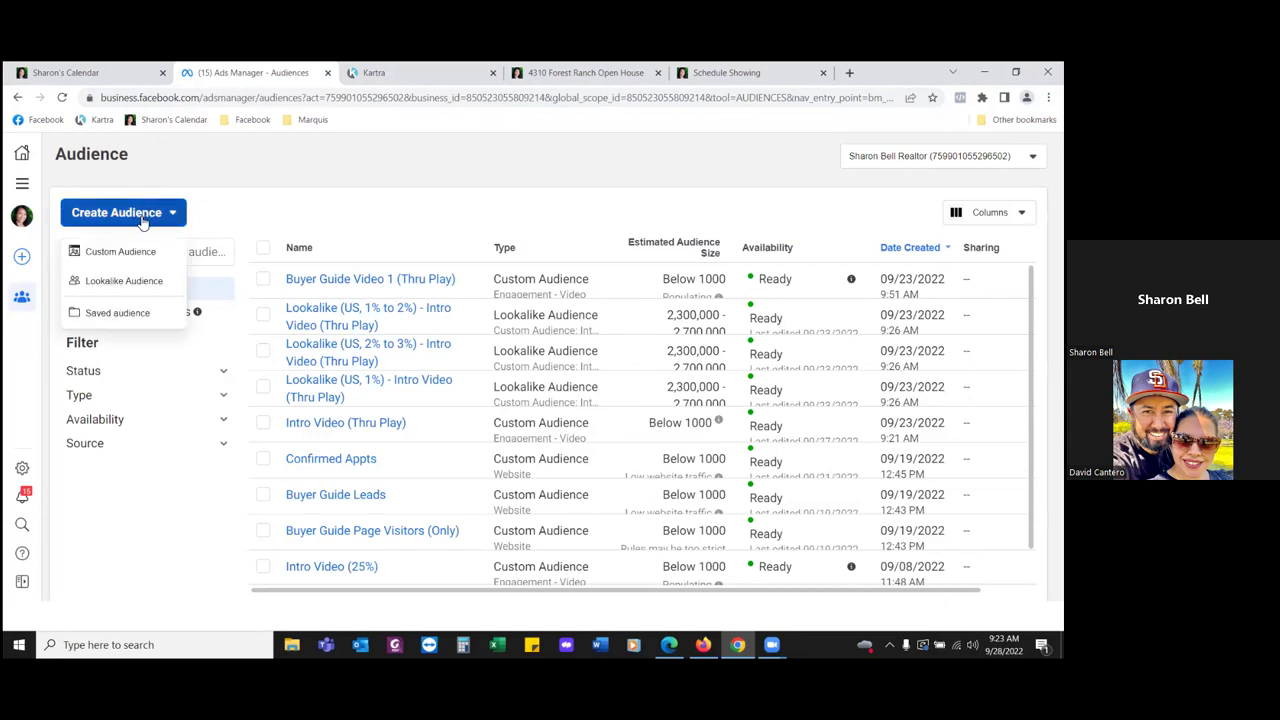
click(121, 251)
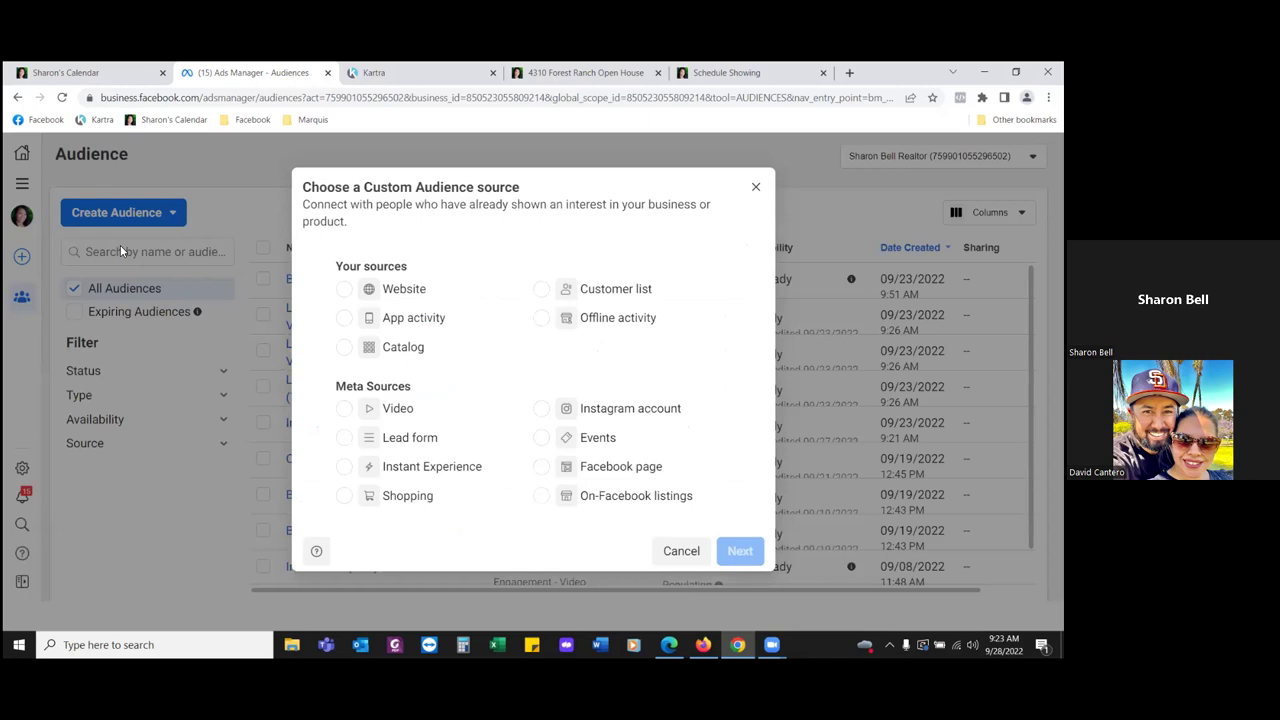
click(430, 289)
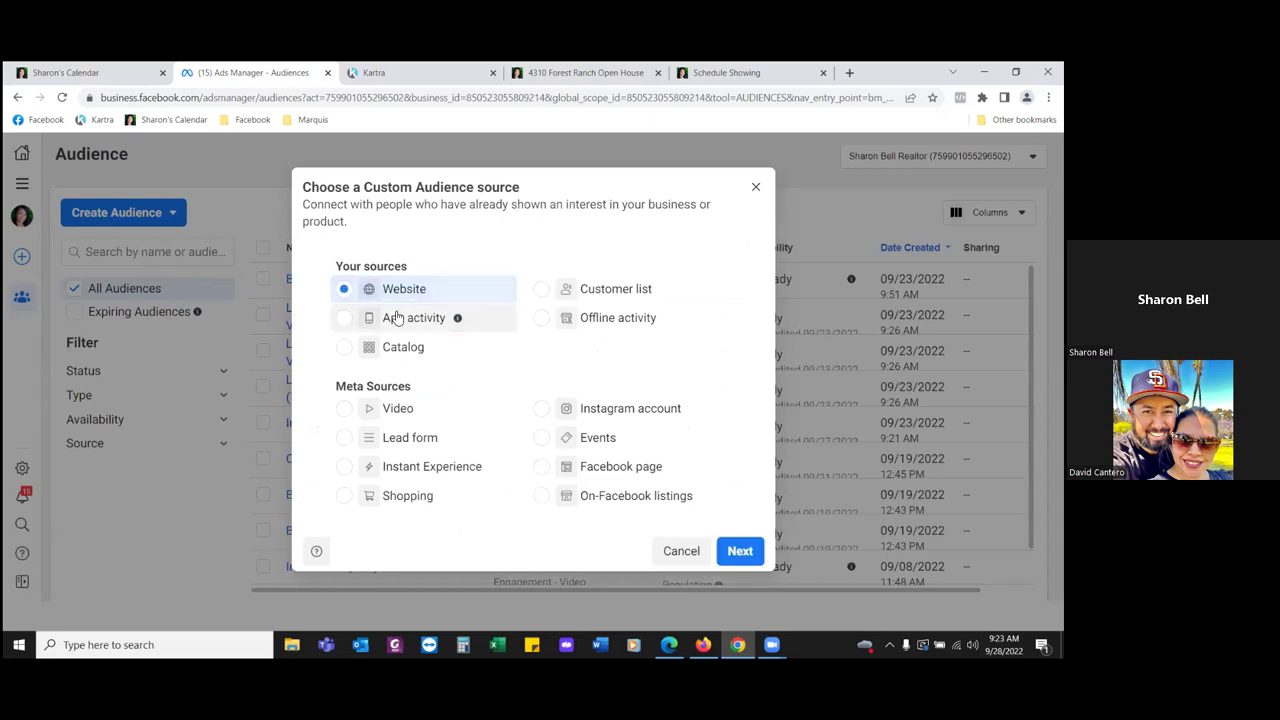
click(738, 551)
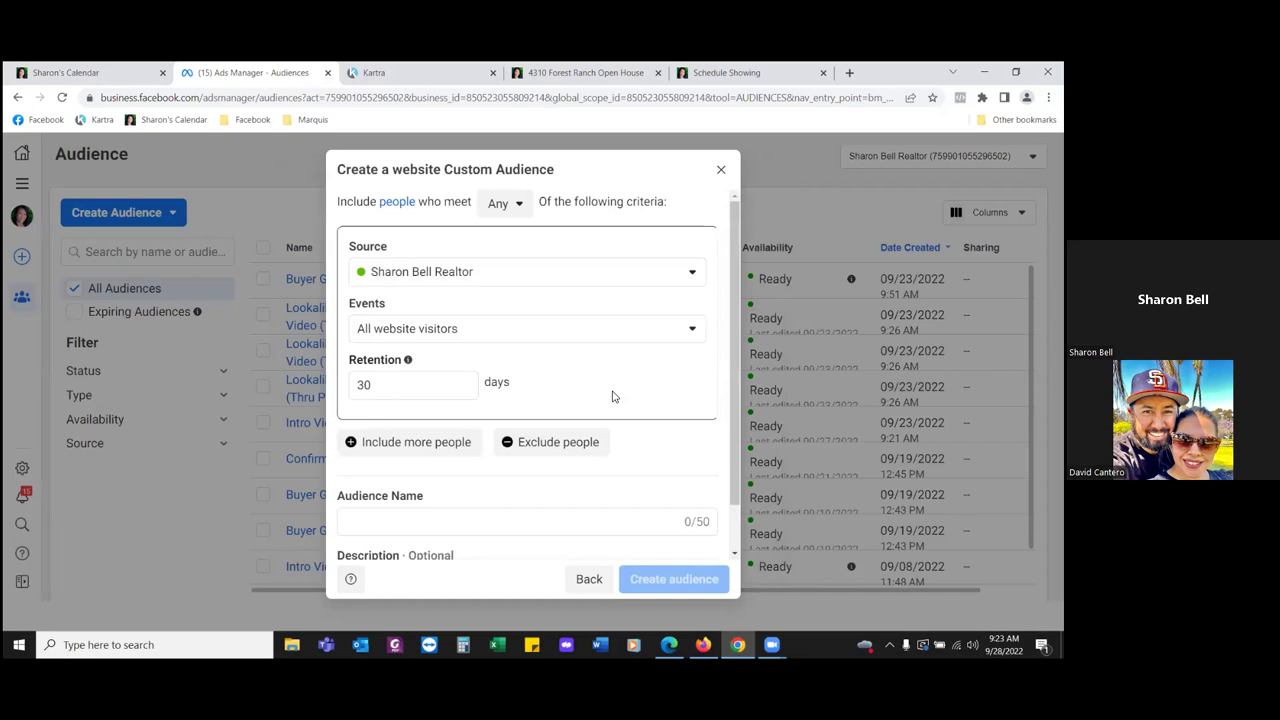
click(520, 330)
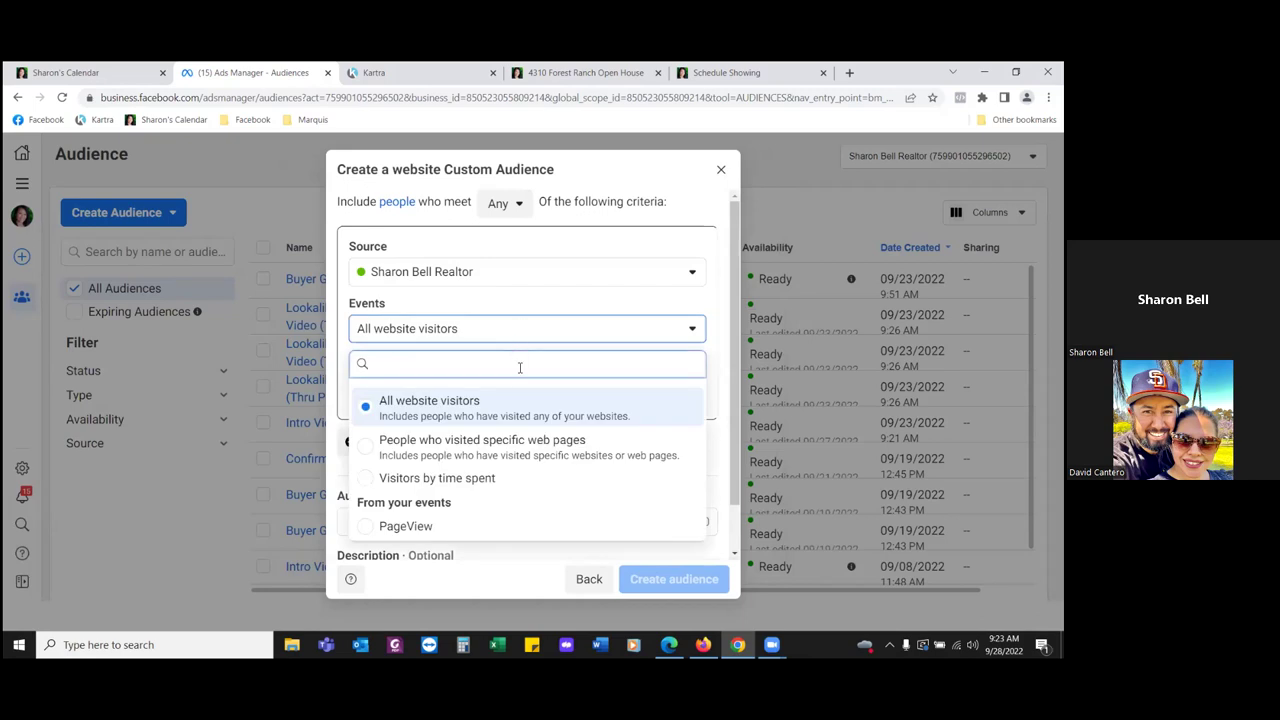
Target people who visited specific web pages, with 45-day retention.
click(498, 452)
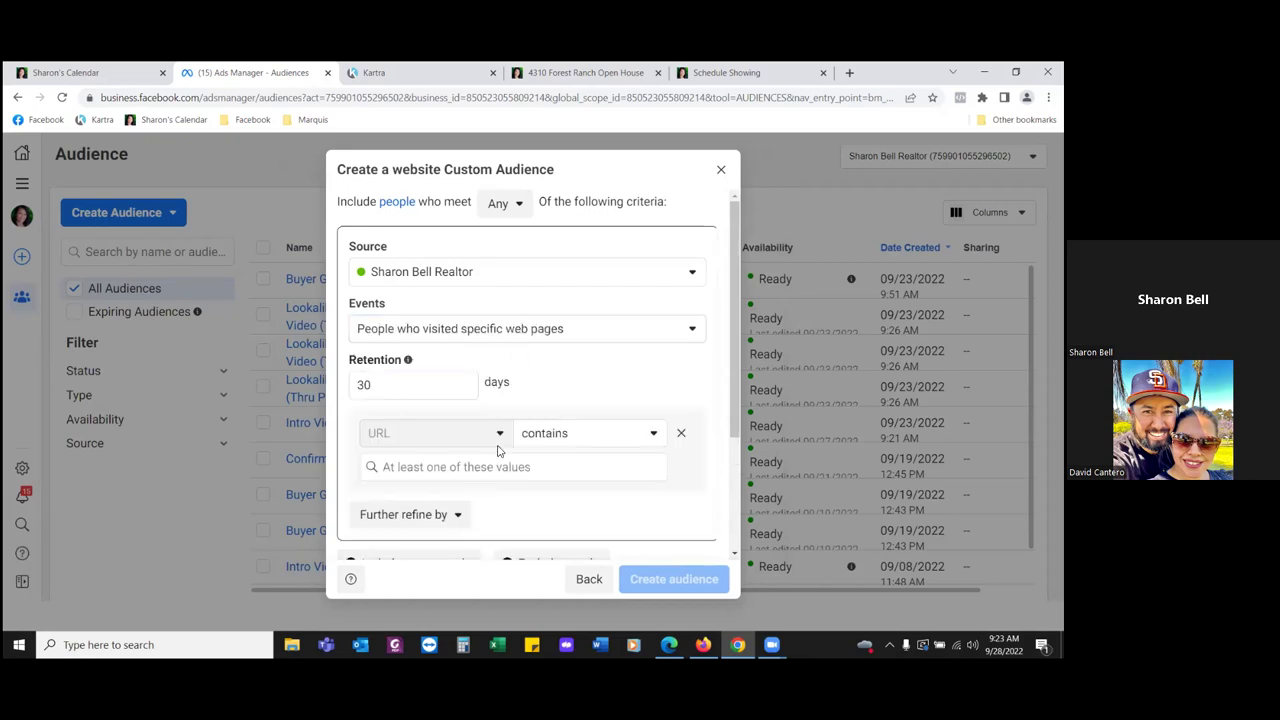
double_click(397, 390)
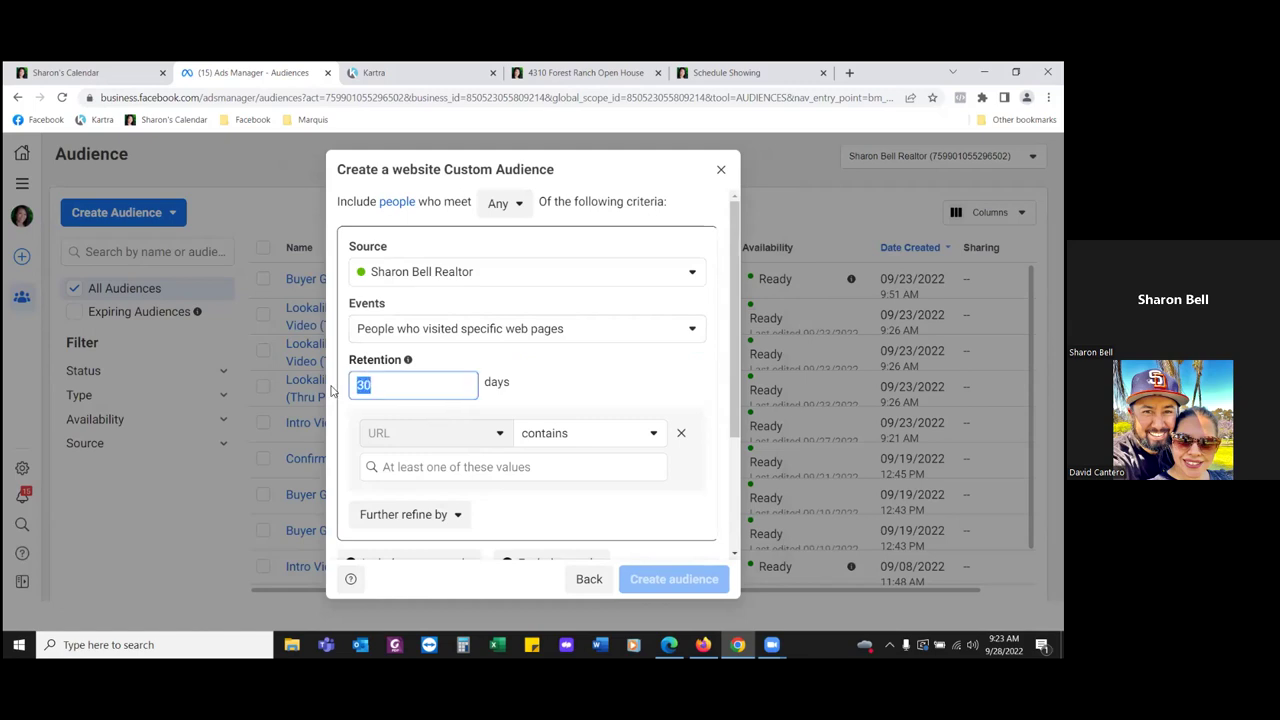
text(45)
click(543, 386)
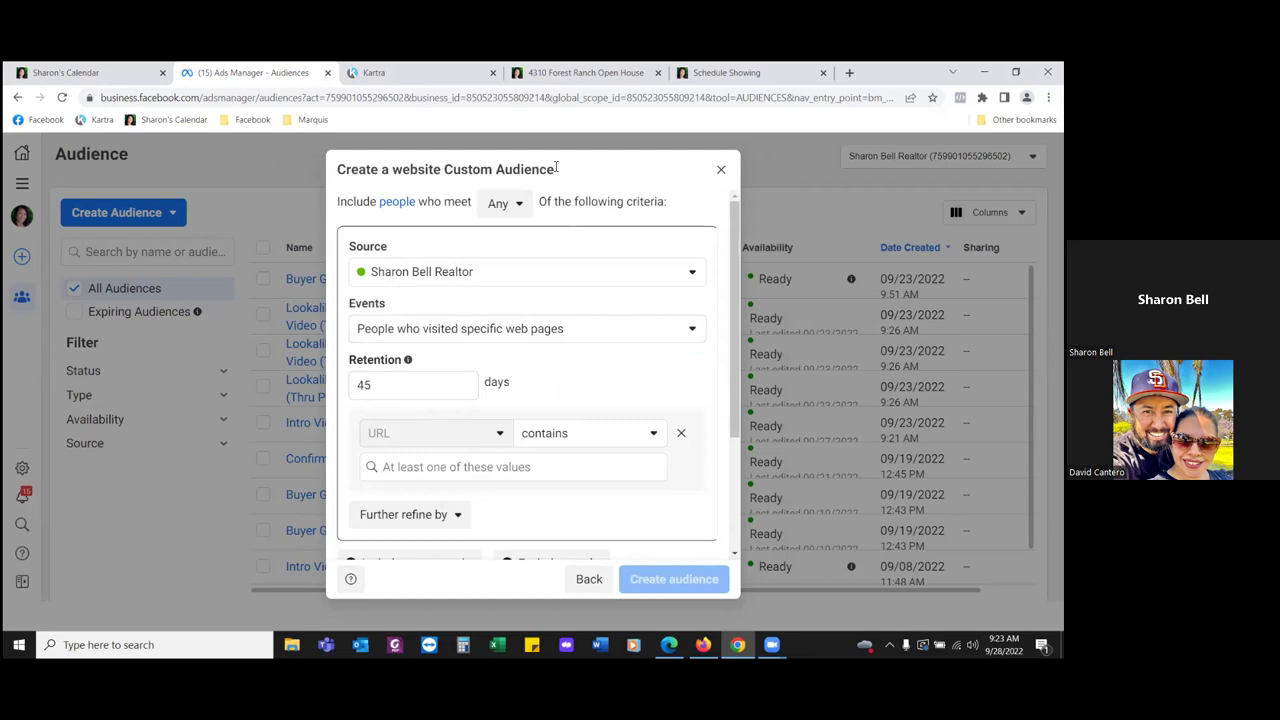
click(605, 75)
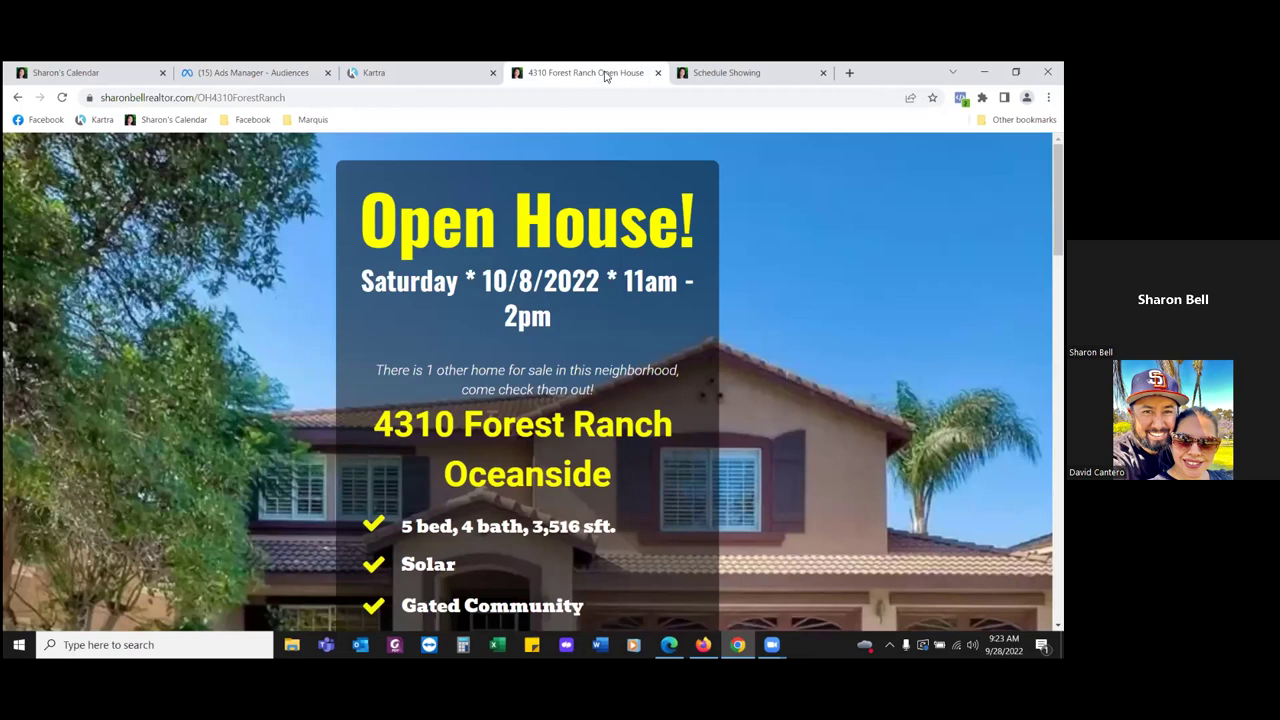
click(313, 96)
key(ctrl+c)
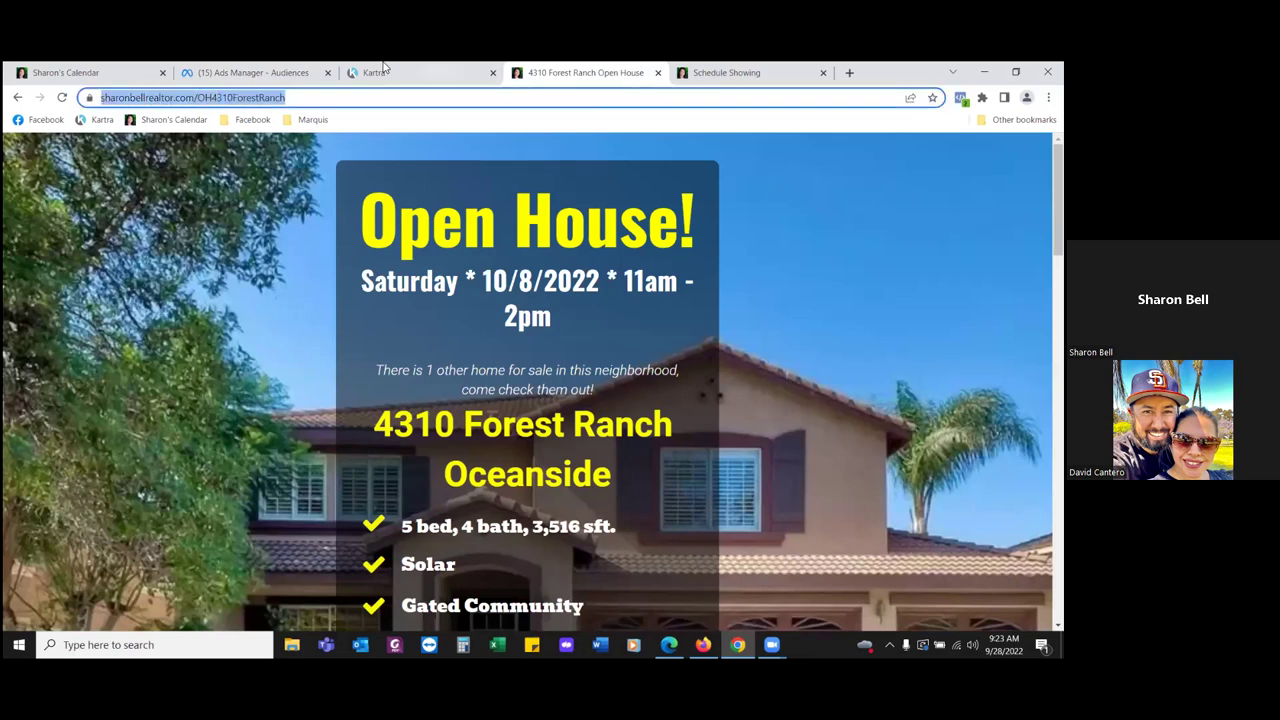
click(290, 75)
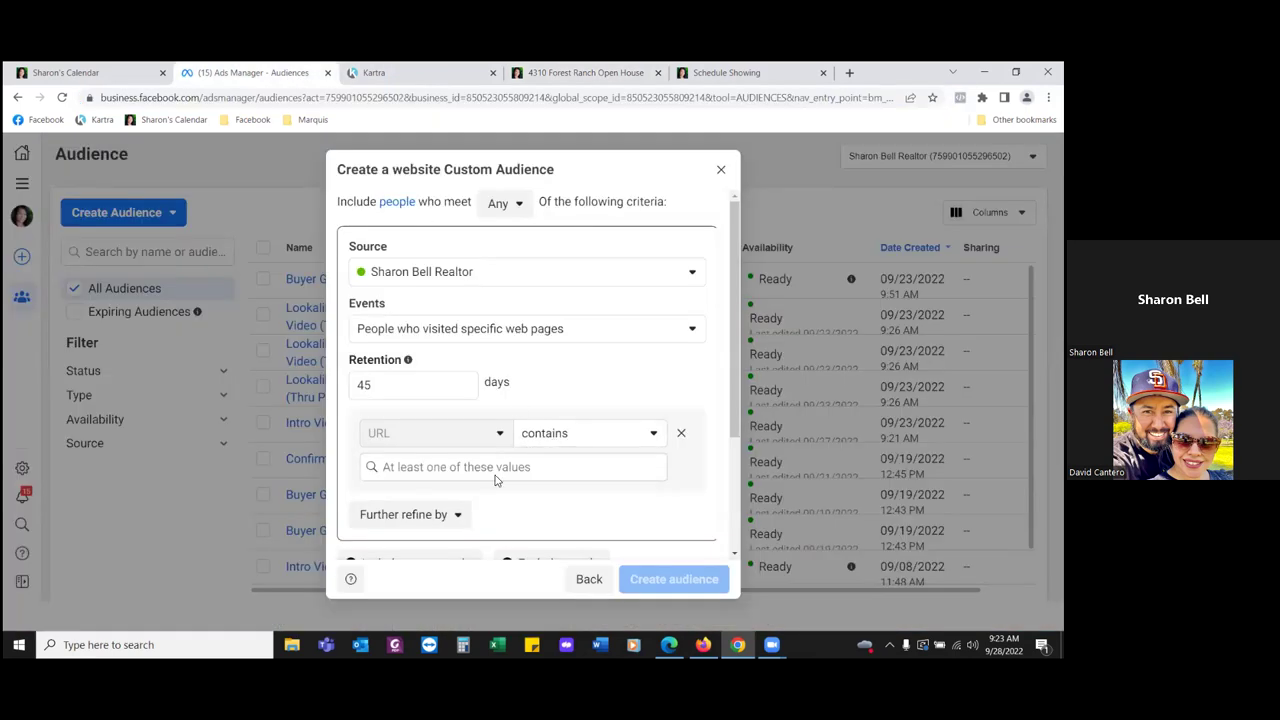
click(457, 467)
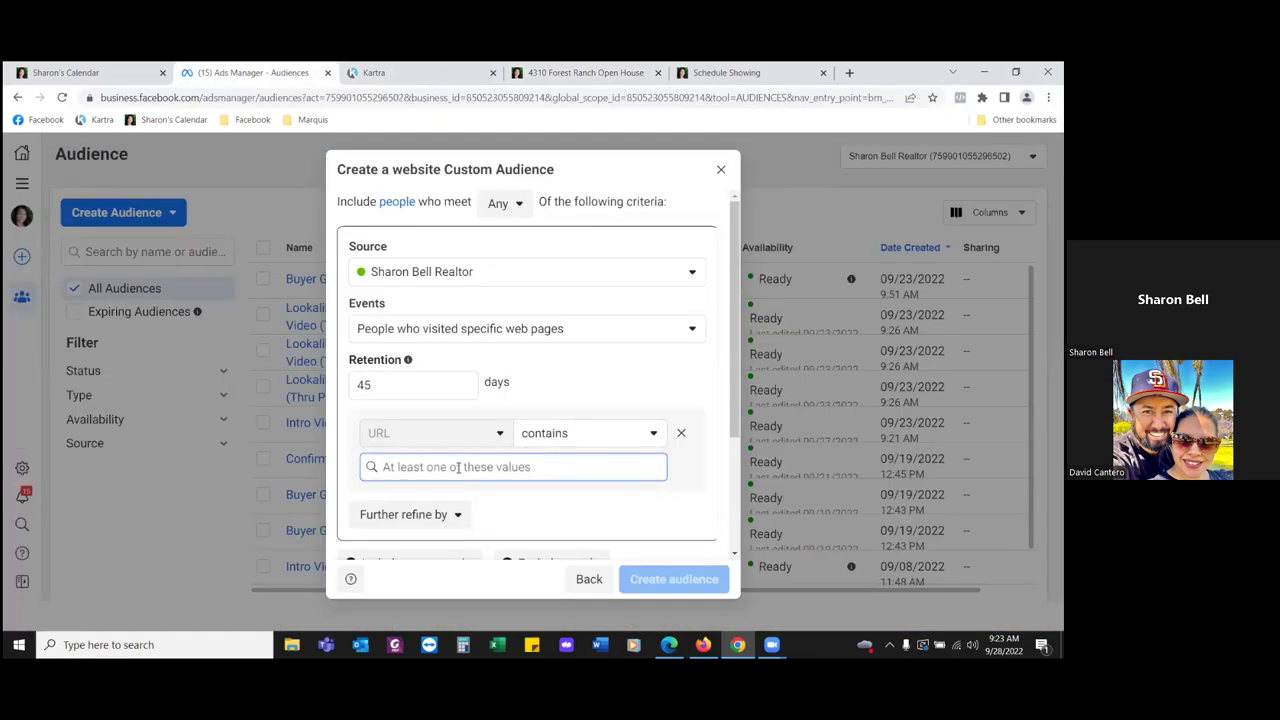
key(ctrl+v)
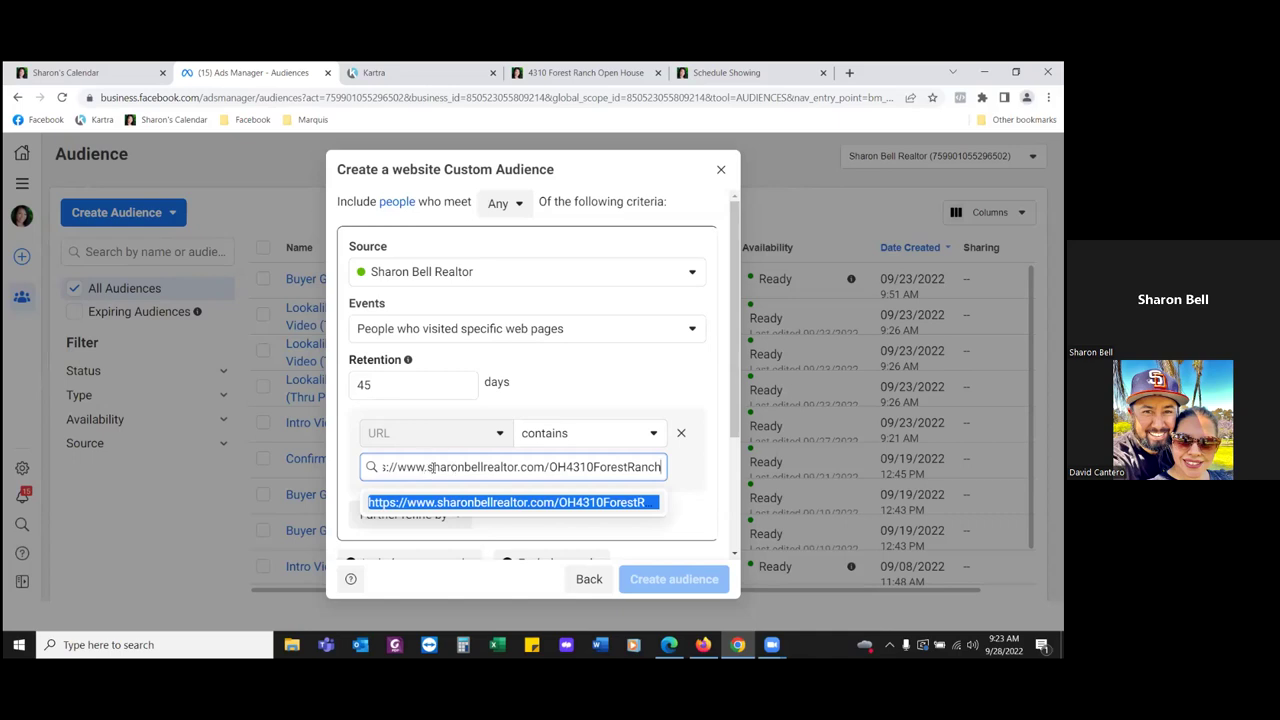
drag(428, 467, 340, 465)
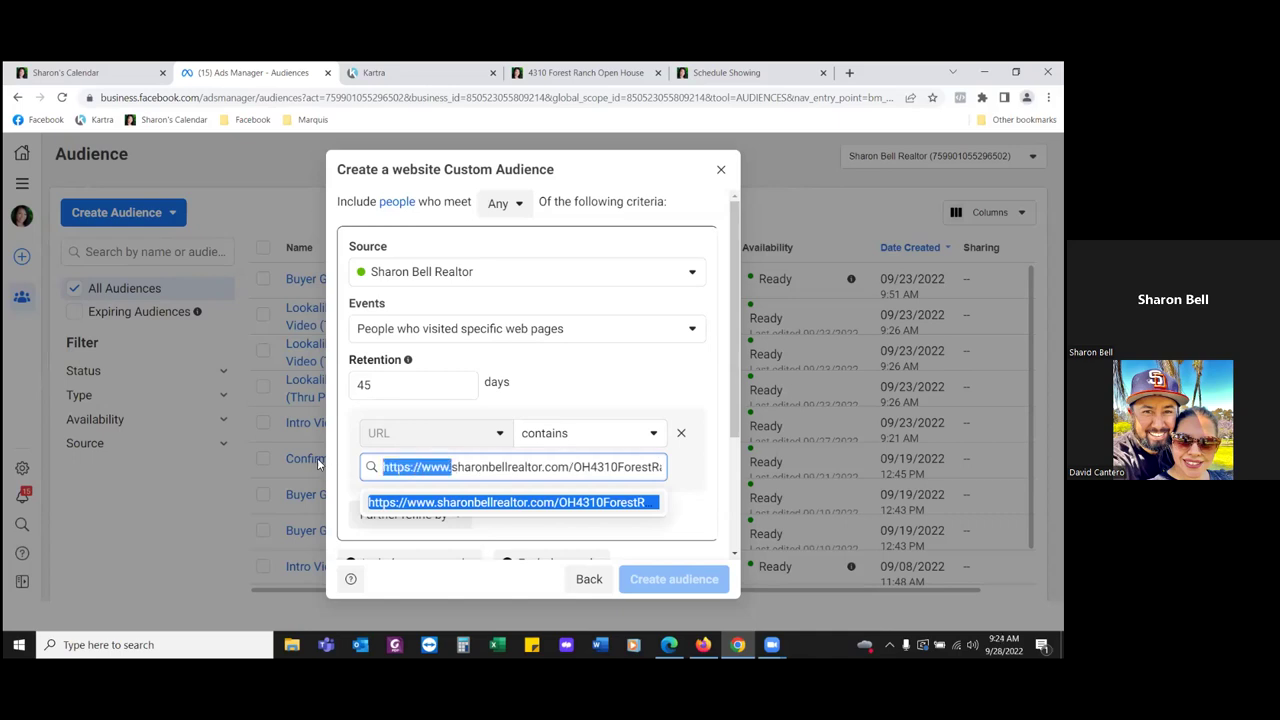
key(BackSpace)
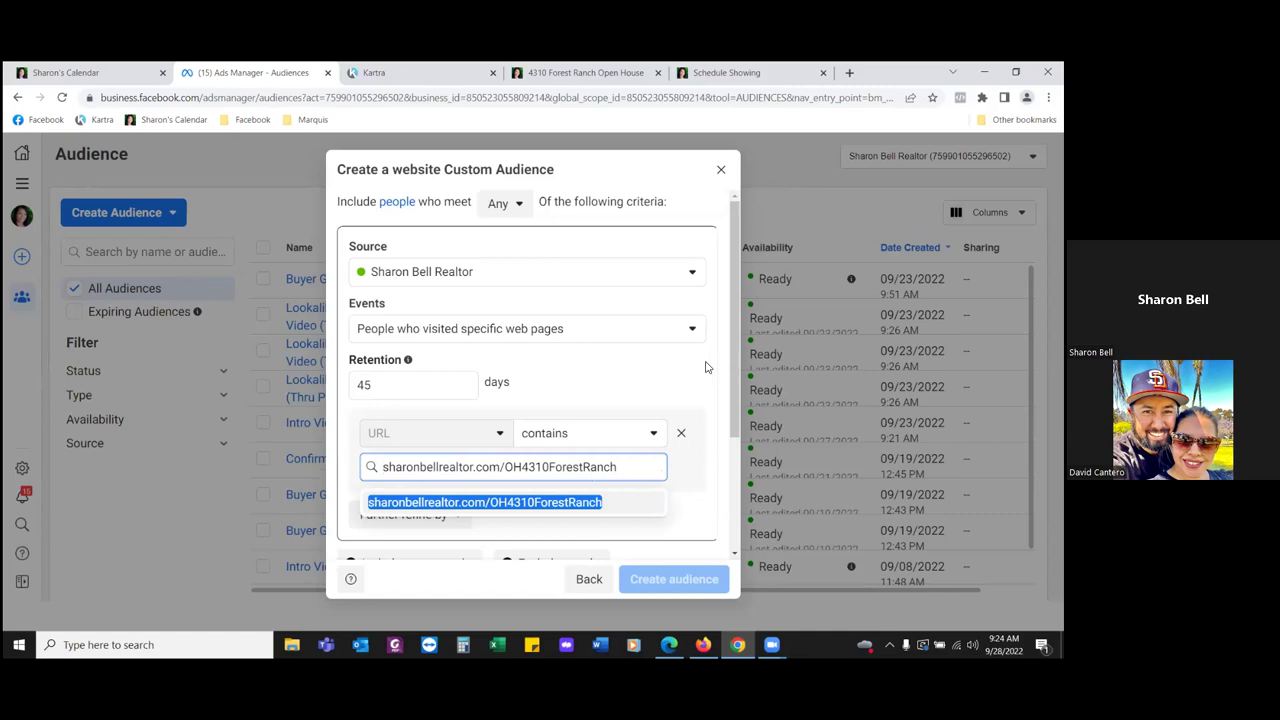
key(Return)
Add an Exclude people rule to the audience.
scroll(684, 501, down, 1)
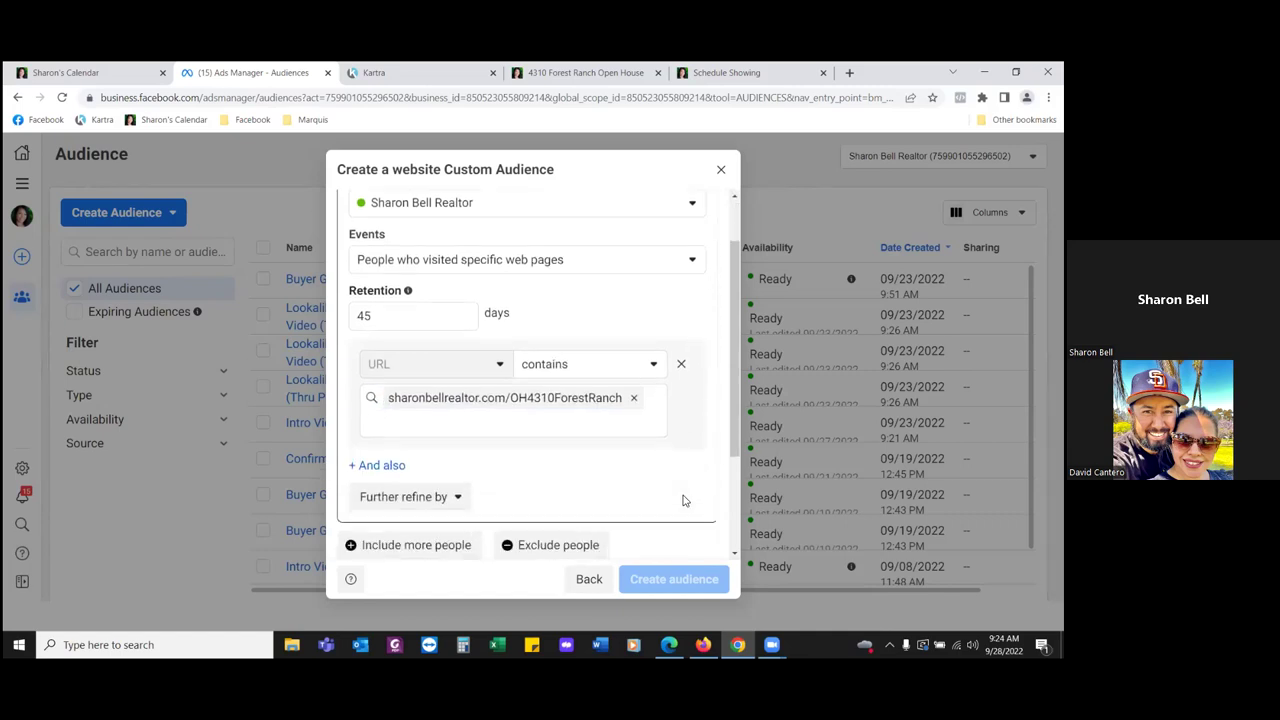
scroll(684, 501, down, 2)
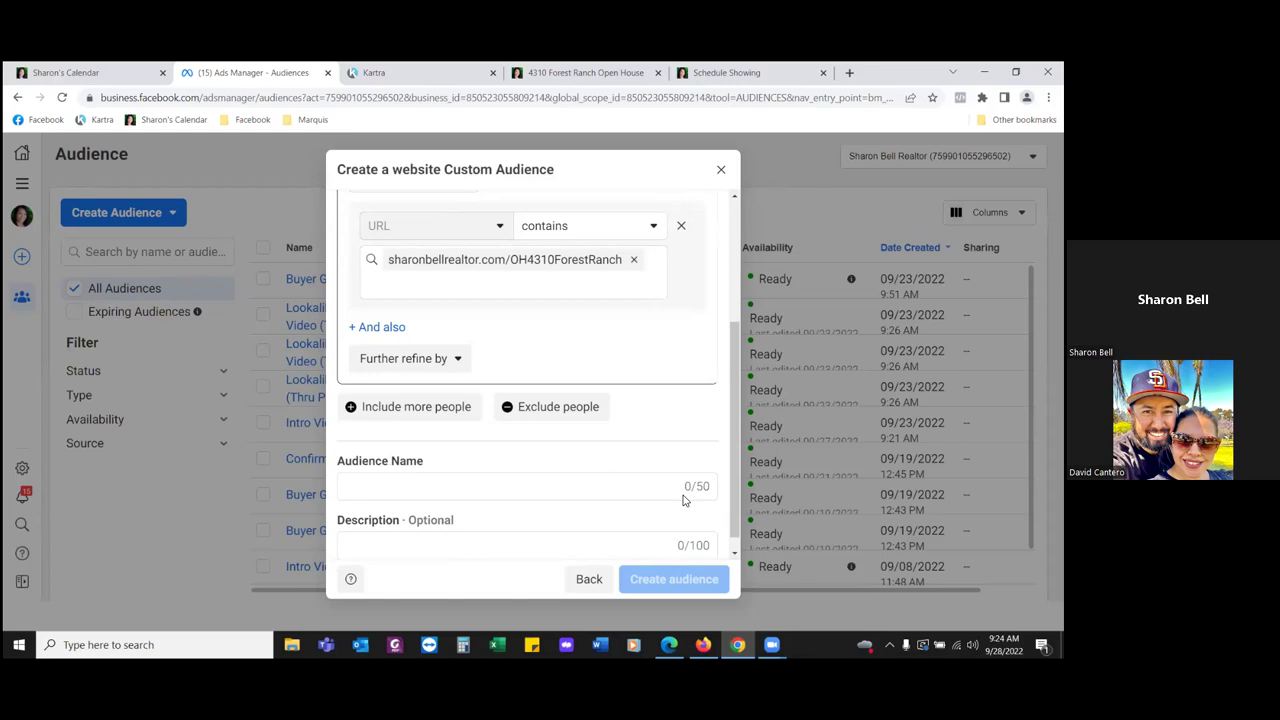
click(538, 408)
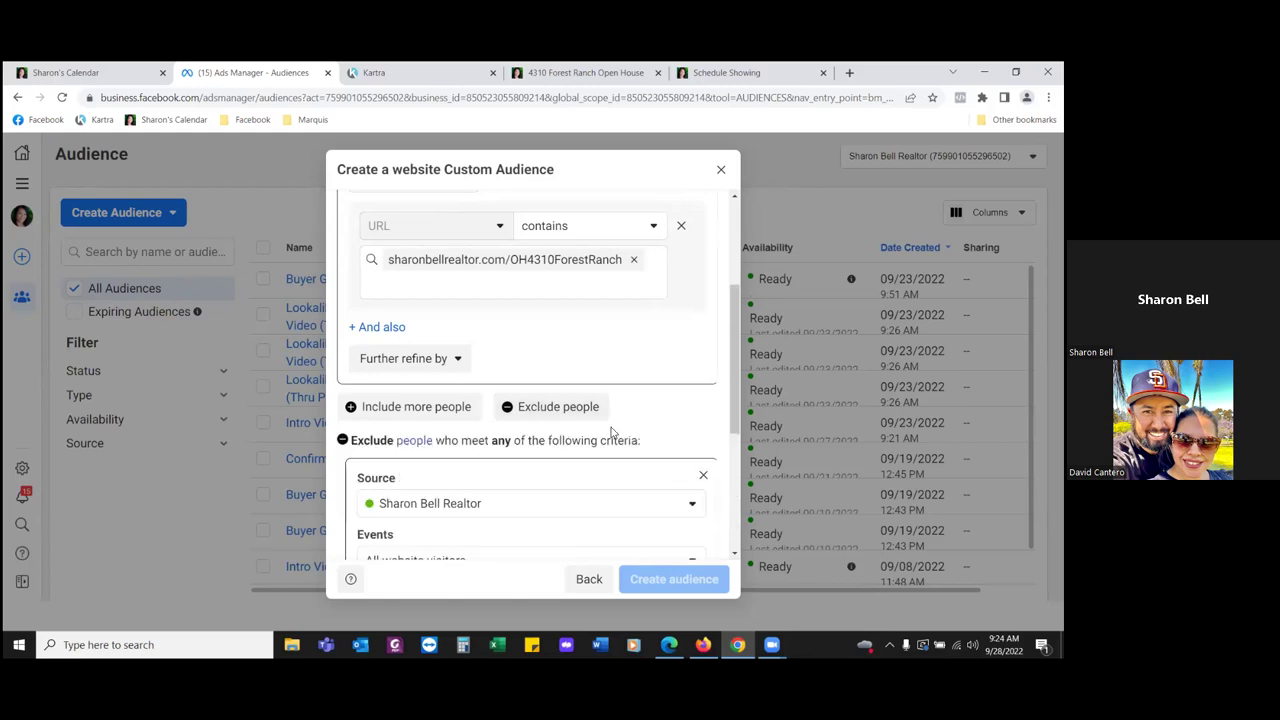
Set the exclusion rule's event to people who visited specific web pages.
scroll(663, 396, down, 2)
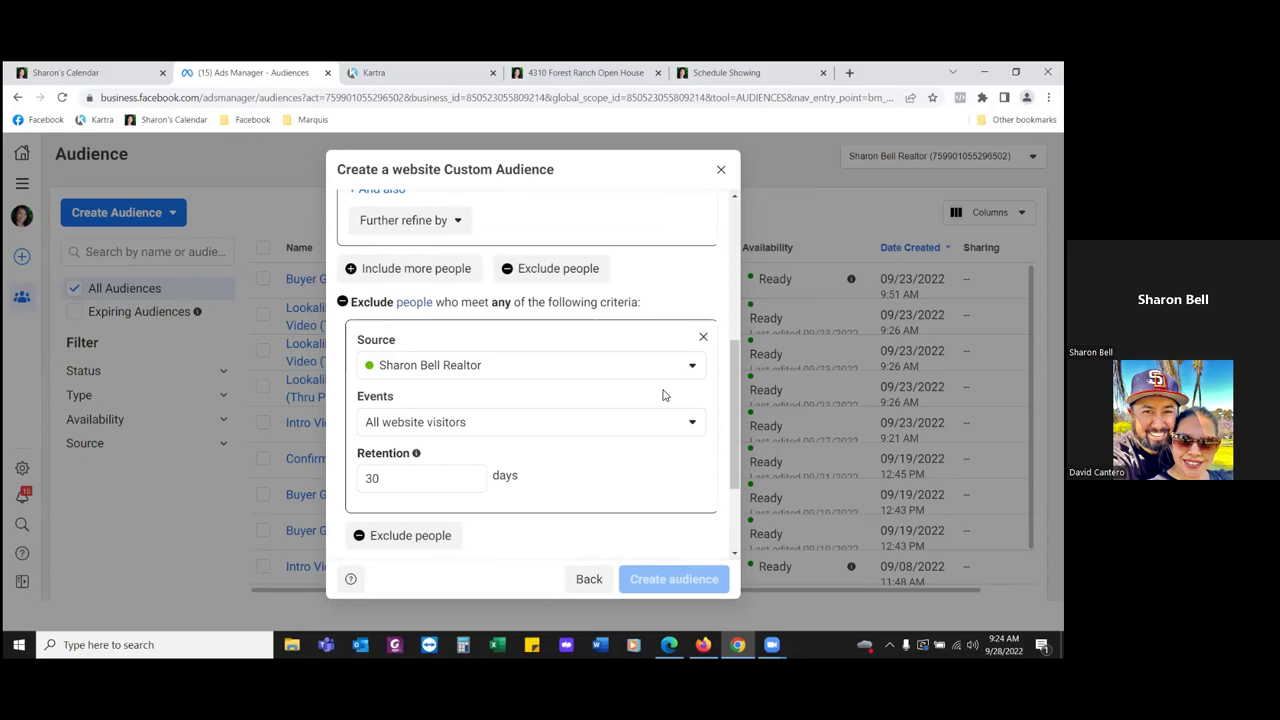
click(546, 429)
click(453, 316)
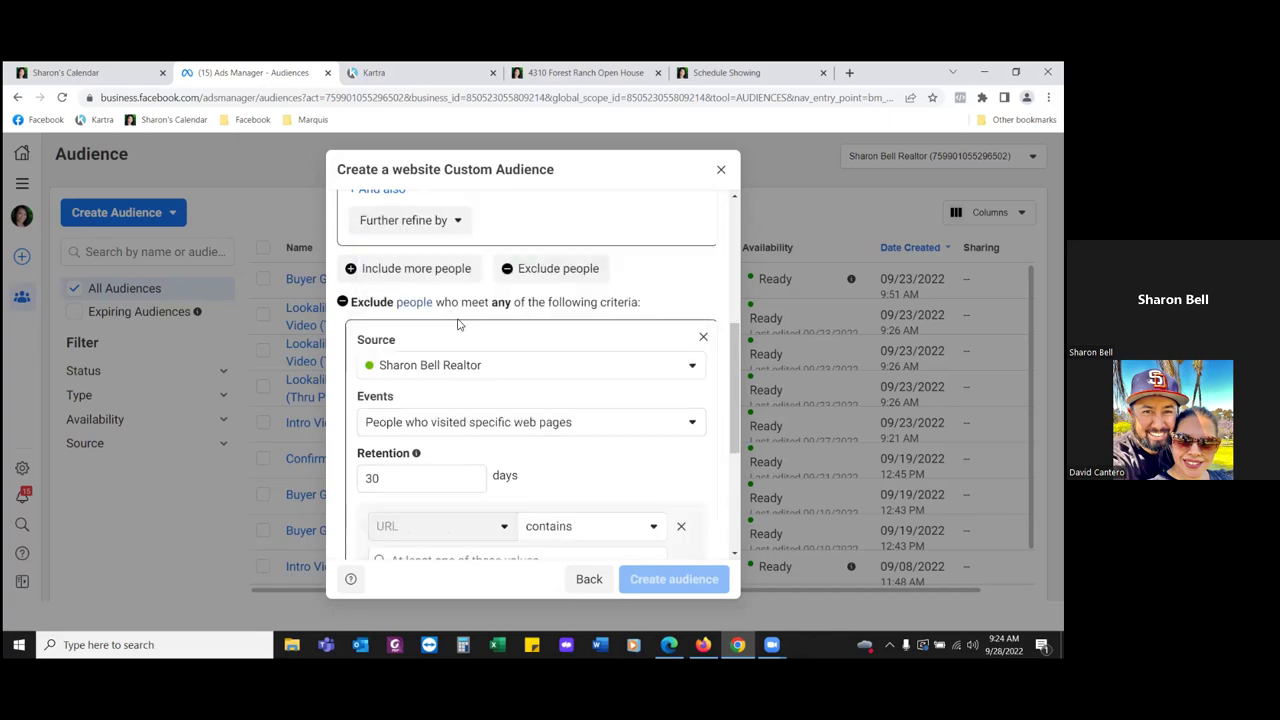
scroll(595, 447, down, 2)
double_click(413, 338)
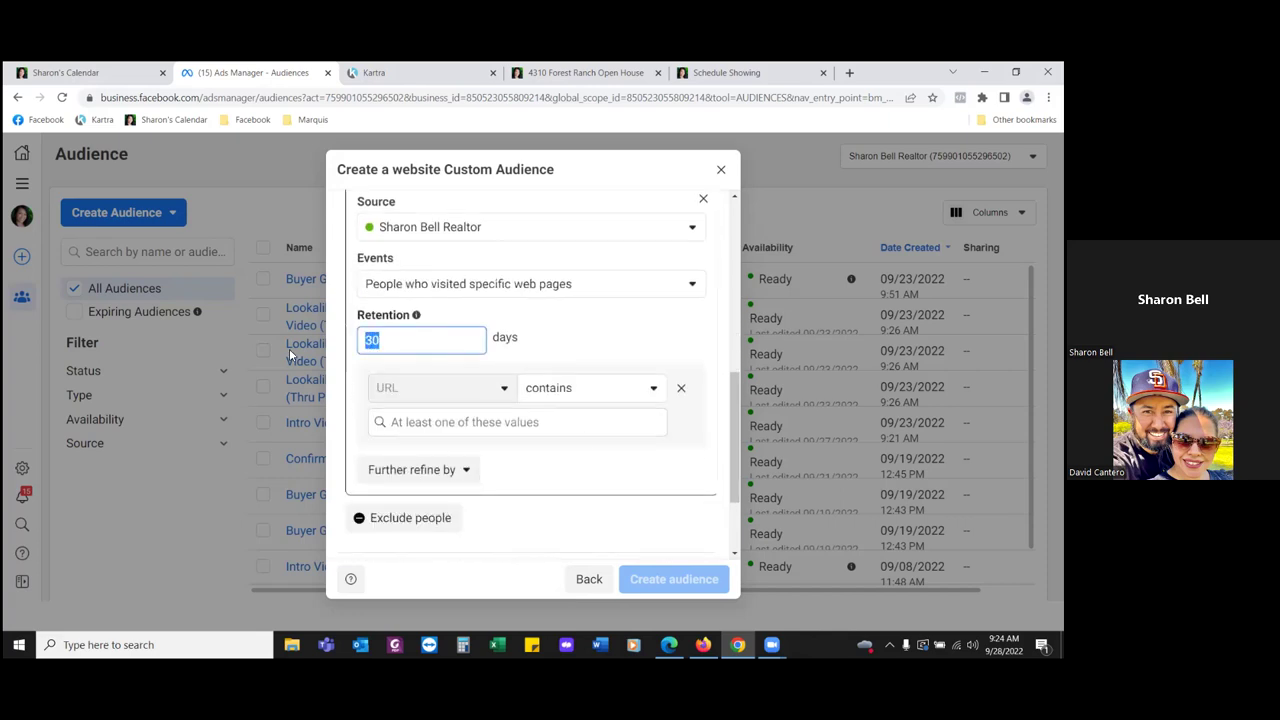
text(45)
click(568, 344)
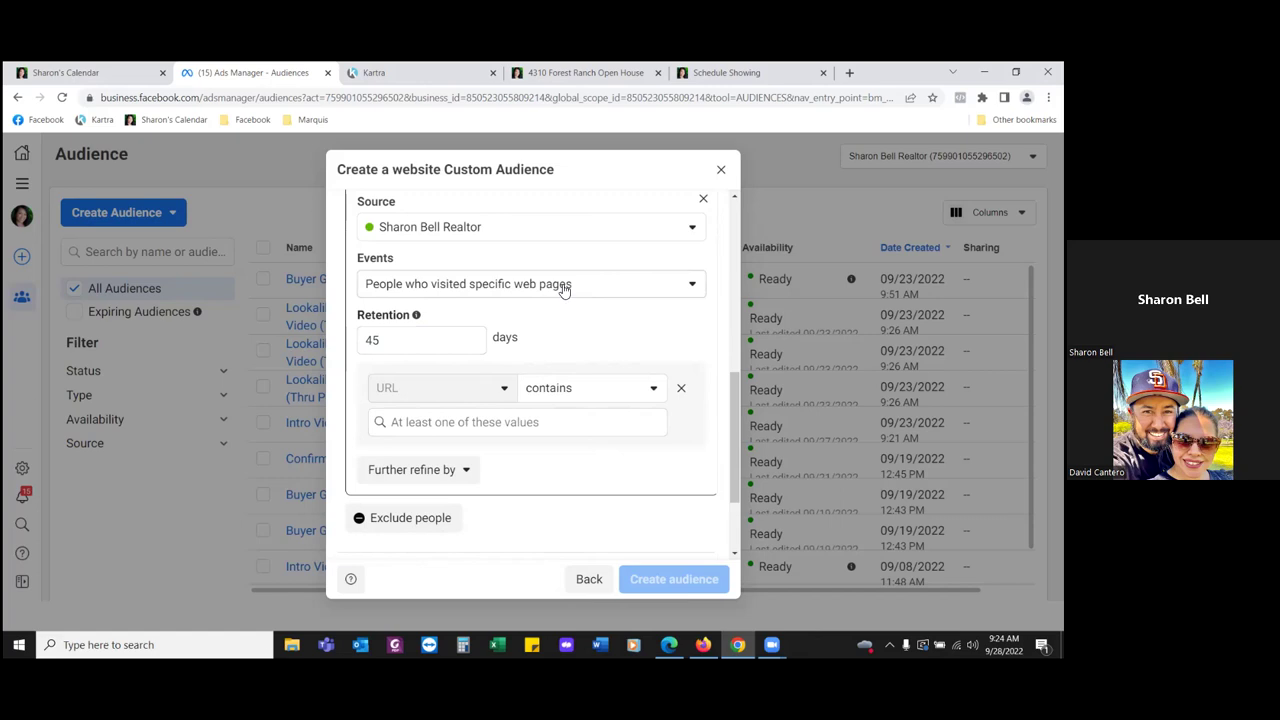
Copy the thank-you page address and set the exclusion retention to 180 days.
click(731, 71)
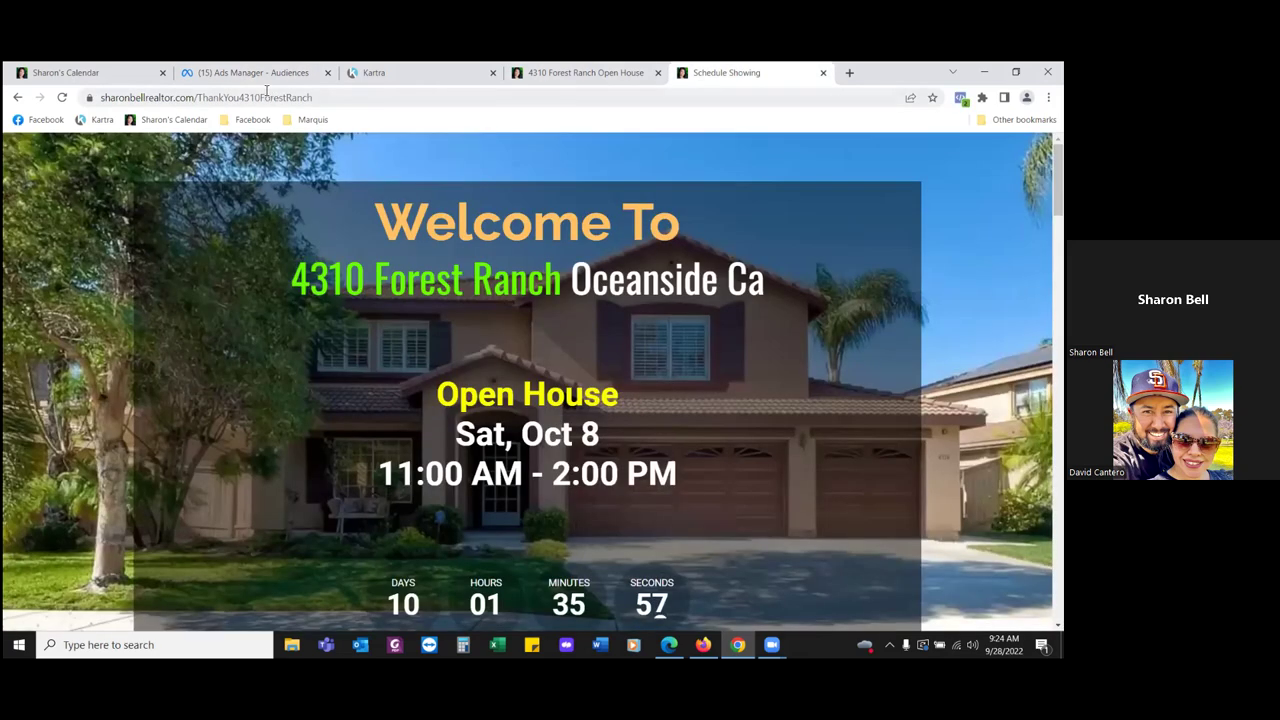
click(332, 95)
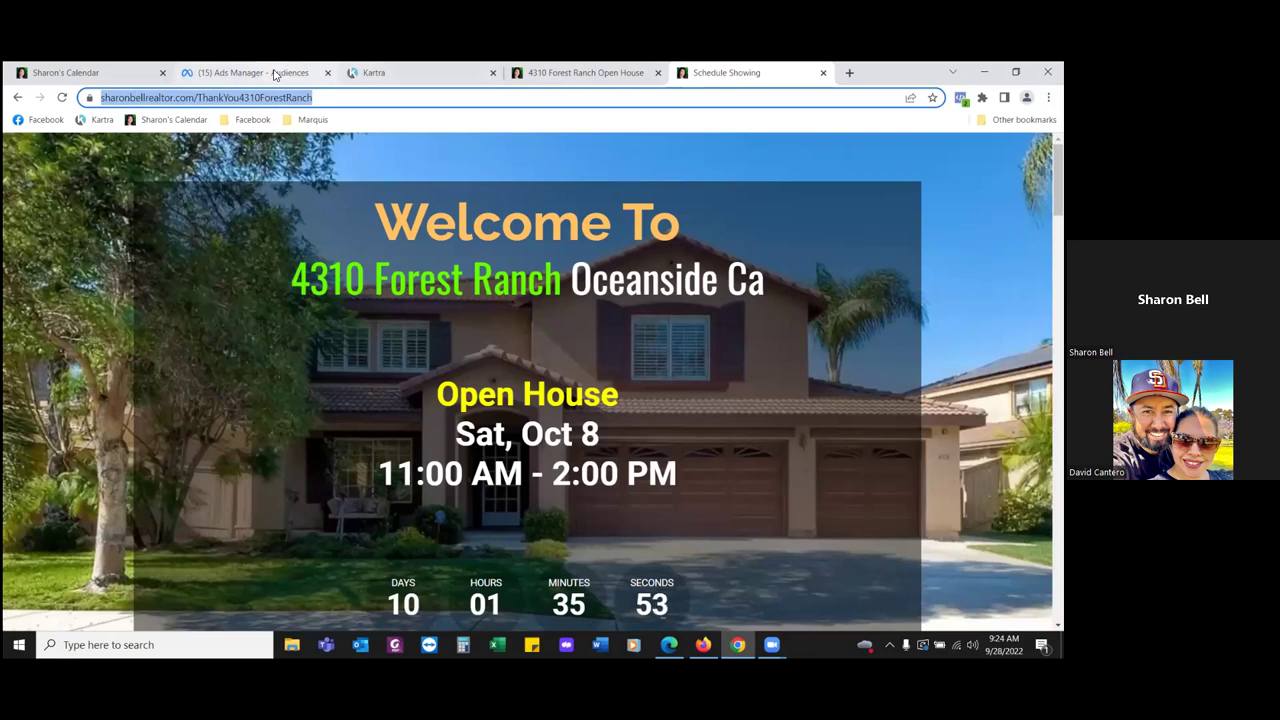
click(308, 76)
double_click(408, 345)
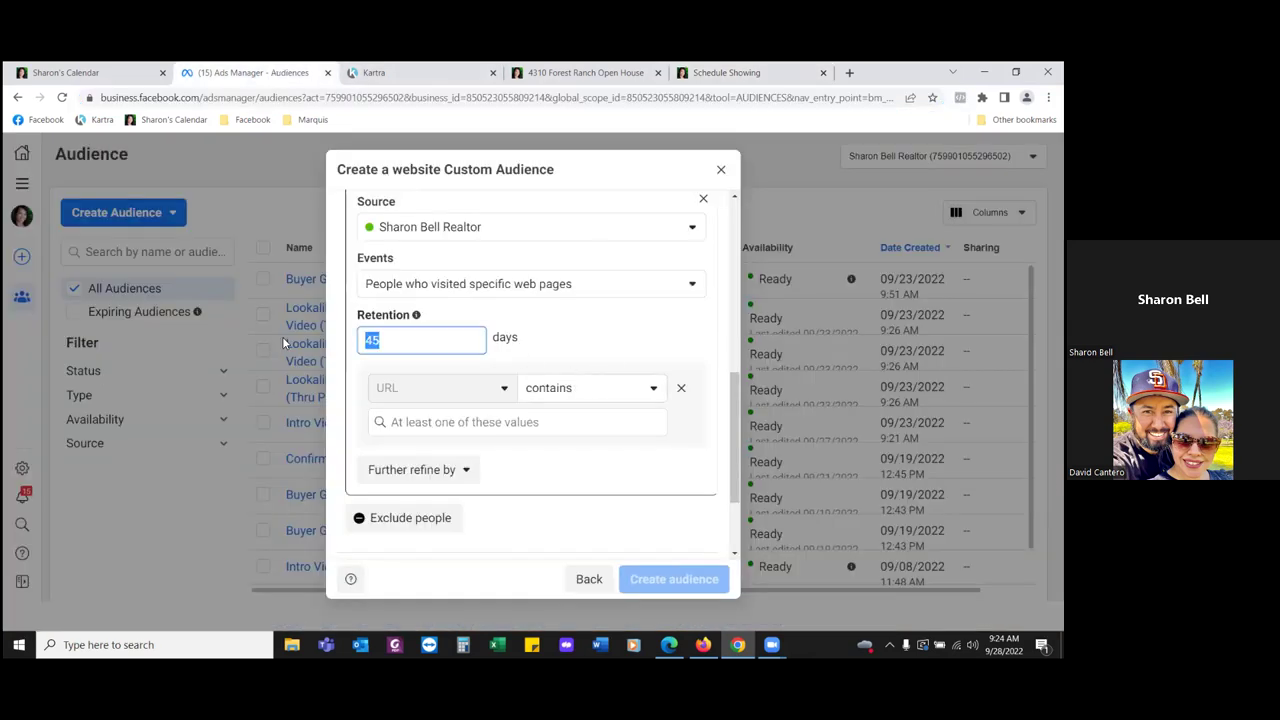
text(180)
click(605, 326)
Paste the full thank-you page address as the excluded URL.
click(518, 422)
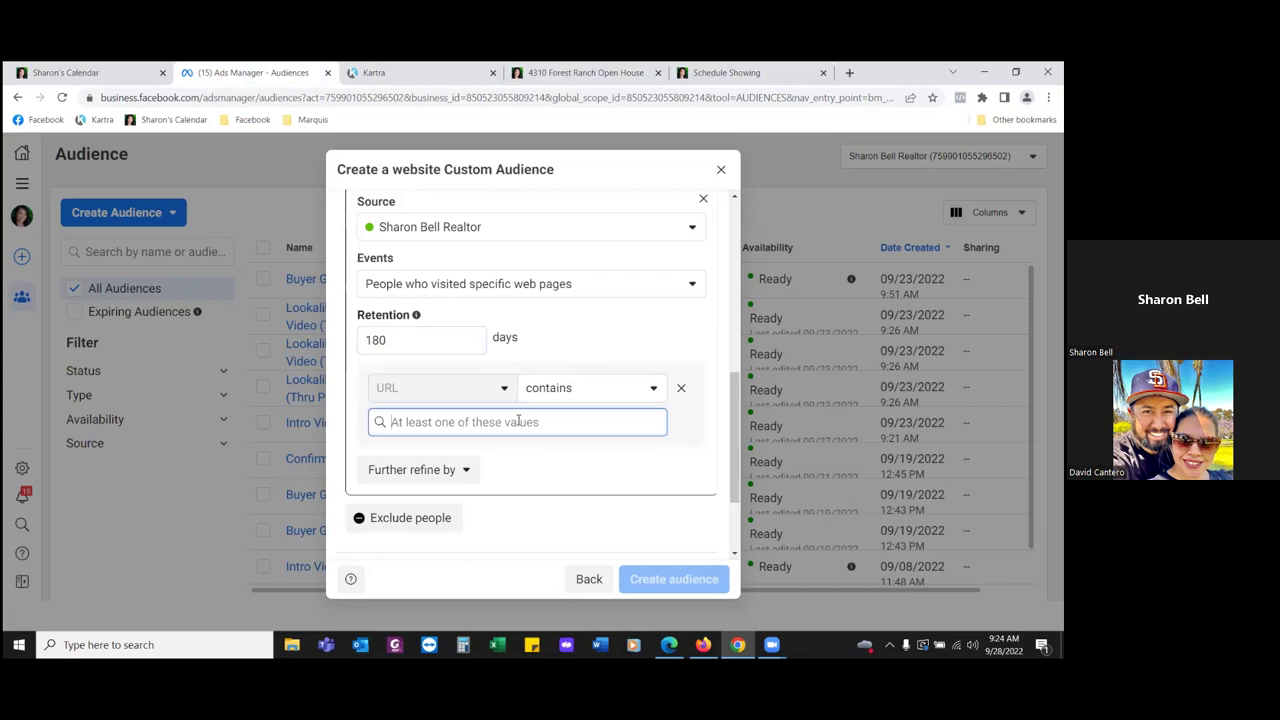
key(ctrl+v)
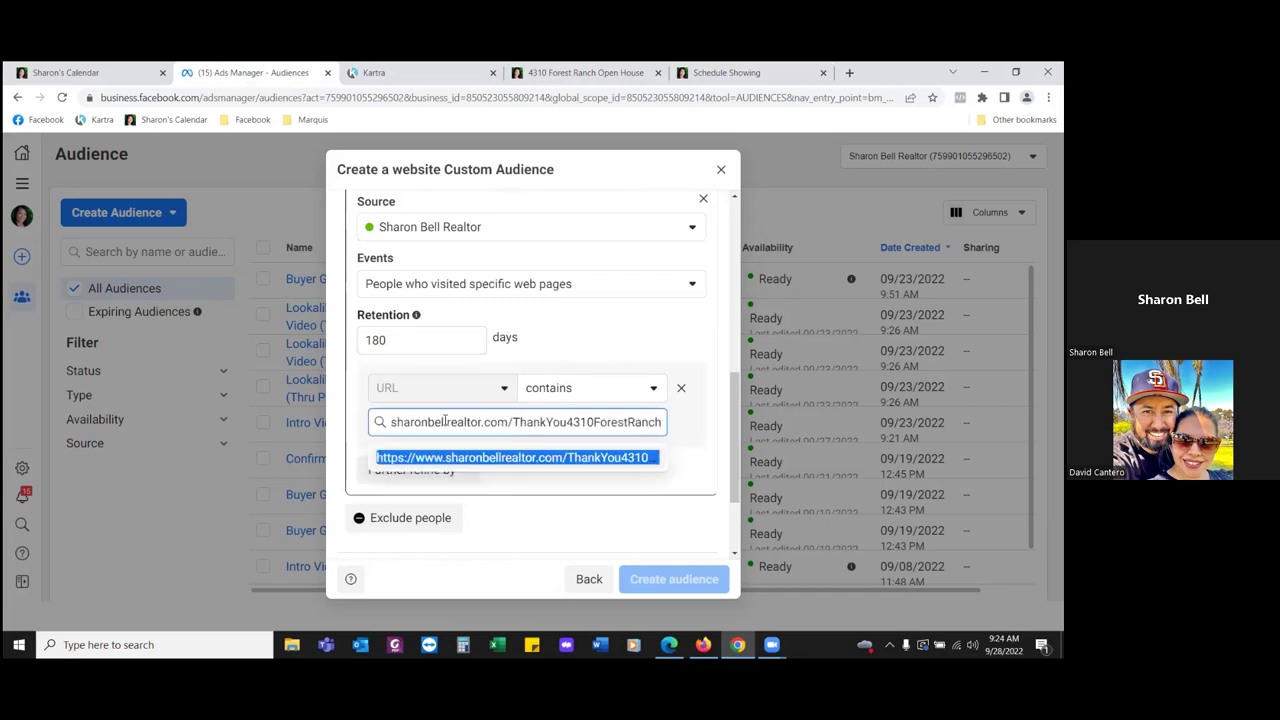
key(Return)
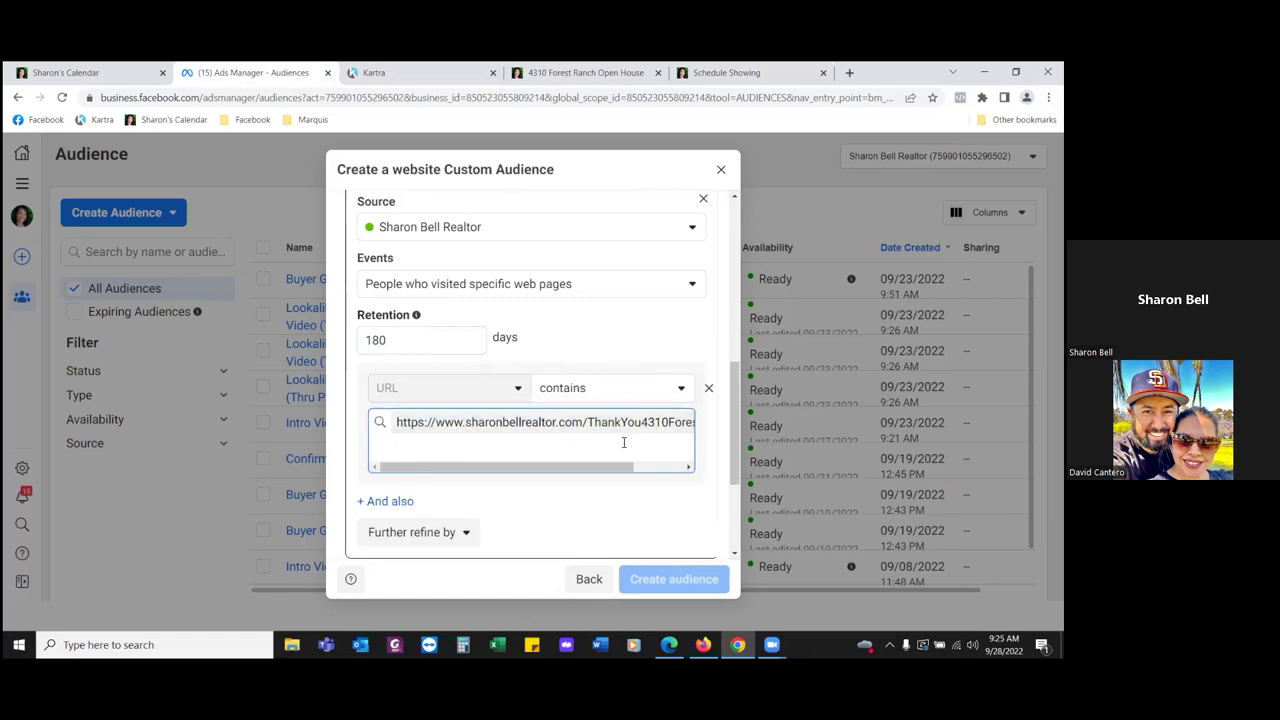
click(672, 344)
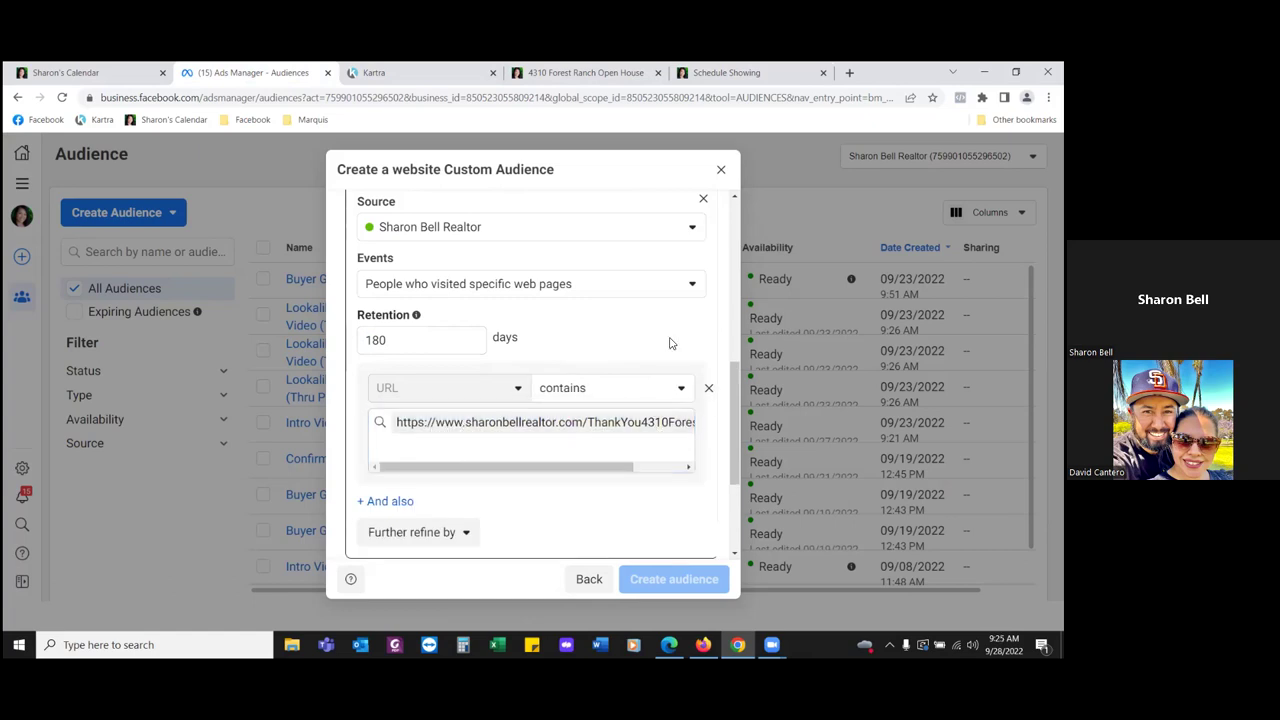
right_click(535, 424)
click(533, 448)
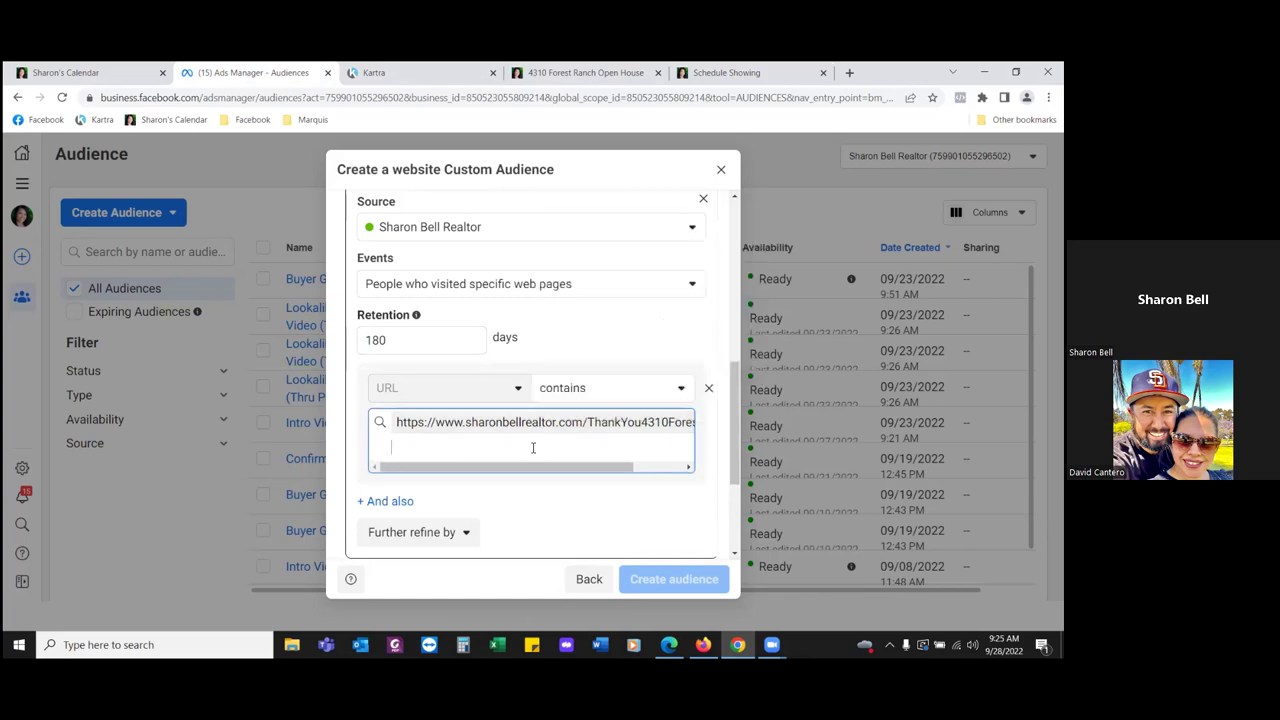
key(BackSpace)
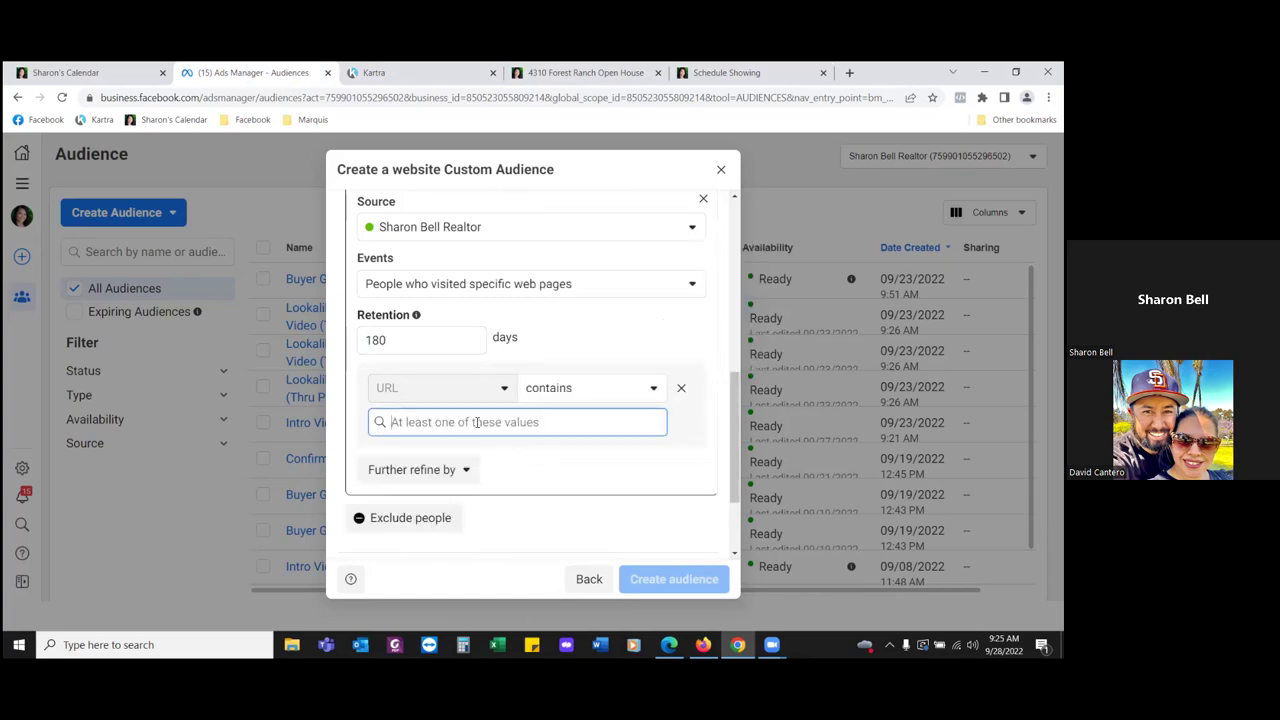
key(ctrl+v)
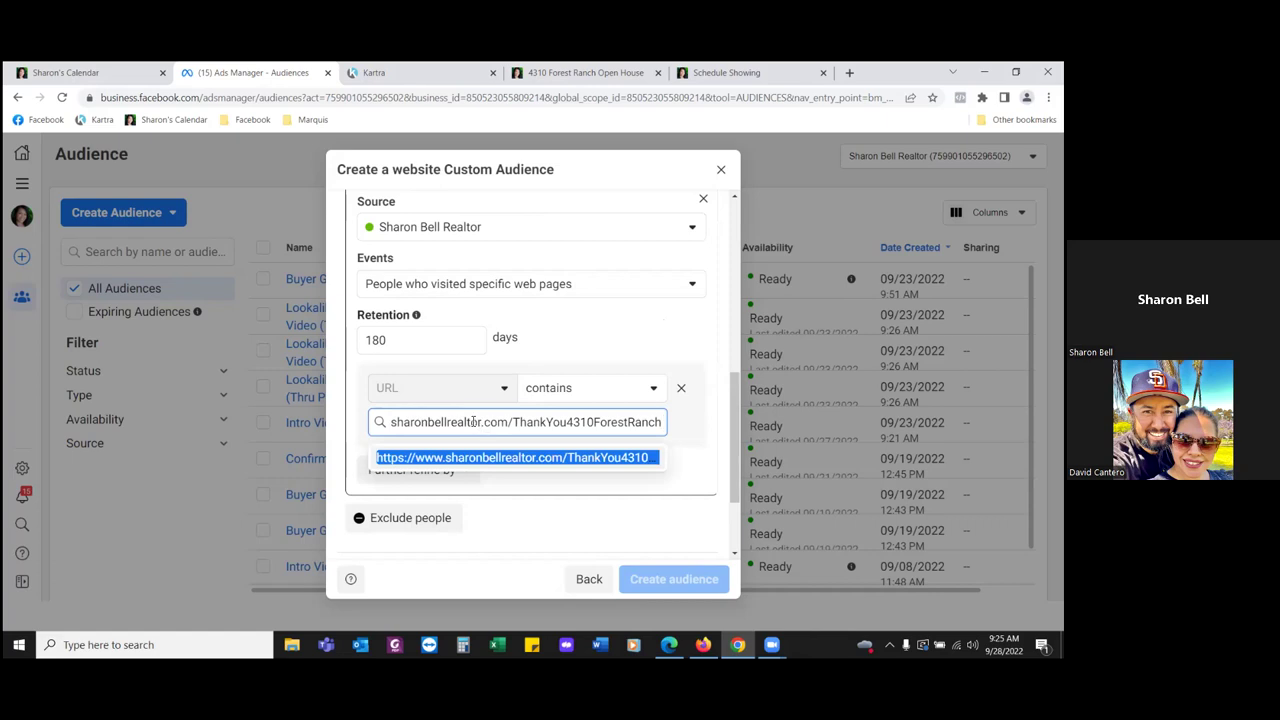
drag(481, 421, 381, 425)
click(461, 423)
key(BackSpace)
key(Return)
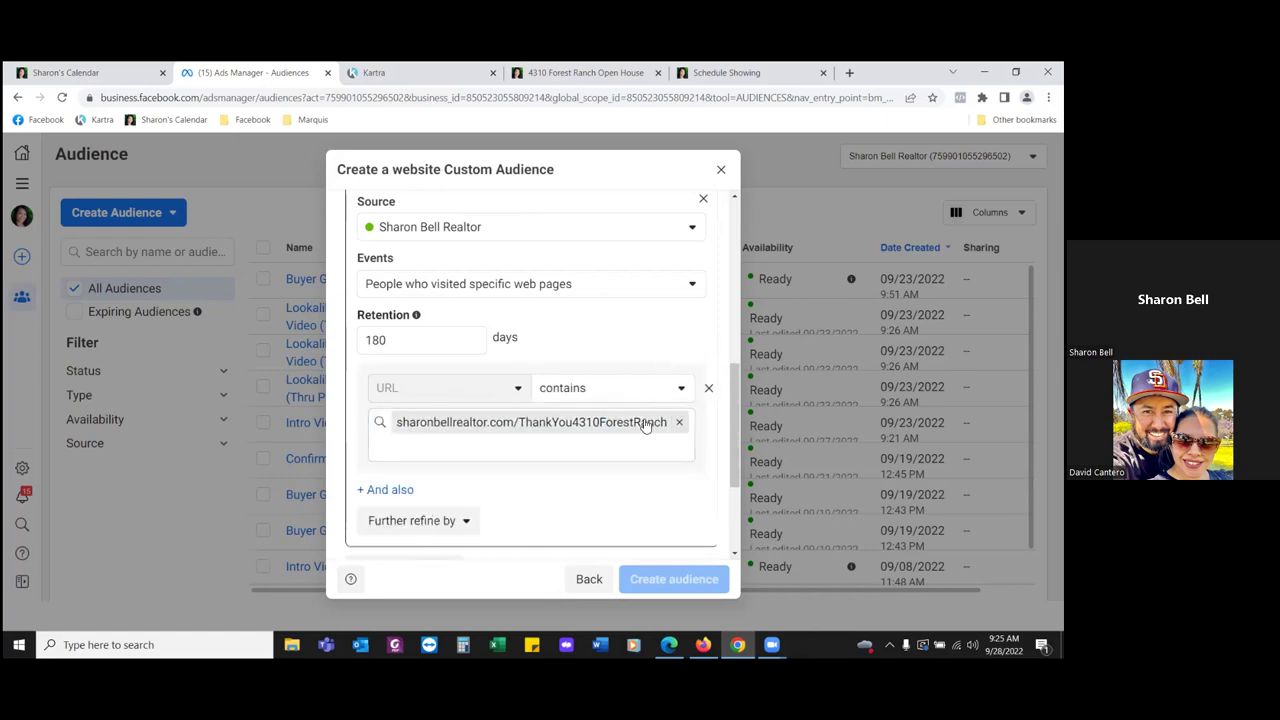
scroll(574, 500, down, 2)
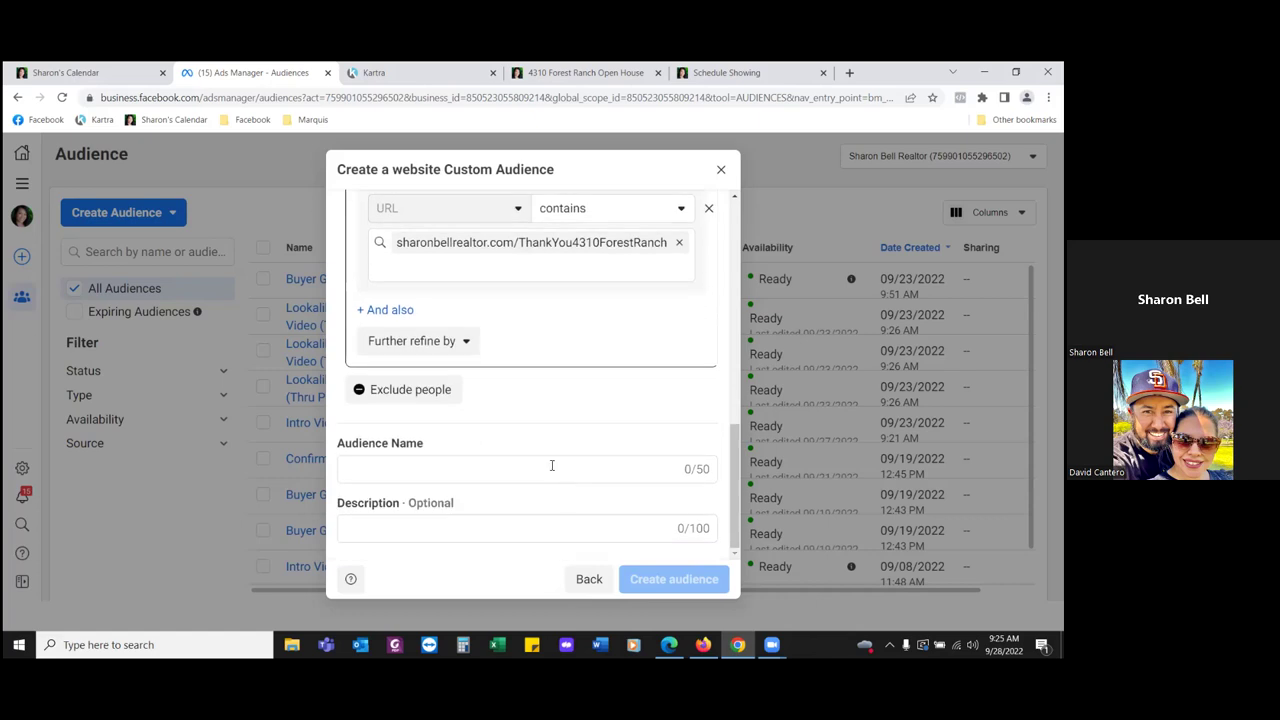
click(454, 474)
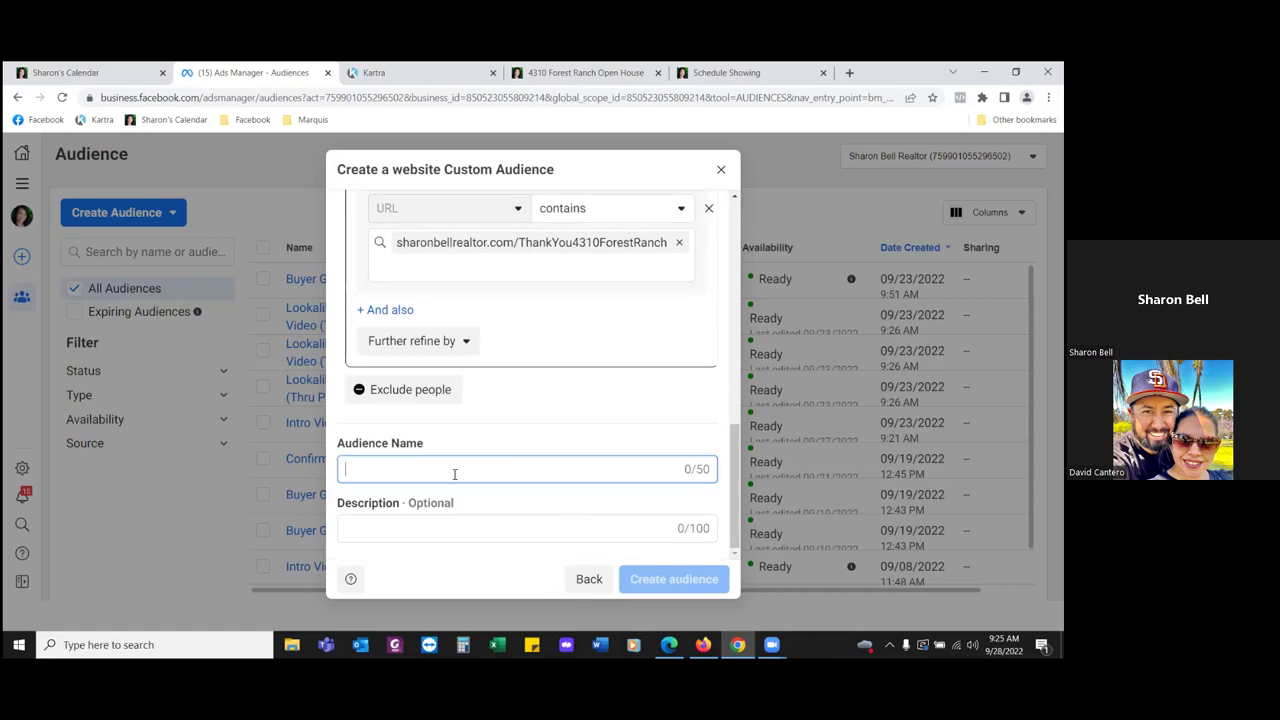
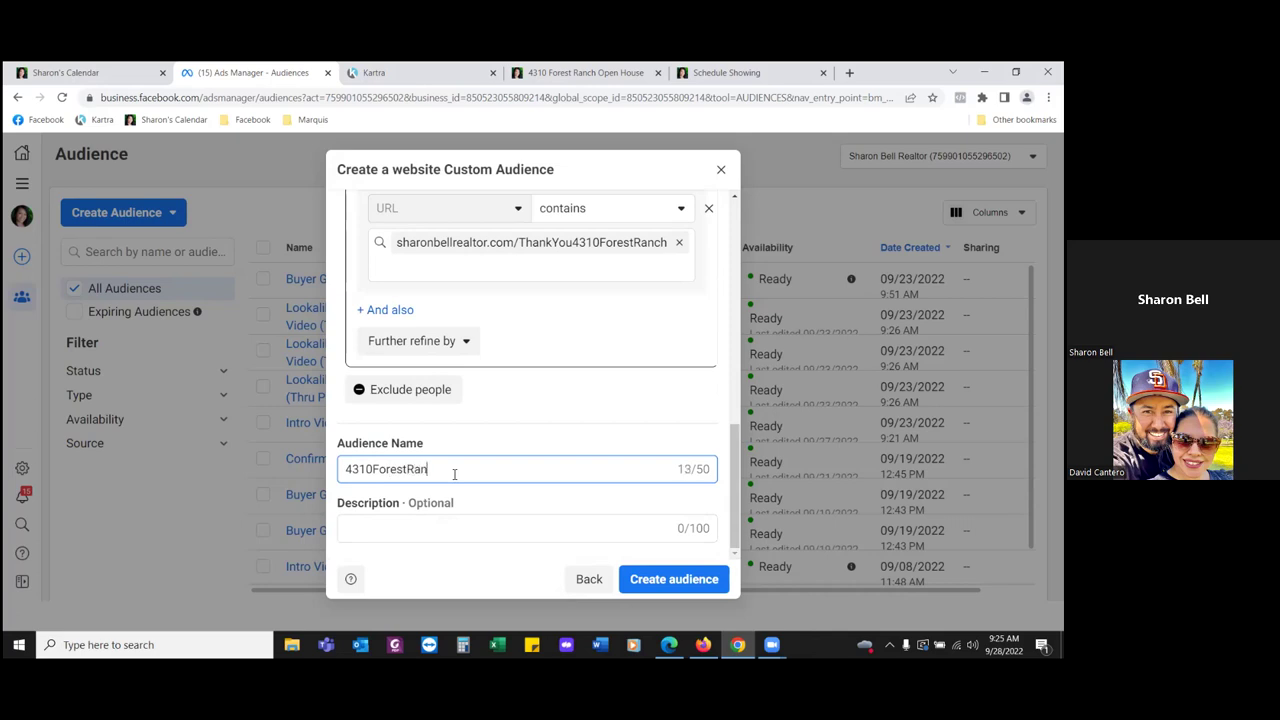
click(374, 469)
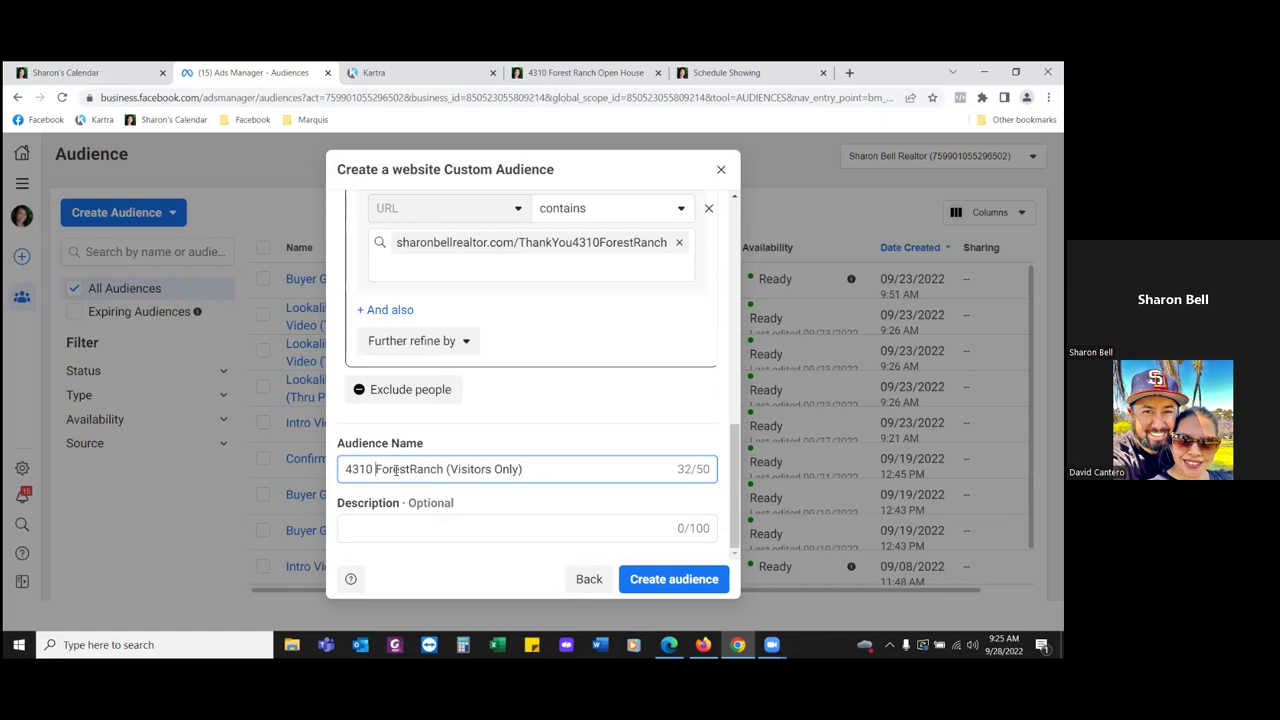
click(413, 469)
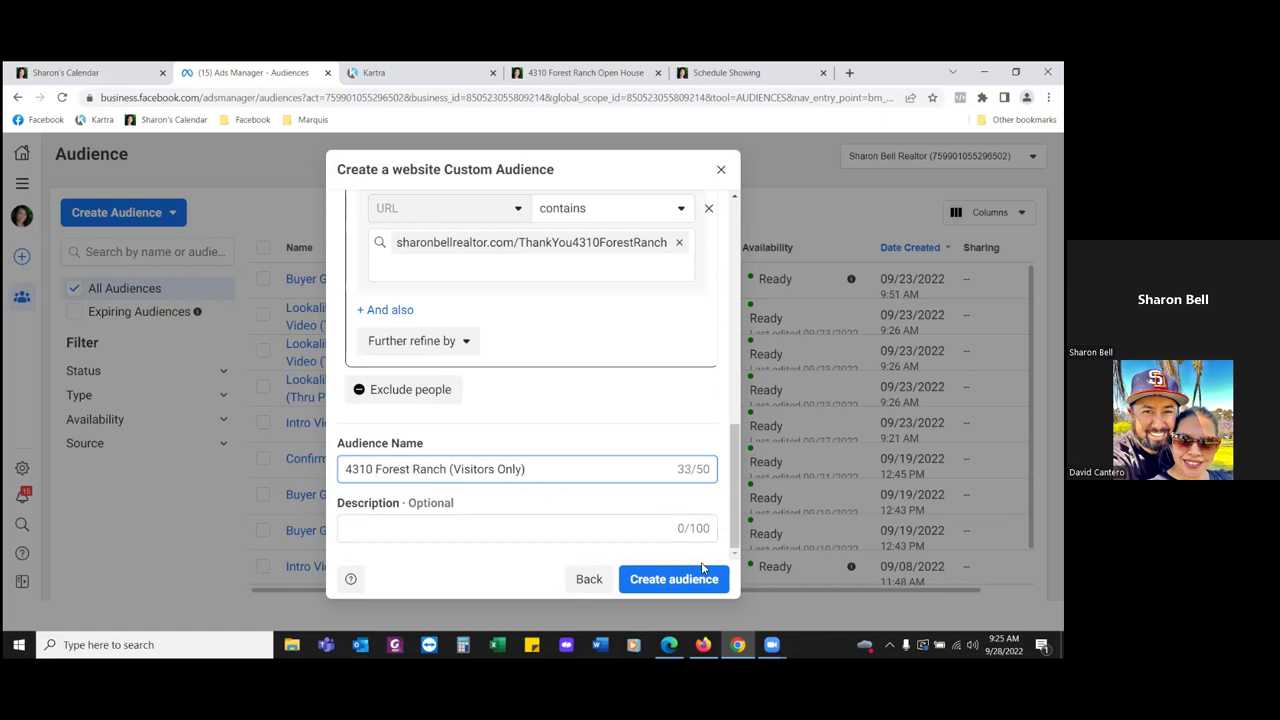
click(674, 580)
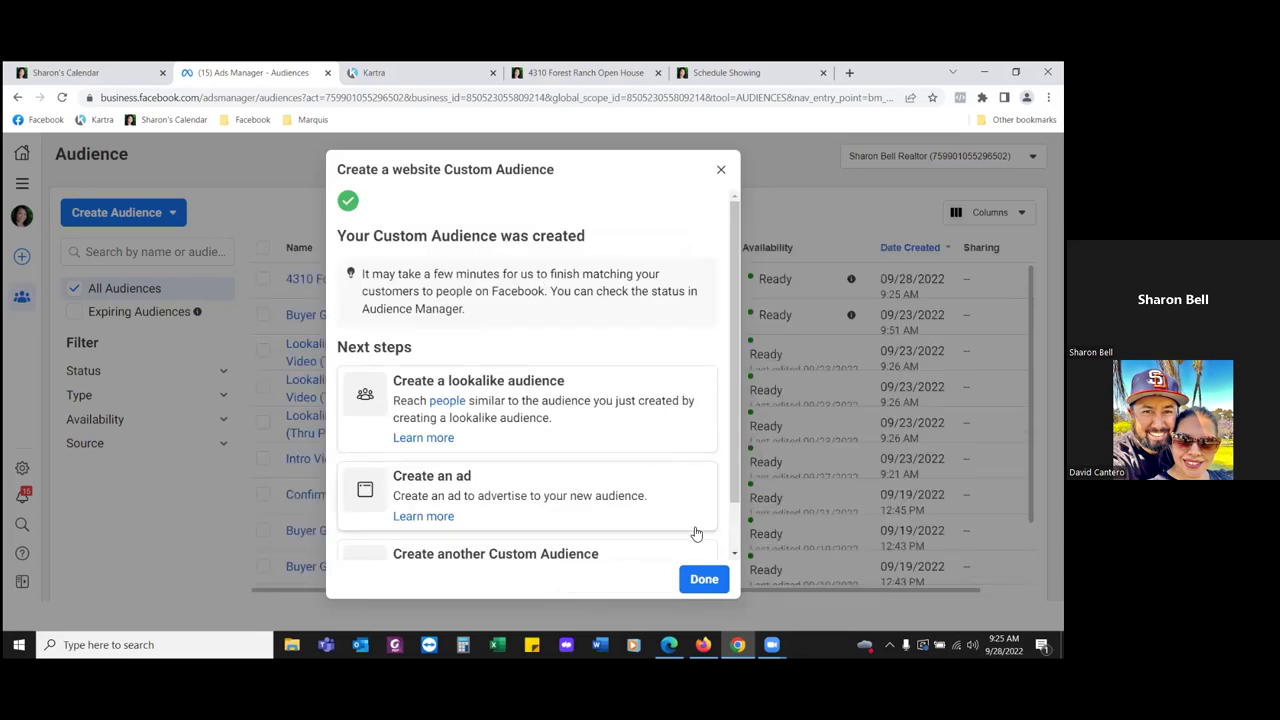
click(703, 579)
click(132, 218)
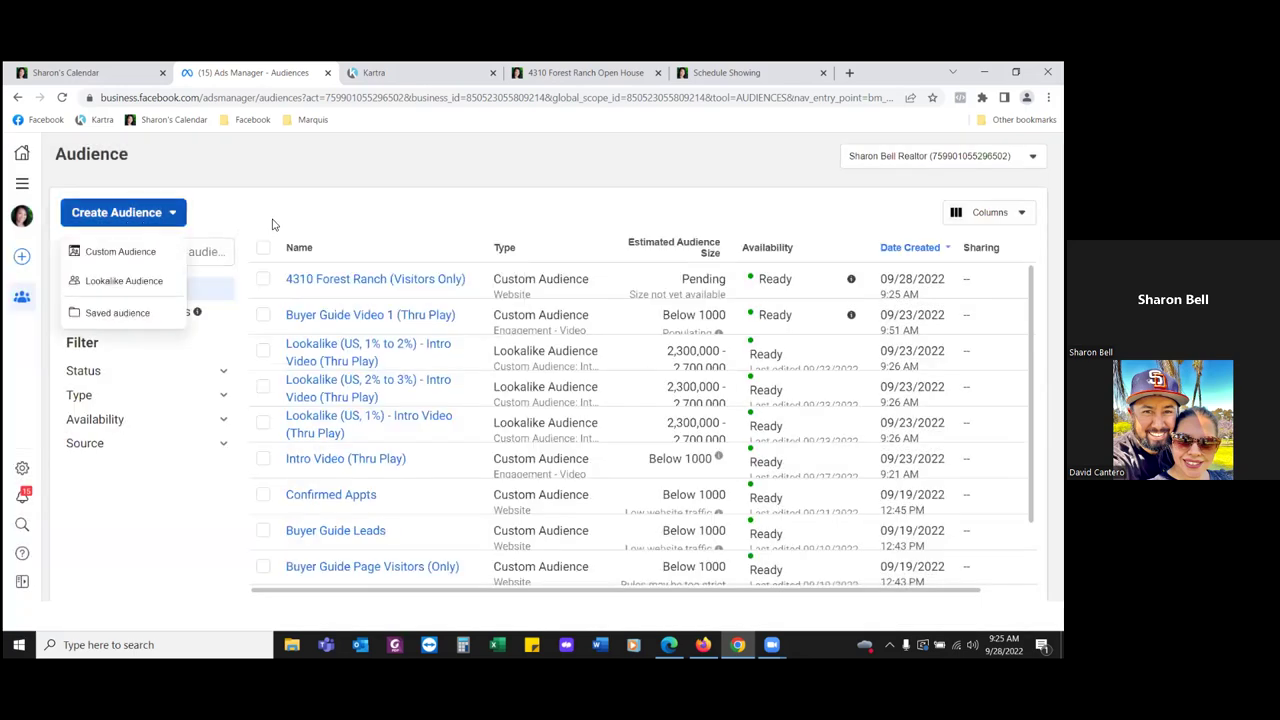
Start another website Custom Audience of specific web-page visitors with 180-day retention.
click(85, 250)
click(428, 289)
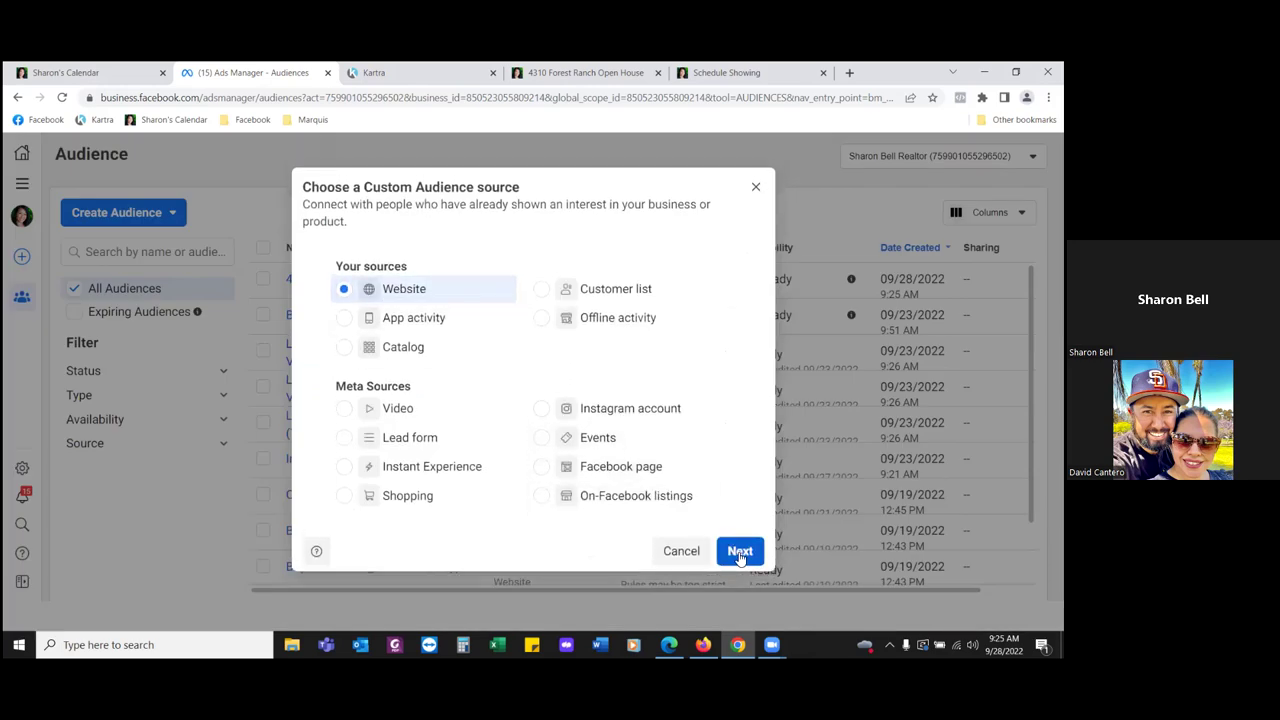
click(739, 552)
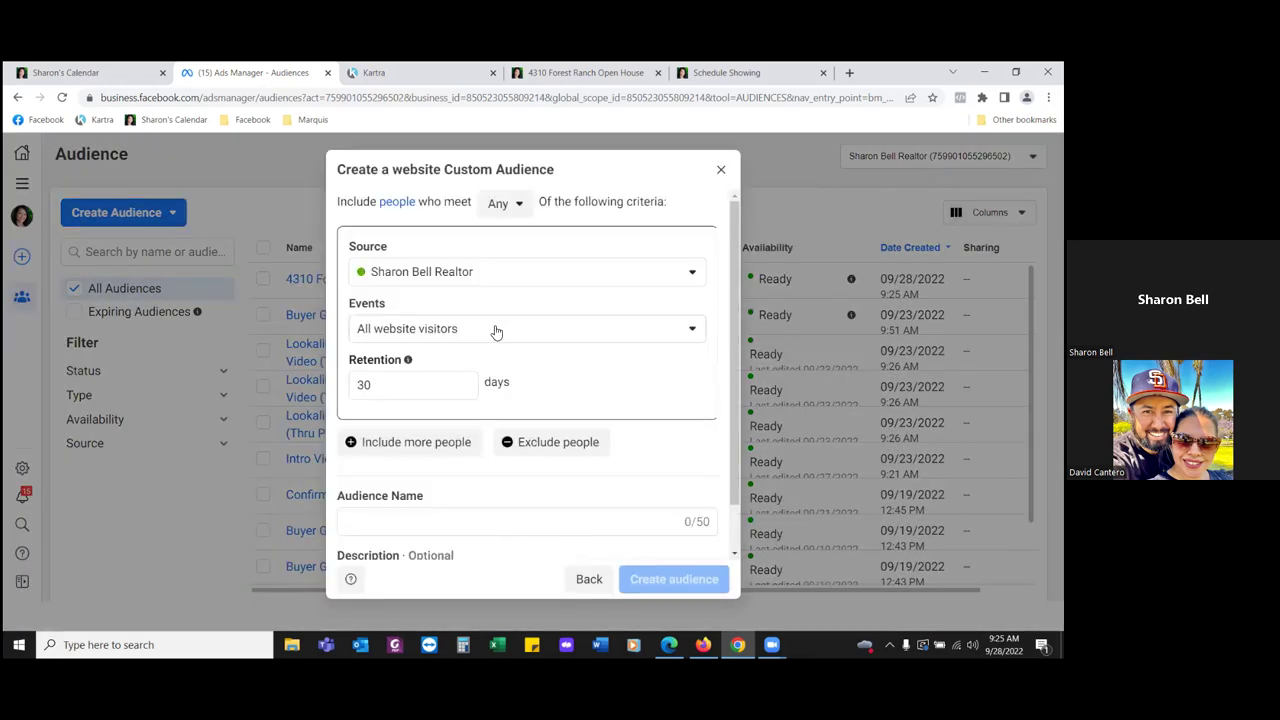
click(491, 330)
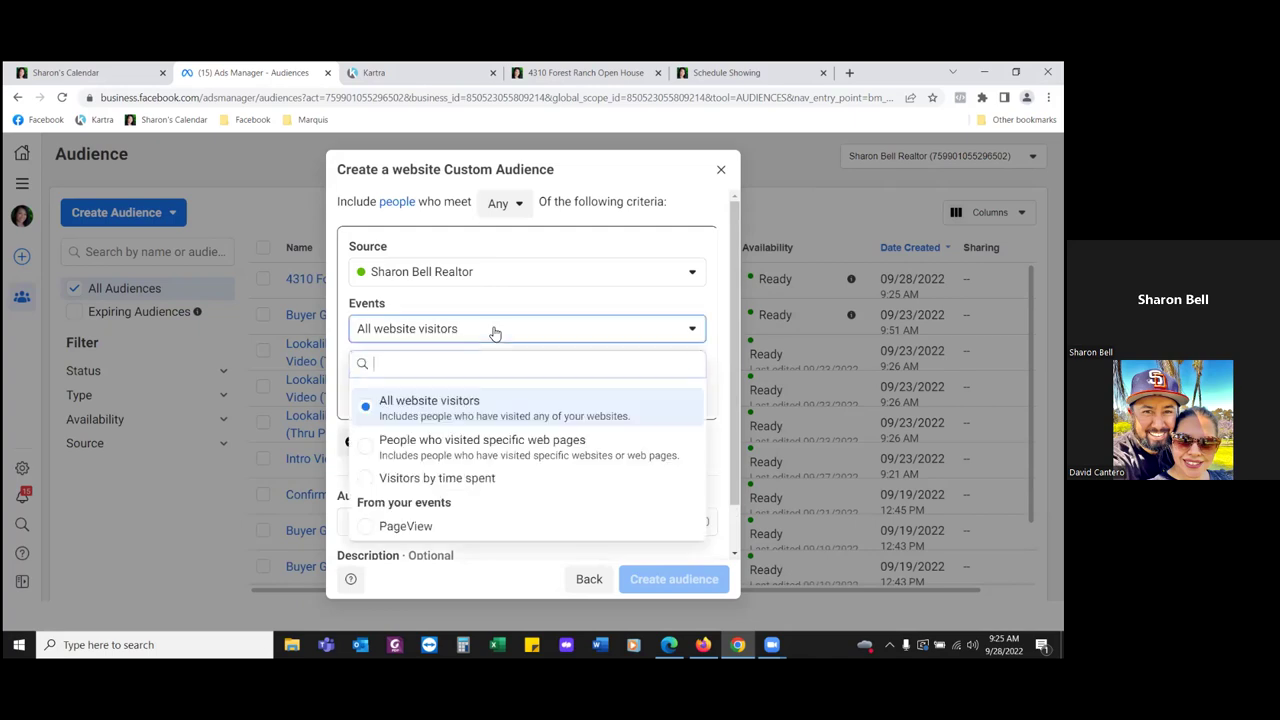
click(487, 442)
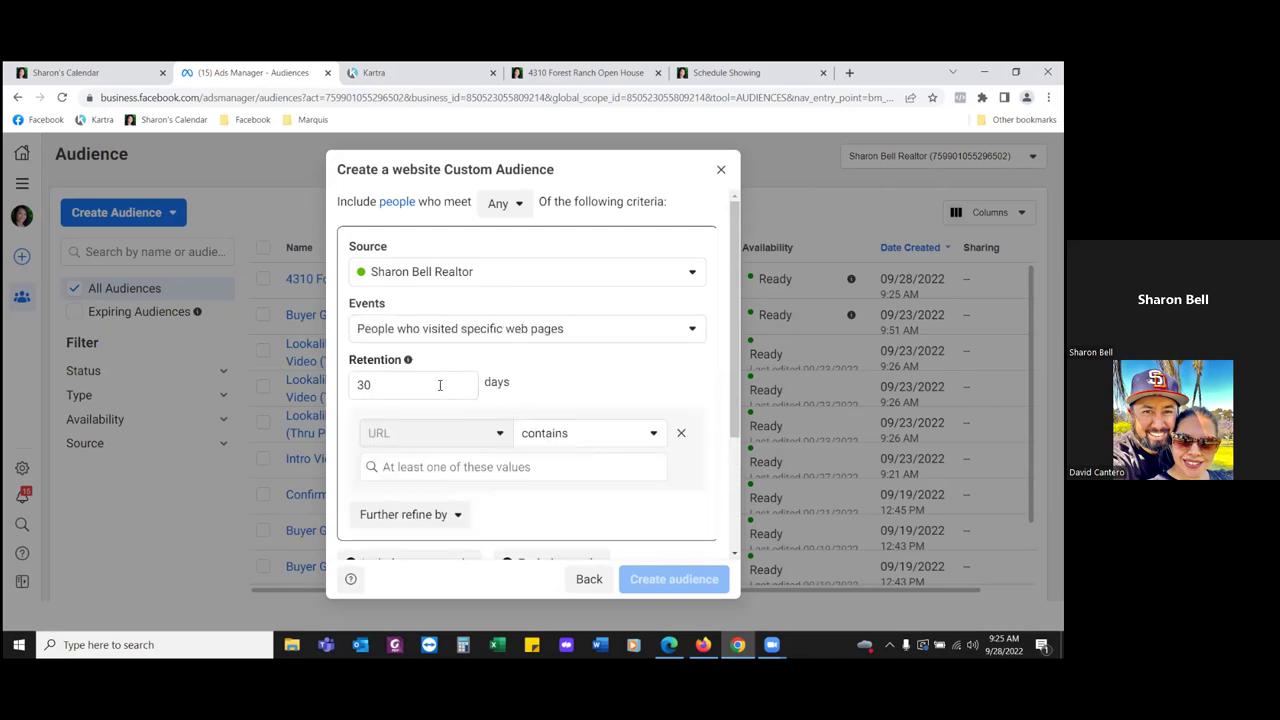
click(385, 390)
key(ctrl+a)
text(180)
click(547, 381)
scroll(540, 432, down, 1)
click(452, 397)
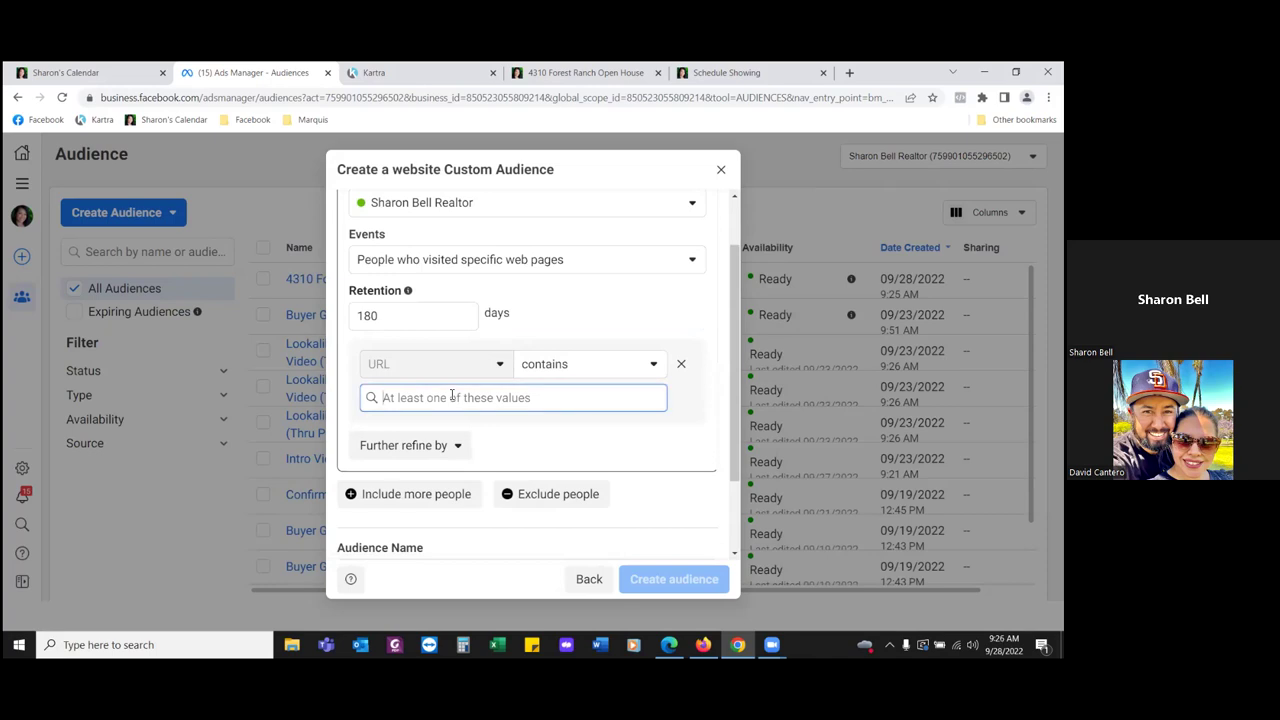
key(ctrl+v)
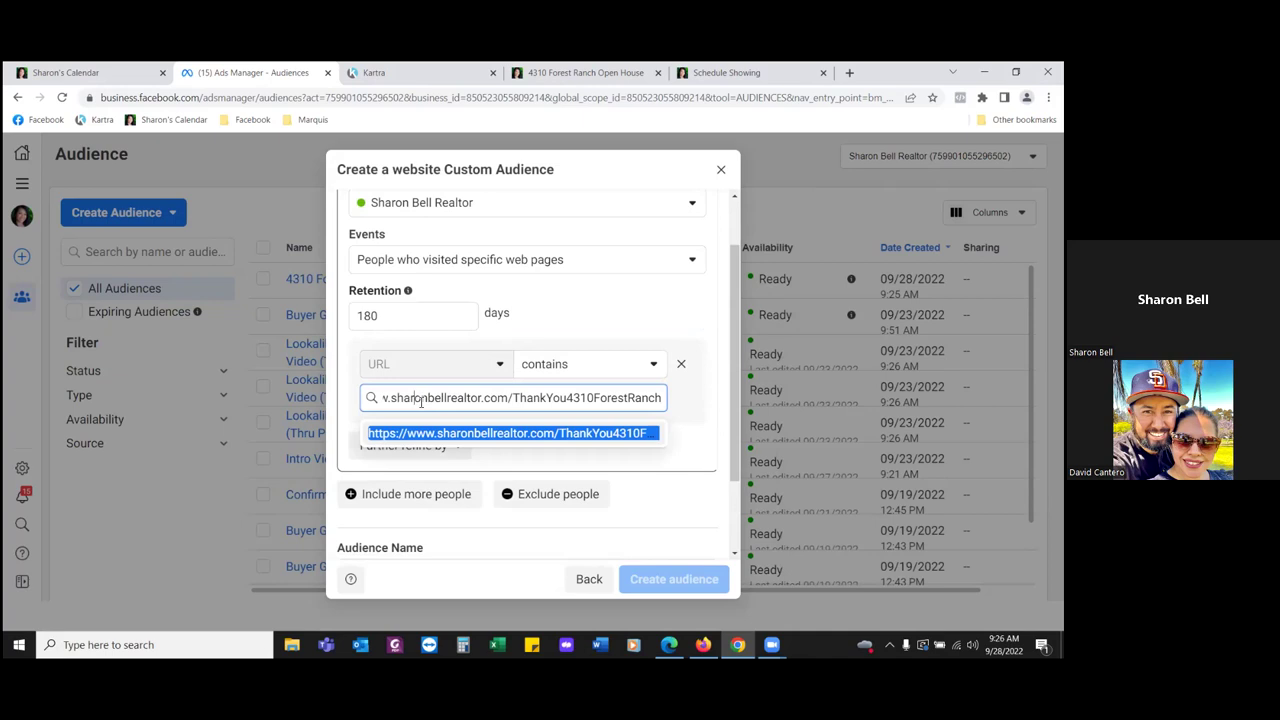
key(Left)
key(Left)
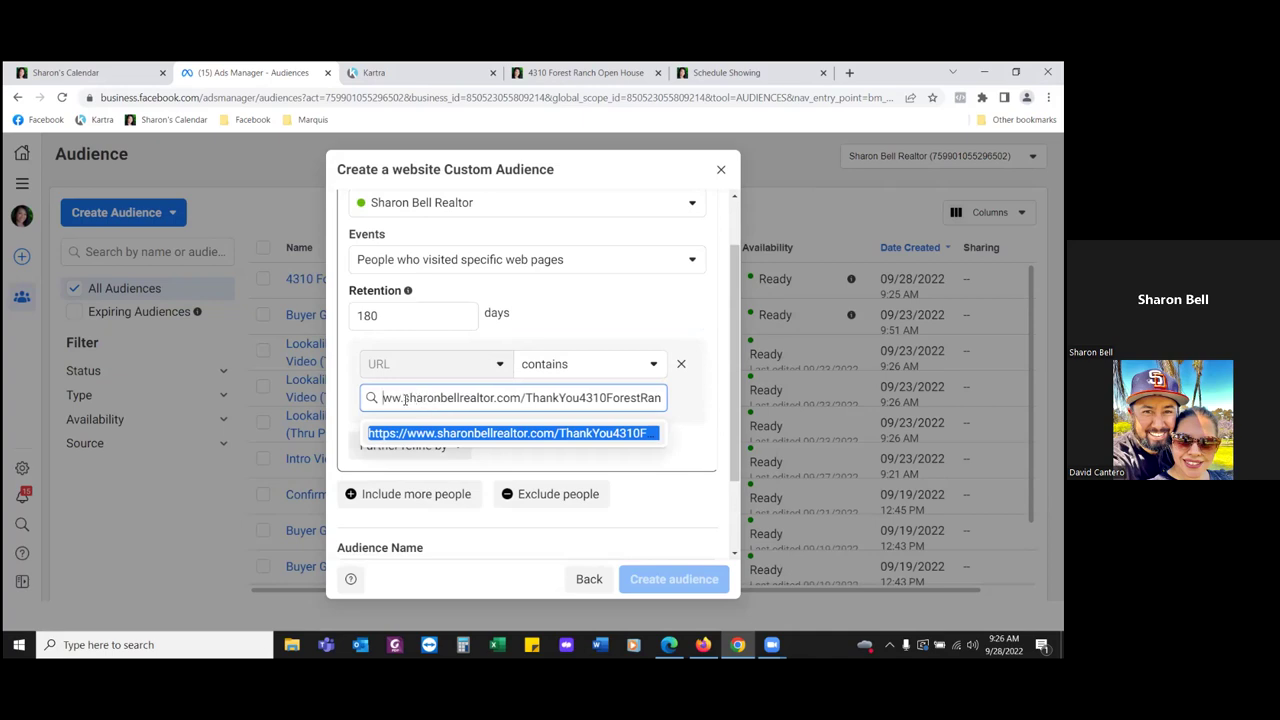
drag(403, 398, 288, 397)
key(BackSpace)
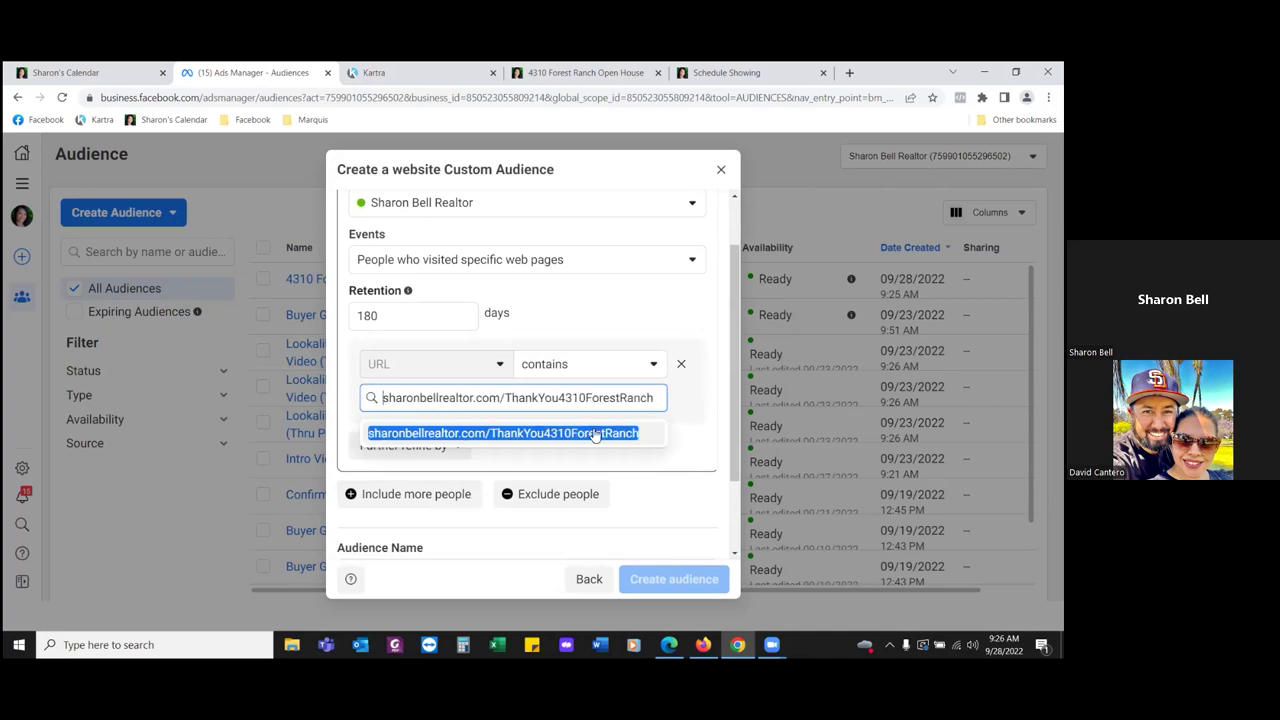
key(Return)
scroll(517, 503, down, 3)
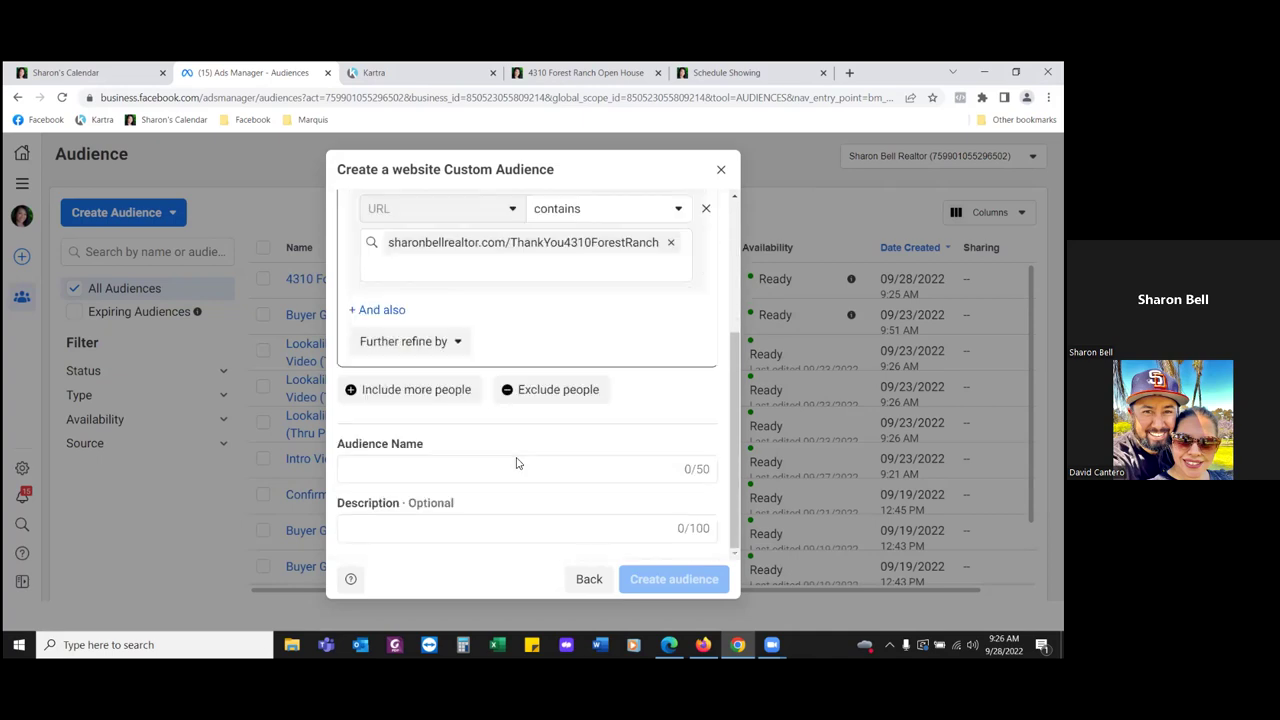
click(456, 474)
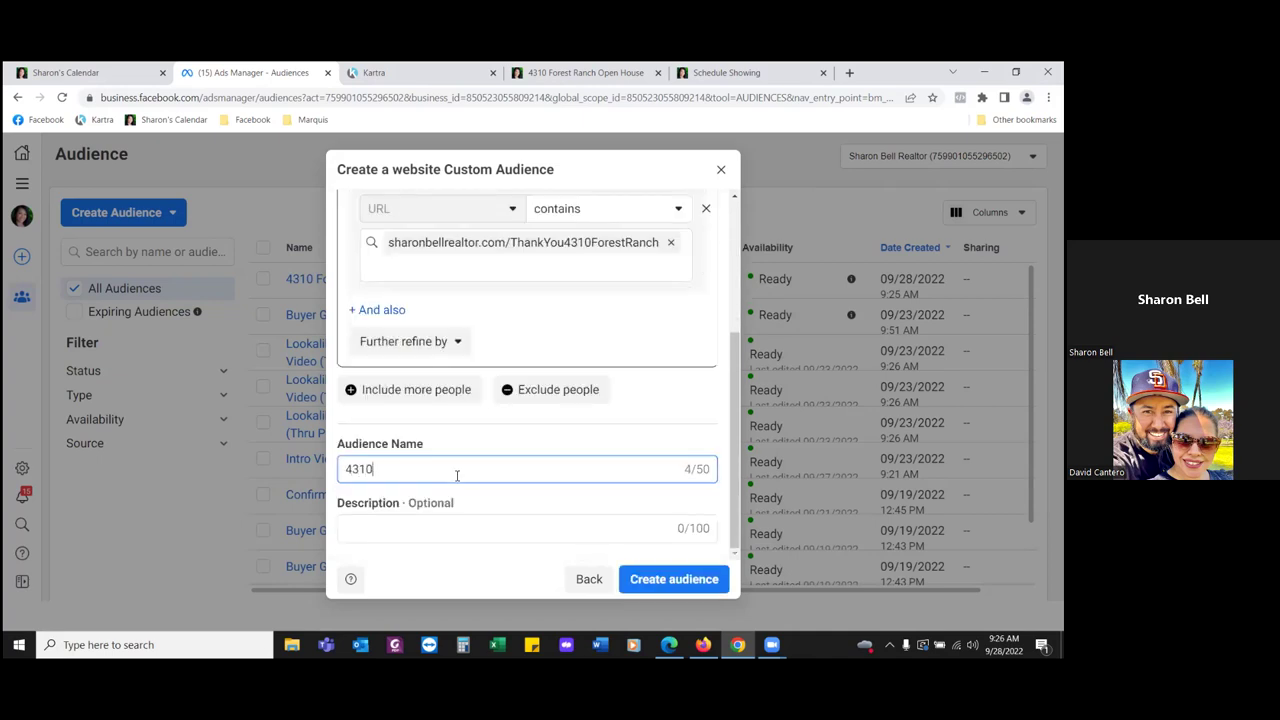
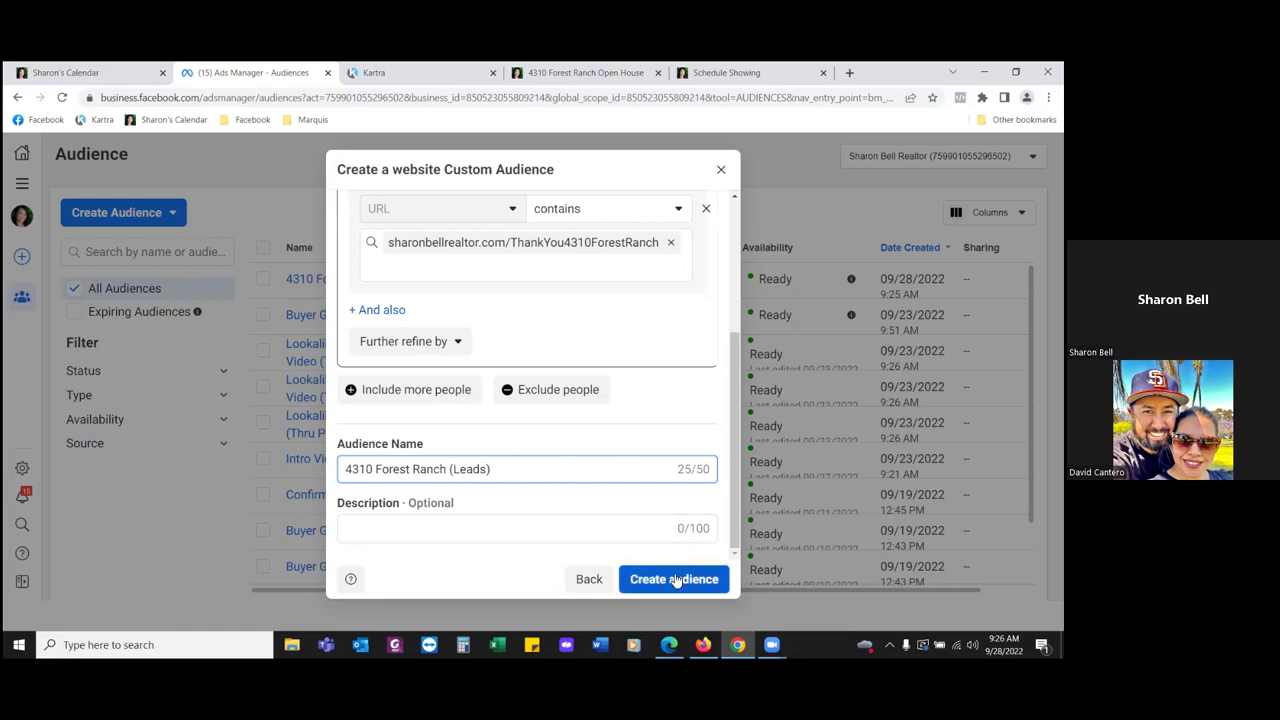
scroll(632, 449, up, 3)
scroll(632, 449, down, 3)
click(645, 579)
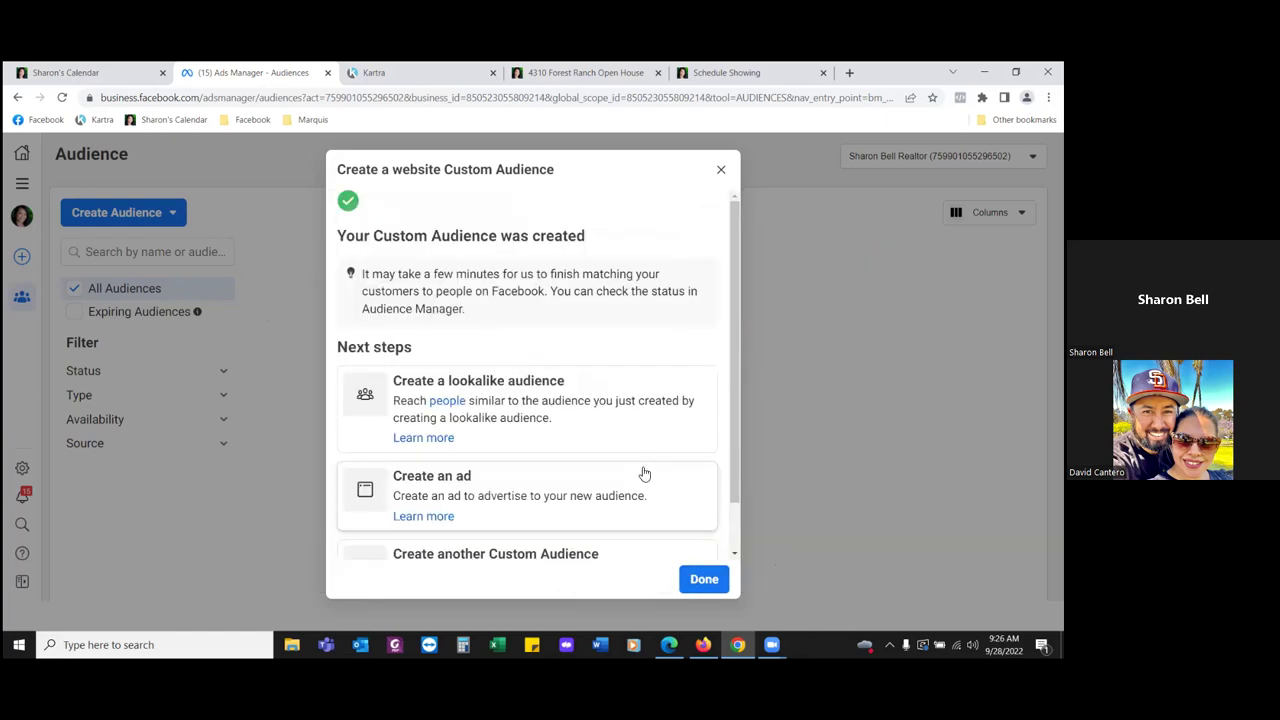
Dismiss the Custom Audience created confirmation with Done.
click(704, 579)
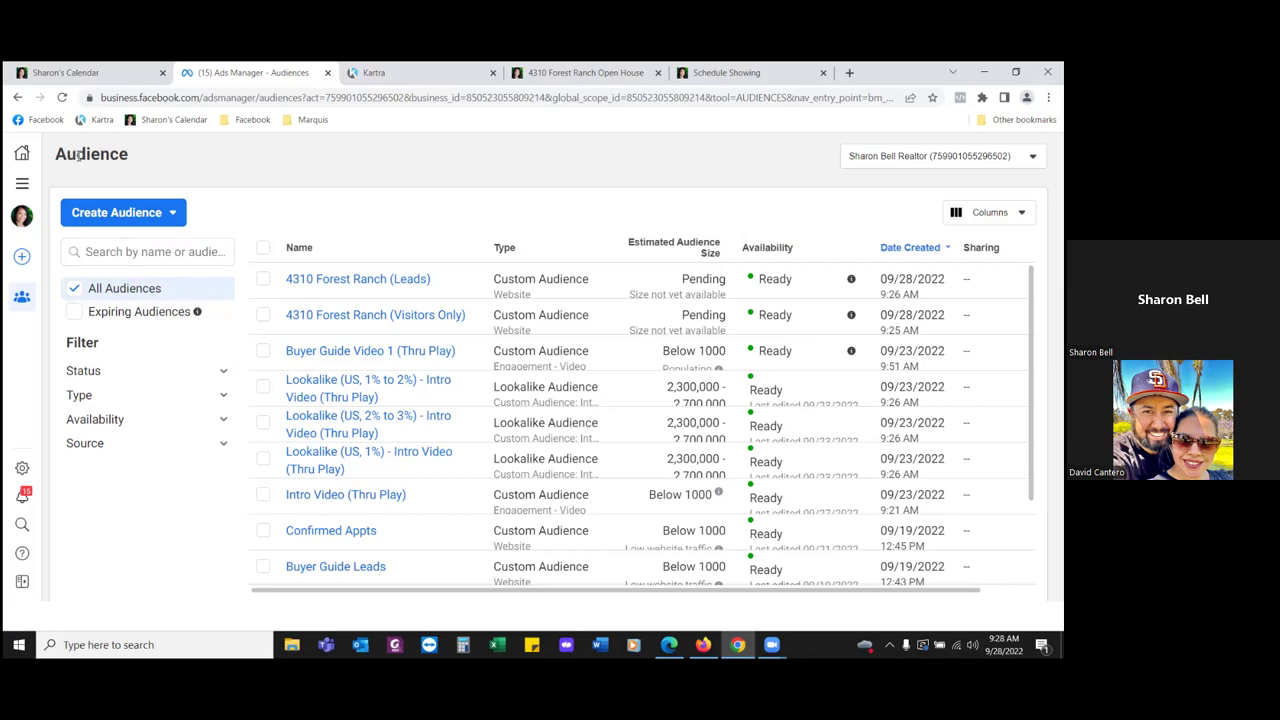
Go to Custom Conversions from the Facebook bookmarks and start a new custom conversion.
click(252, 120)
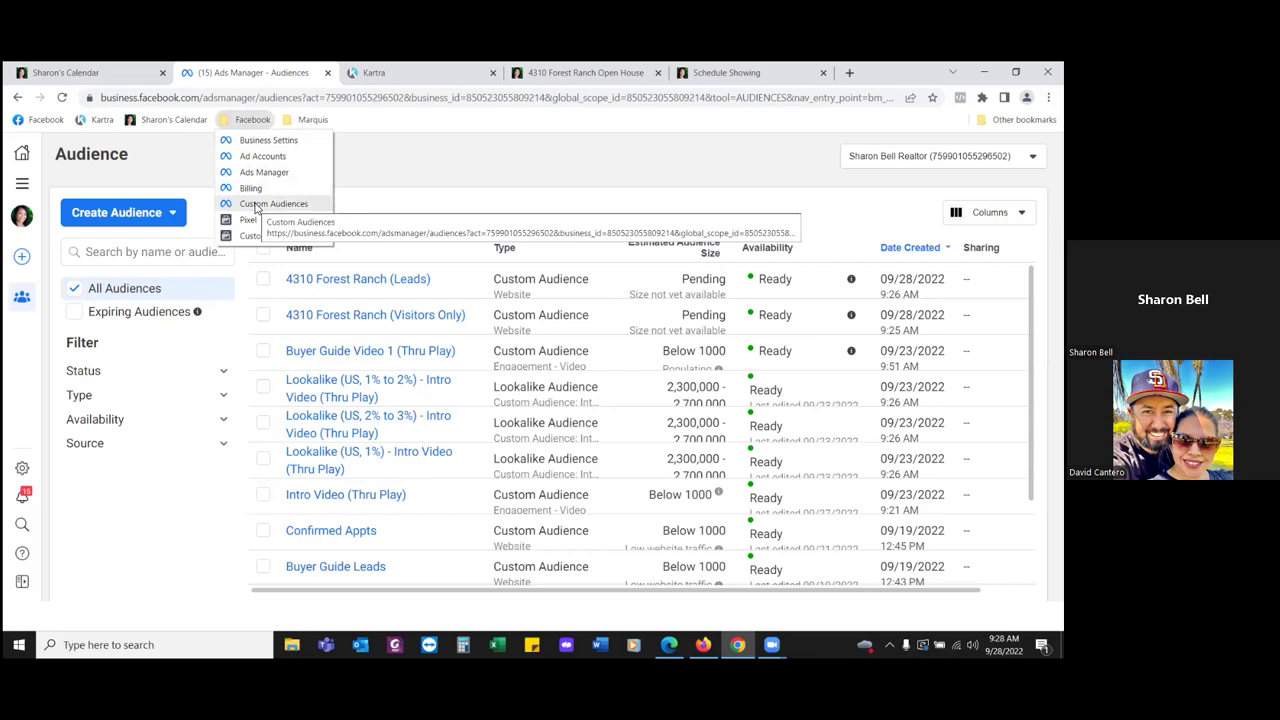
click(257, 236)
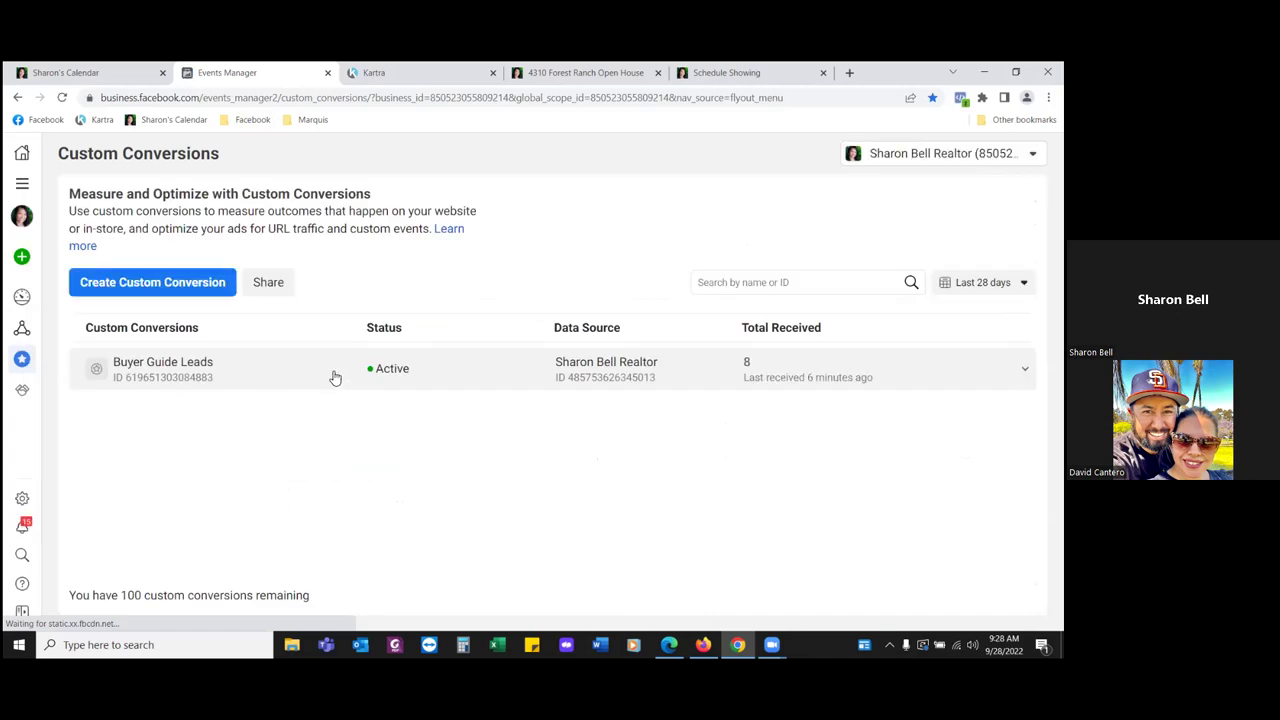
click(166, 285)
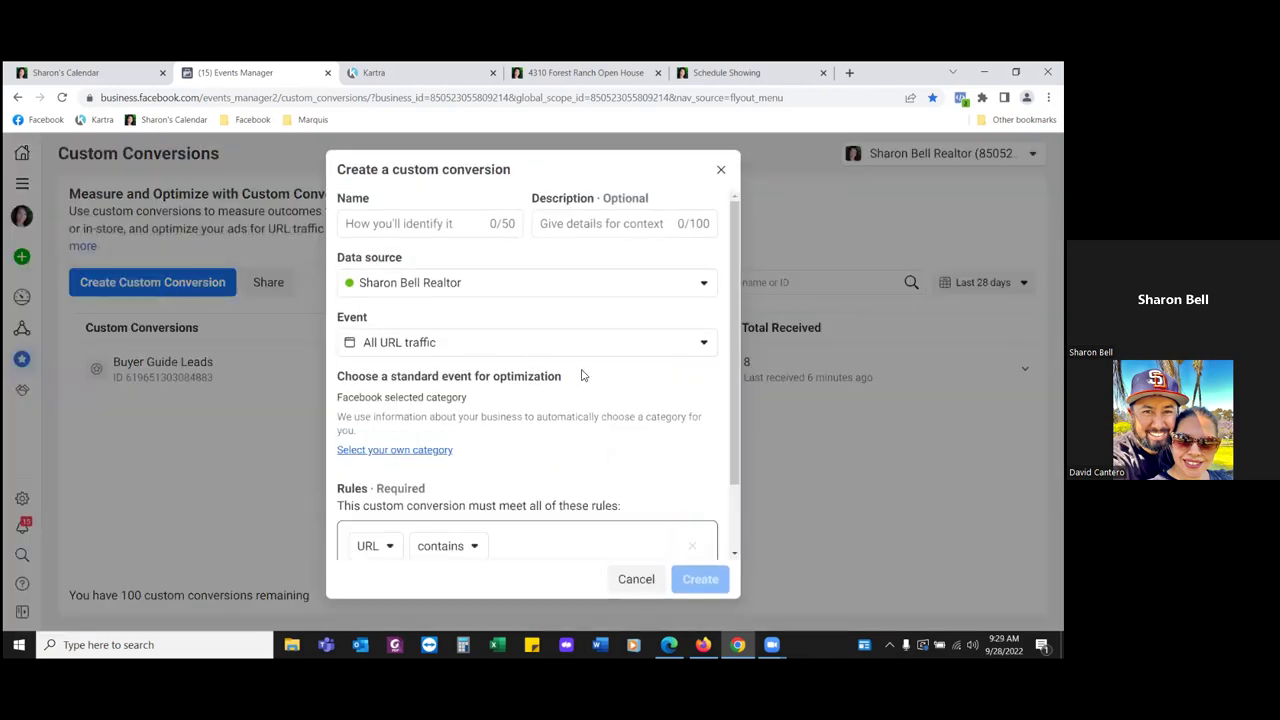
click(426, 223)
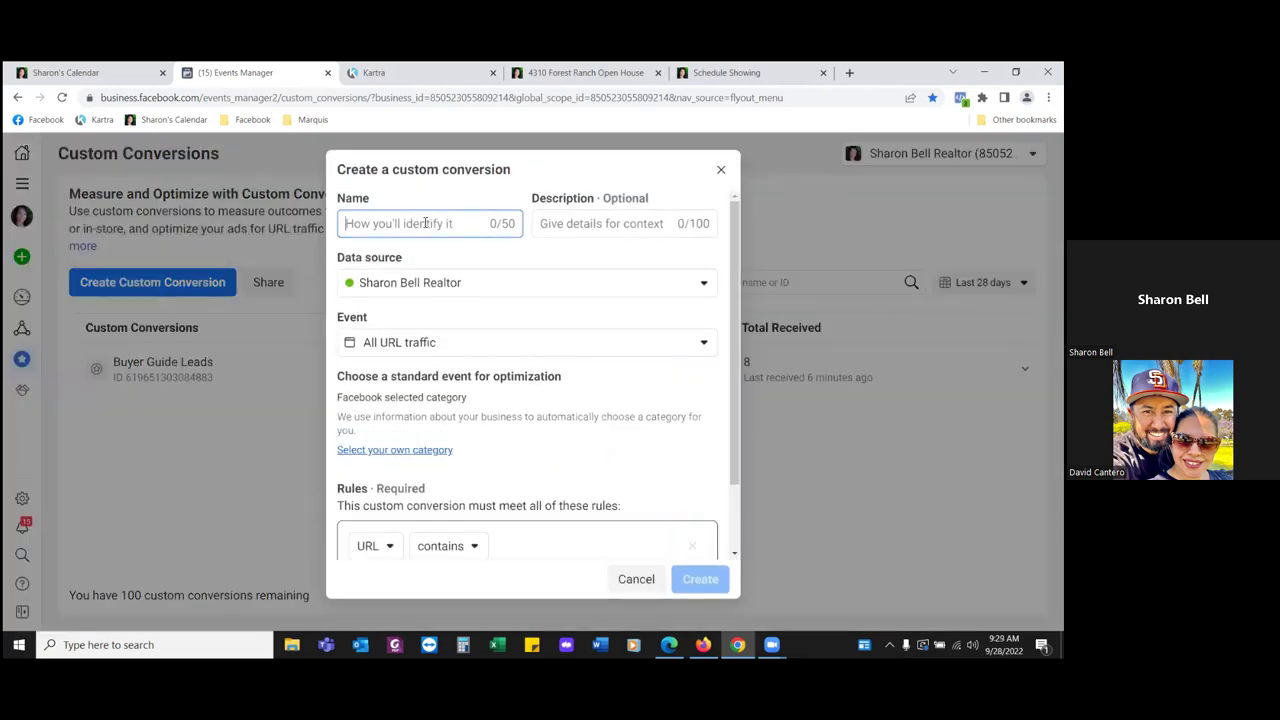
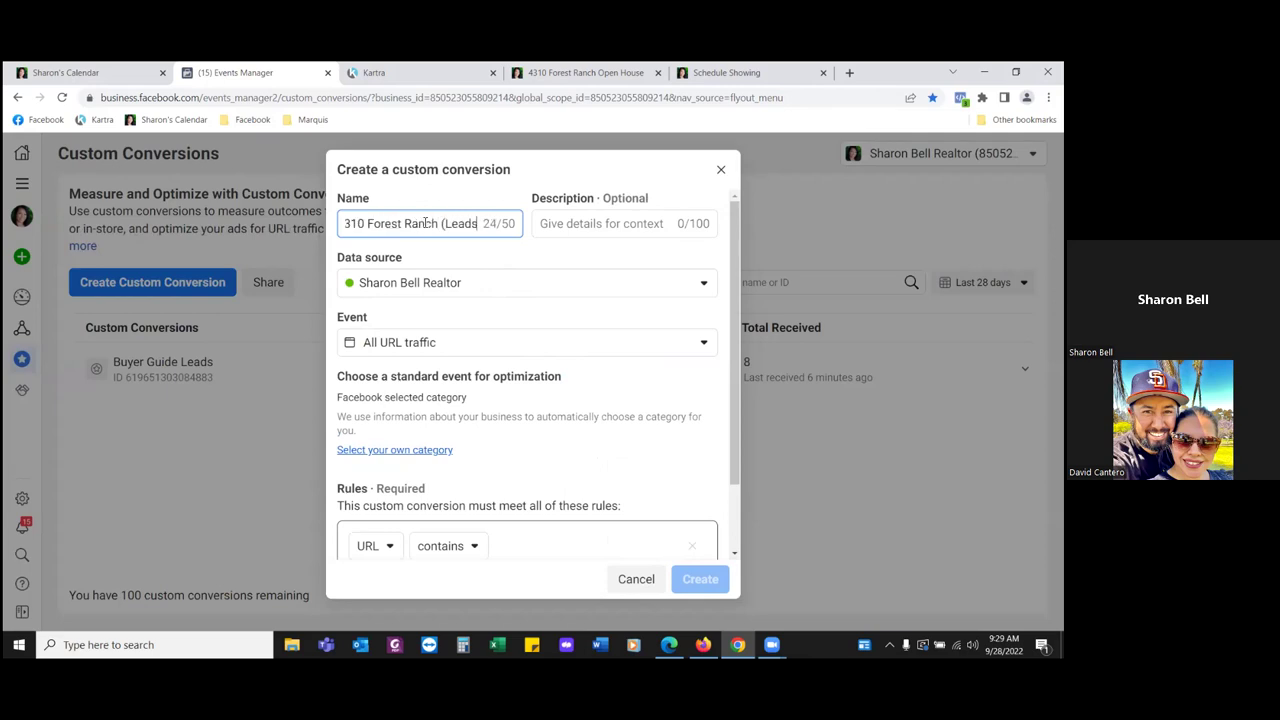
text())
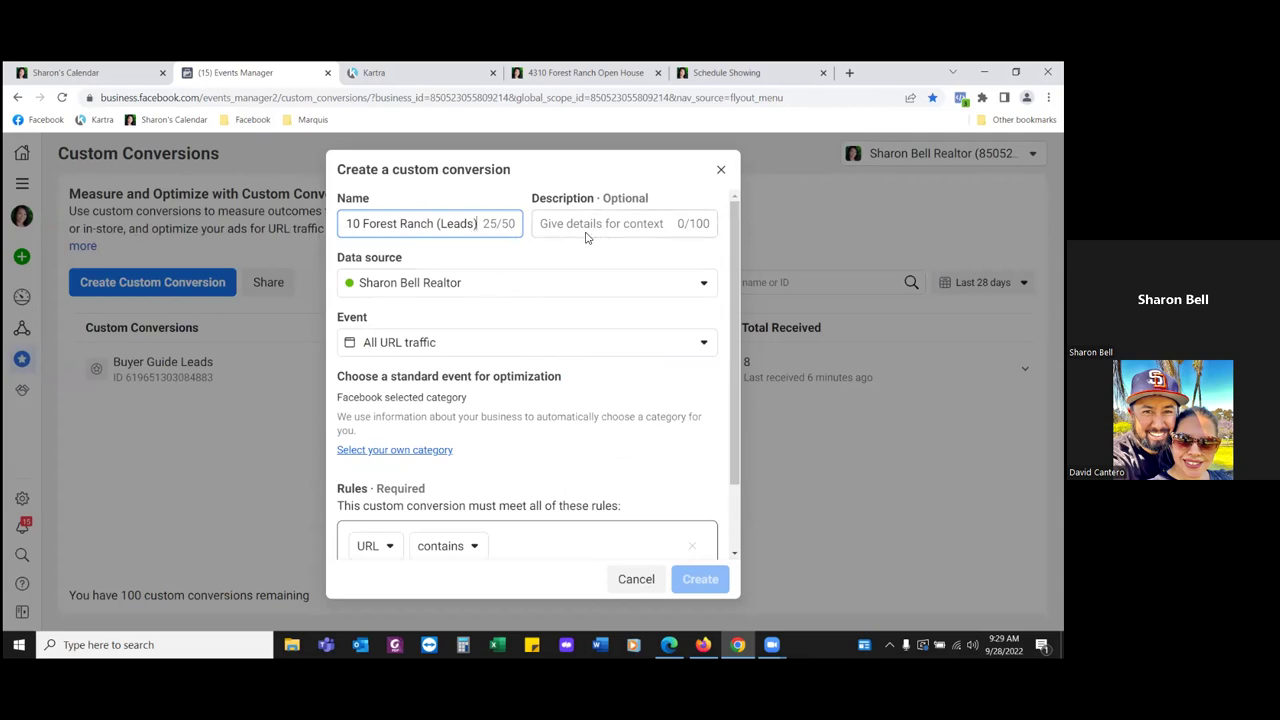
click(482, 227)
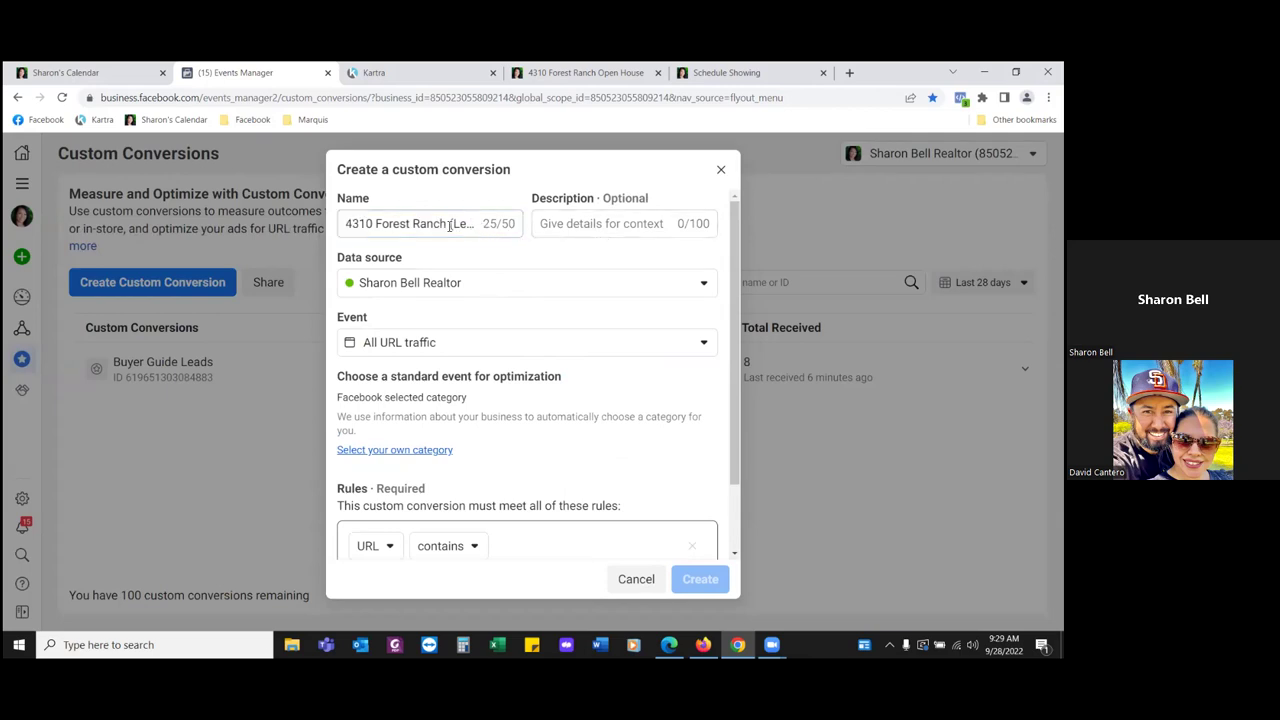
click(452, 223)
key(BackSpace)
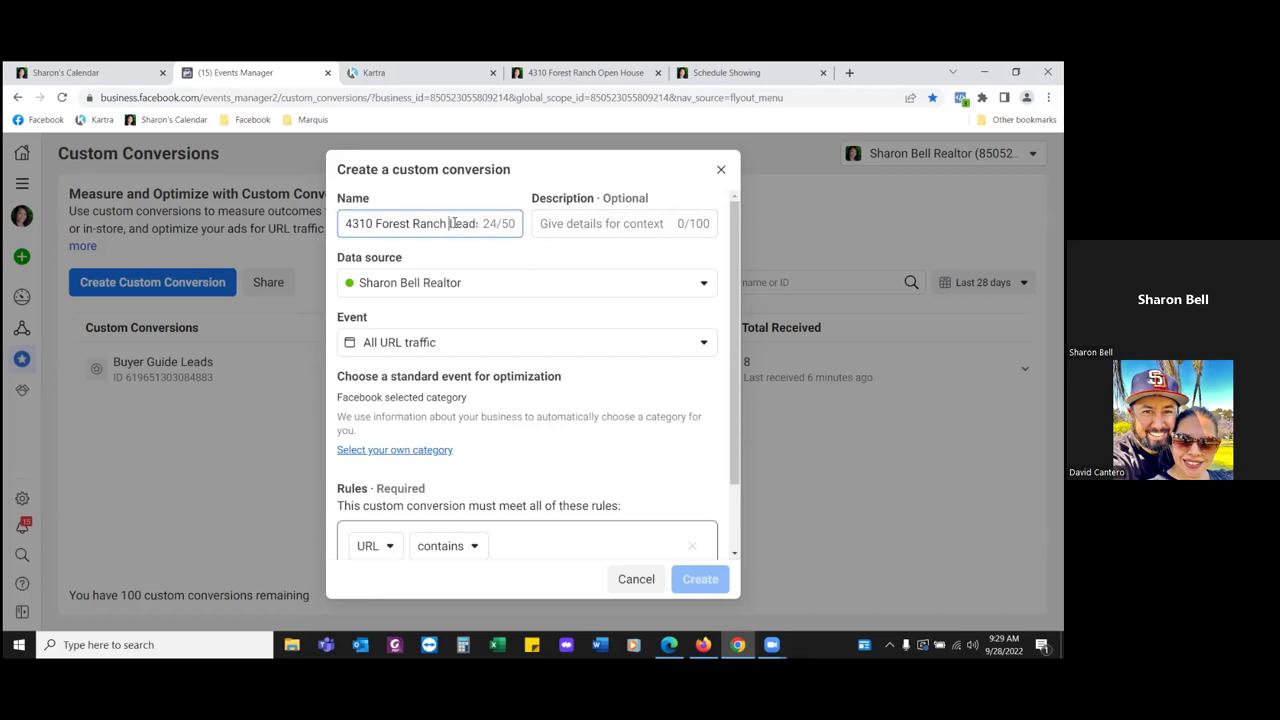
key(BackSpace)
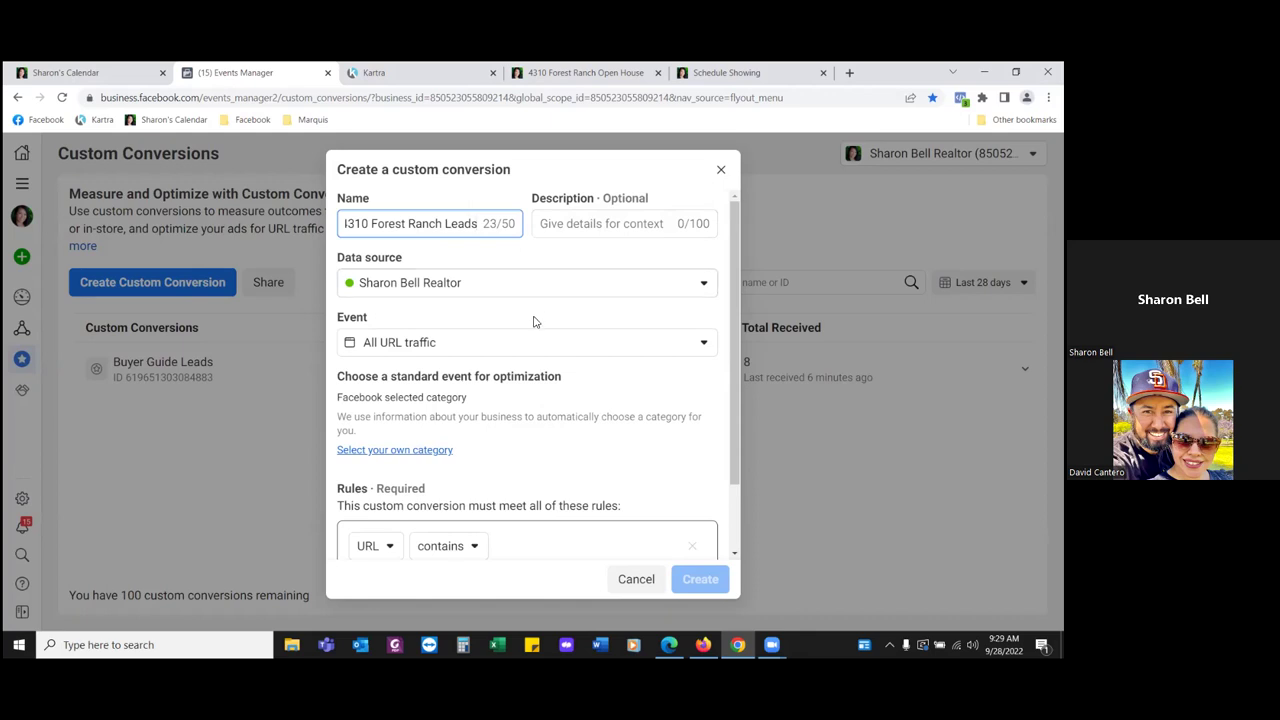
scroll(532, 315, down, 1)
Set the conversion's category to the Lead standard event.
click(406, 381)
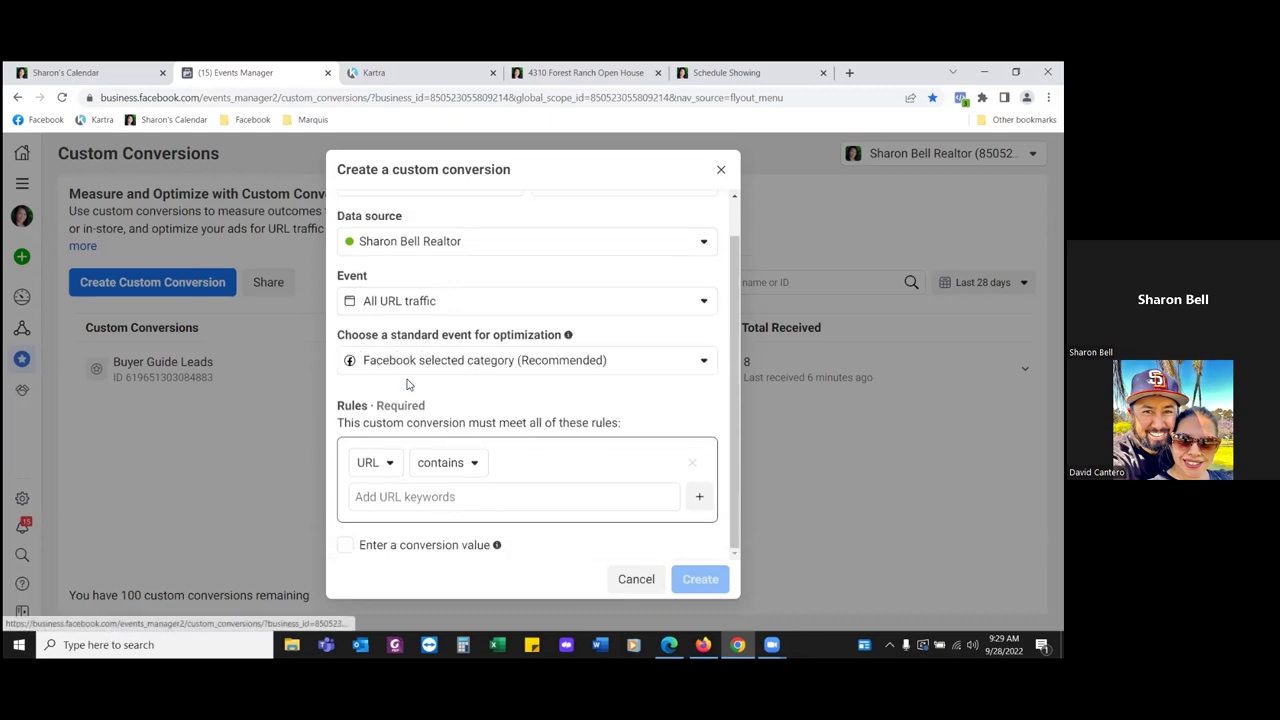
click(638, 370)
scroll(500, 470, down, 3)
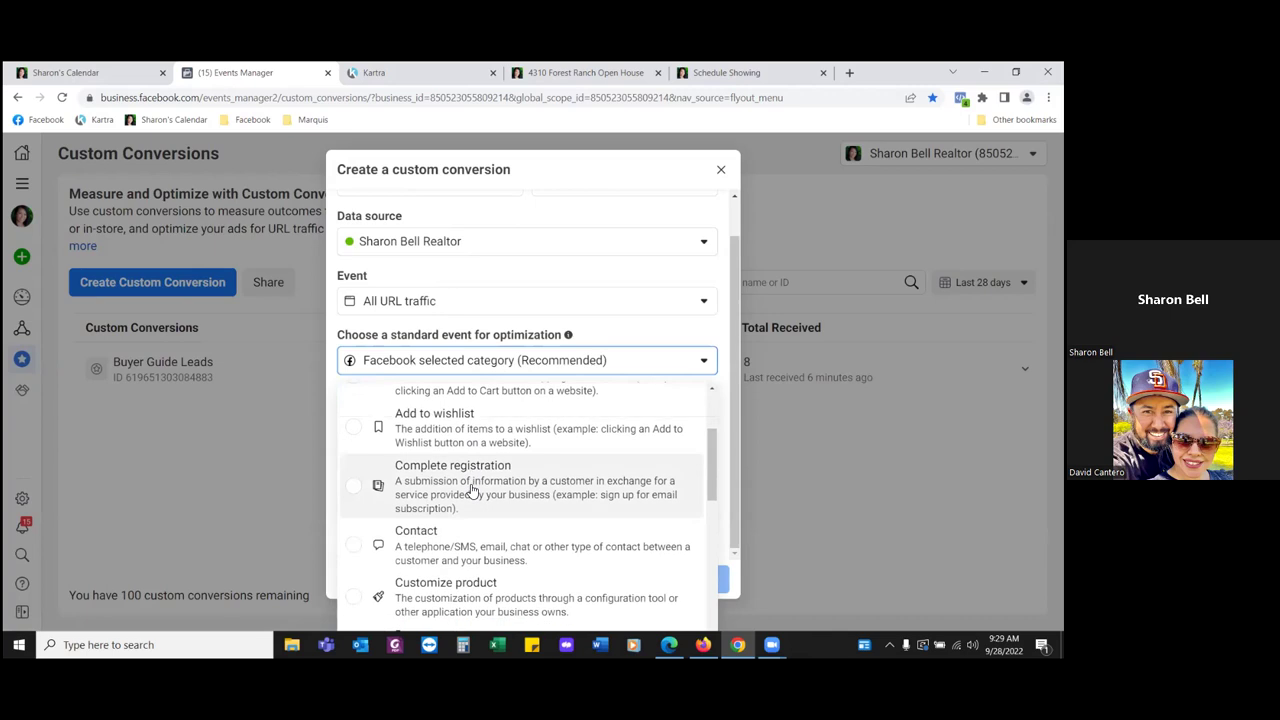
scroll(472, 490, down, 7)
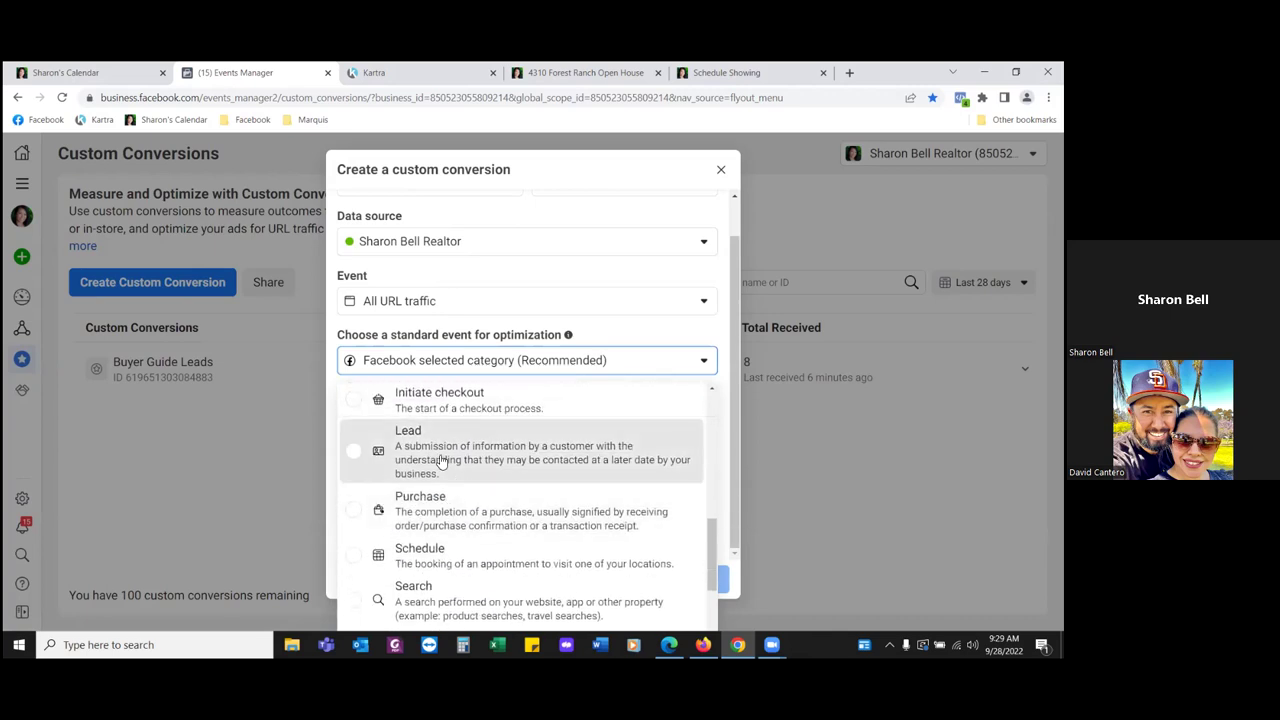
click(441, 458)
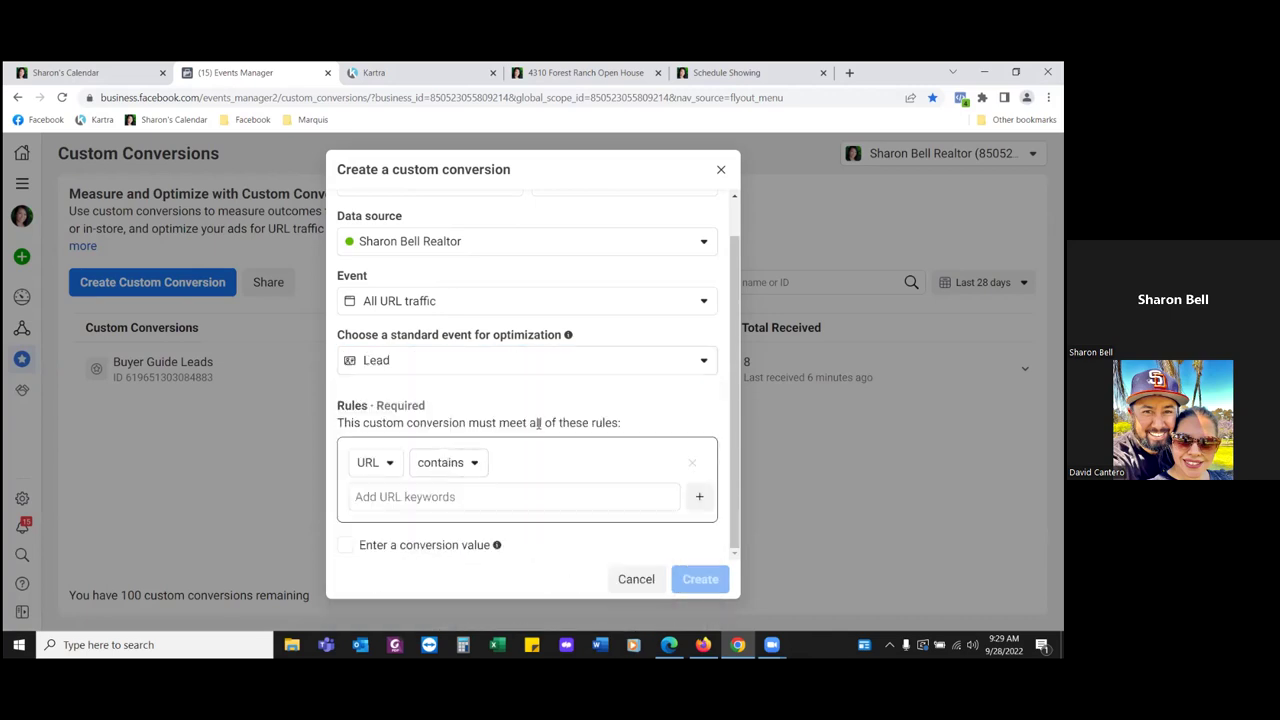
click(481, 496)
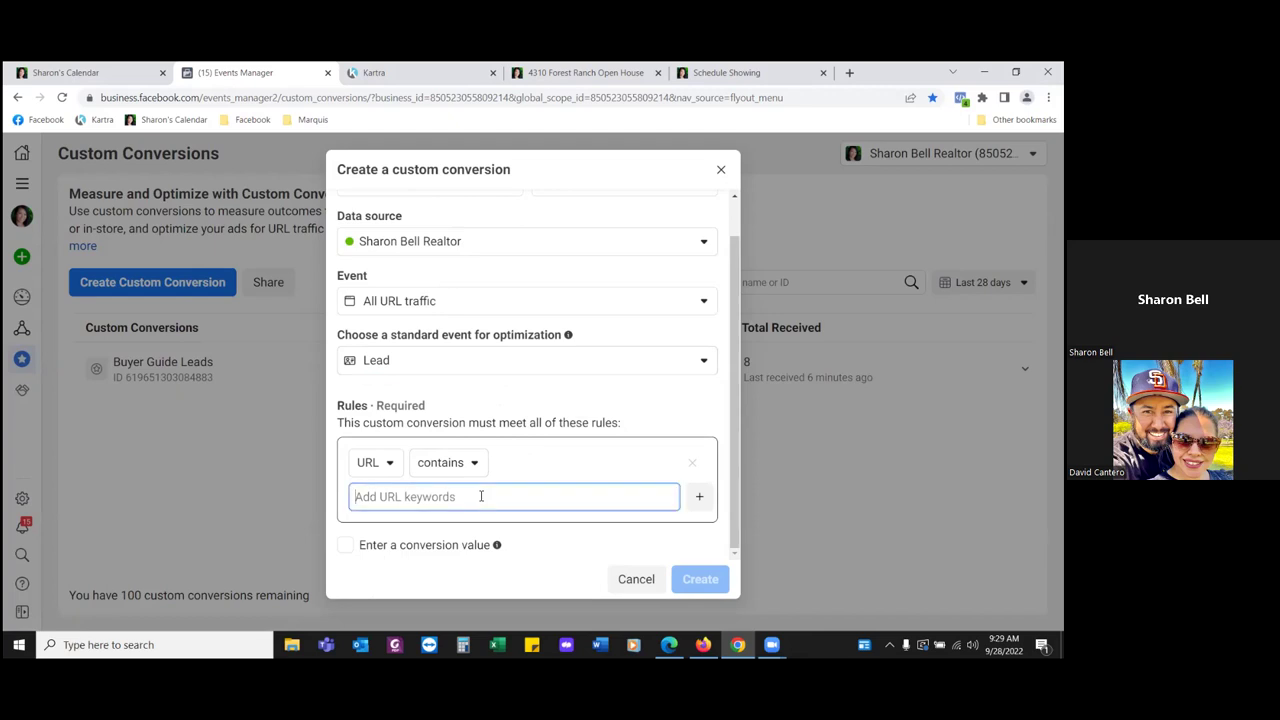
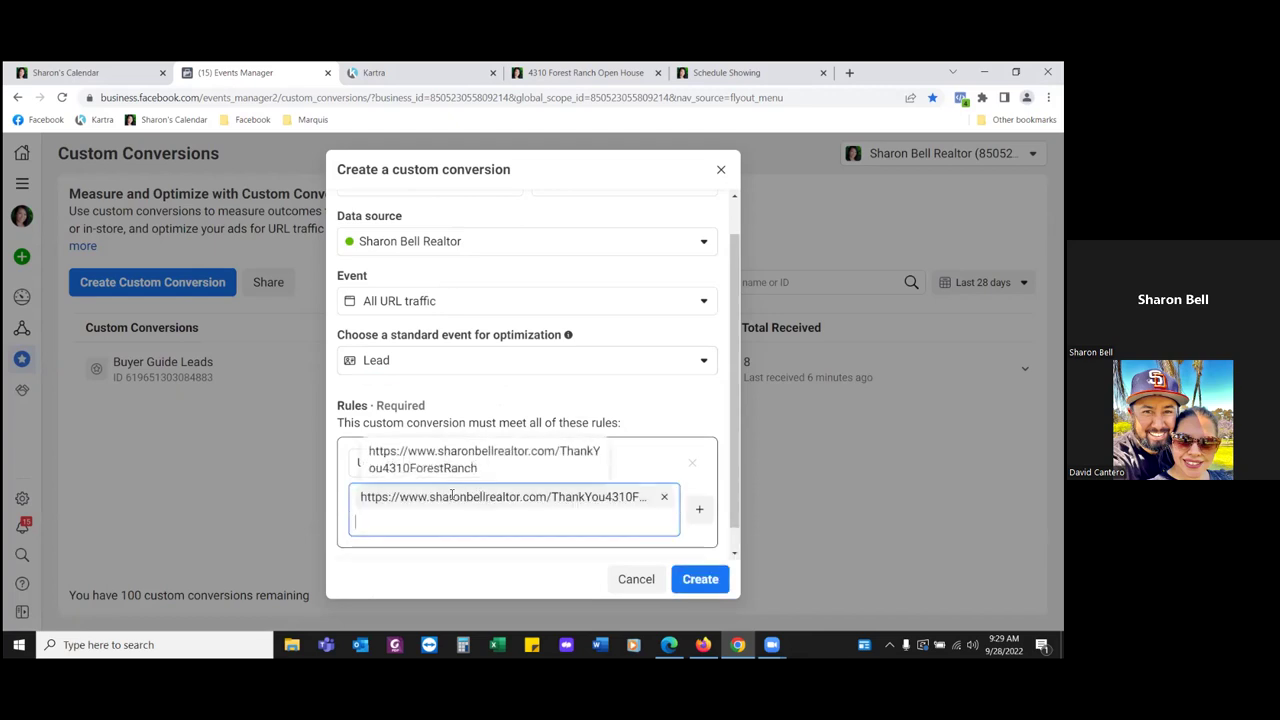
click(432, 496)
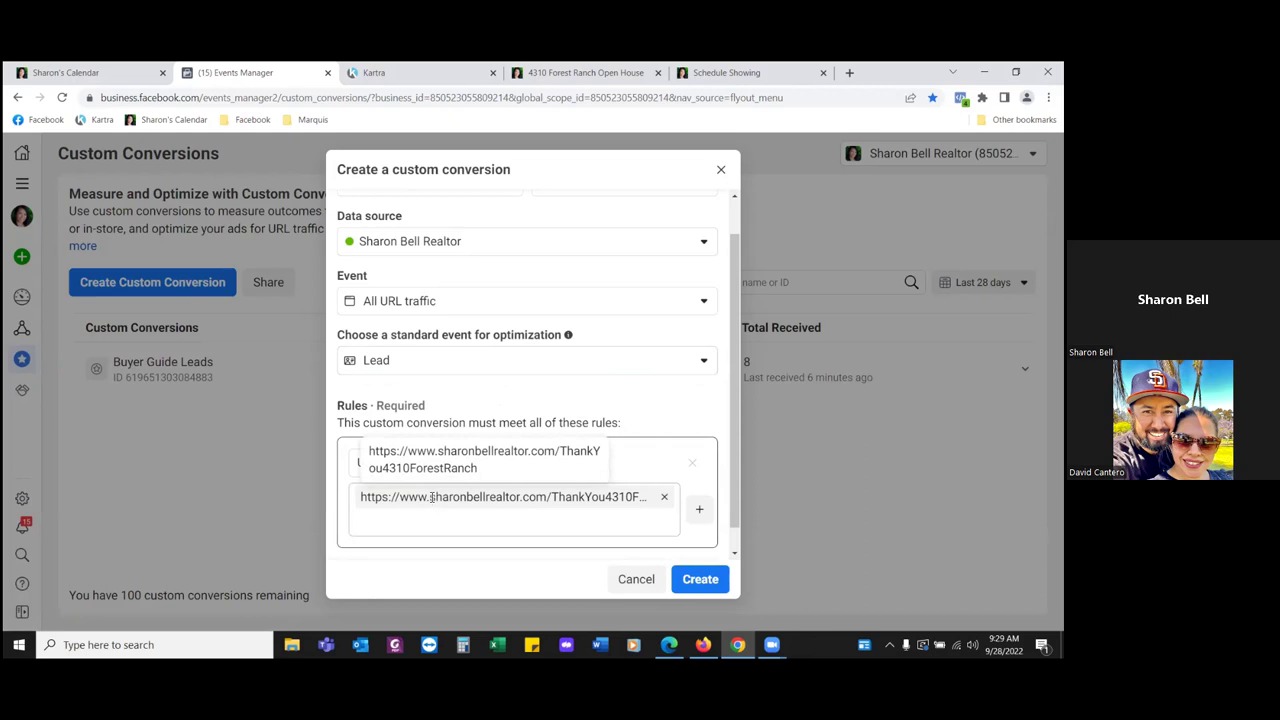
double_click(432, 497)
drag(432, 497, 358, 497)
click(414, 494)
key(BackSpace)
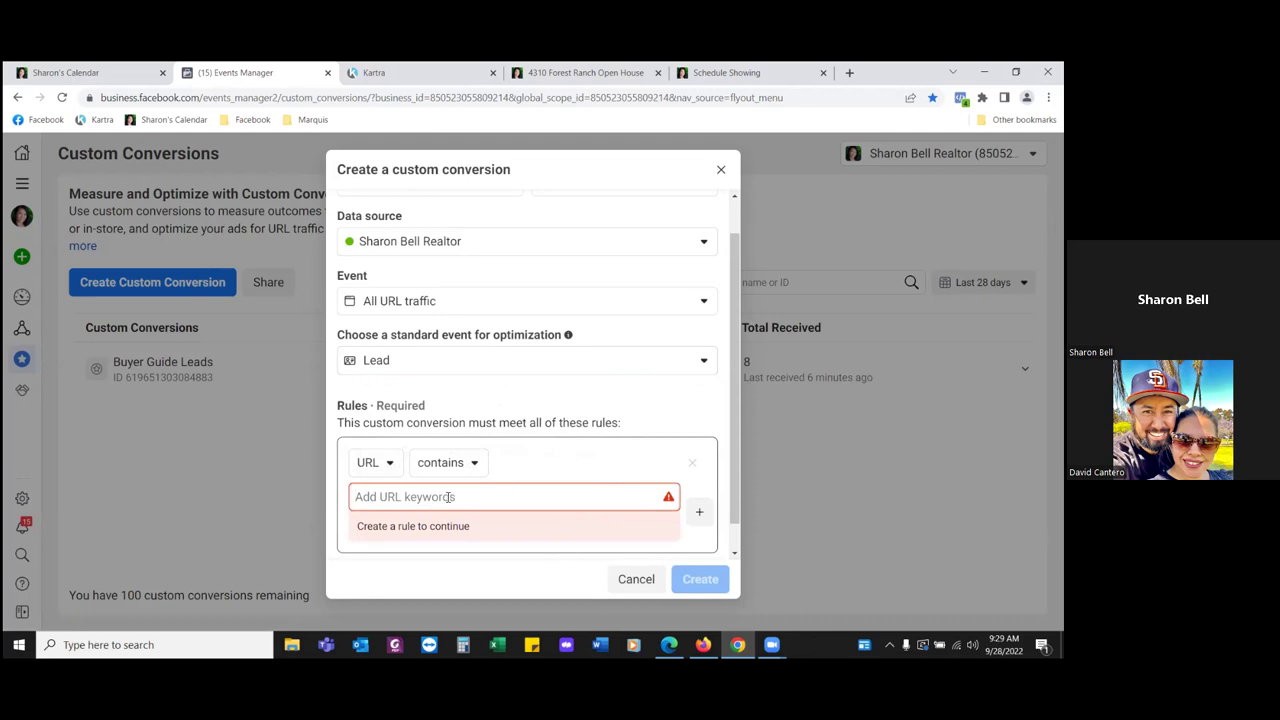
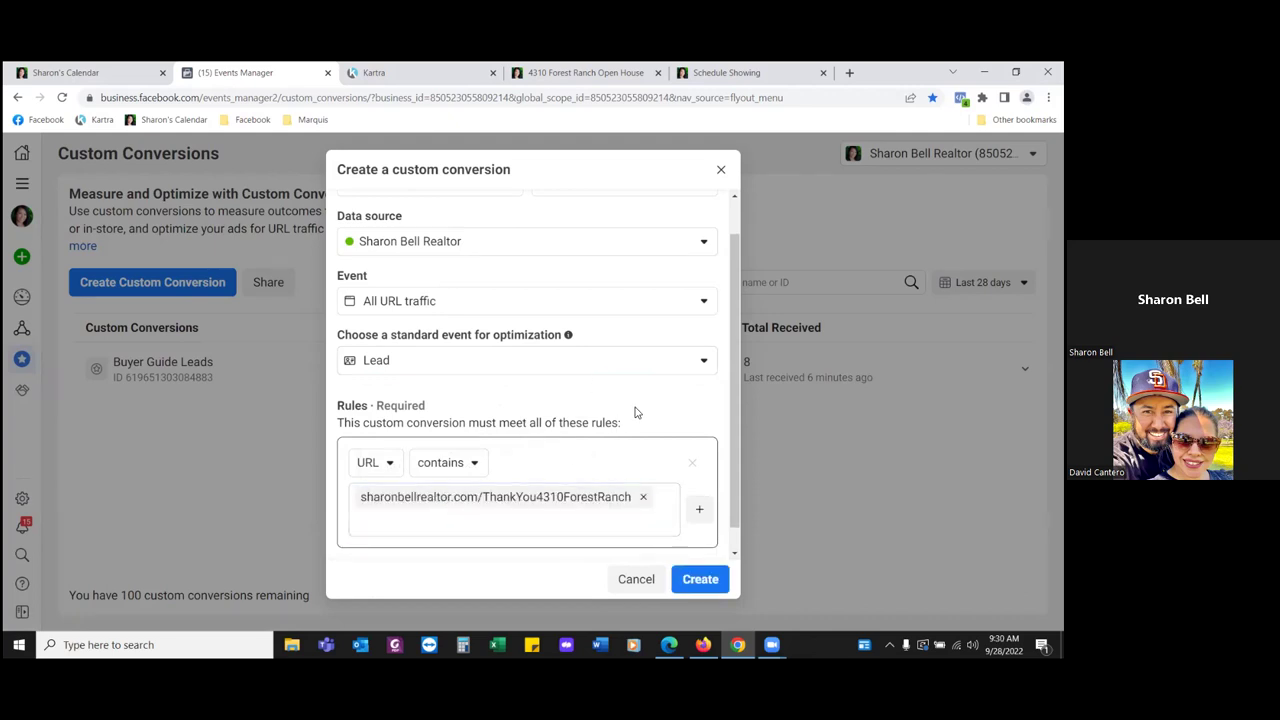
click(700, 579)
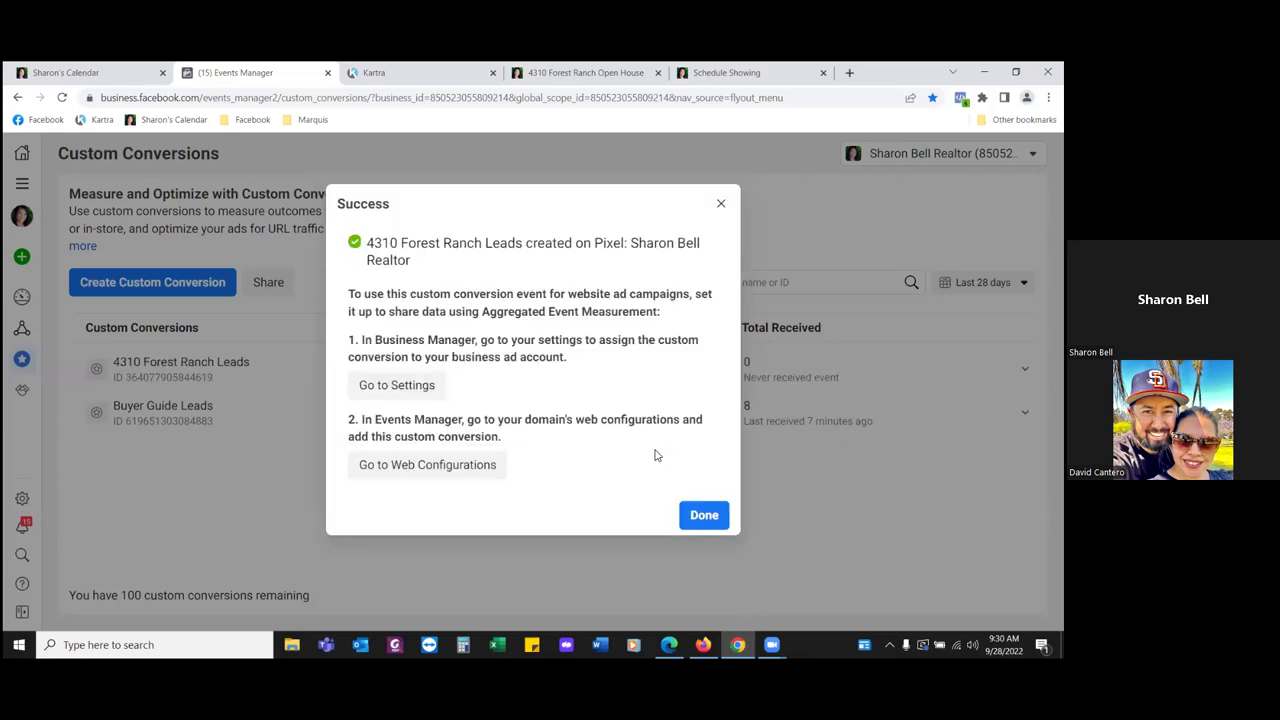
click(380, 389)
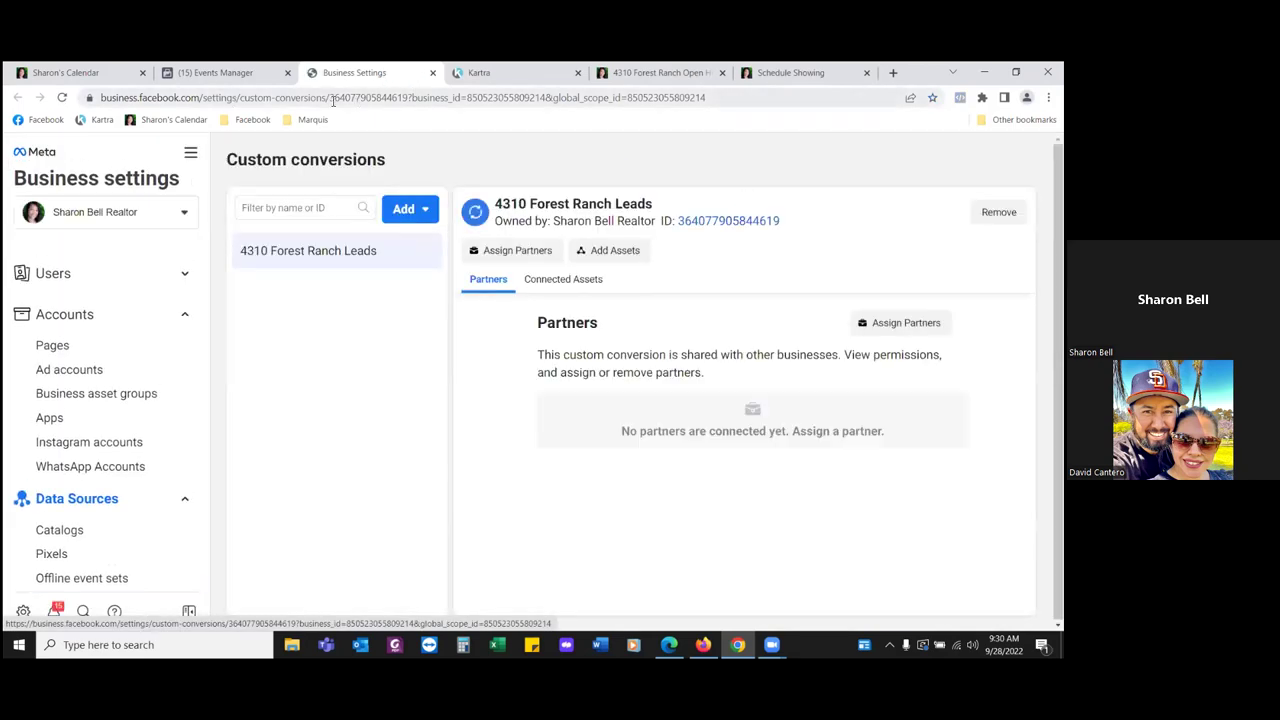
click(212, 73)
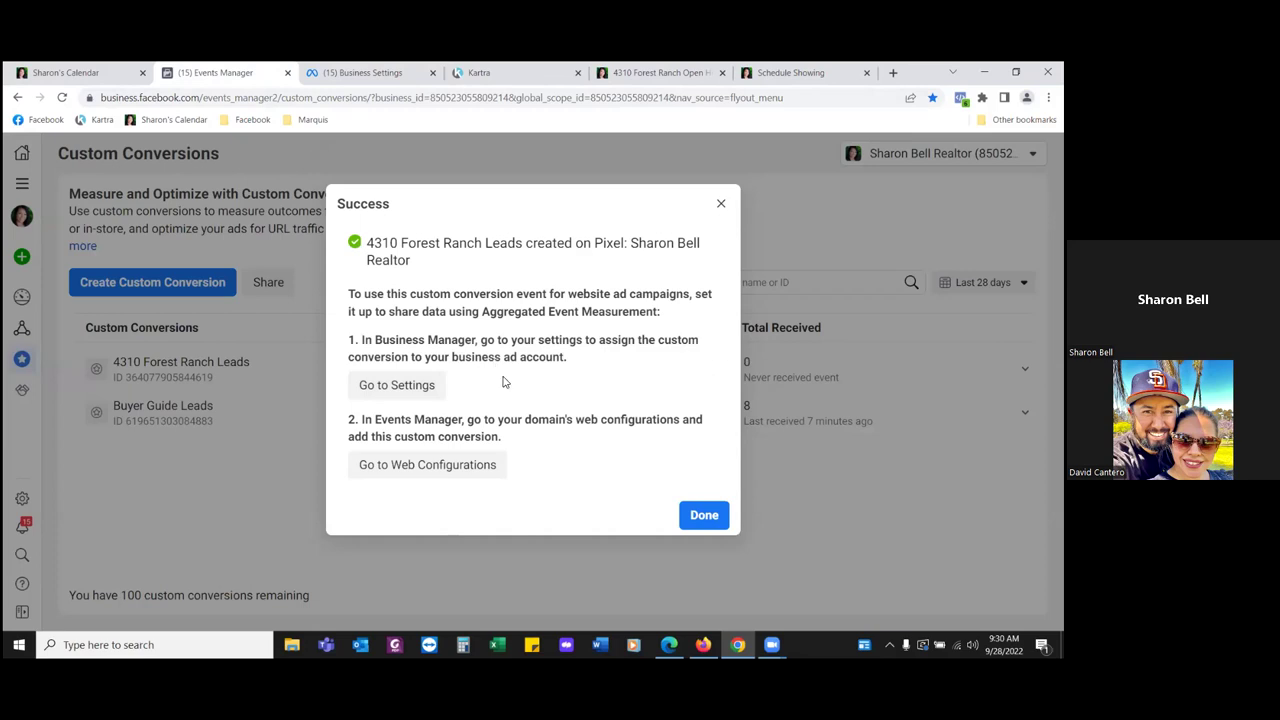
click(365, 73)
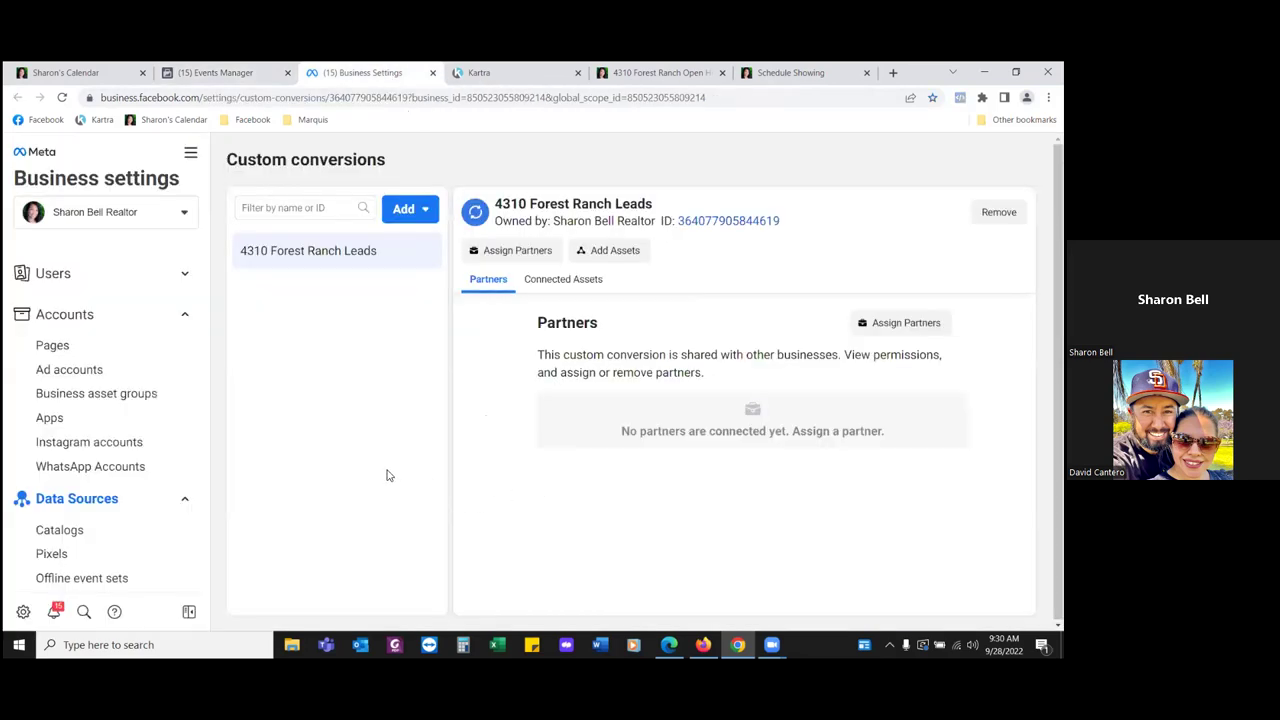
scroll(58, 476, down, 2)
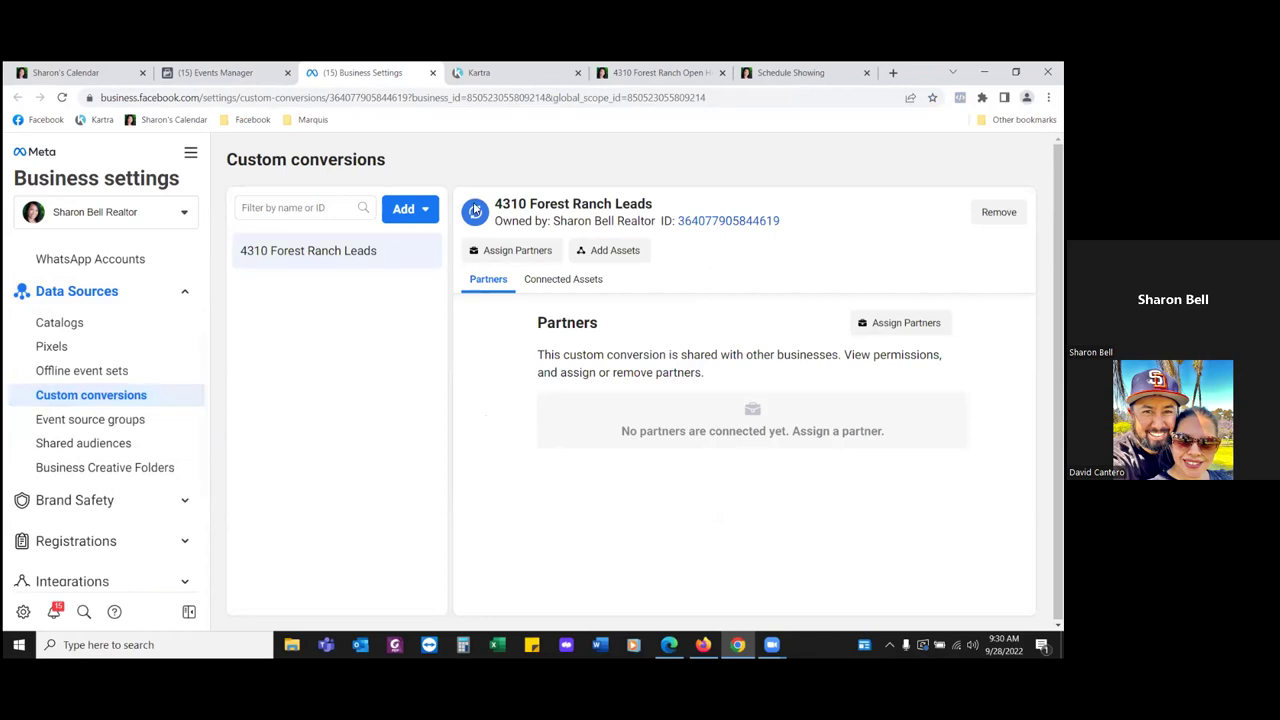
Open the conversion's Add Assets dialog listing the available ad accounts.
click(416, 208)
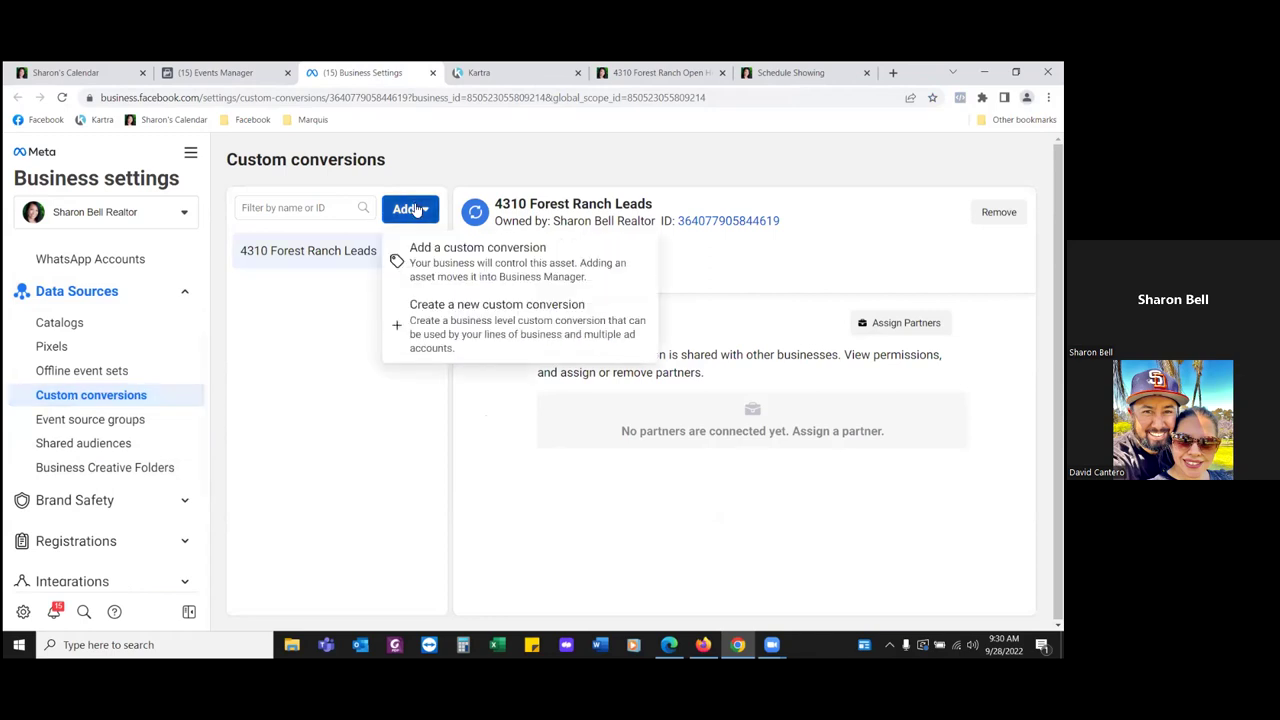
click(740, 271)
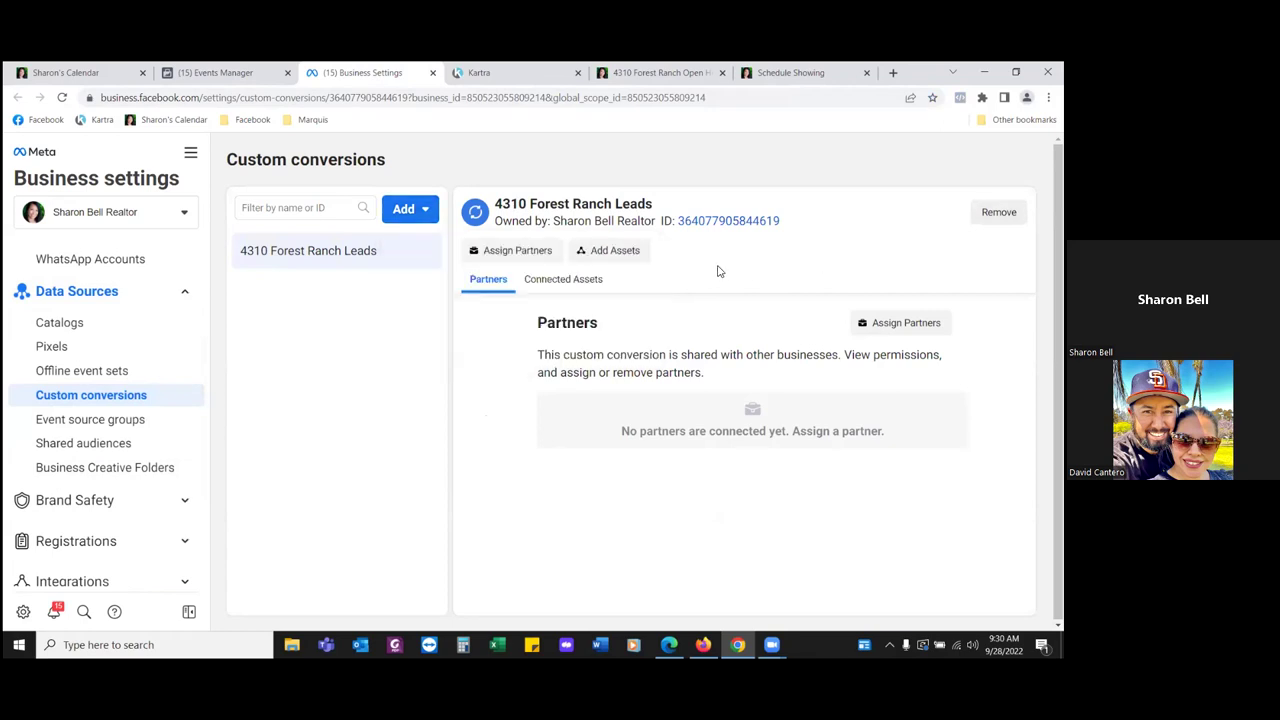
click(614, 251)
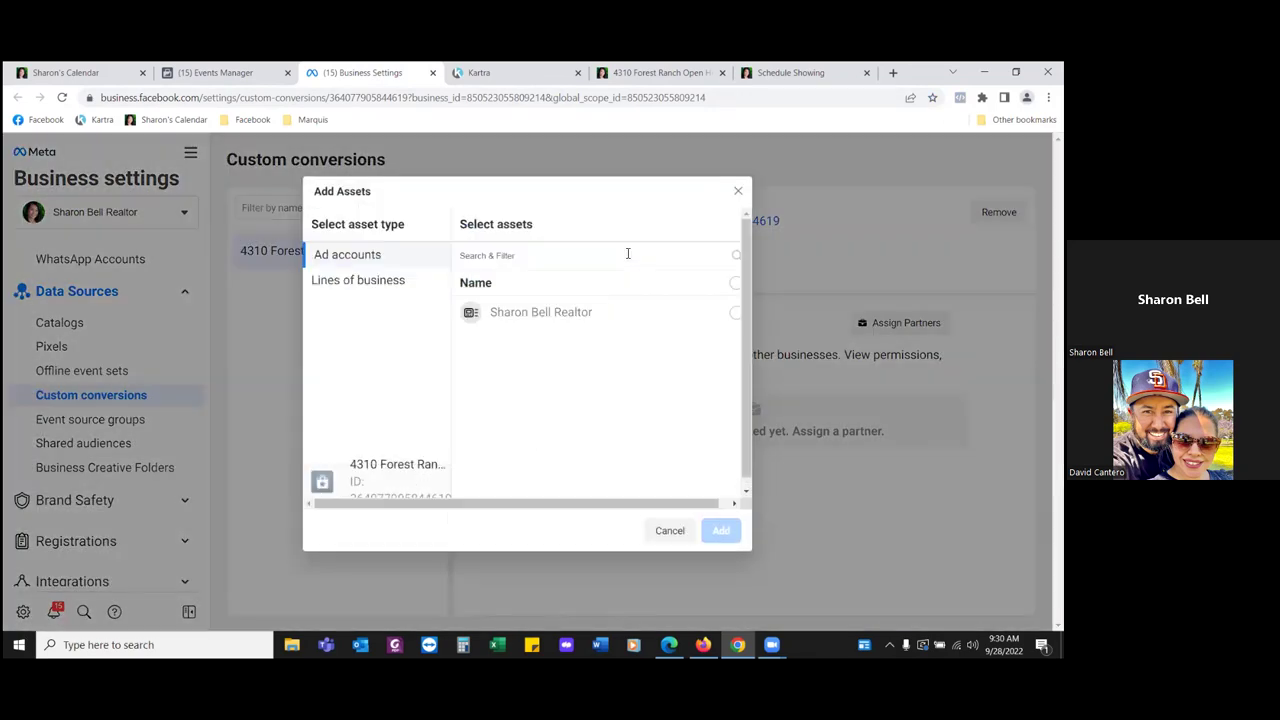
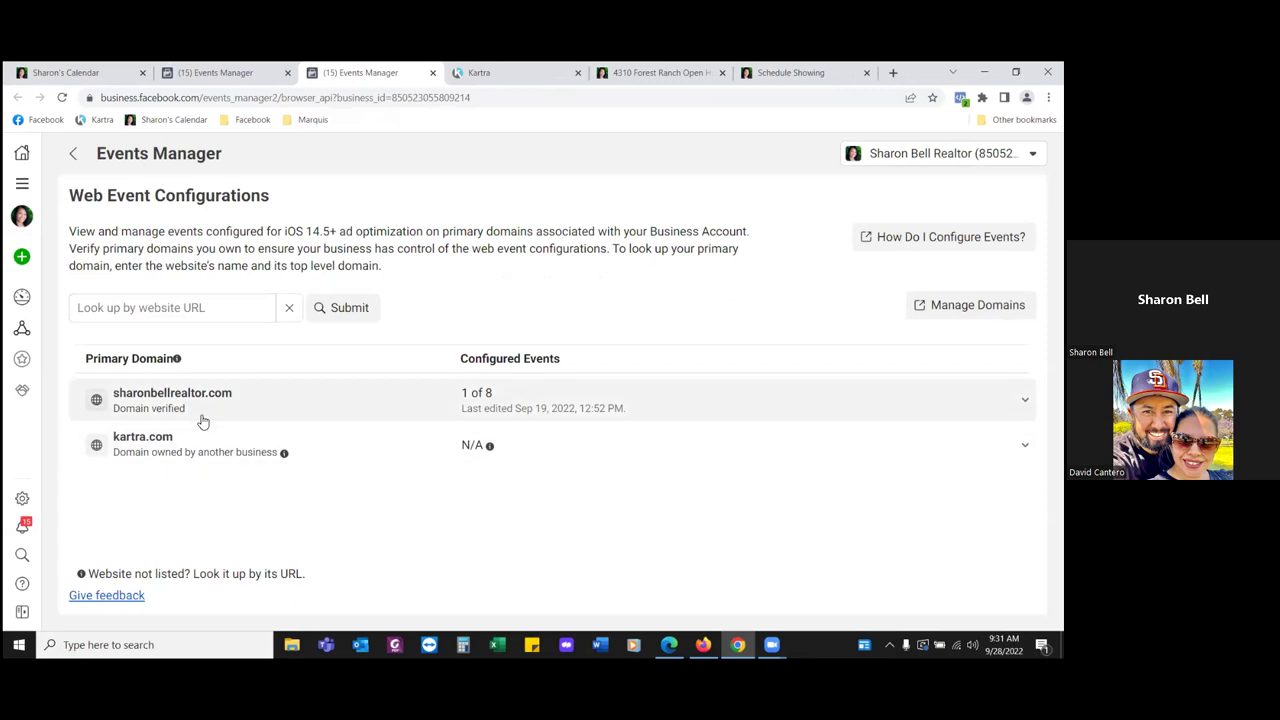
Open event editing for sharonbellrealtor.com, keeping Buyer Guide Leads as the top-priority event.
click(186, 410)
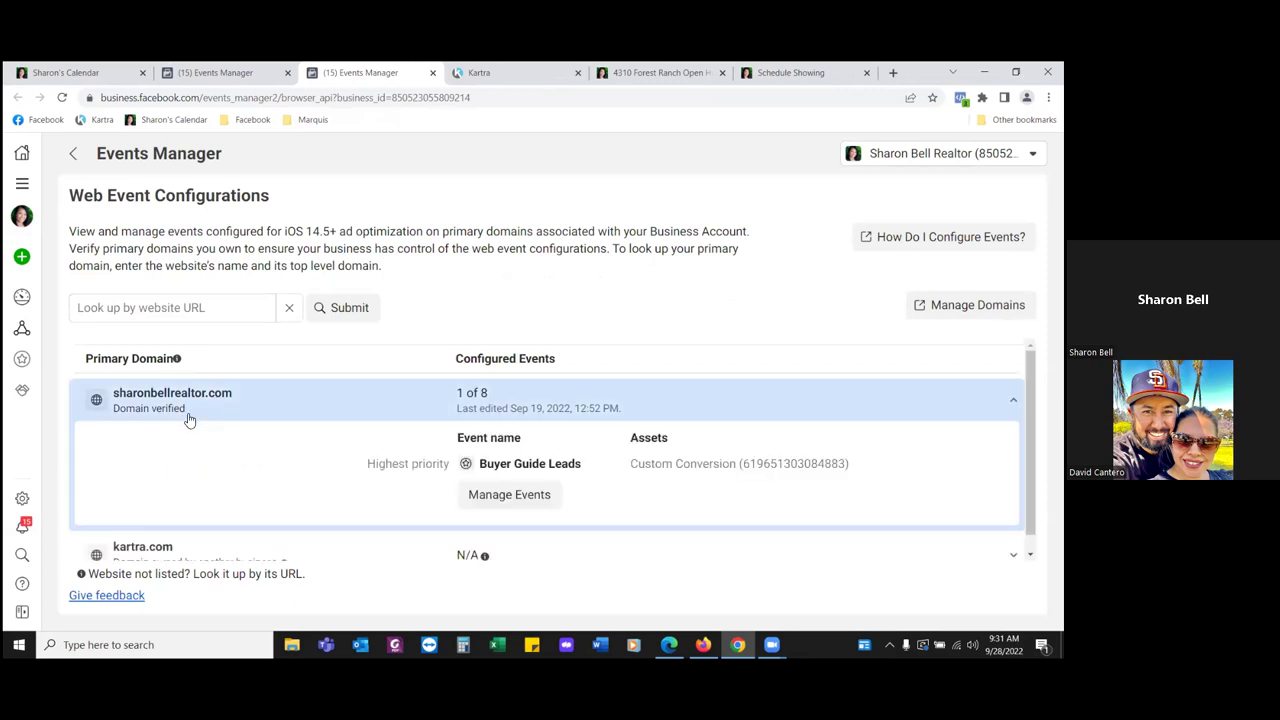
click(515, 506)
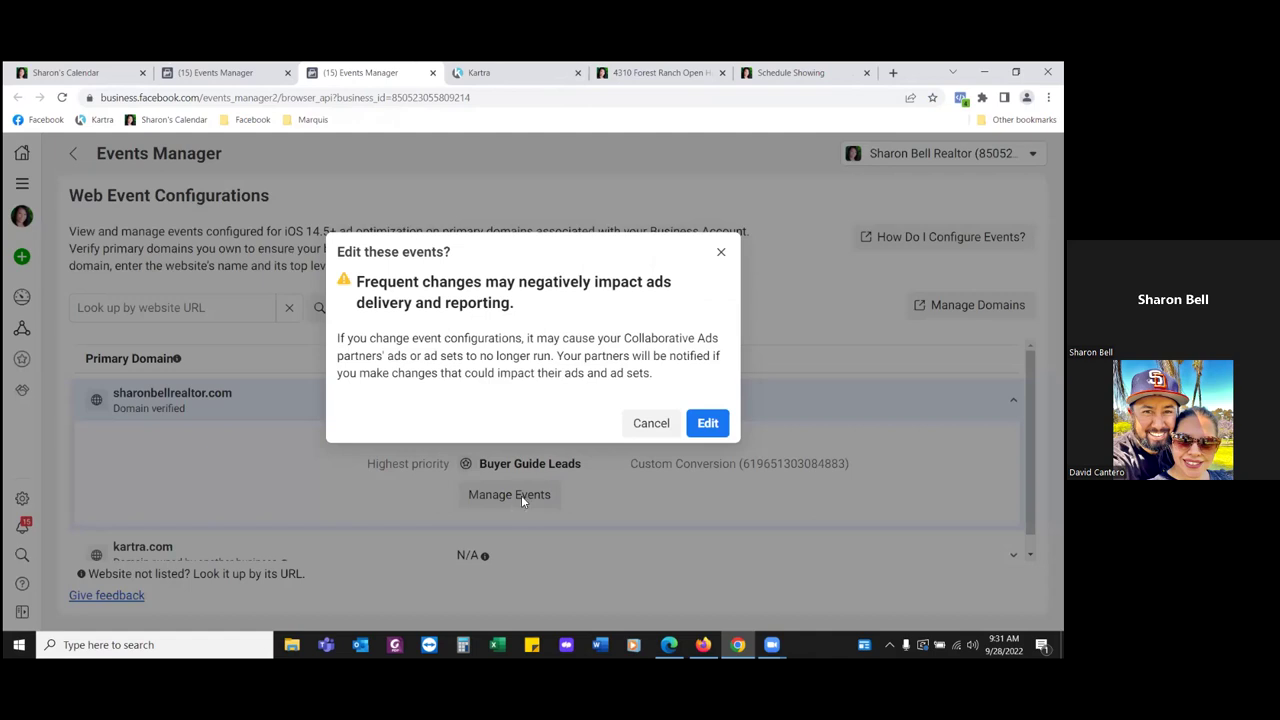
click(707, 424)
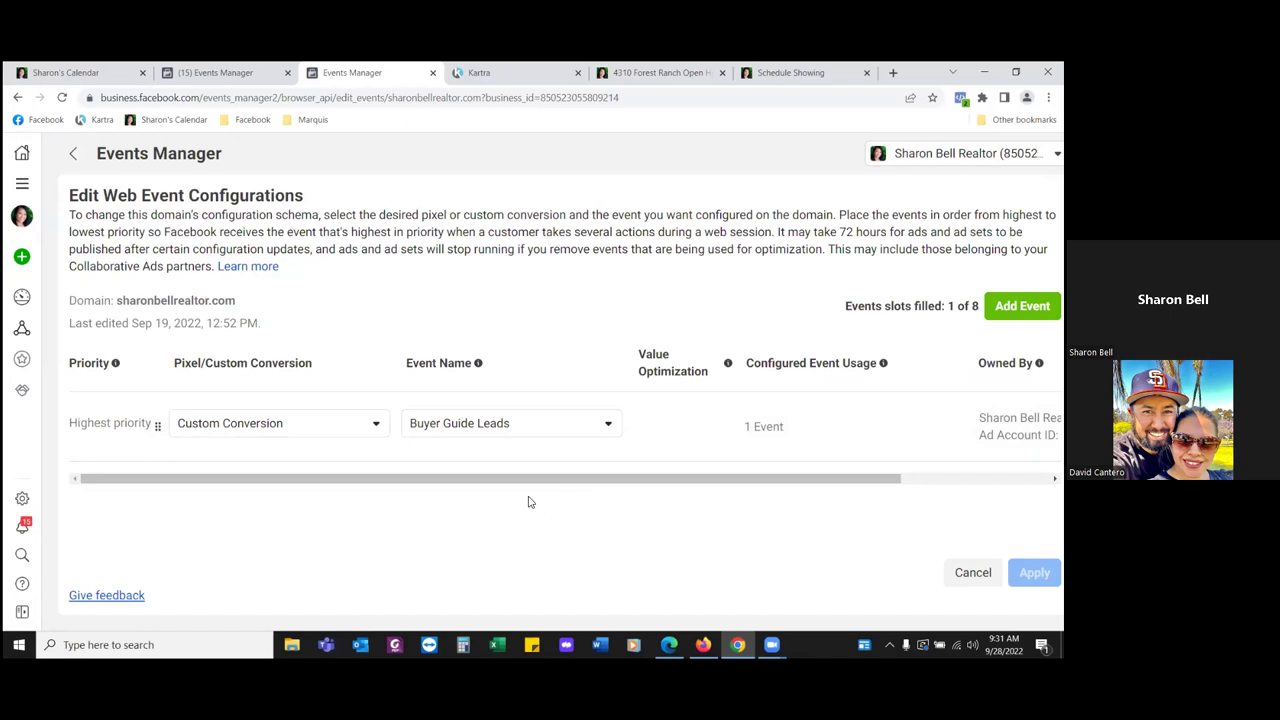
click(606, 425)
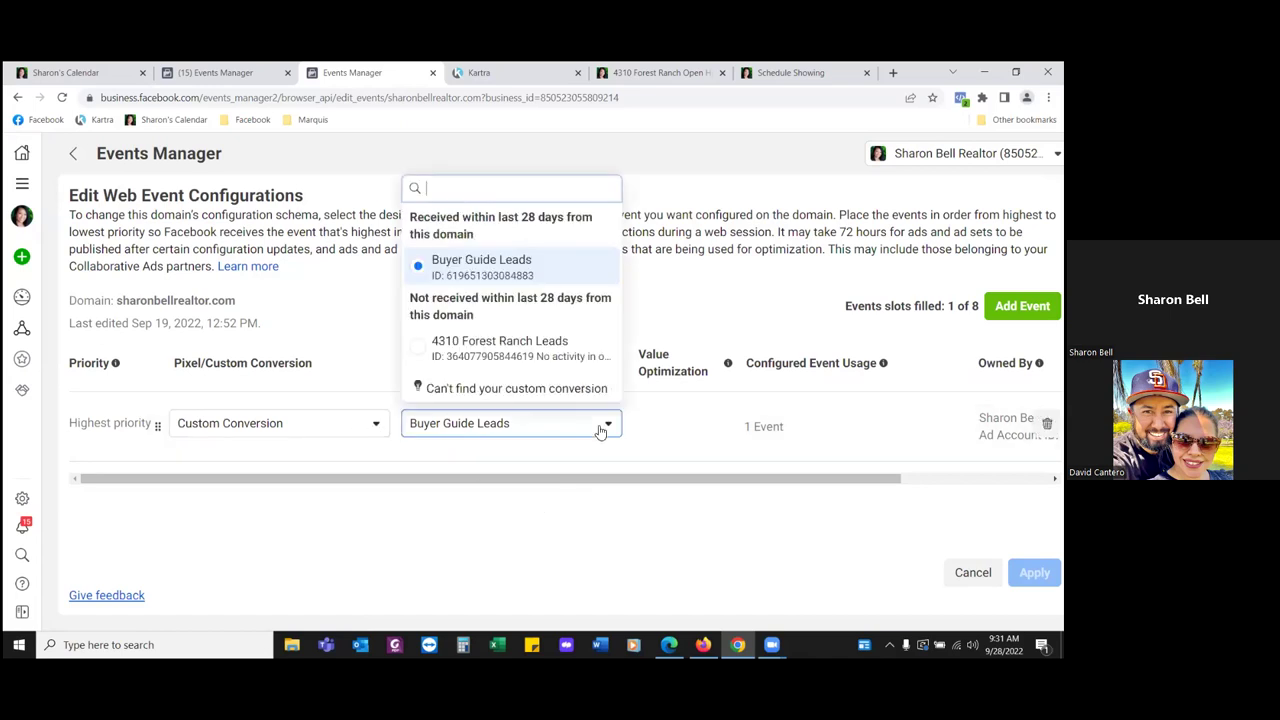
click(512, 350)
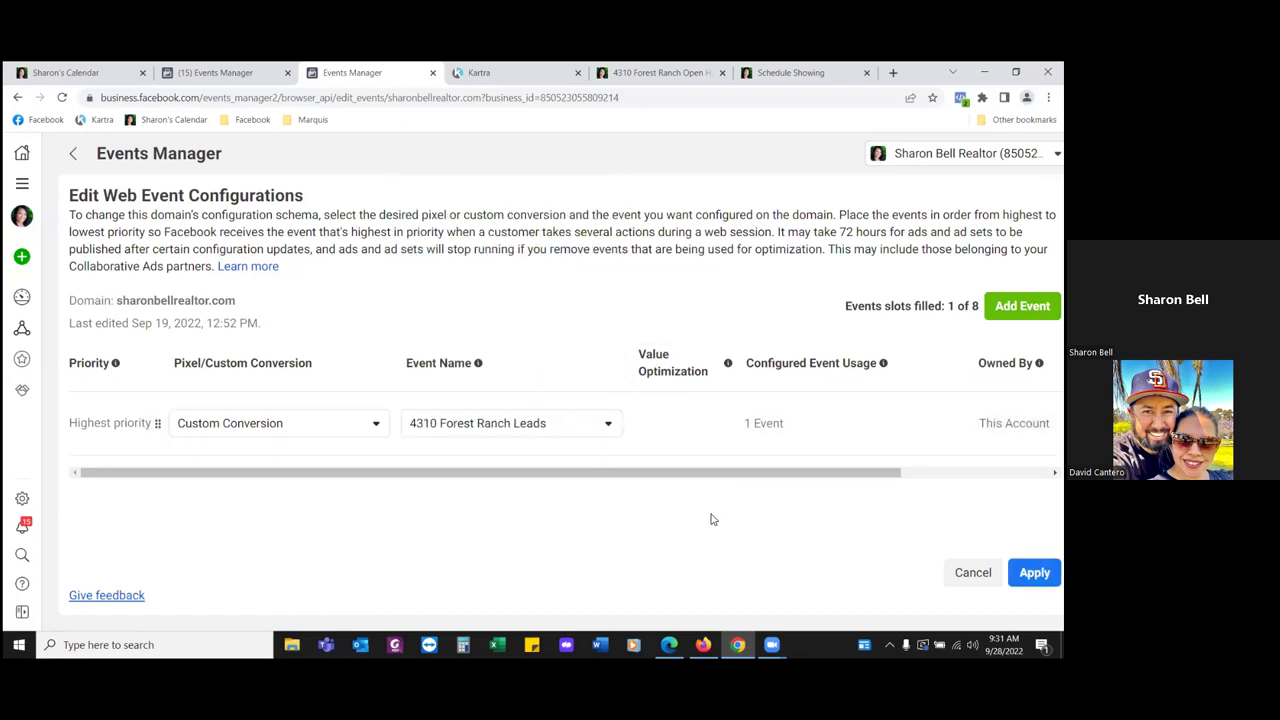
click(608, 426)
click(484, 279)
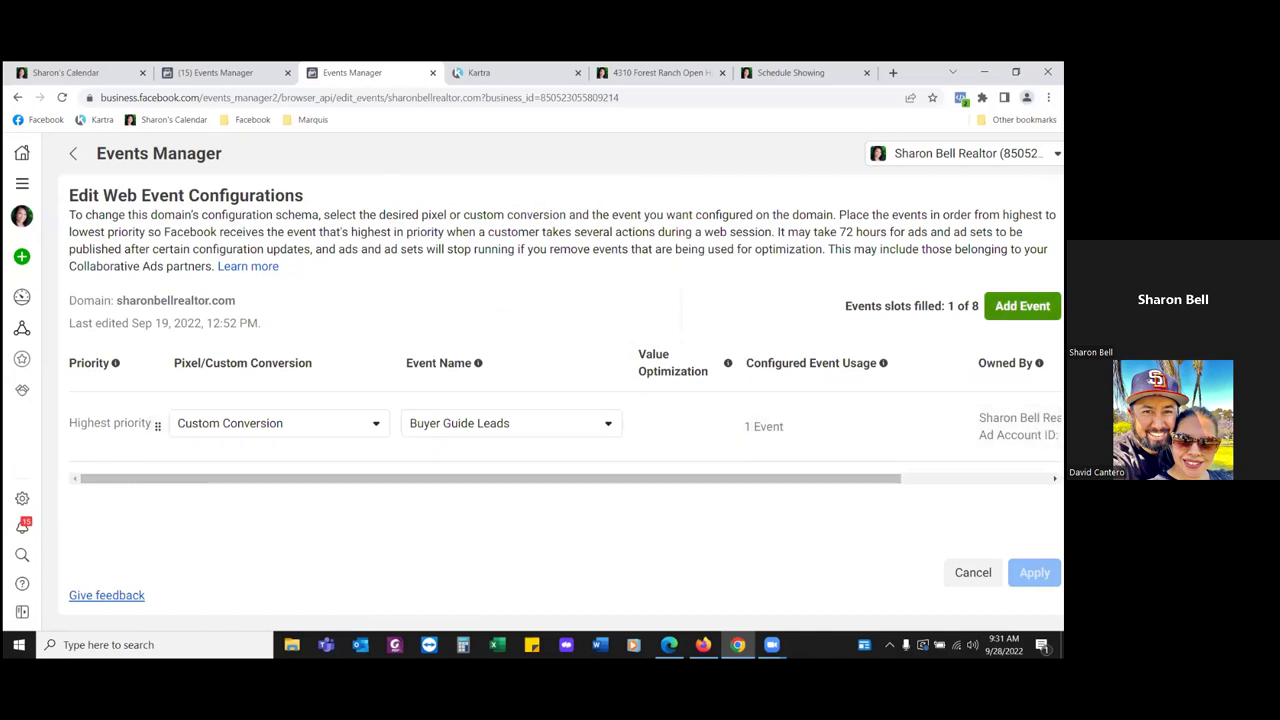
click(1022, 306)
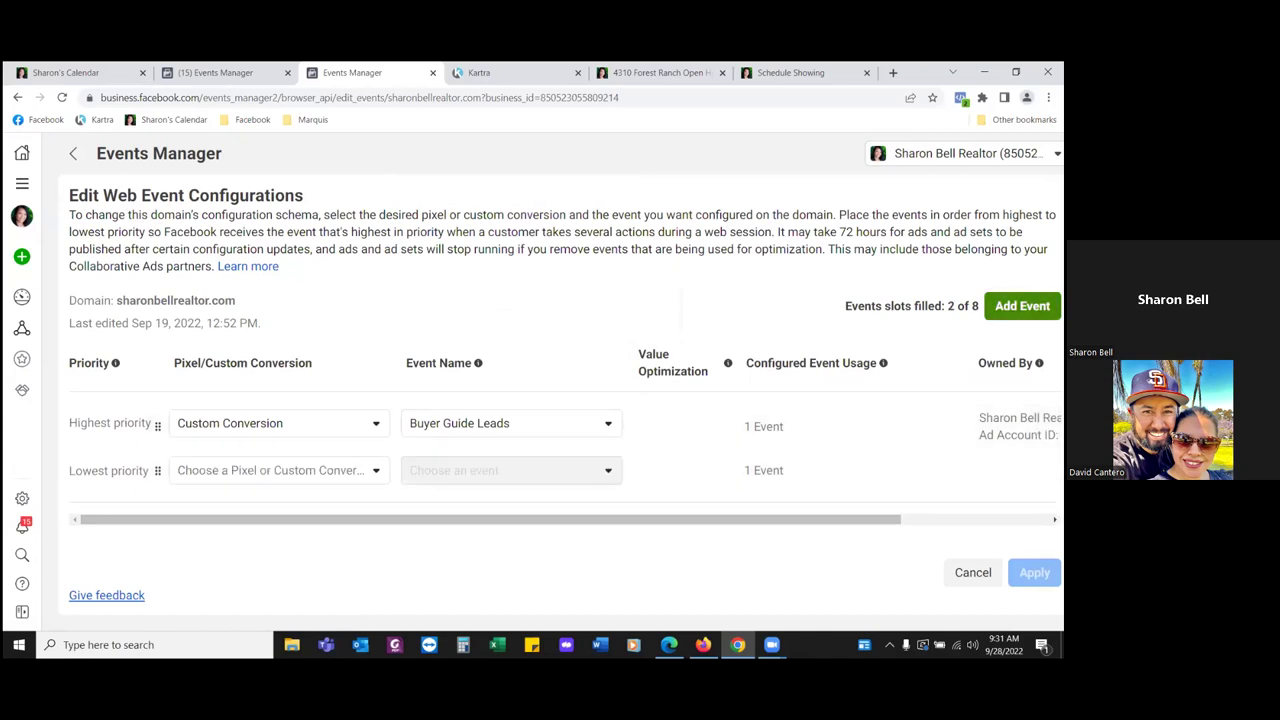
click(374, 474)
click(255, 340)
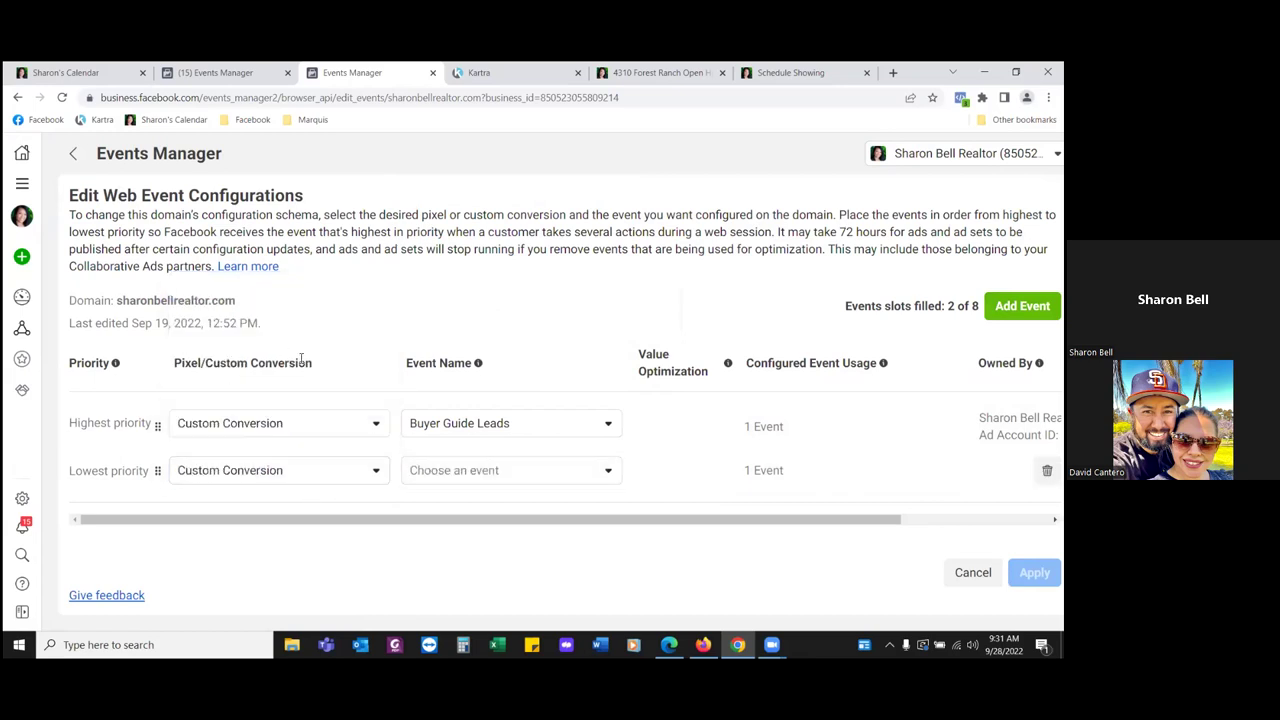
click(560, 475)
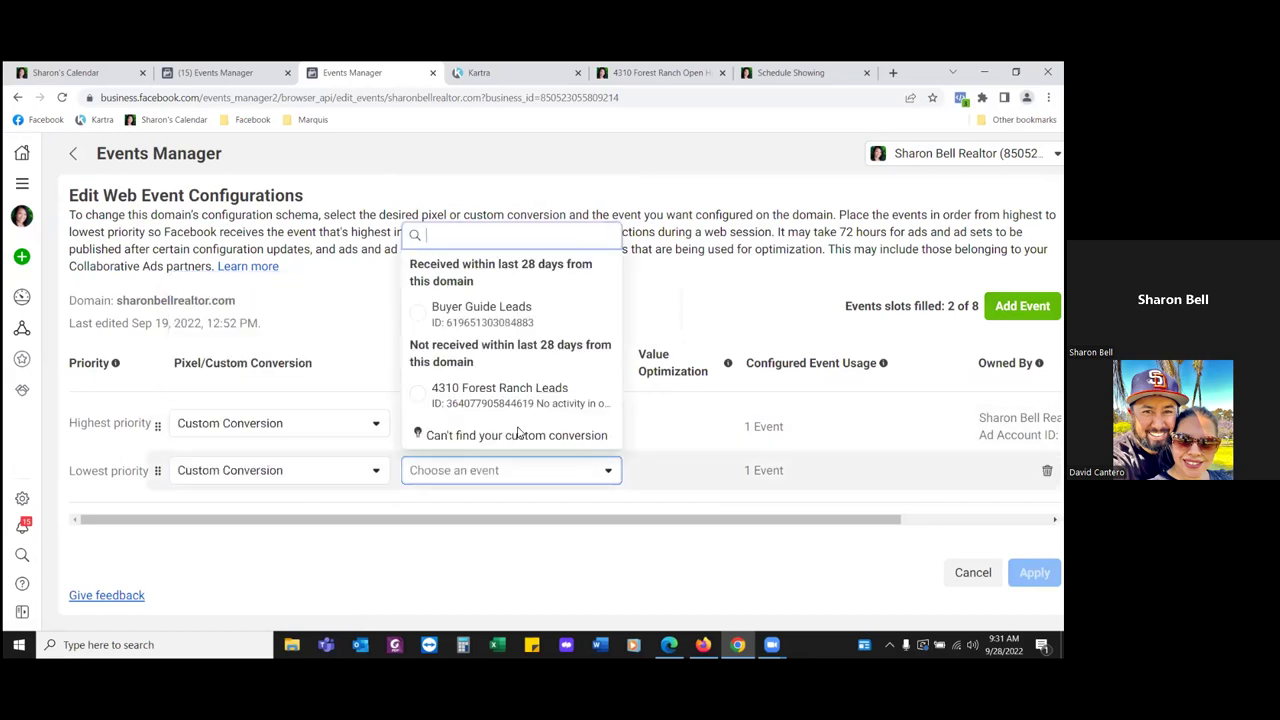
click(511, 401)
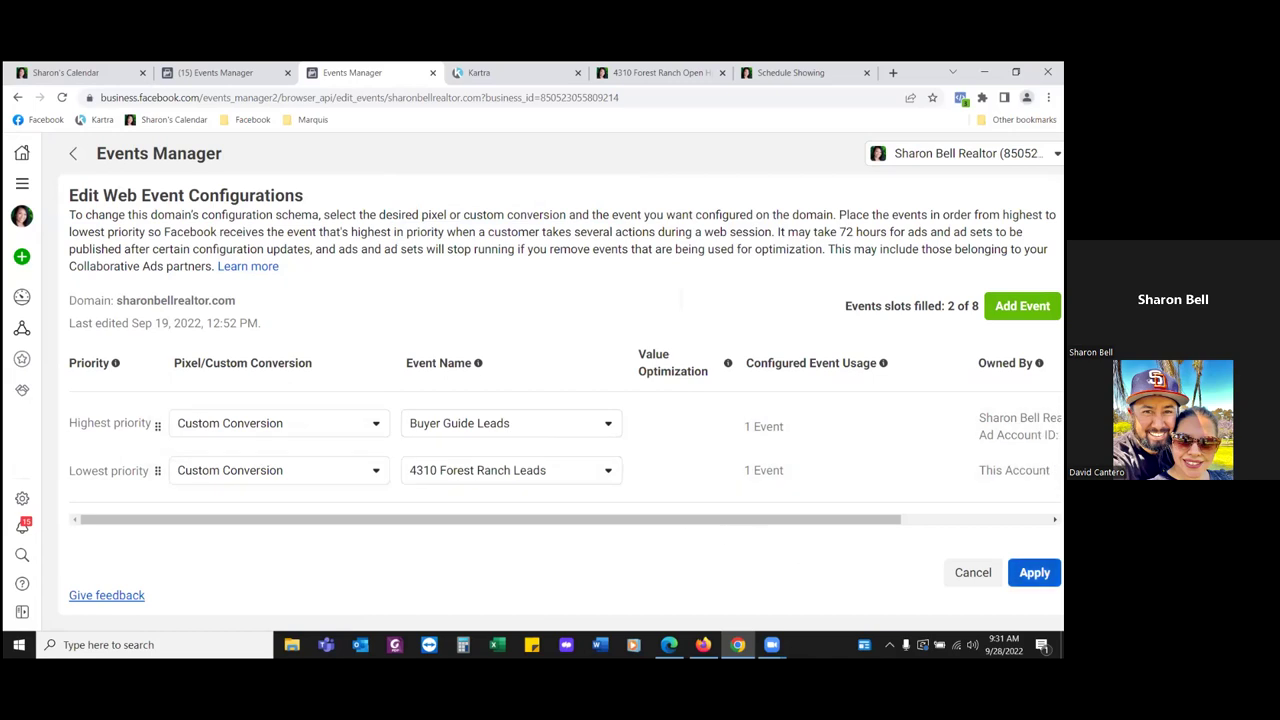
Apply and confirm the event configuration changes, then dismiss the success message.
click(1034, 572)
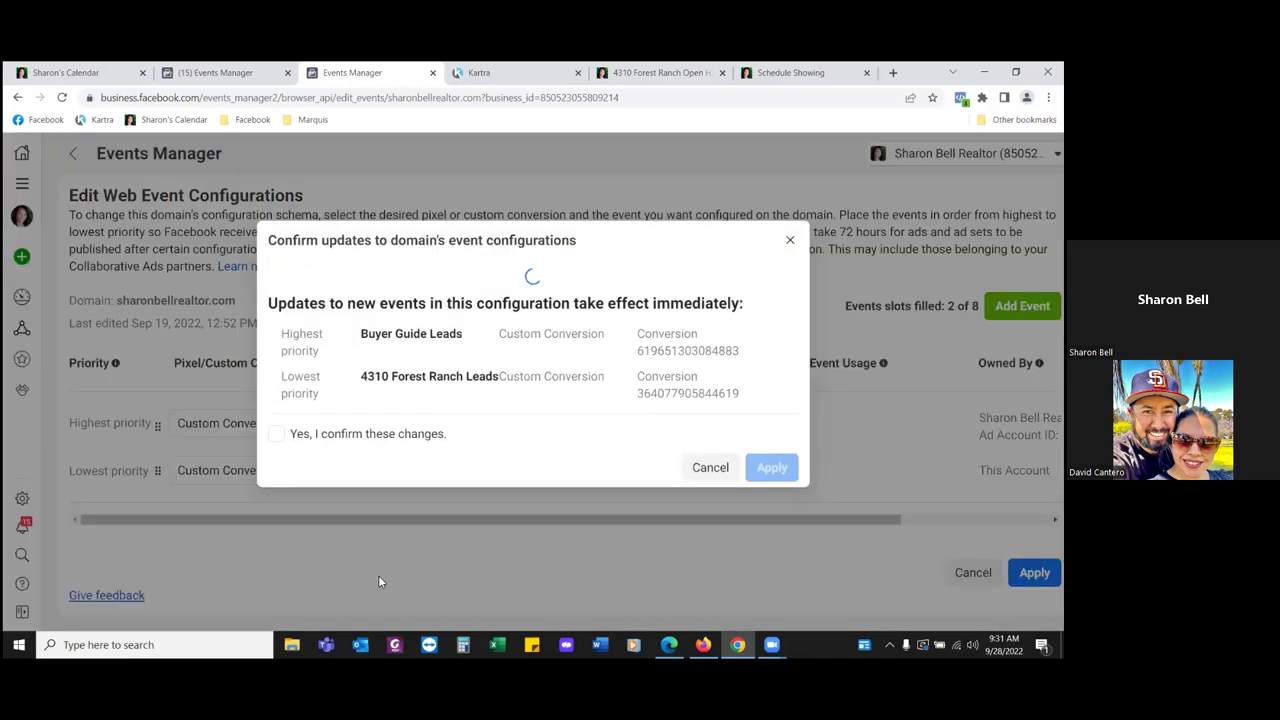
click(278, 434)
click(765, 466)
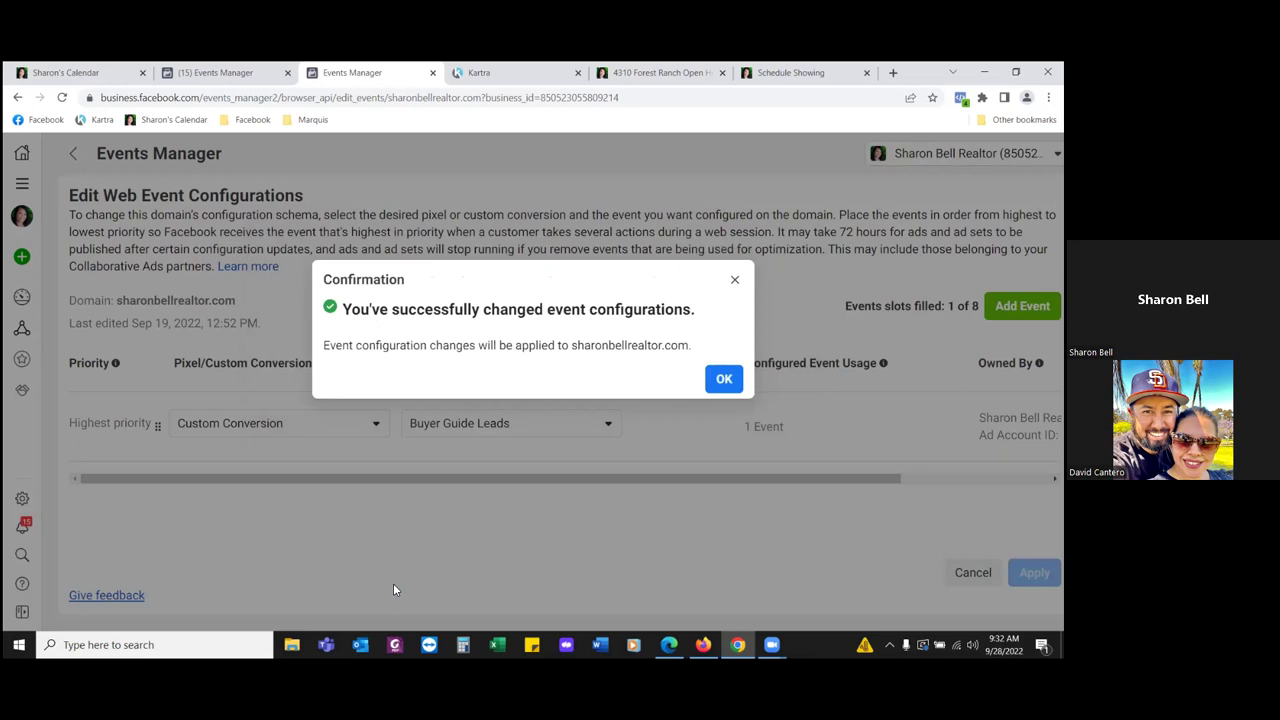
click(722, 384)
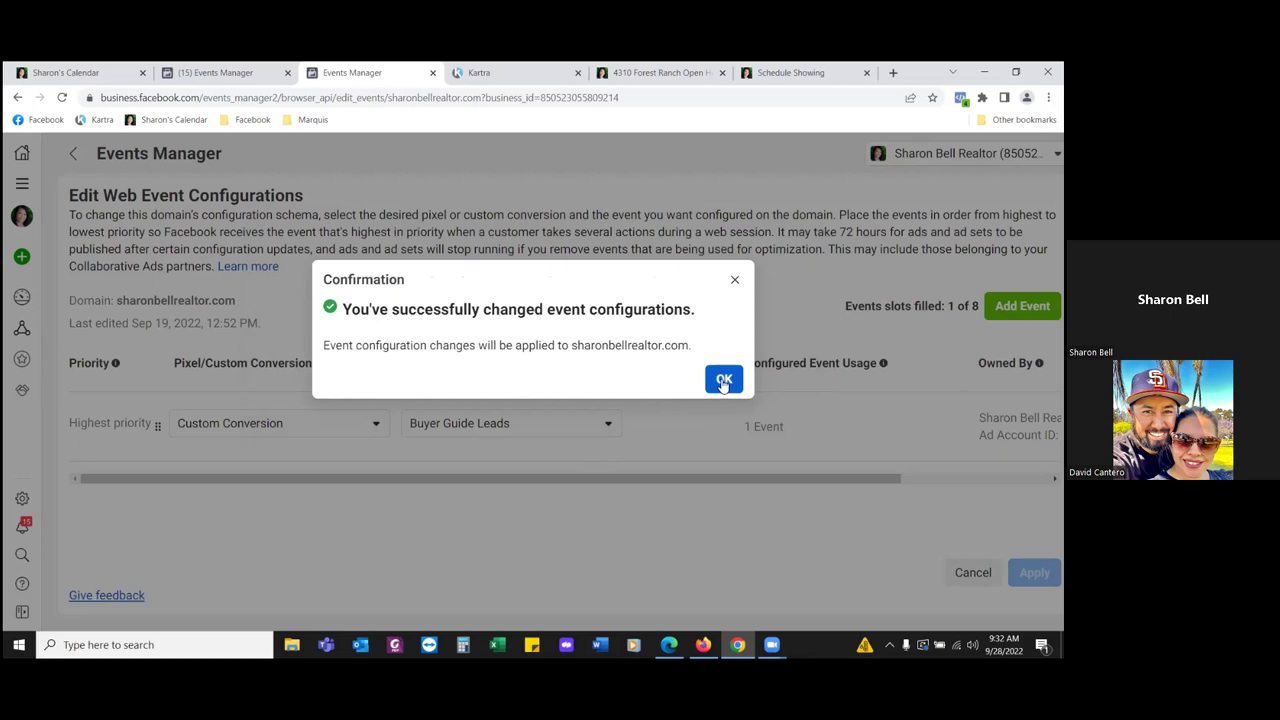
click(723, 384)
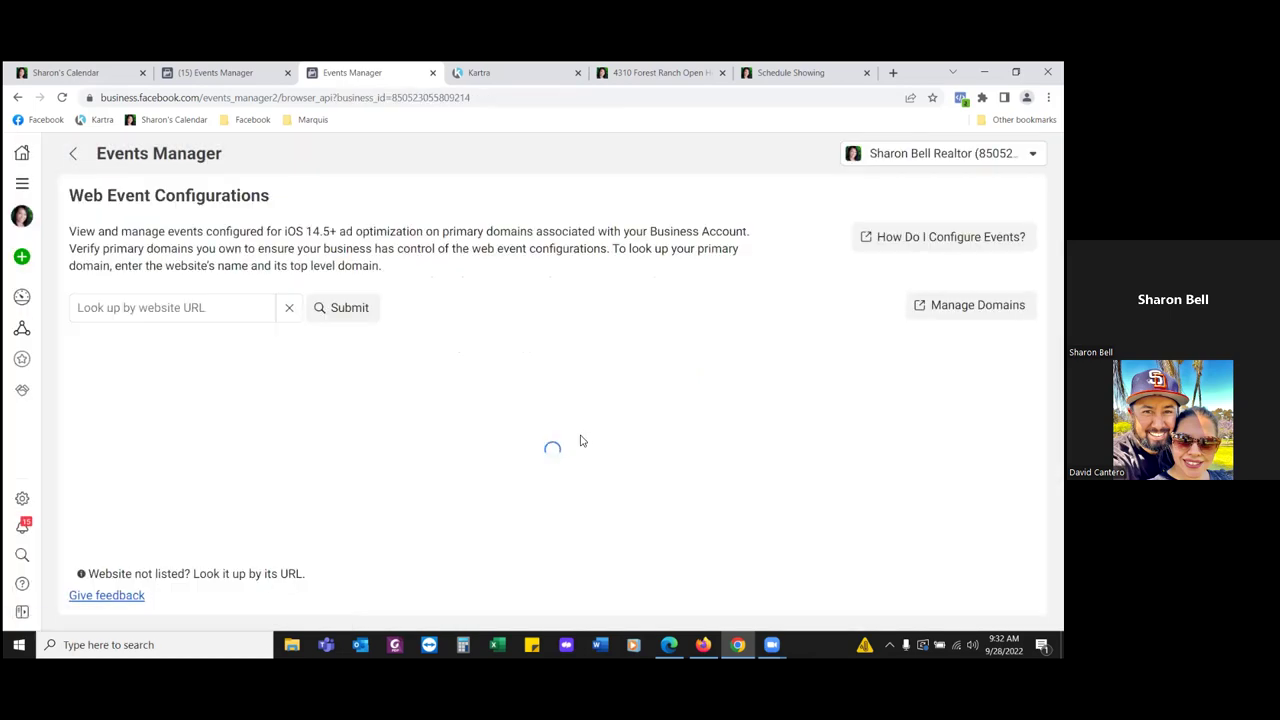
Go to Ads Manager and create a new campaign with the Leads objective.
click(22, 183)
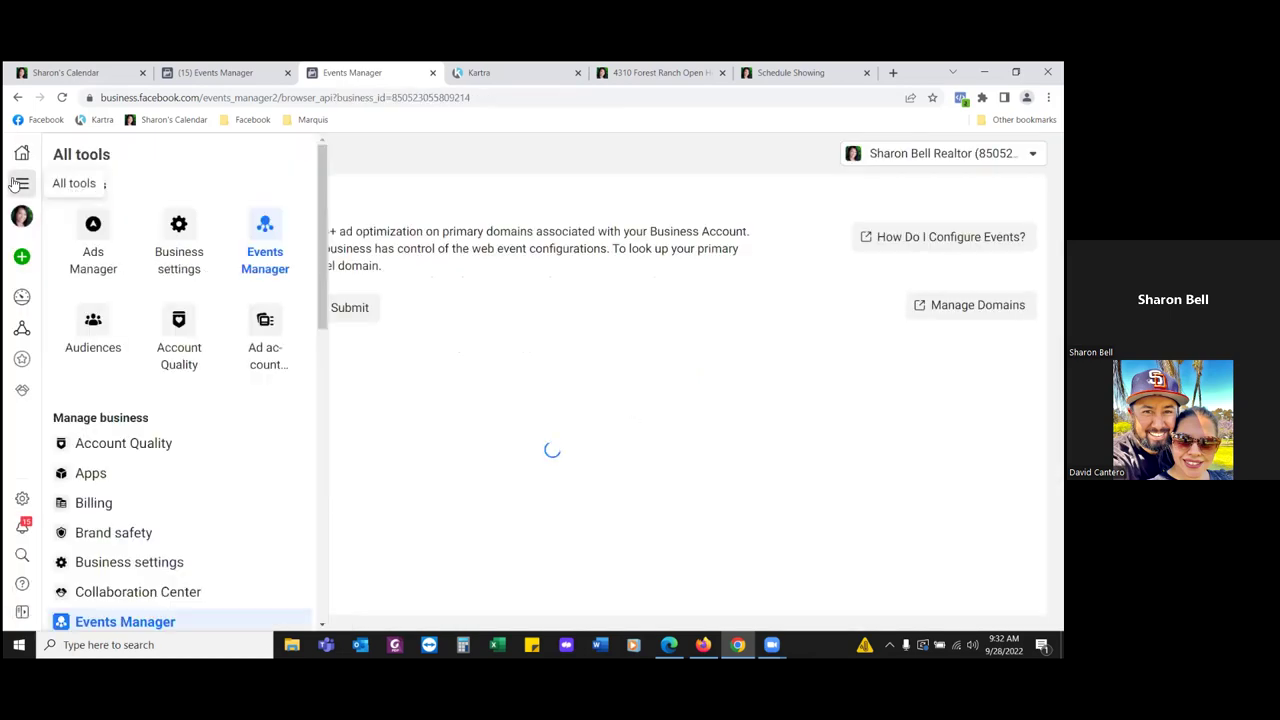
click(93, 240)
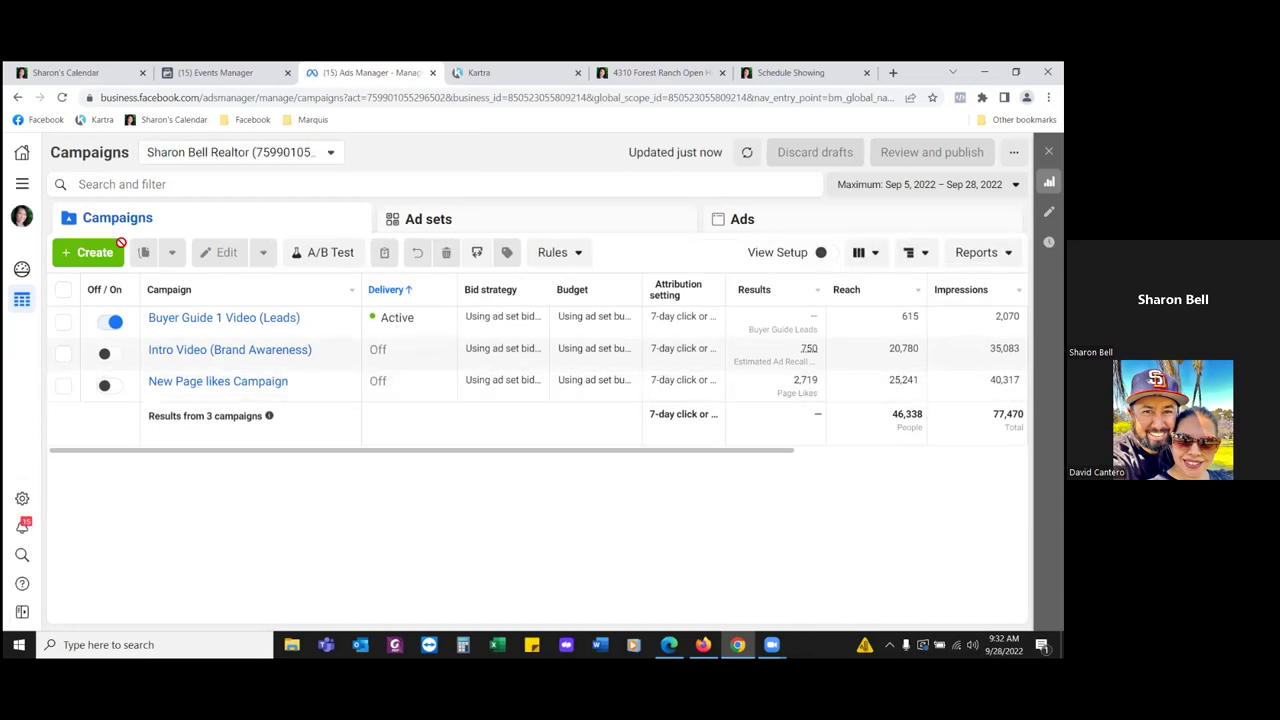
click(77, 258)
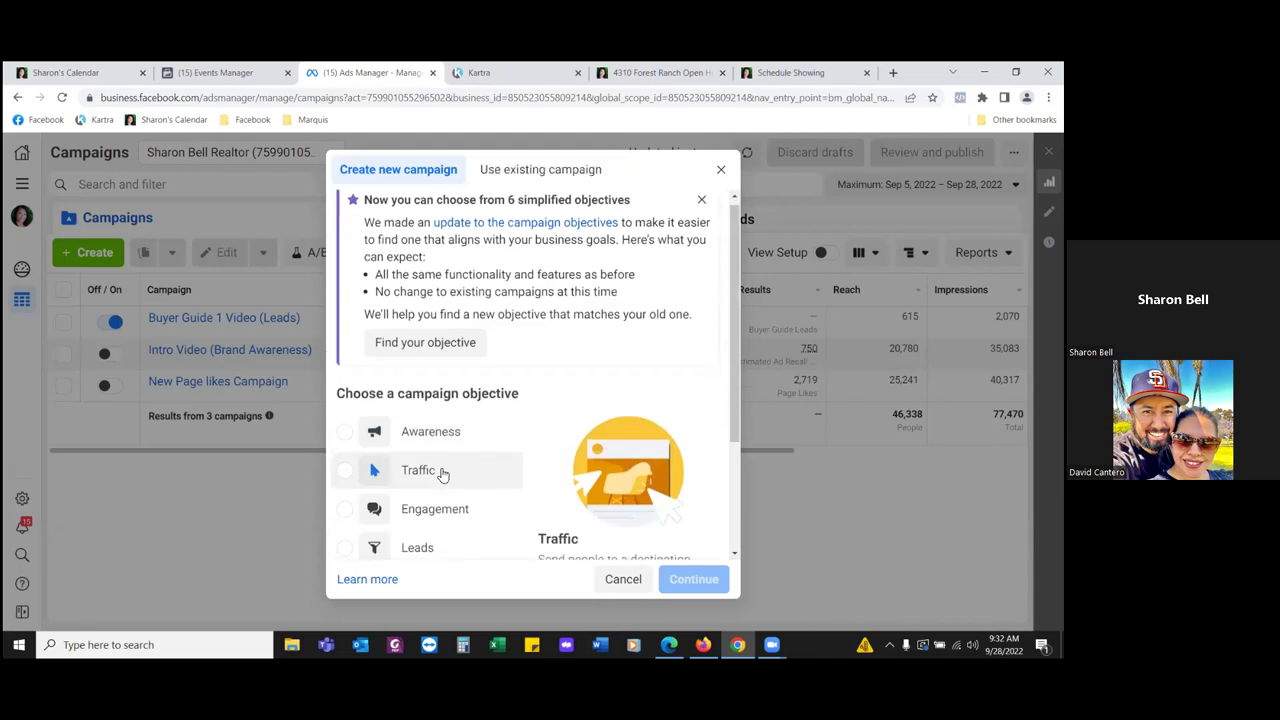
scroll(440, 478, down, 1)
click(412, 488)
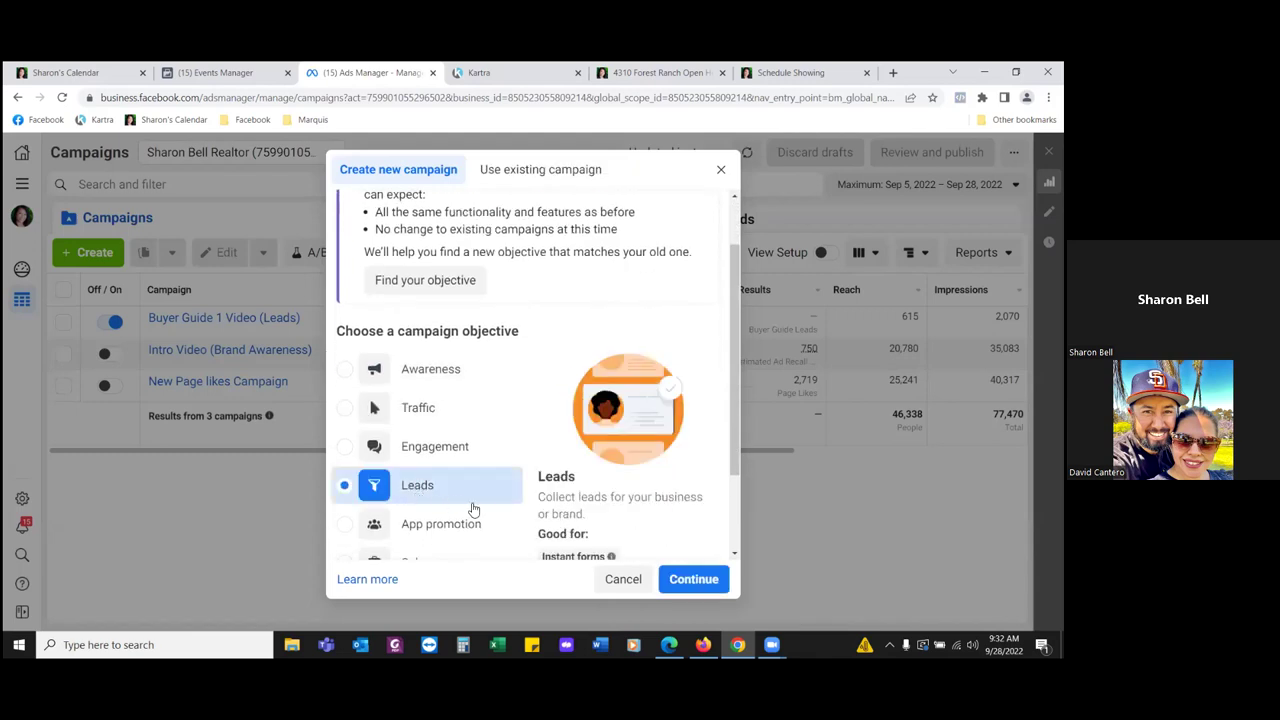
click(695, 580)
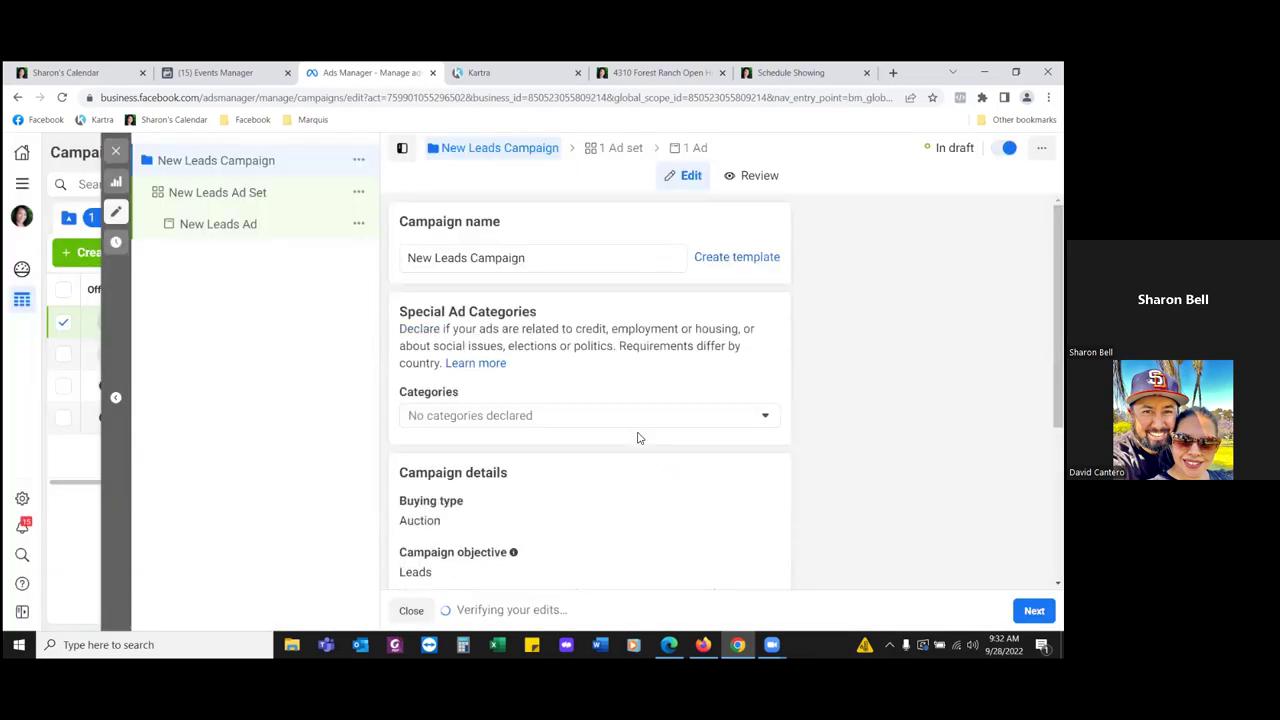
click(620, 422)
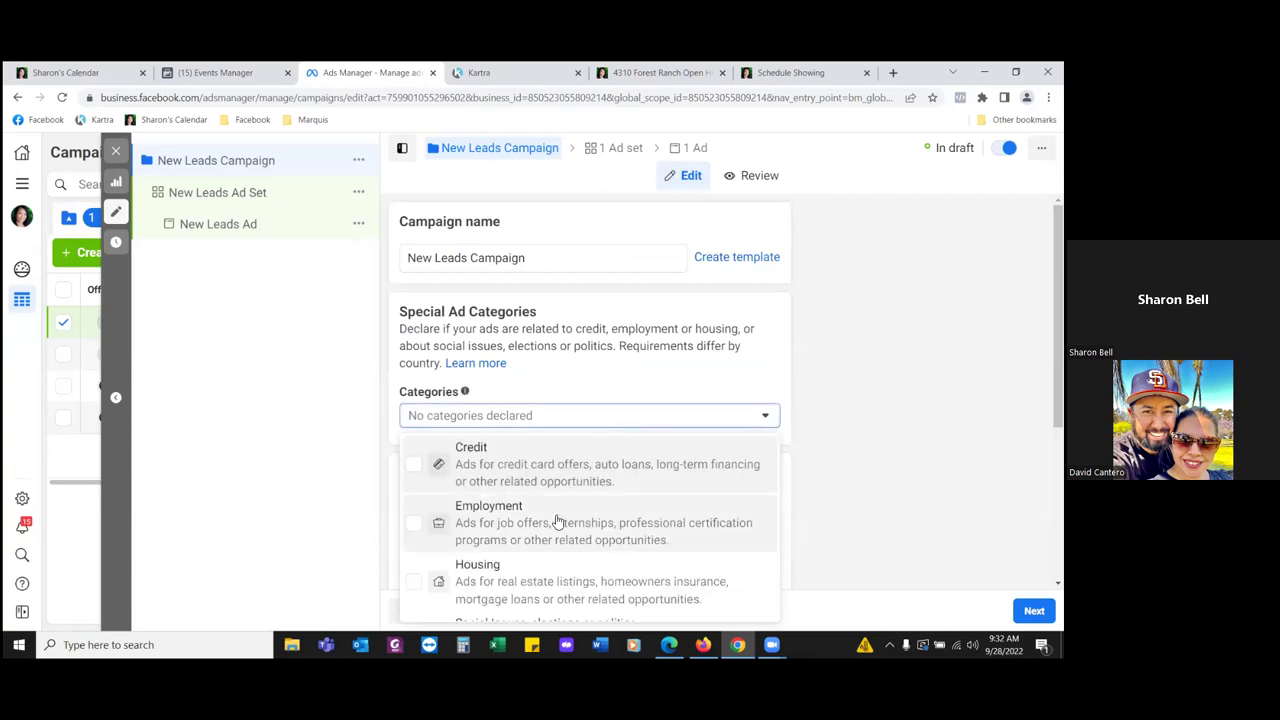
scroll(557, 522, down, 1)
click(518, 522)
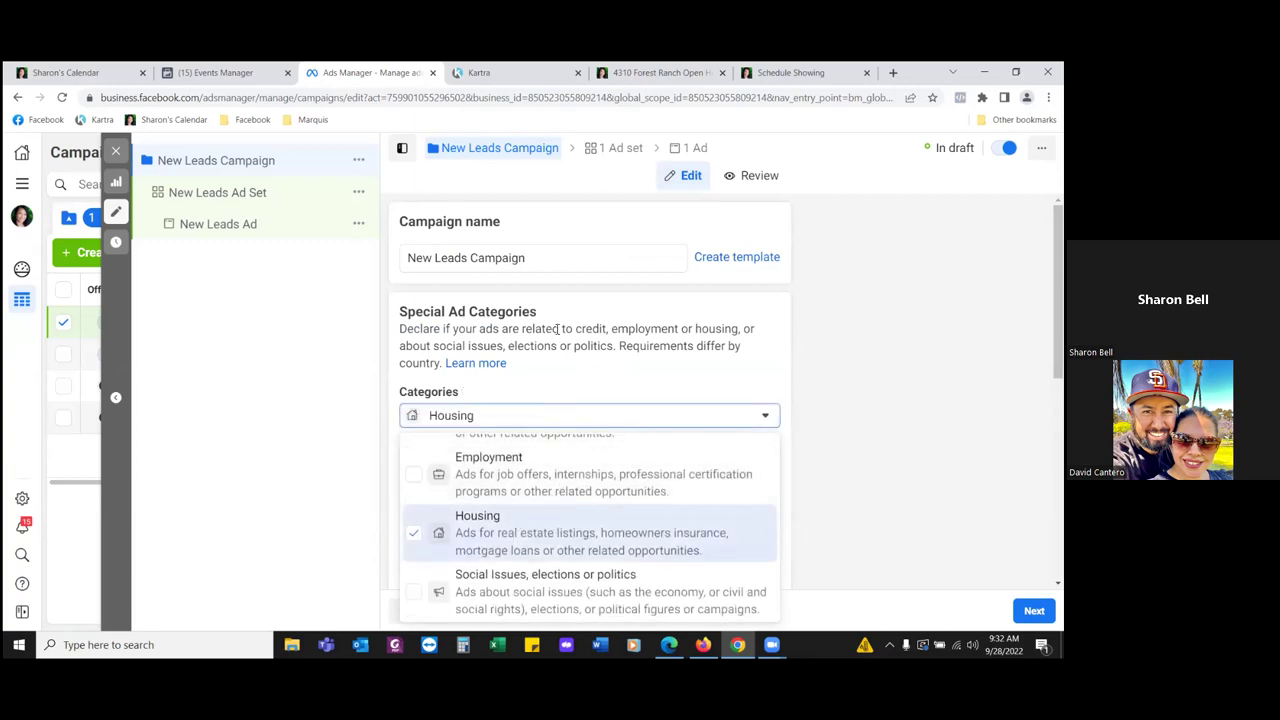
drag(529, 262, 381, 264)
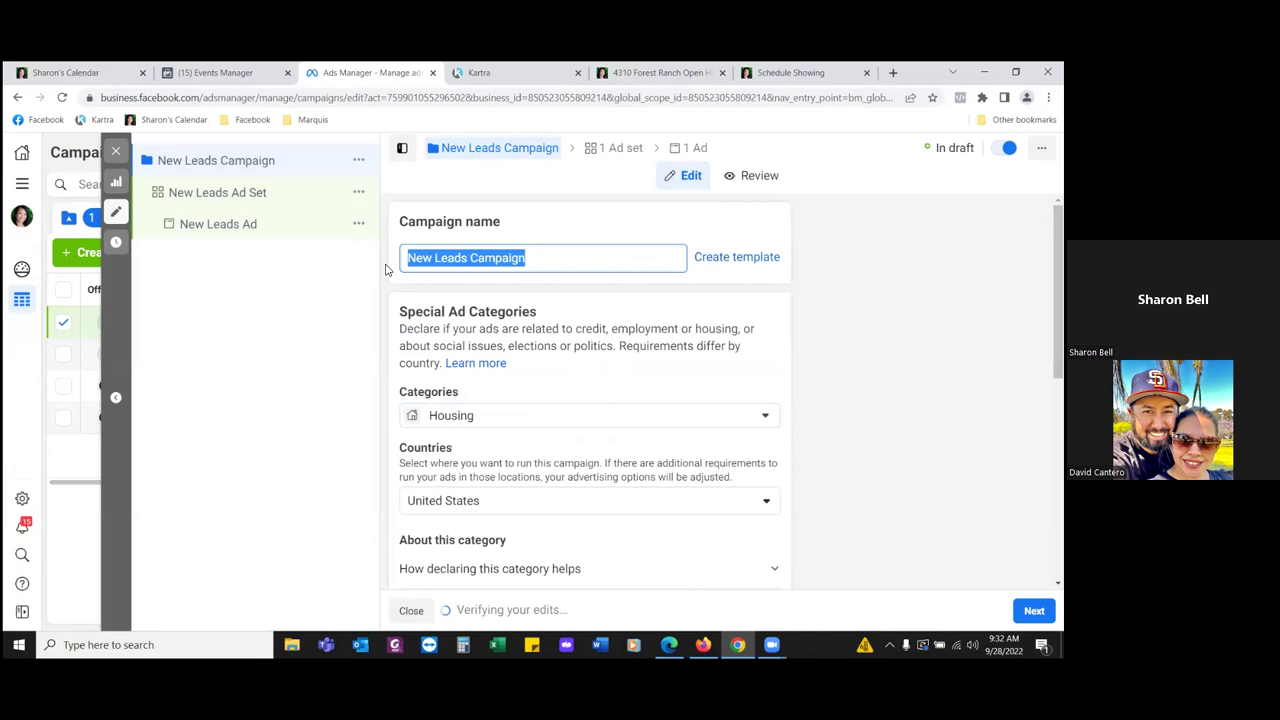
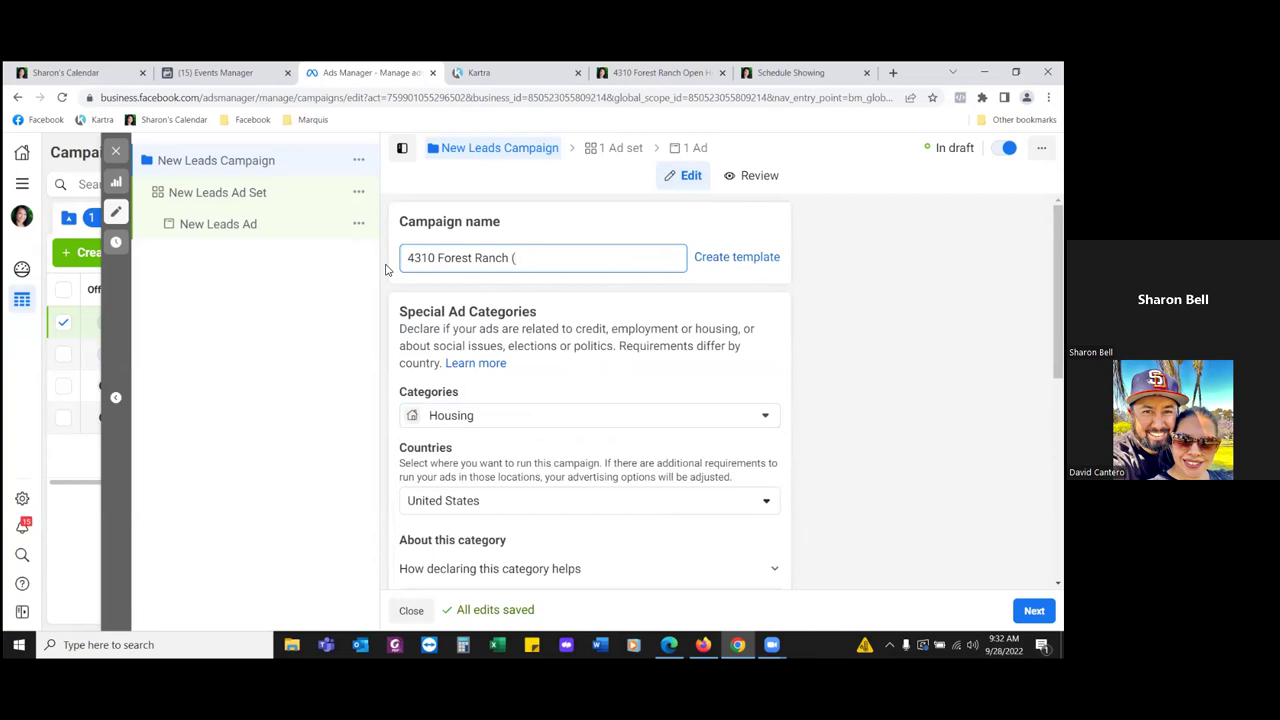
text(Leads))
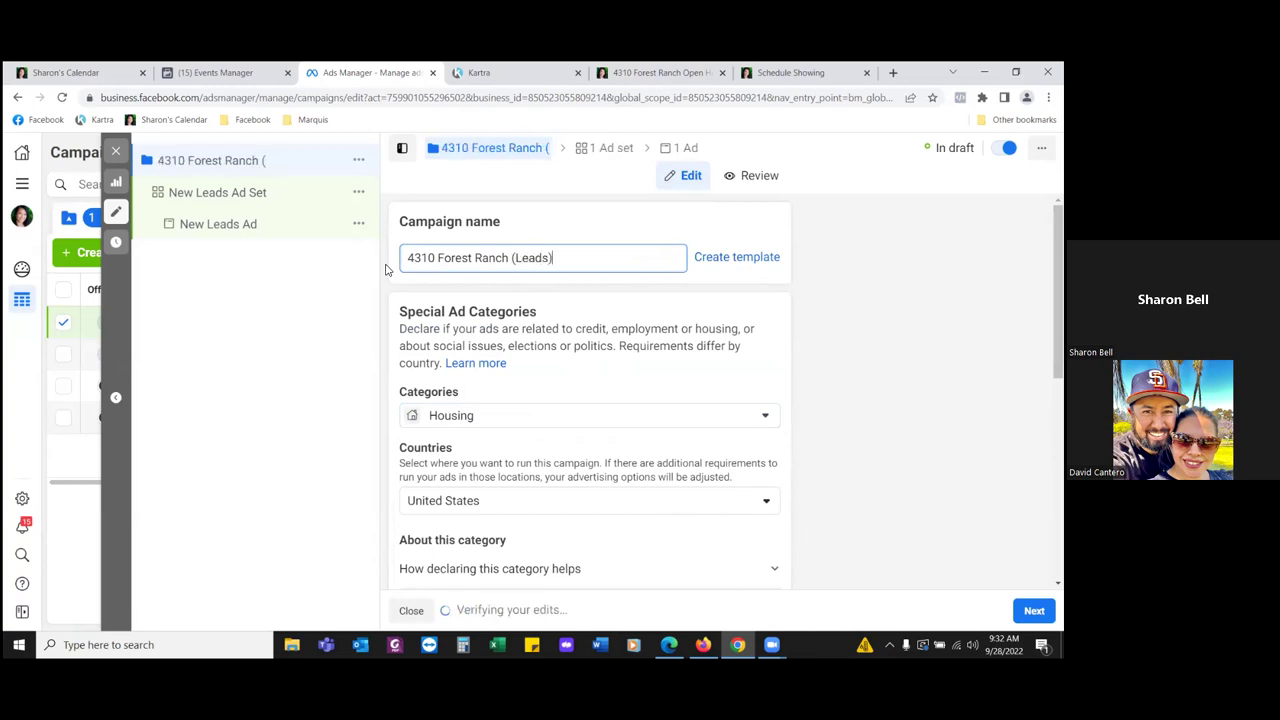
click(552, 290)
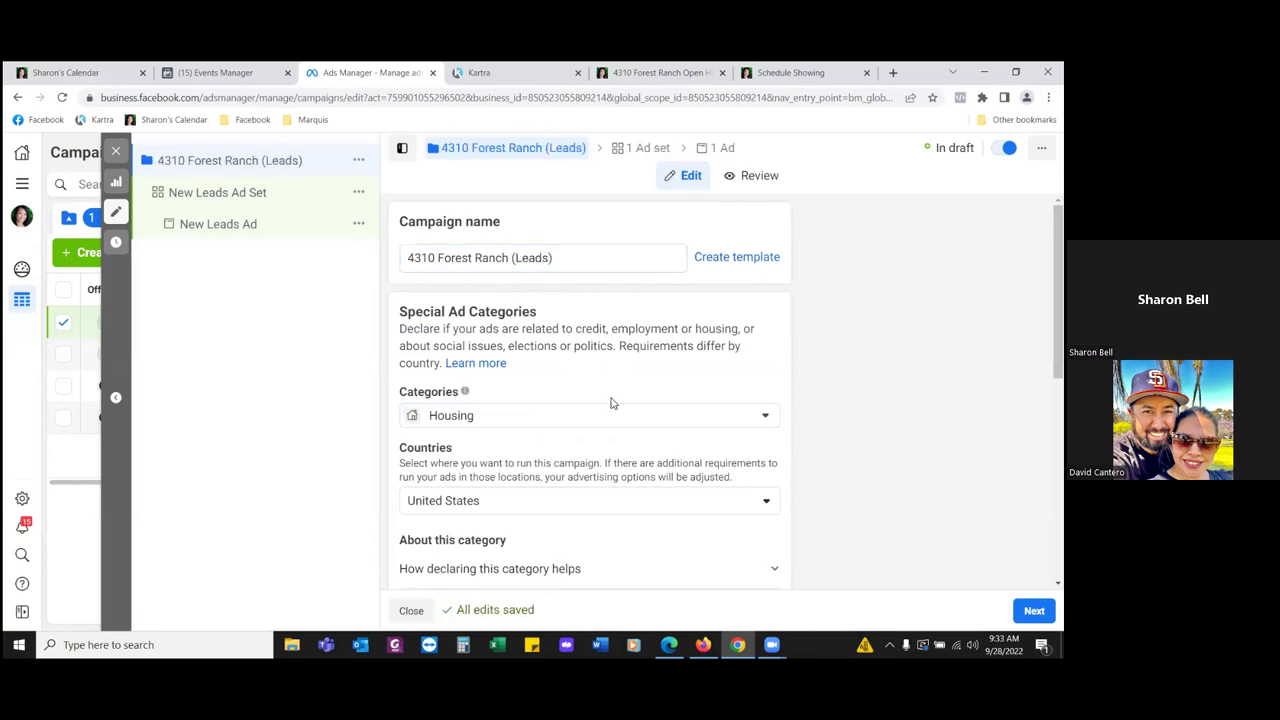
scroll(614, 466, down, 2)
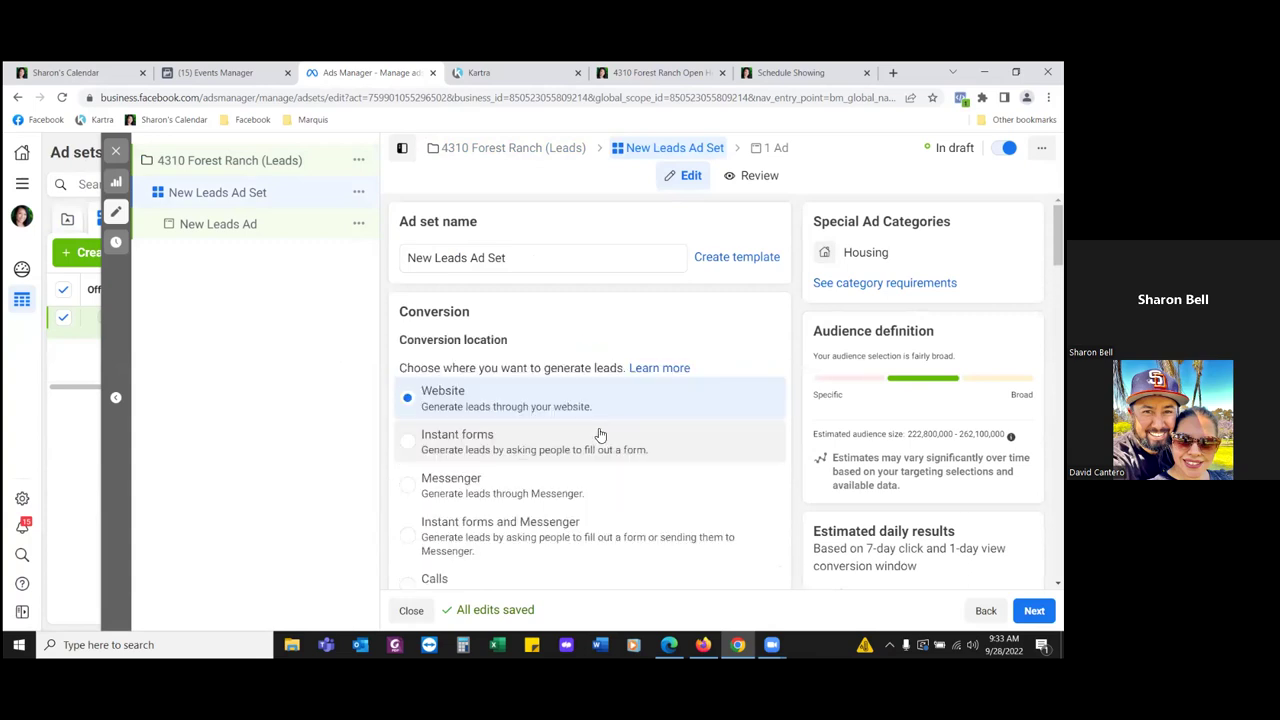
scroll(600, 436, down, 3)
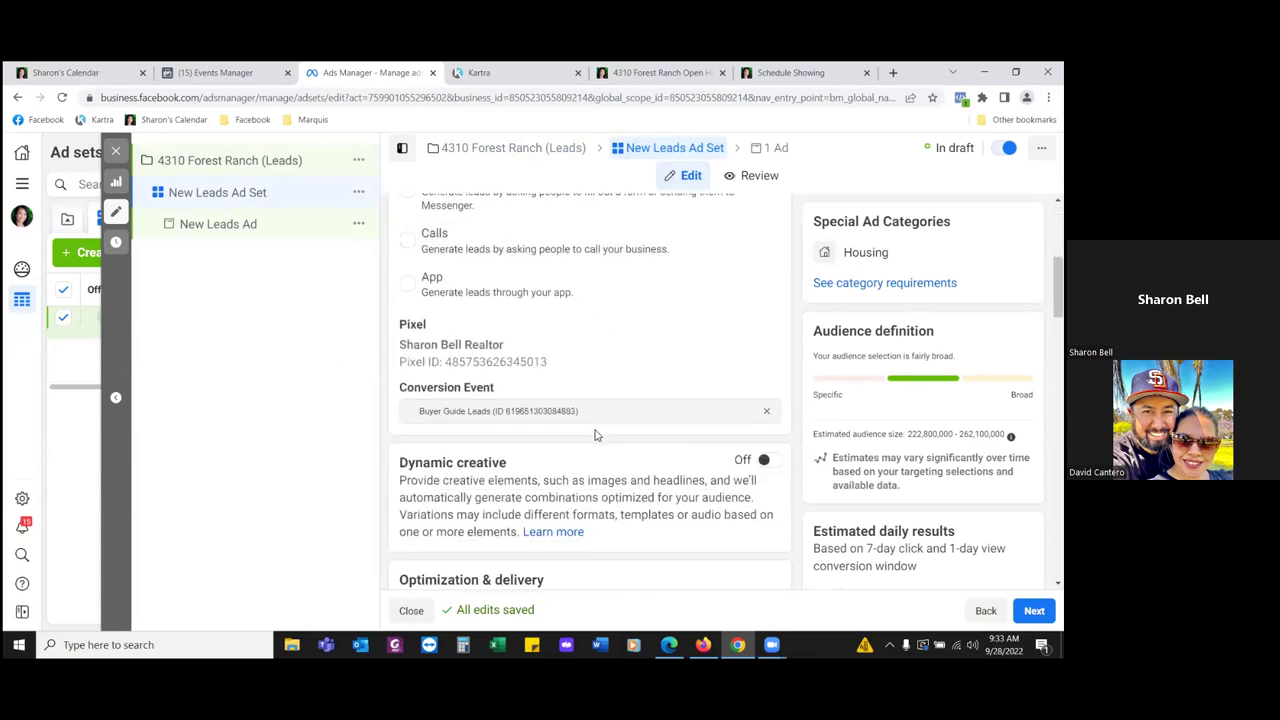
scroll(598, 435, down, 1)
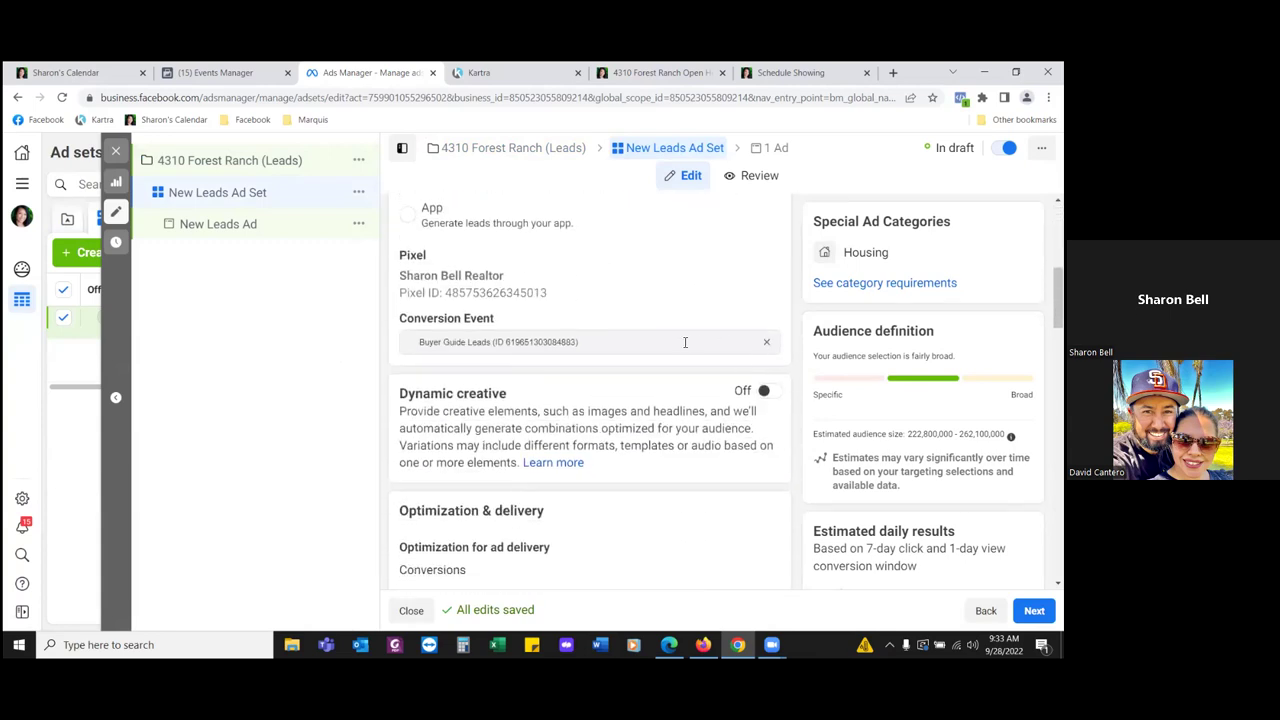
click(765, 344)
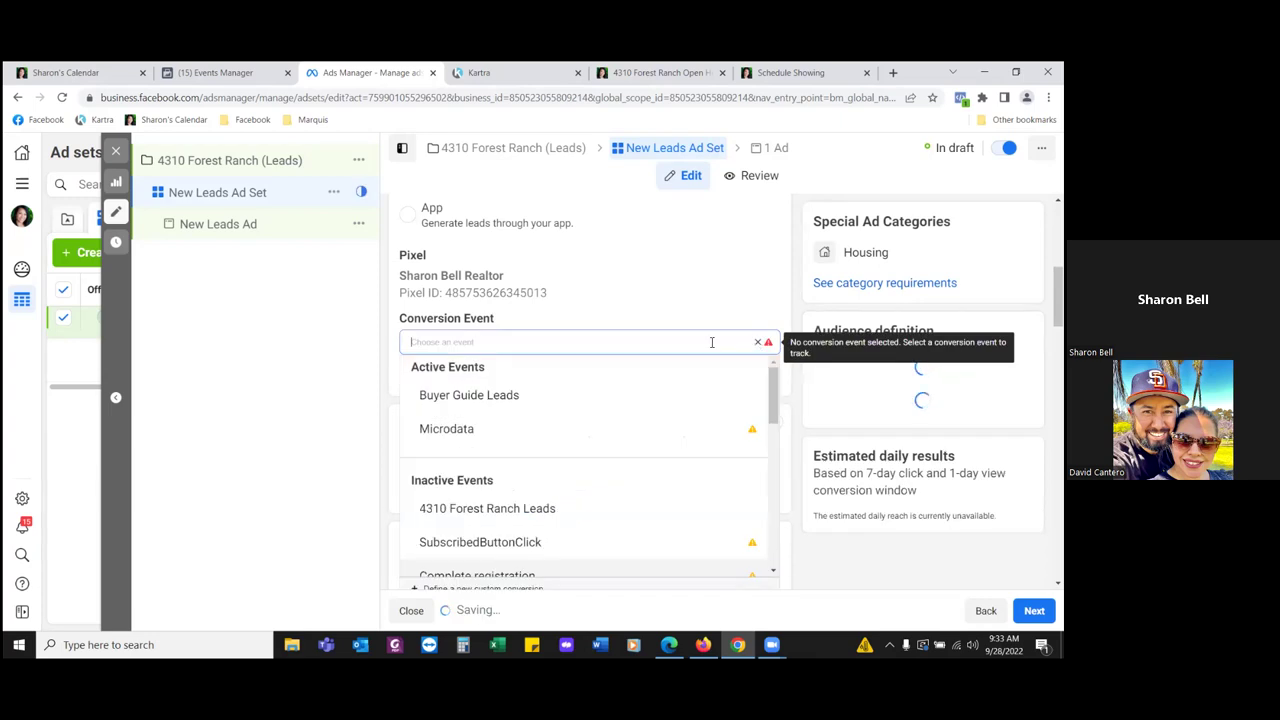
click(489, 510)
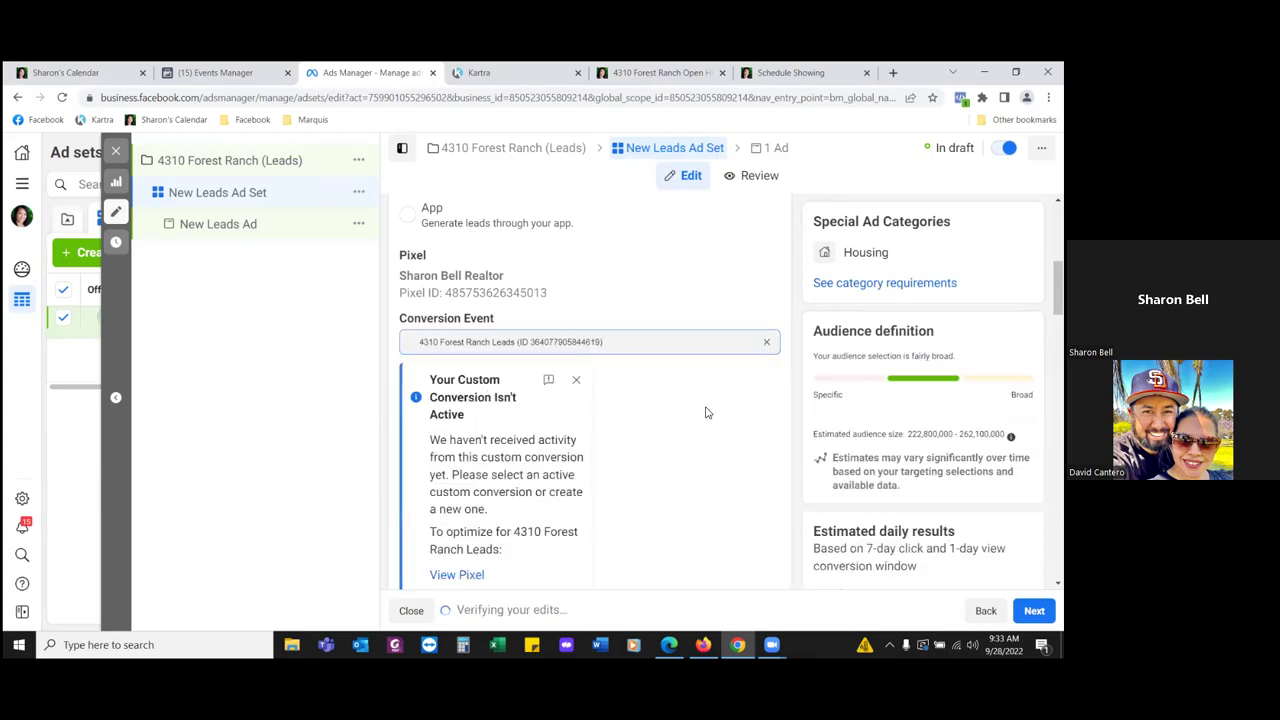
scroll(706, 412, down, 2)
scroll(704, 412, up, 1)
scroll(704, 412, down, 1)
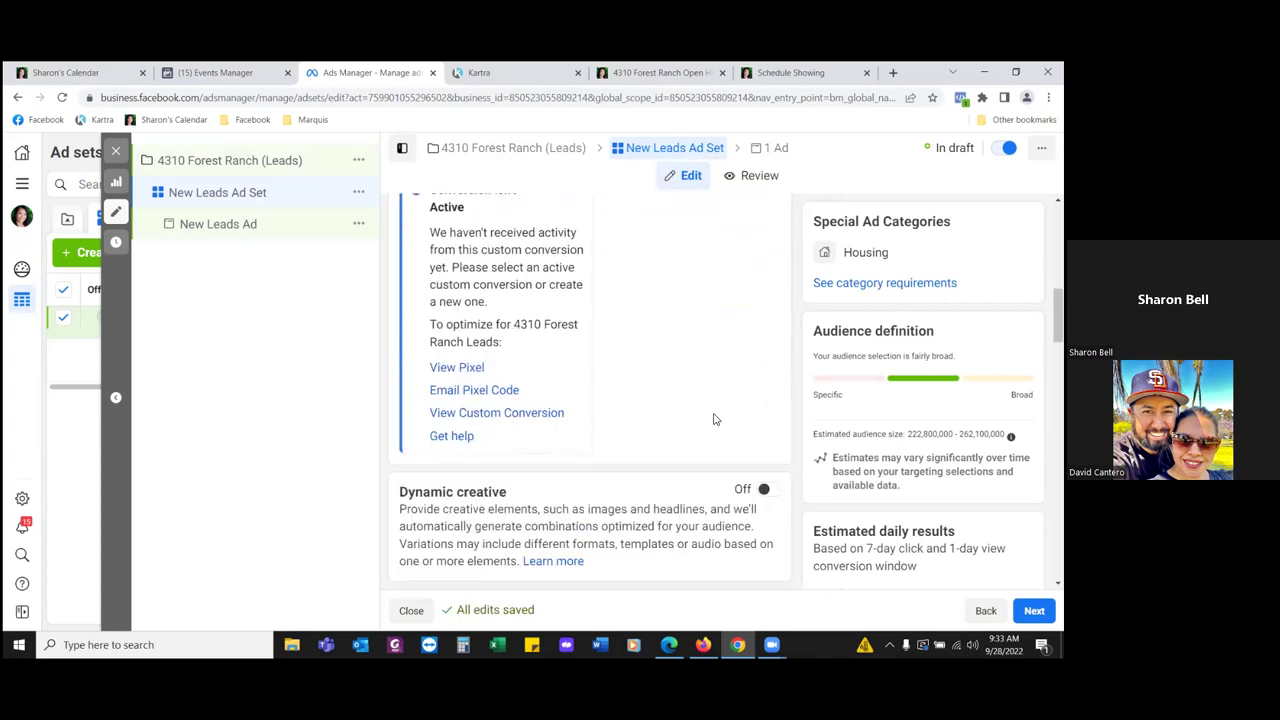
scroll(700, 418, up, 2)
scroll(696, 415, up, 2)
scroll(696, 420, down, 1)
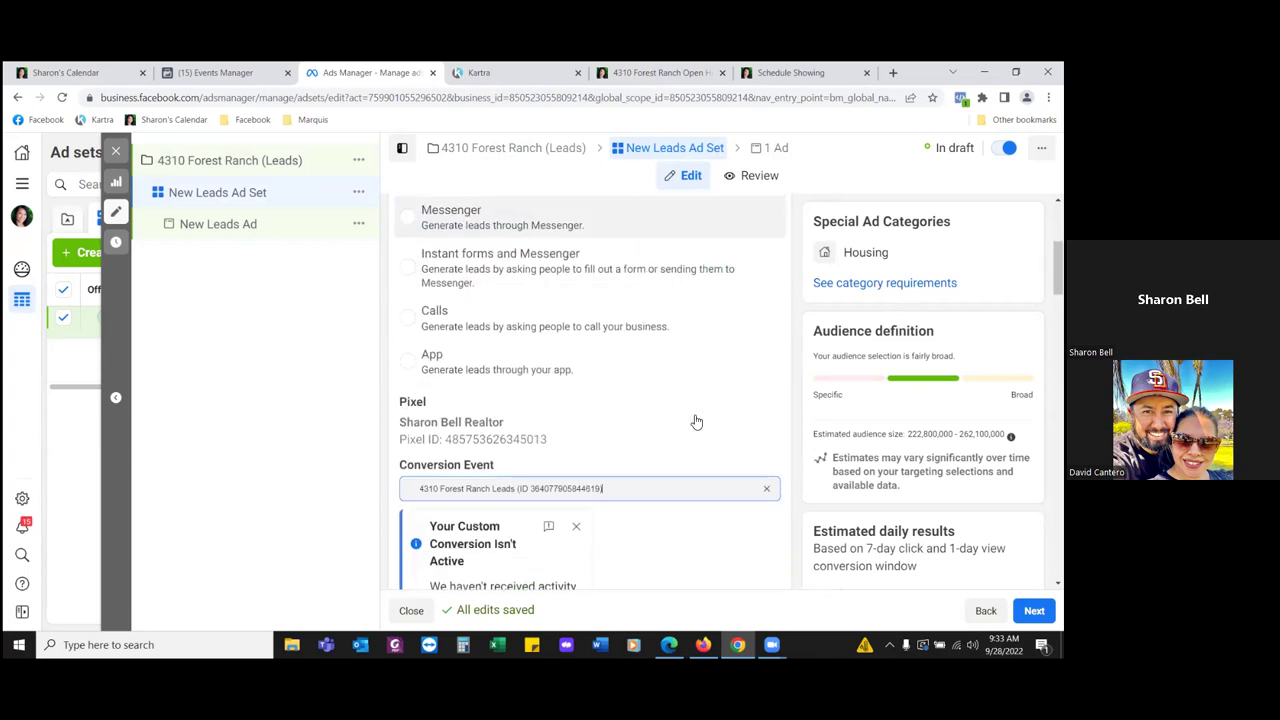
scroll(696, 421, down, 1)
scroll(696, 421, down, 4)
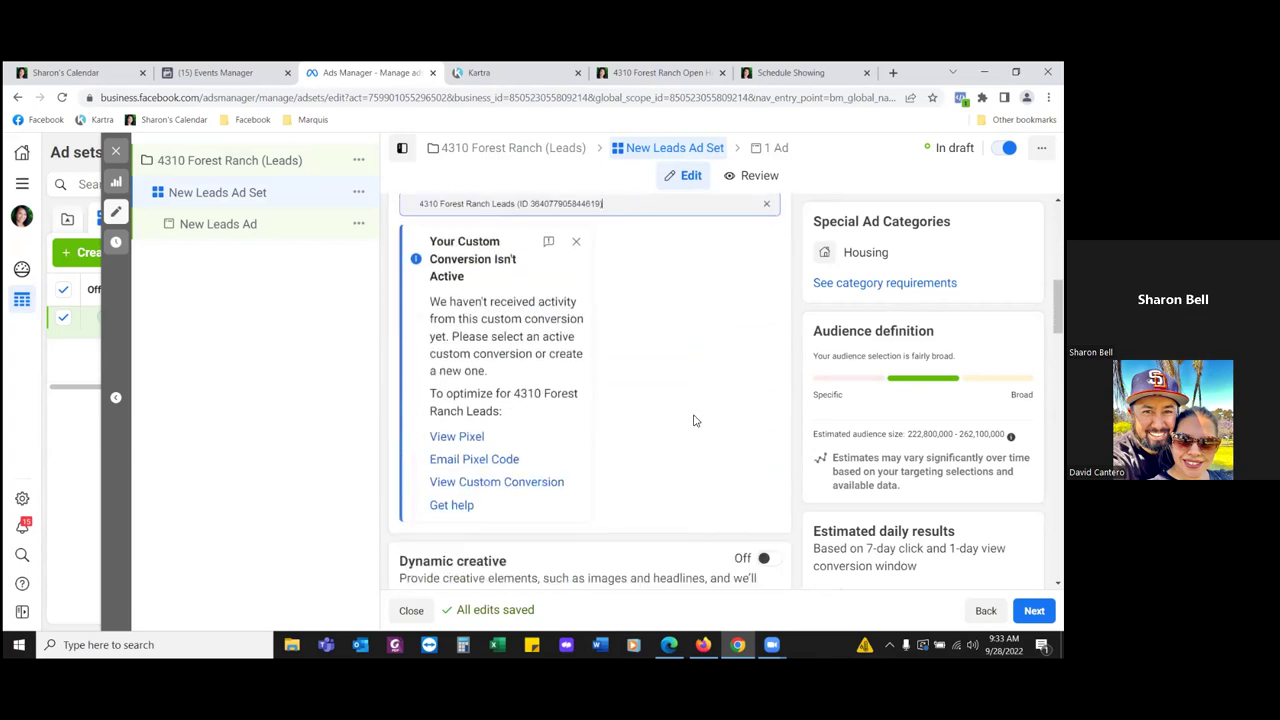
scroll(696, 421, down, 1)
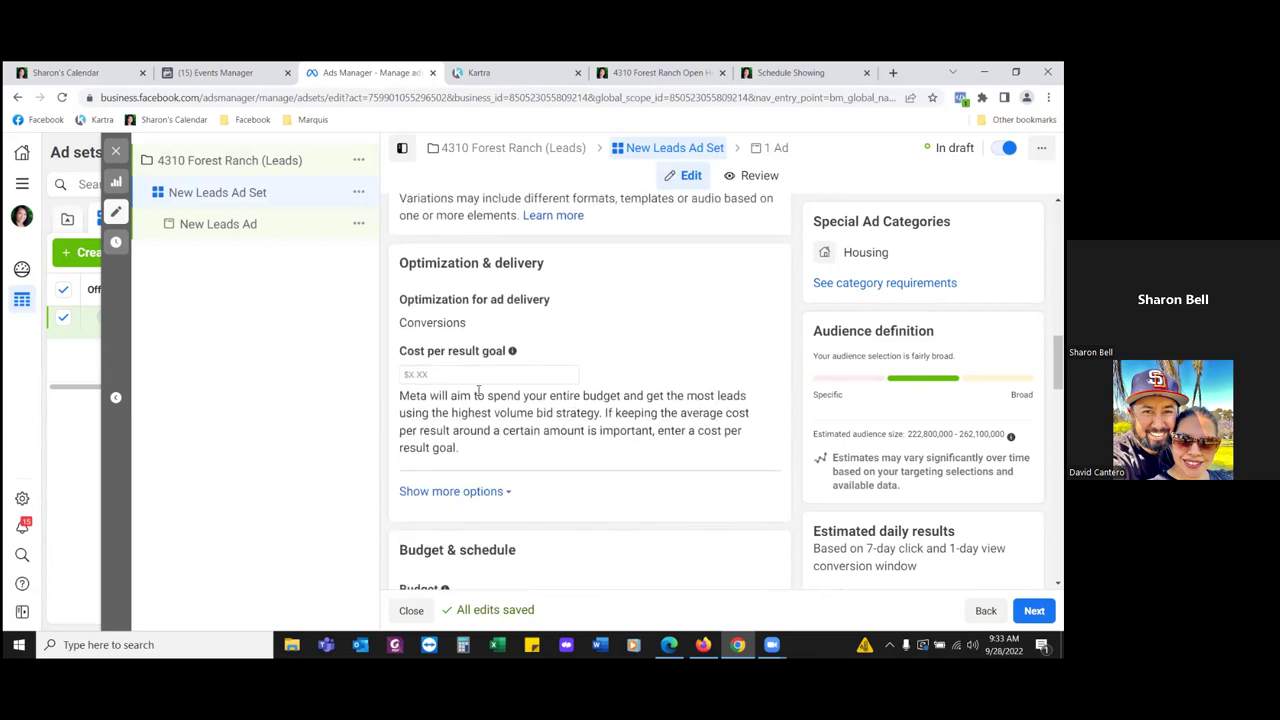
click(433, 375)
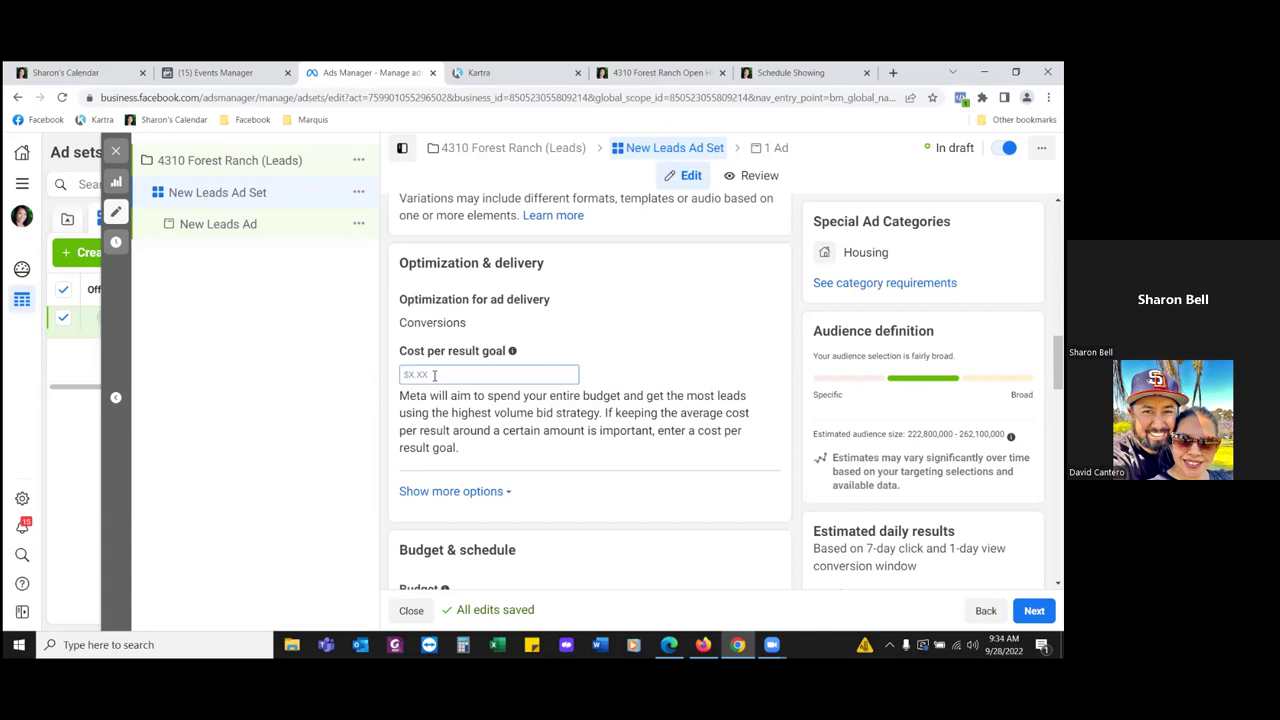
scroll(485, 413, down, 2)
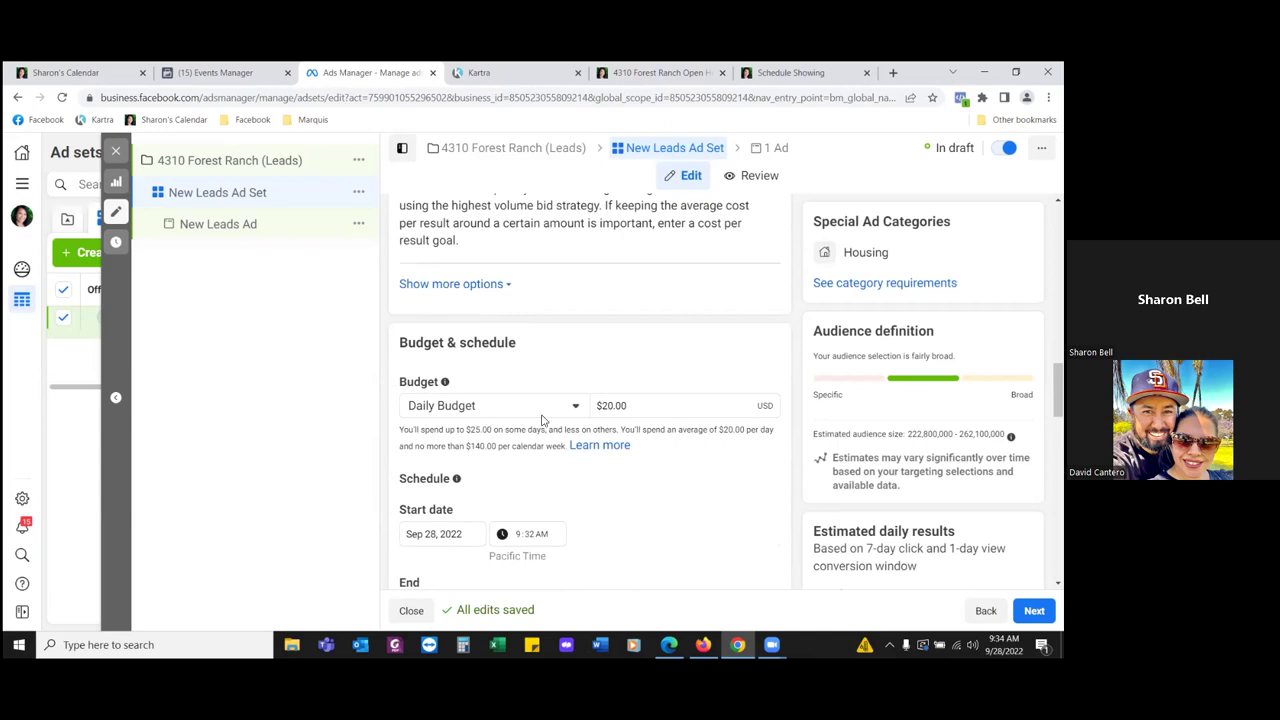
Change the ad set budget from Daily to Lifetime and select the $350.00 amount.
click(564, 410)
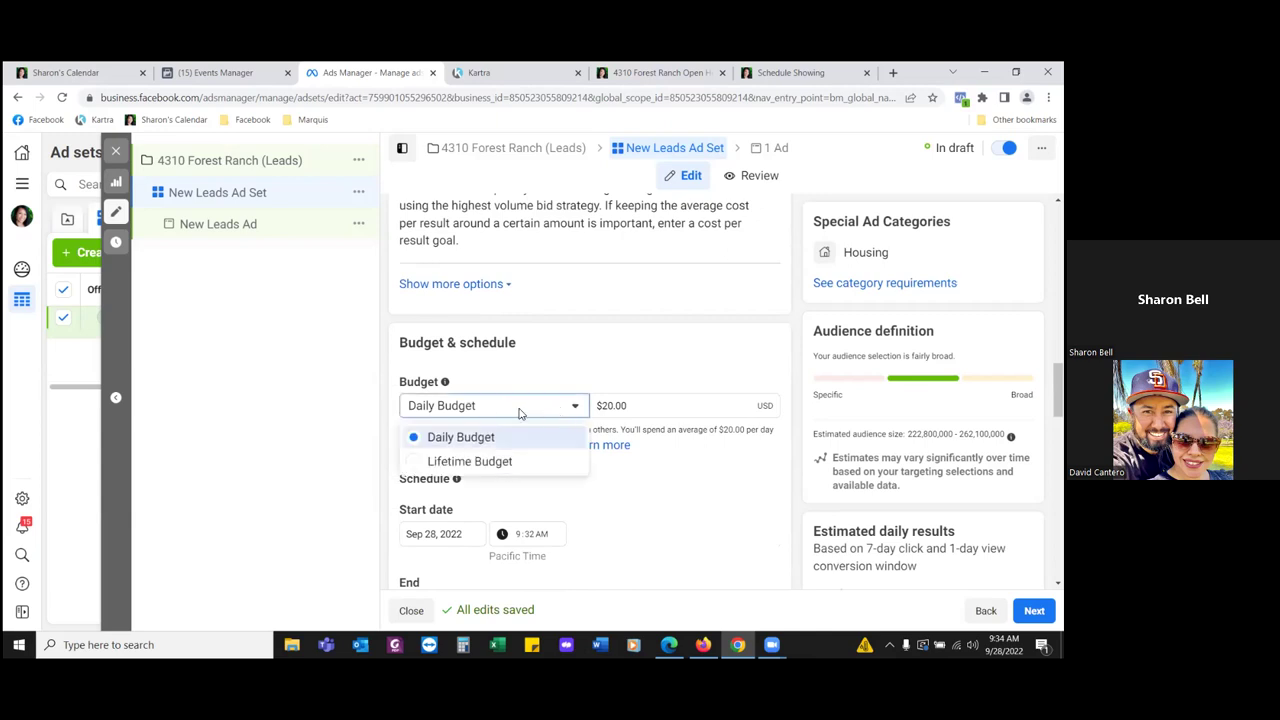
click(478, 460)
drag(634, 406, 594, 409)
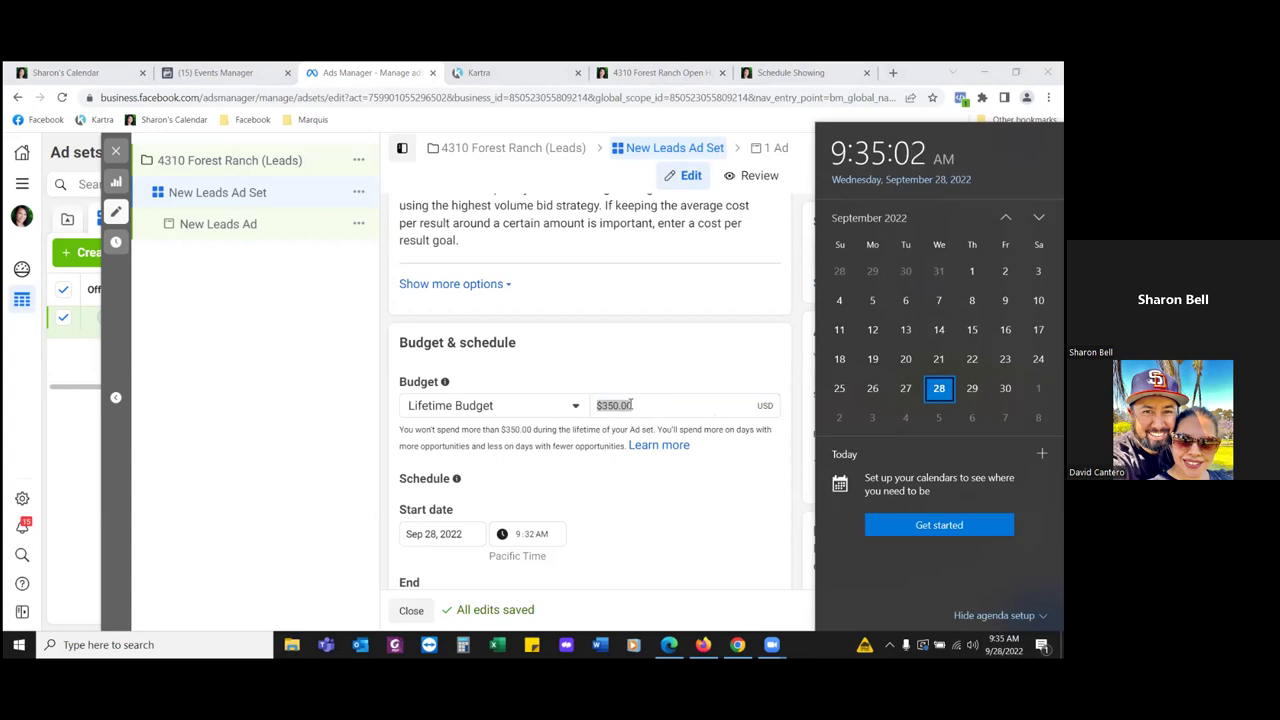
Replace the lifetime budget amount with $75.00.
click(630, 404)
drag(630, 404, 595, 408)
text(75)
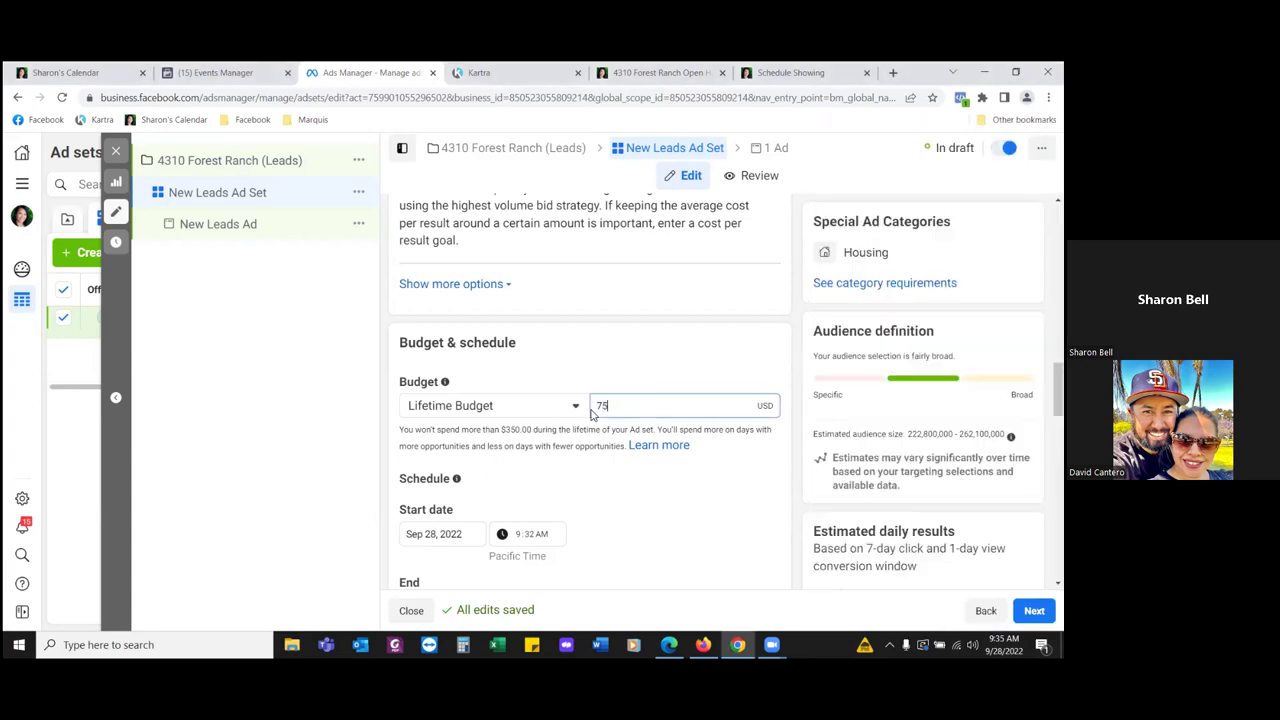
click(594, 355)
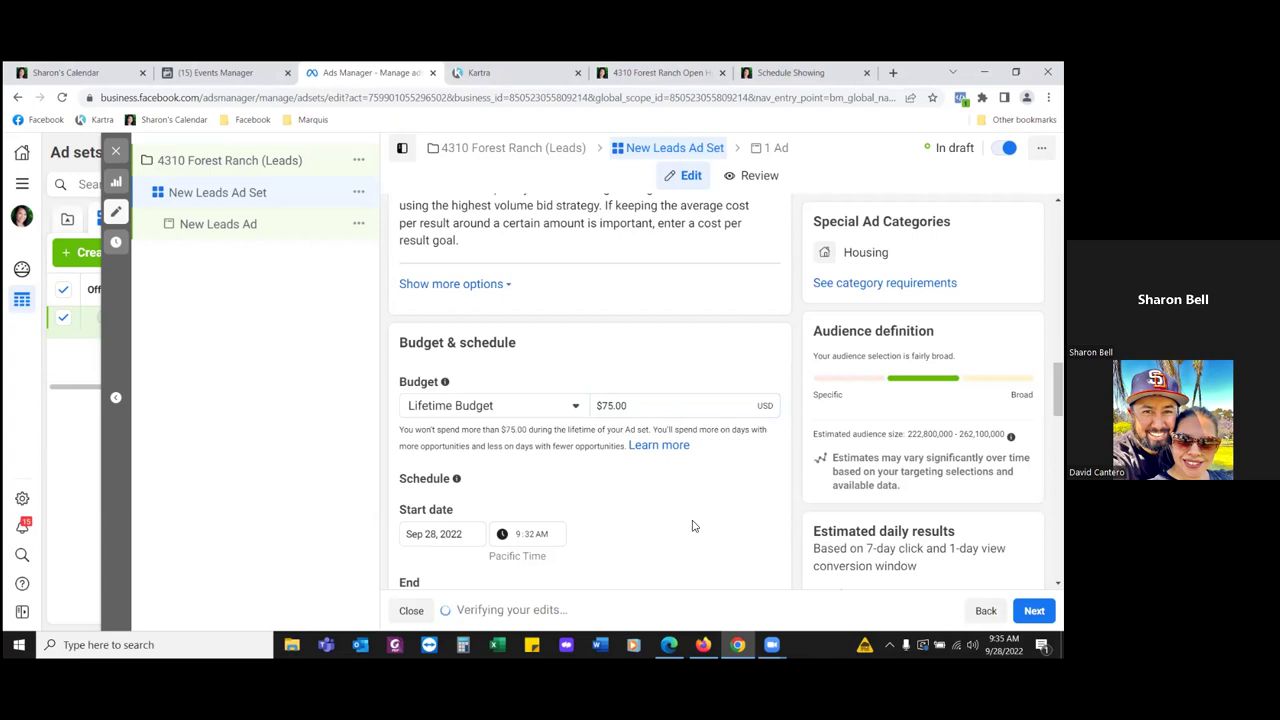
scroll(652, 510, down, 2)
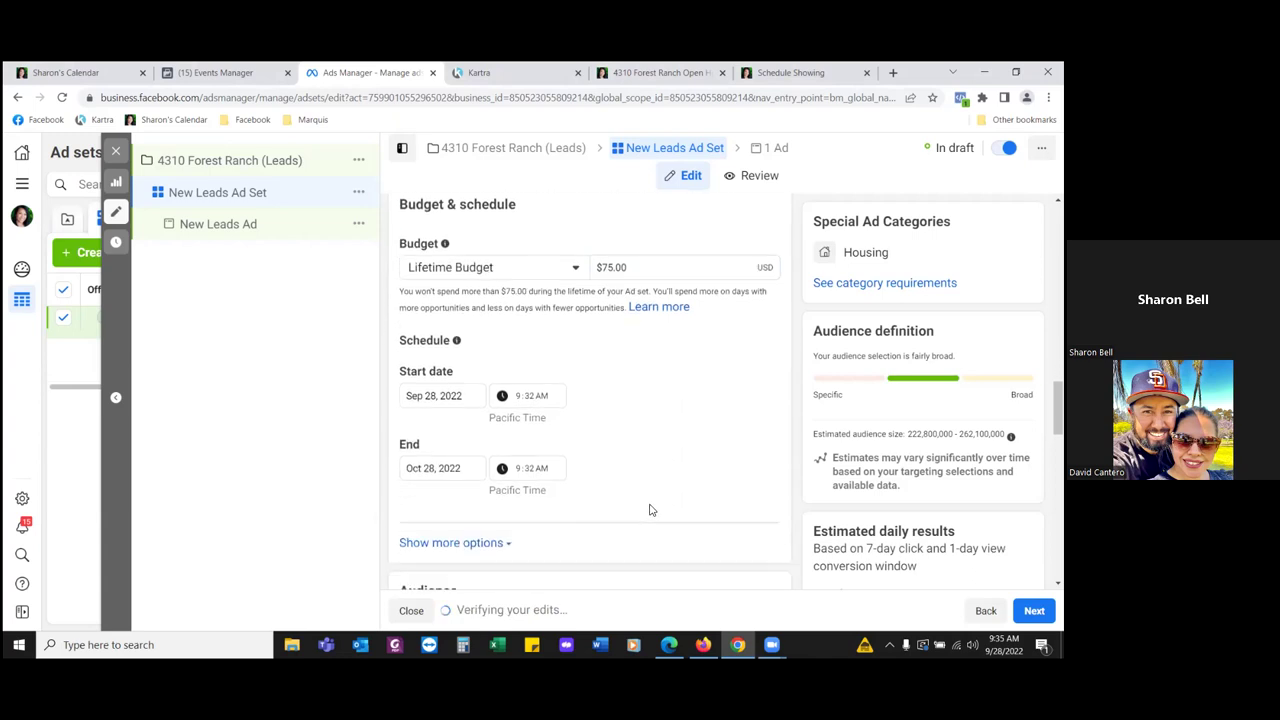
Set the ad set start date to Oct 1, 2022 at 2:00 PM.
click(445, 396)
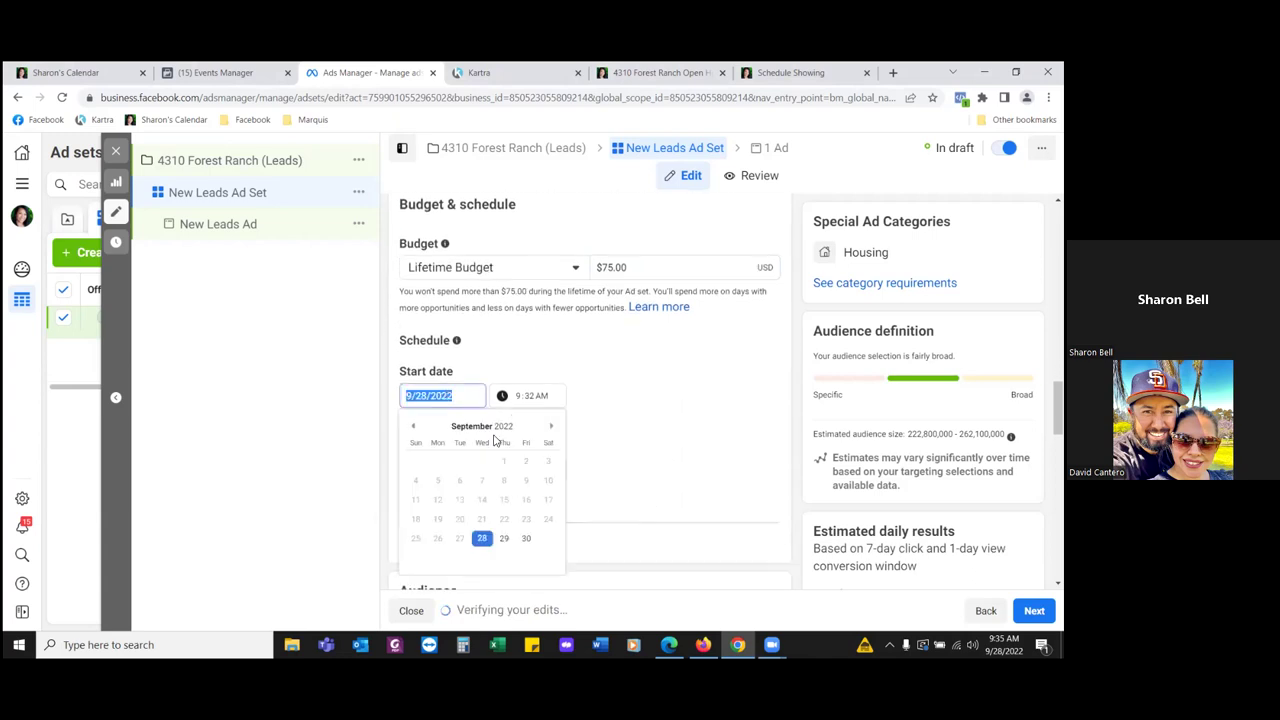
click(551, 426)
click(549, 461)
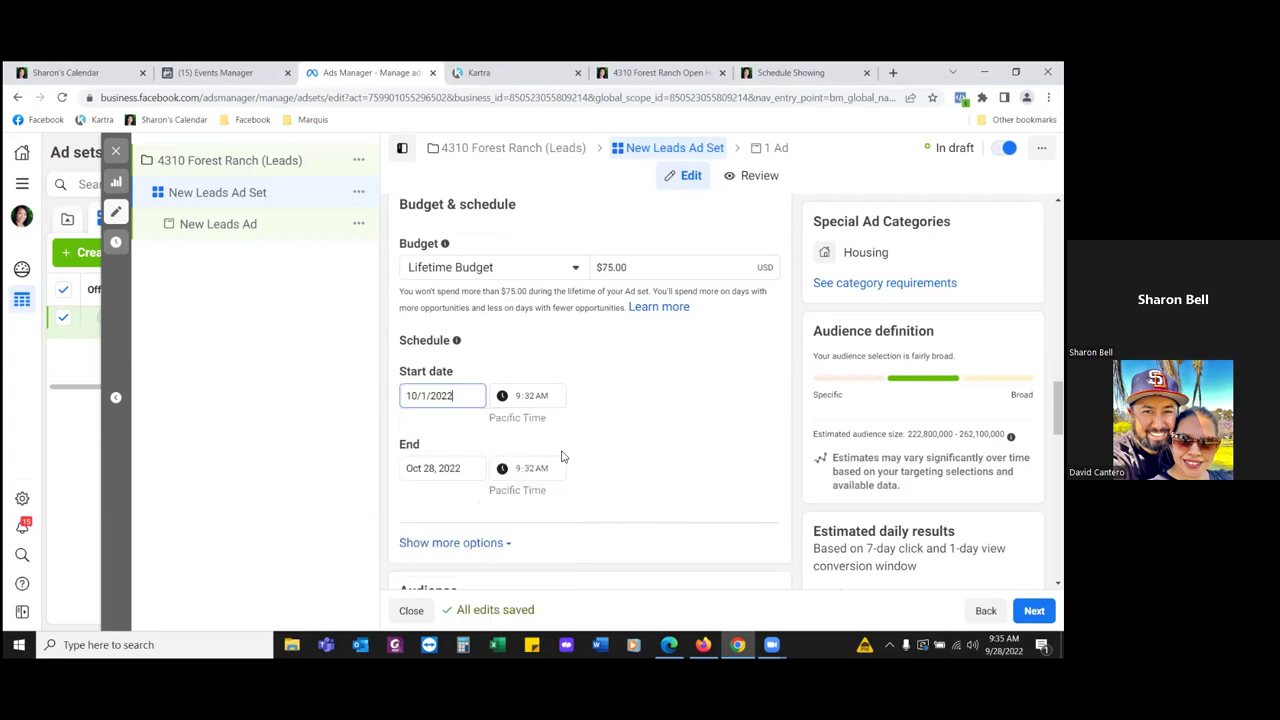
click(530, 402)
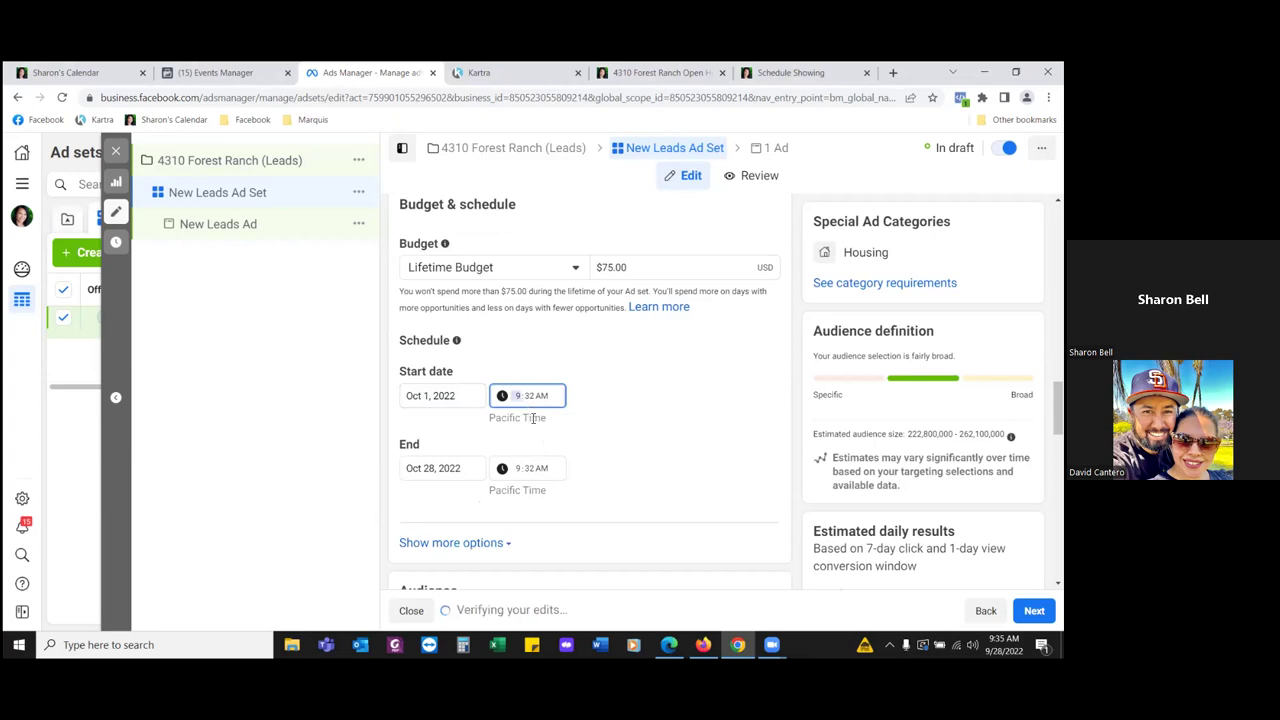
text(6)
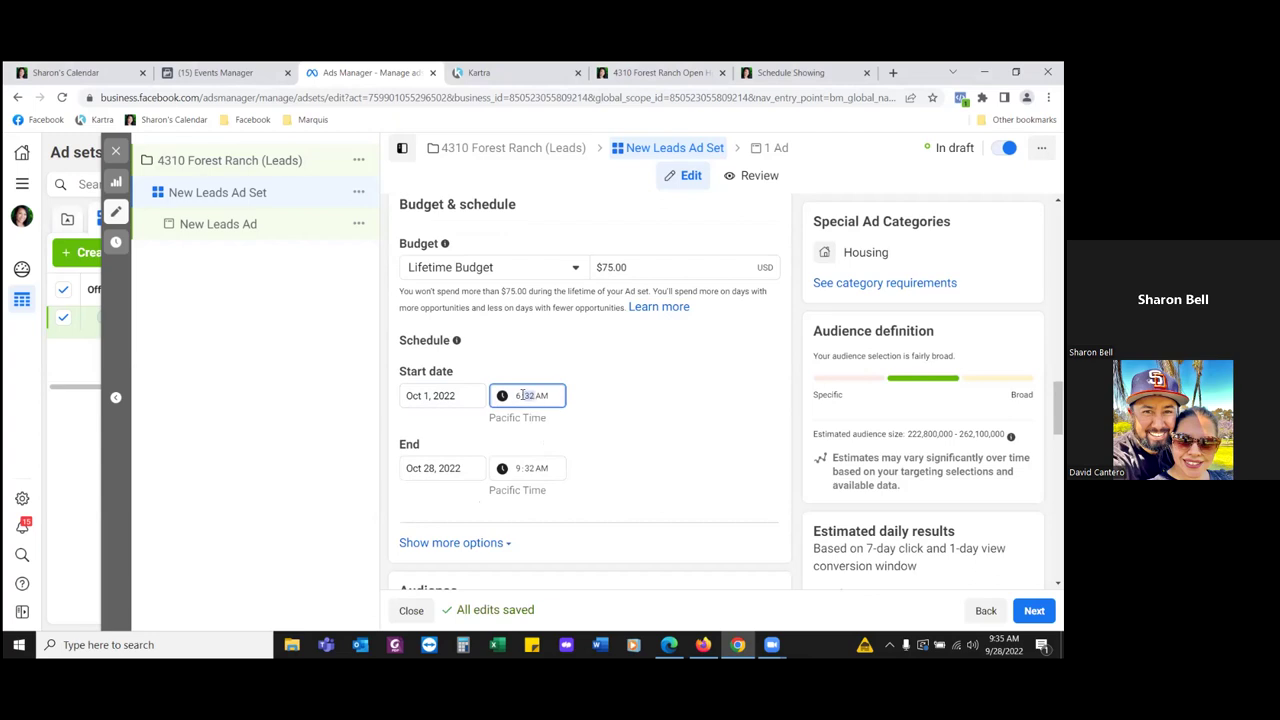
click(518, 398)
text(20)
click(541, 397)
Set the ad set end date to Oct 8, 2022 at 2:00 PM.
click(452, 467)
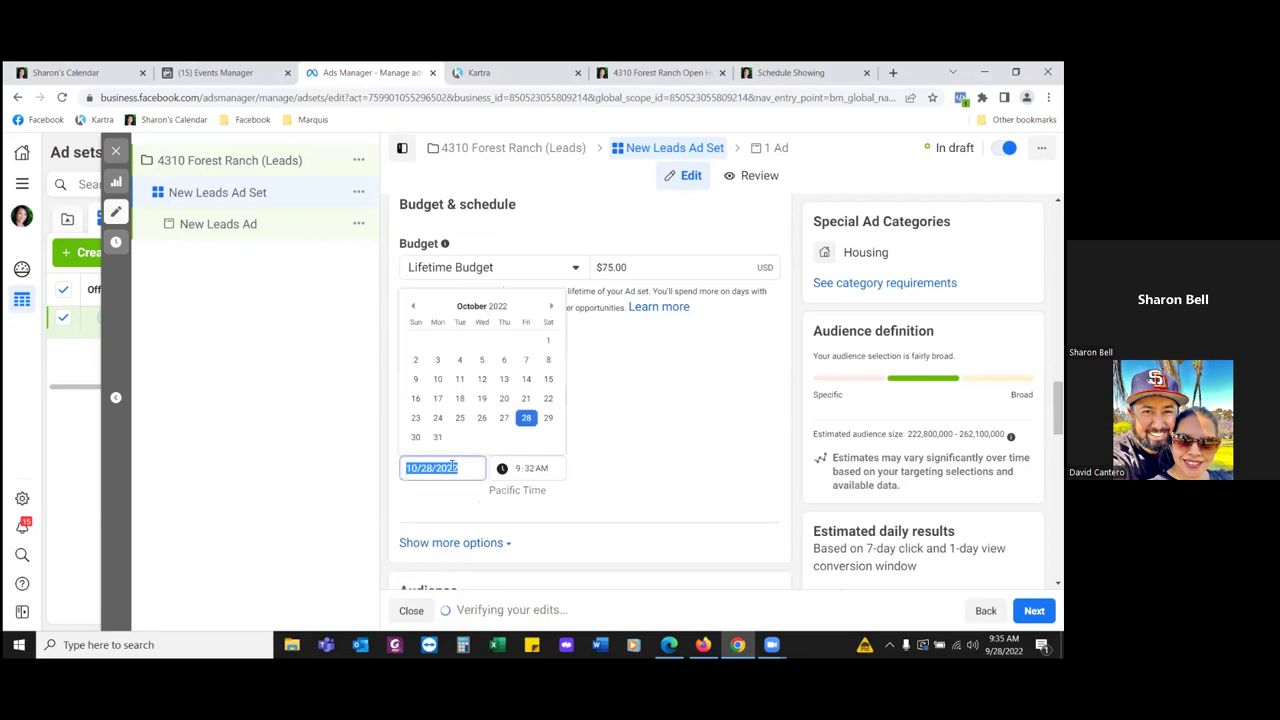
click(548, 360)
click(518, 470)
click(532, 469)
text(00)
text(p)
double_click(612, 430)
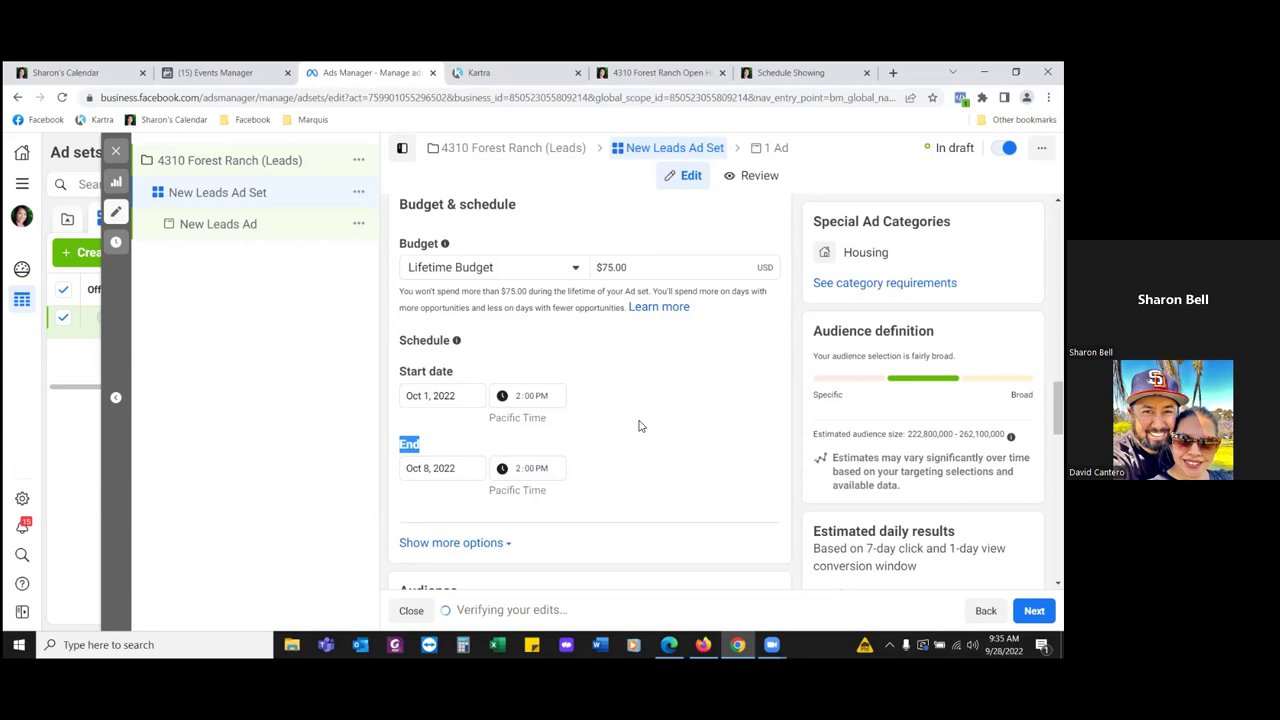
Add the Intro Video (Thru Play) engagement custom audience to the ad set's targeting.
scroll(640, 426, down, 2)
scroll(640, 426, down, 1)
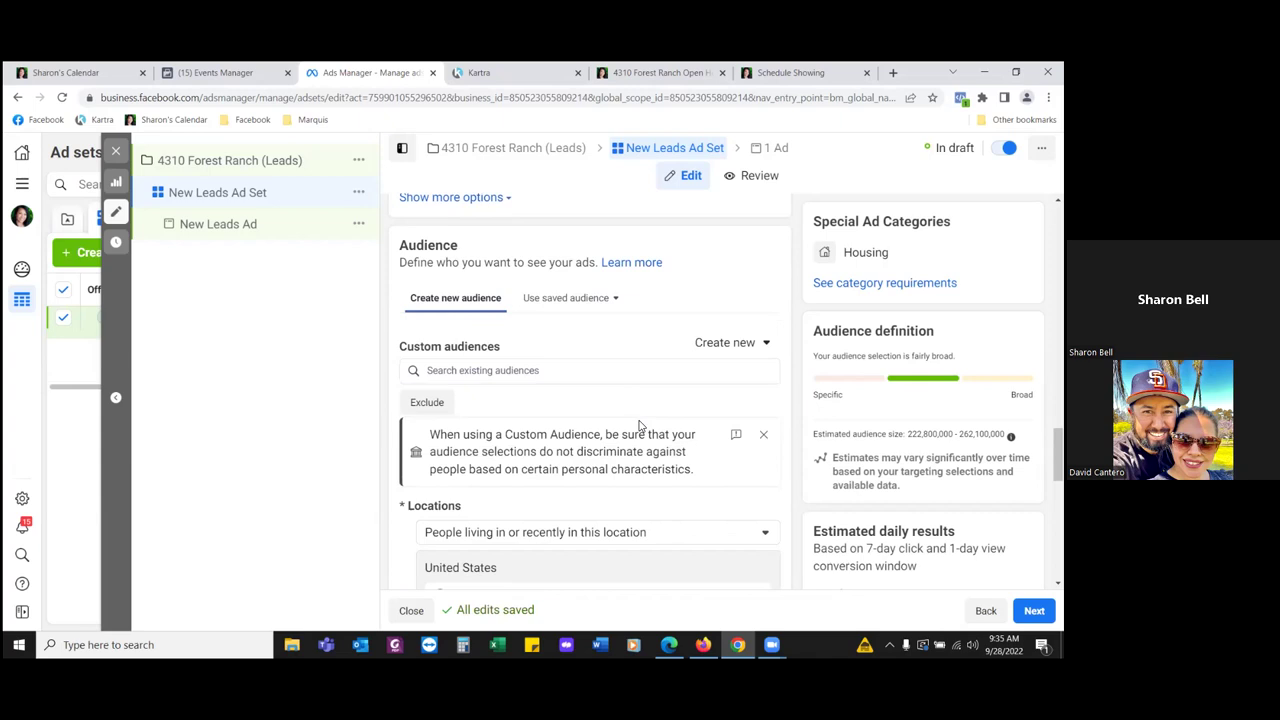
scroll(640, 426, down, 1)
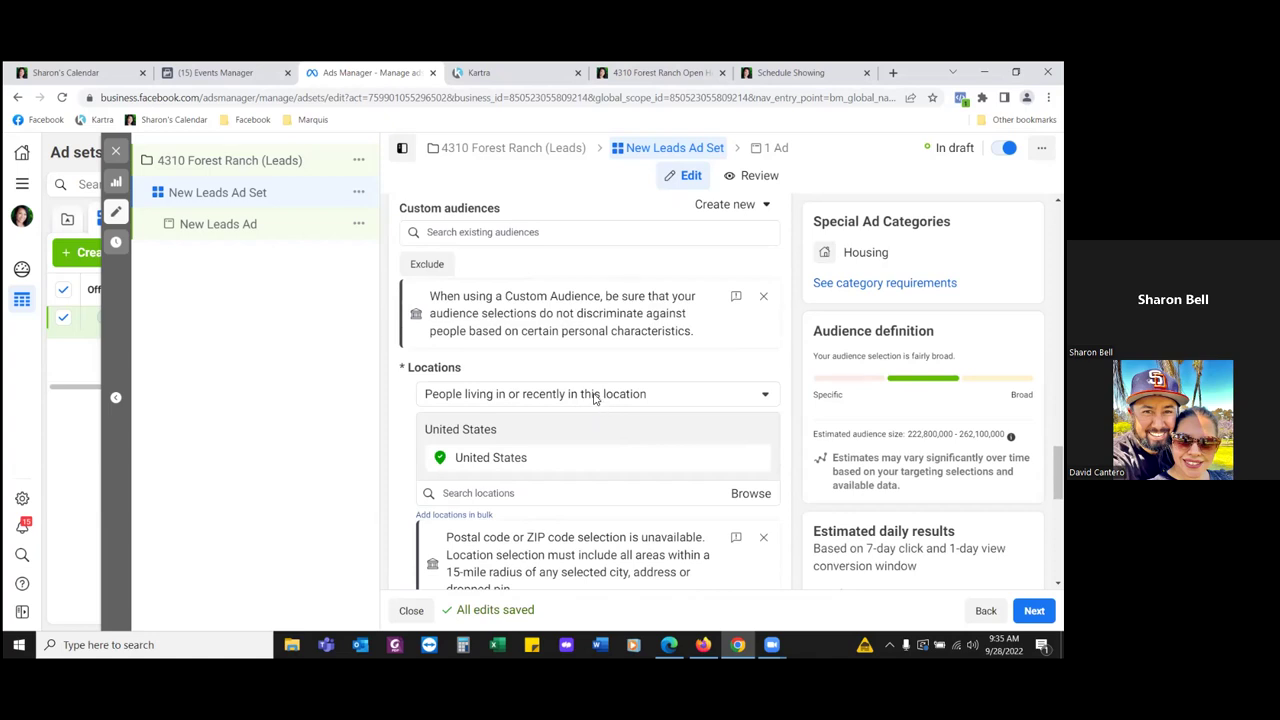
click(582, 234)
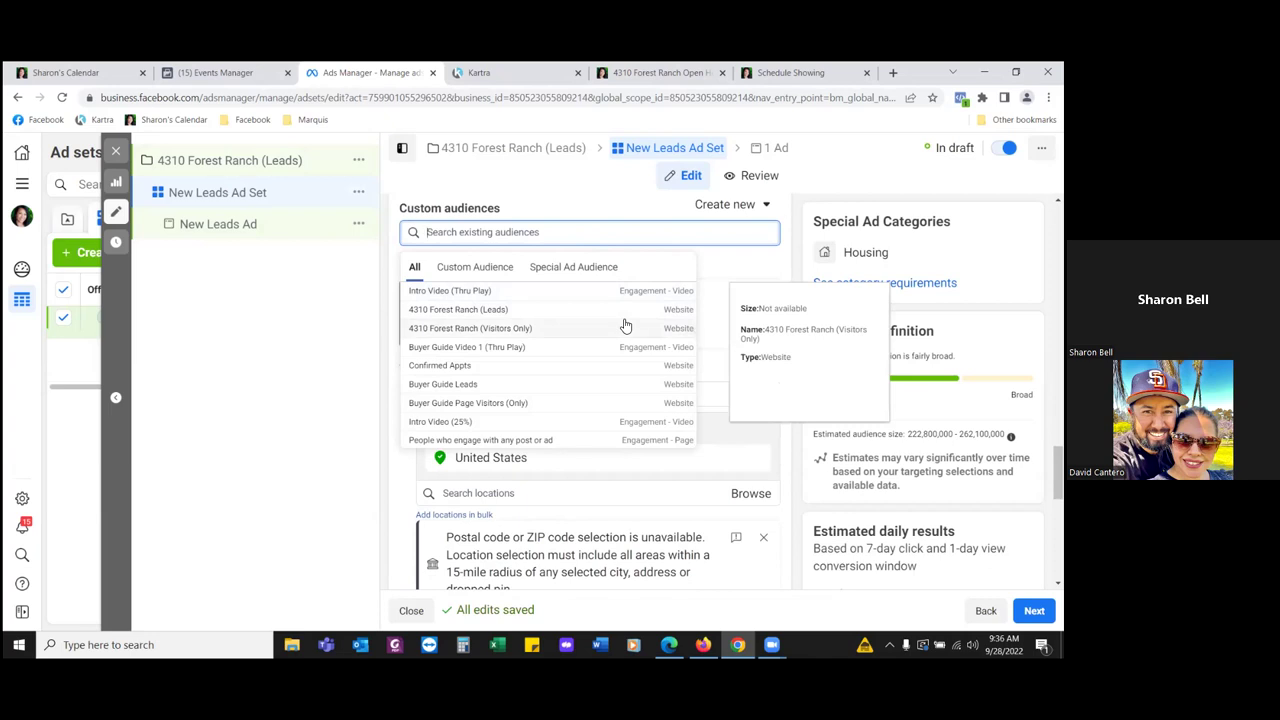
click(580, 292)
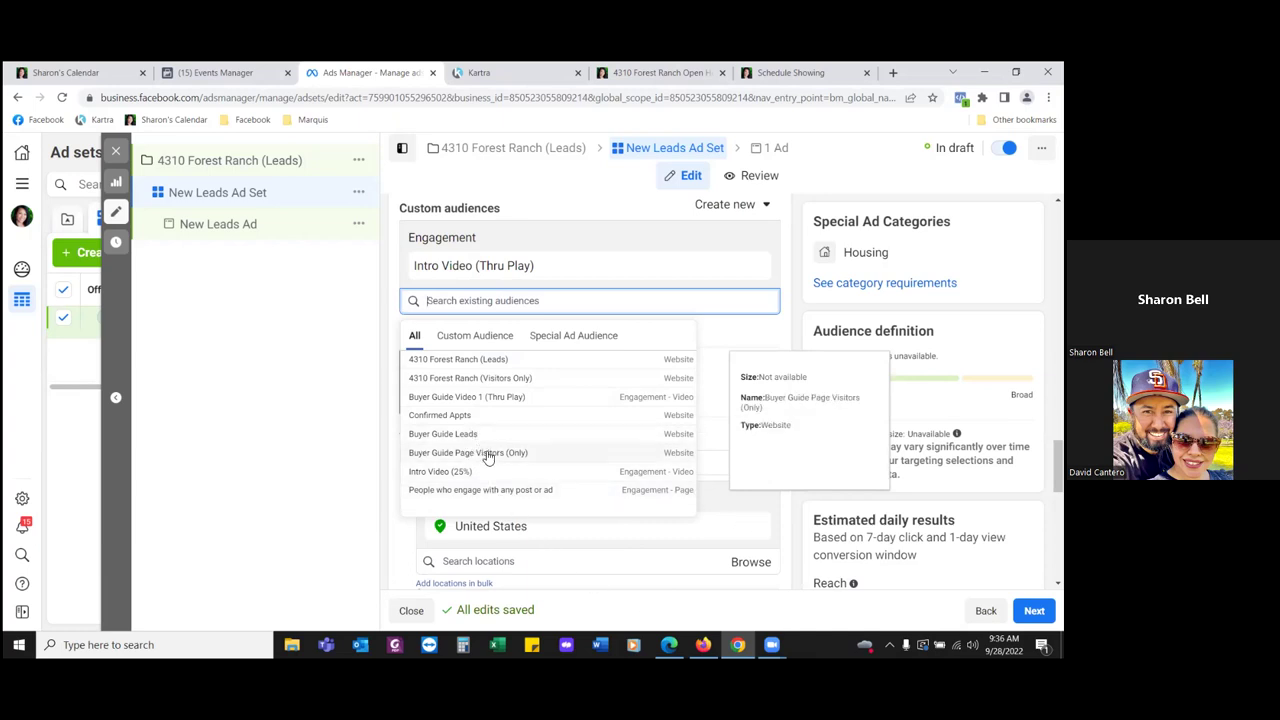
click(314, 439)
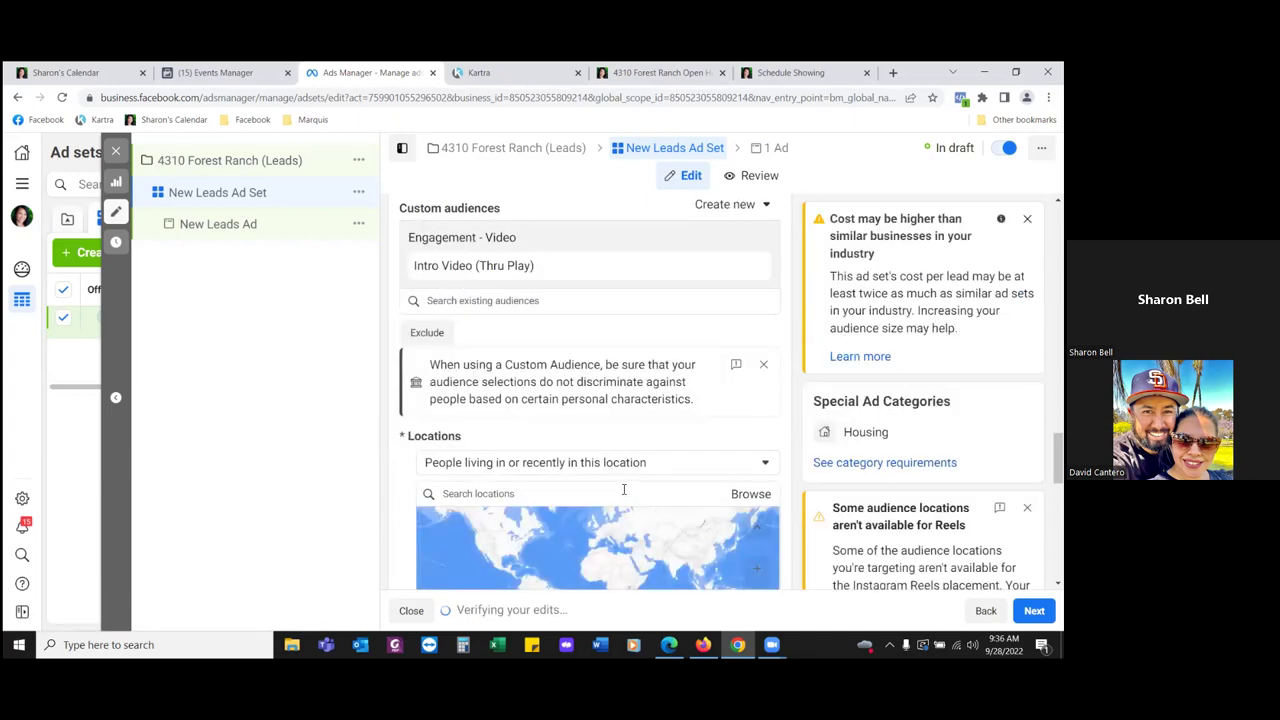
click(500, 494)
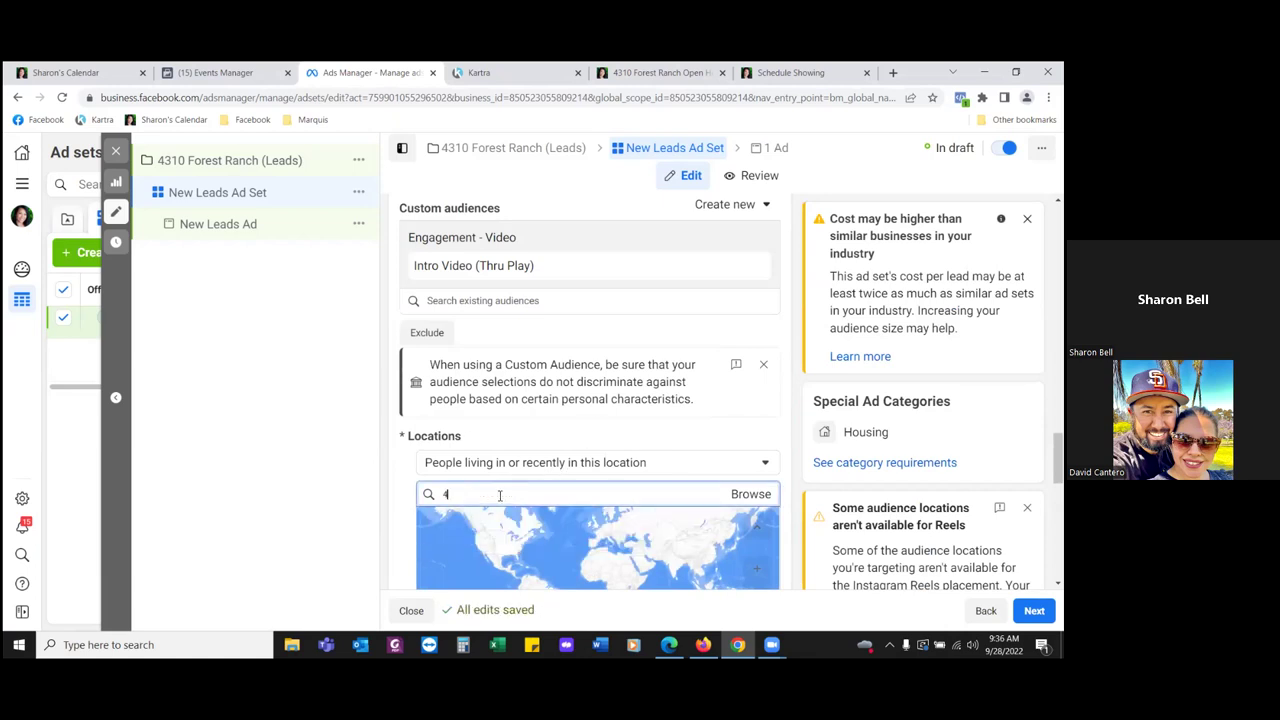
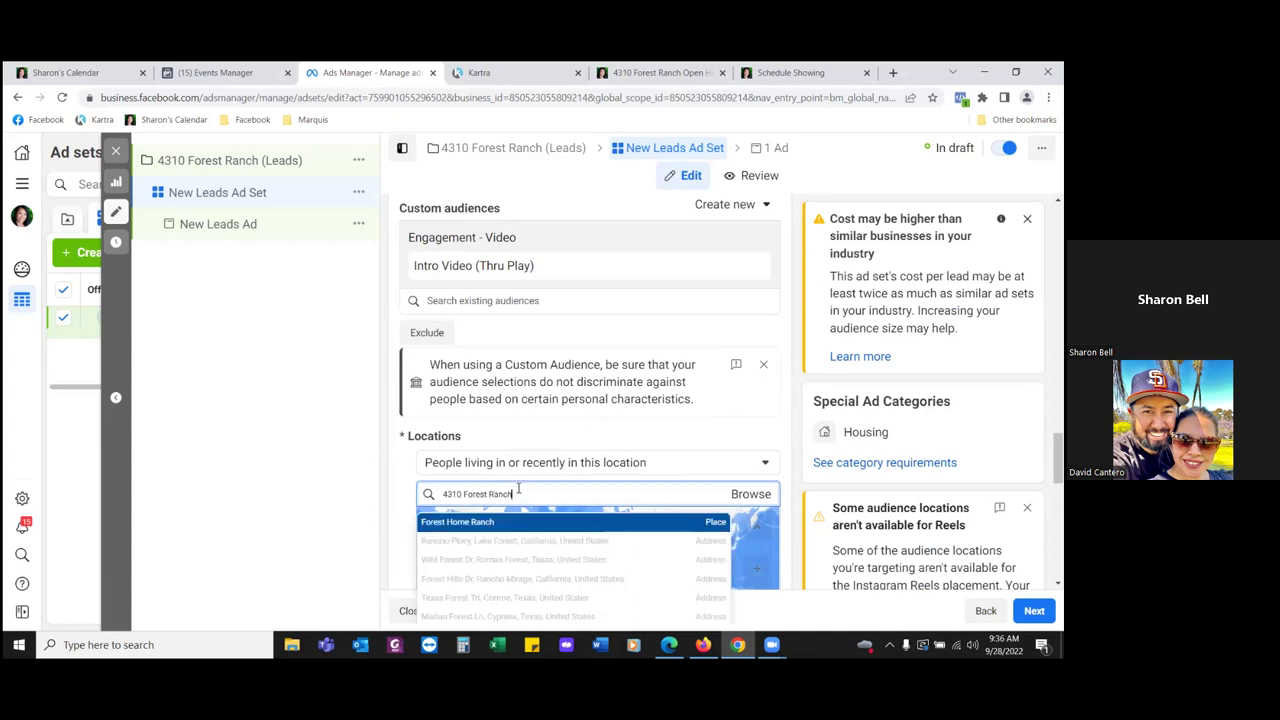
triple_click(549, 495)
click(549, 495)
text(oceanside)
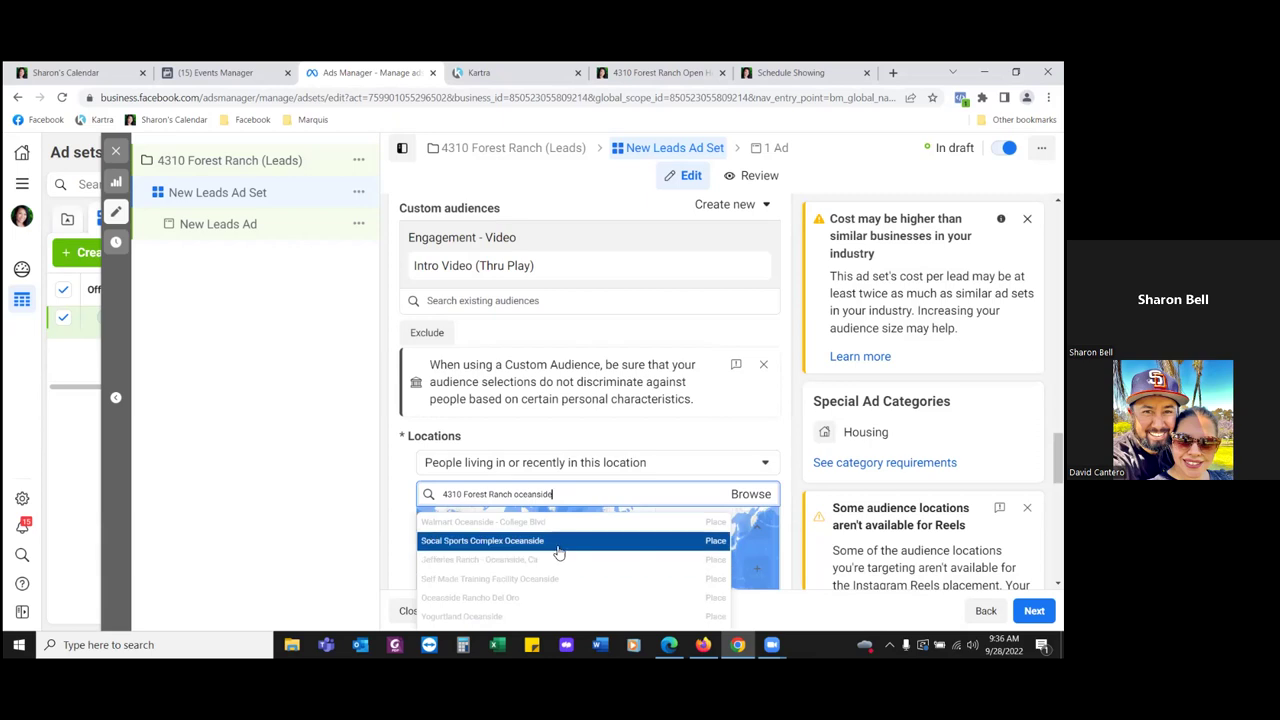
triple_click(574, 493)
click(574, 493)
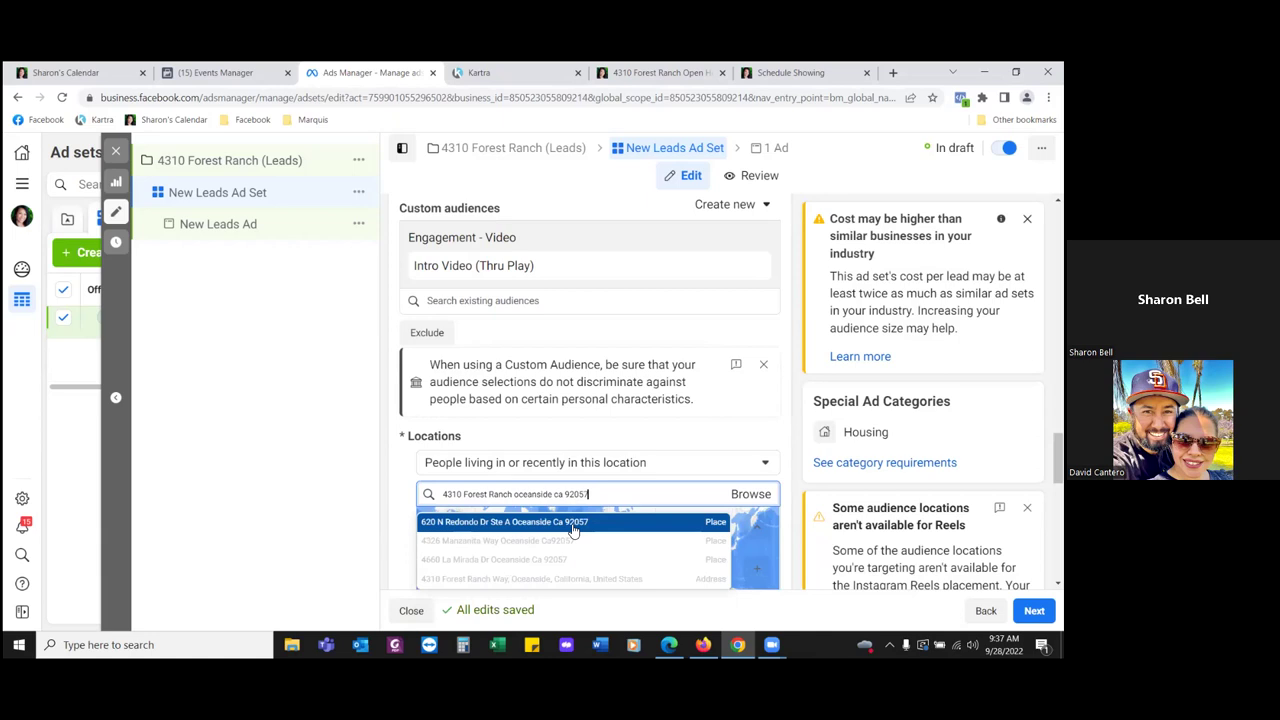
click(548, 582)
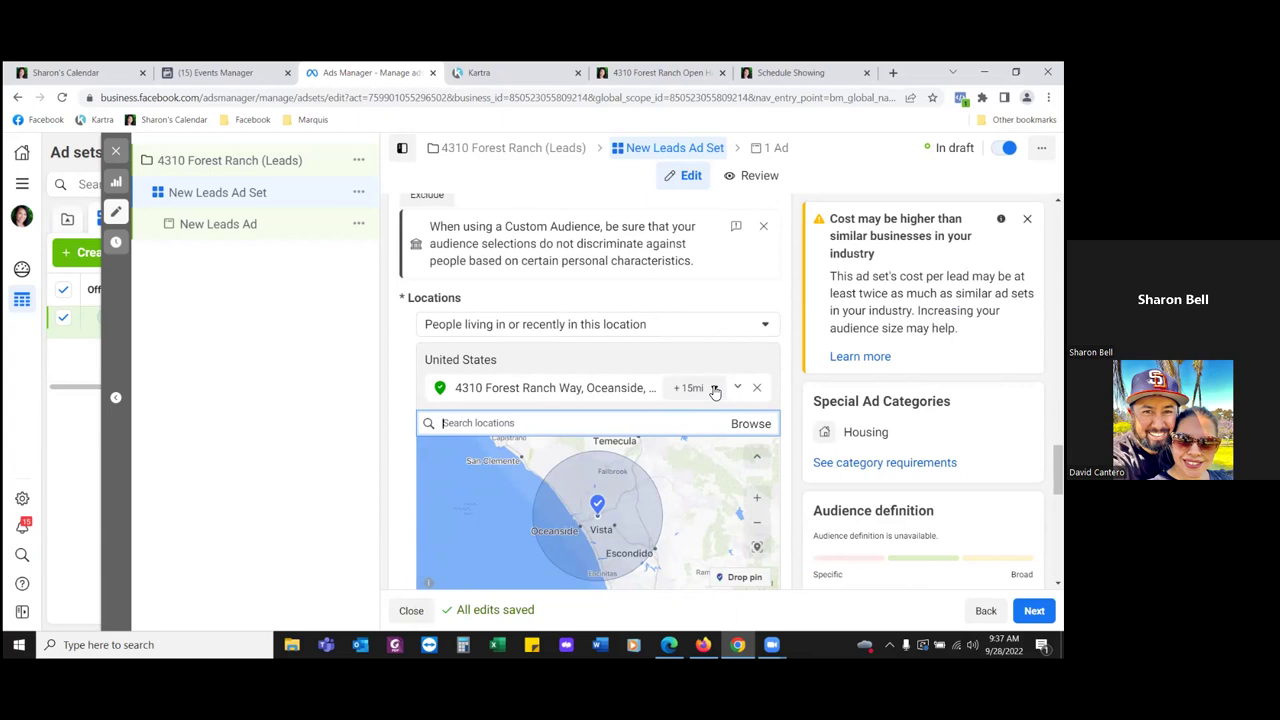
Widen the radius around the address from 15 to 25 miles.
click(714, 389)
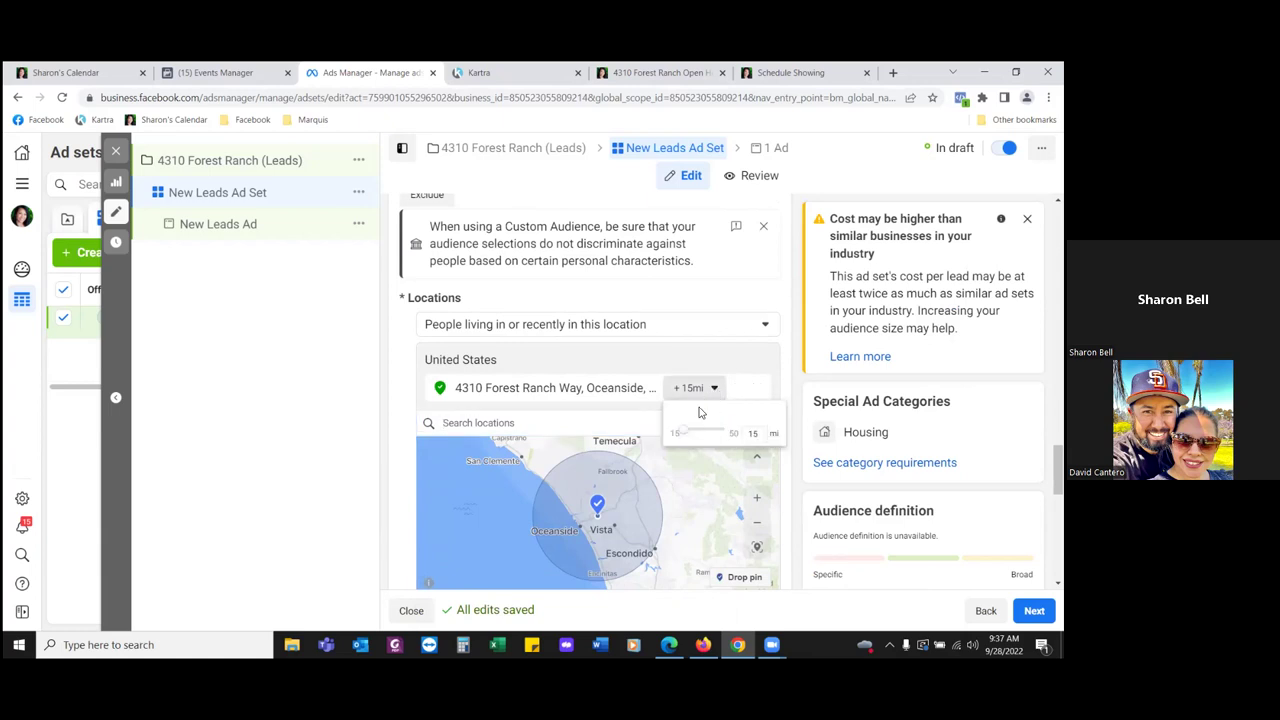
double_click(755, 433)
click(726, 450)
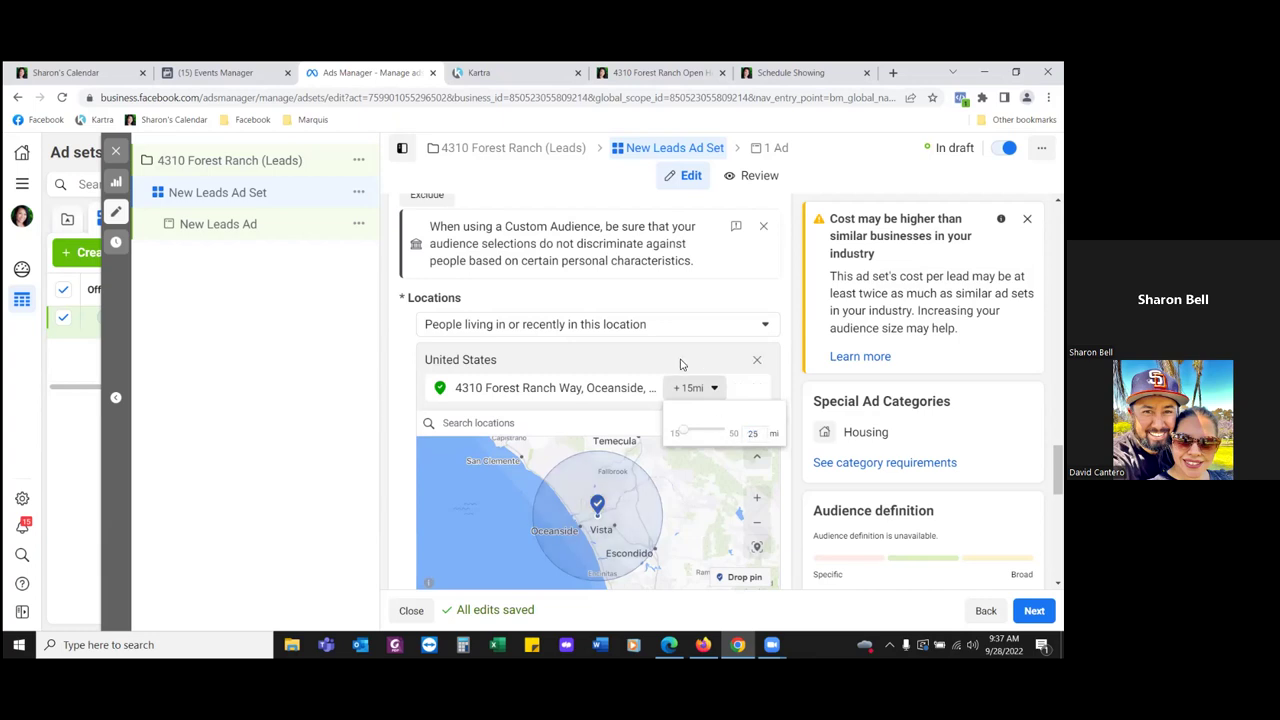
triple_click(400, 375)
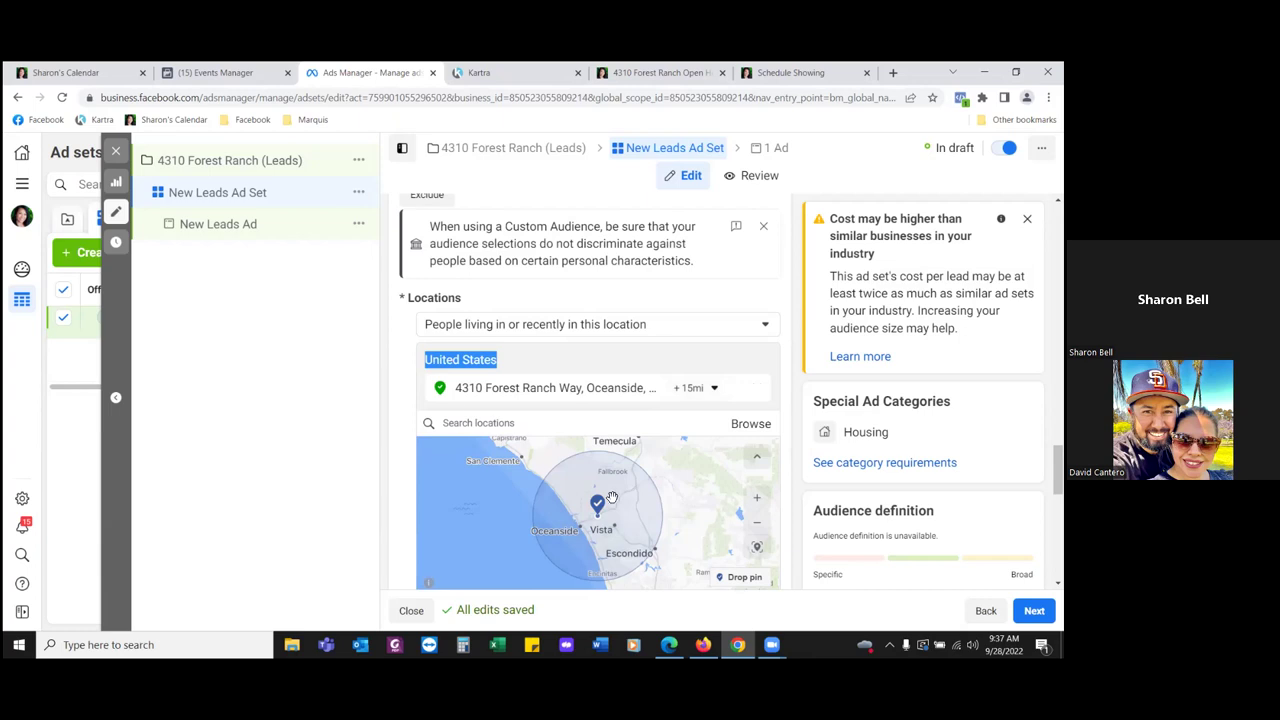
click(694, 388)
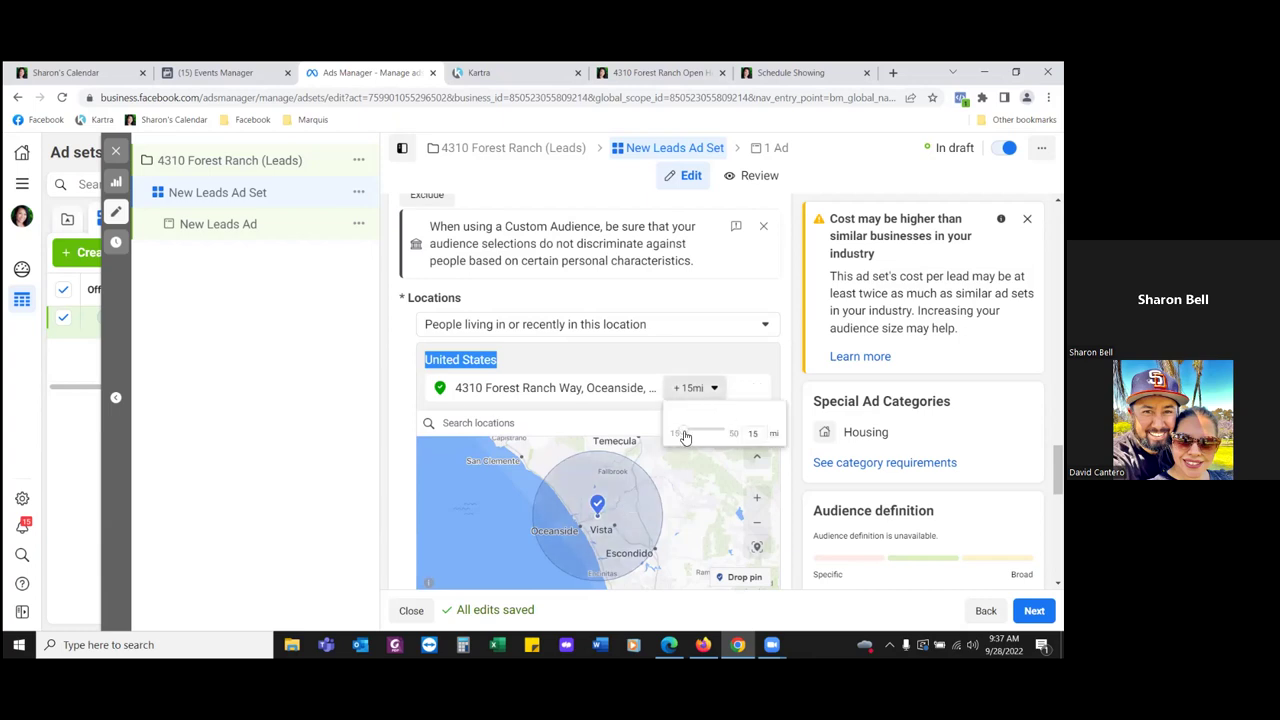
mouse_move(689, 437)
mouse_down()
mouse_move(700, 437)
mouse_move(686, 438)
mouse_up()
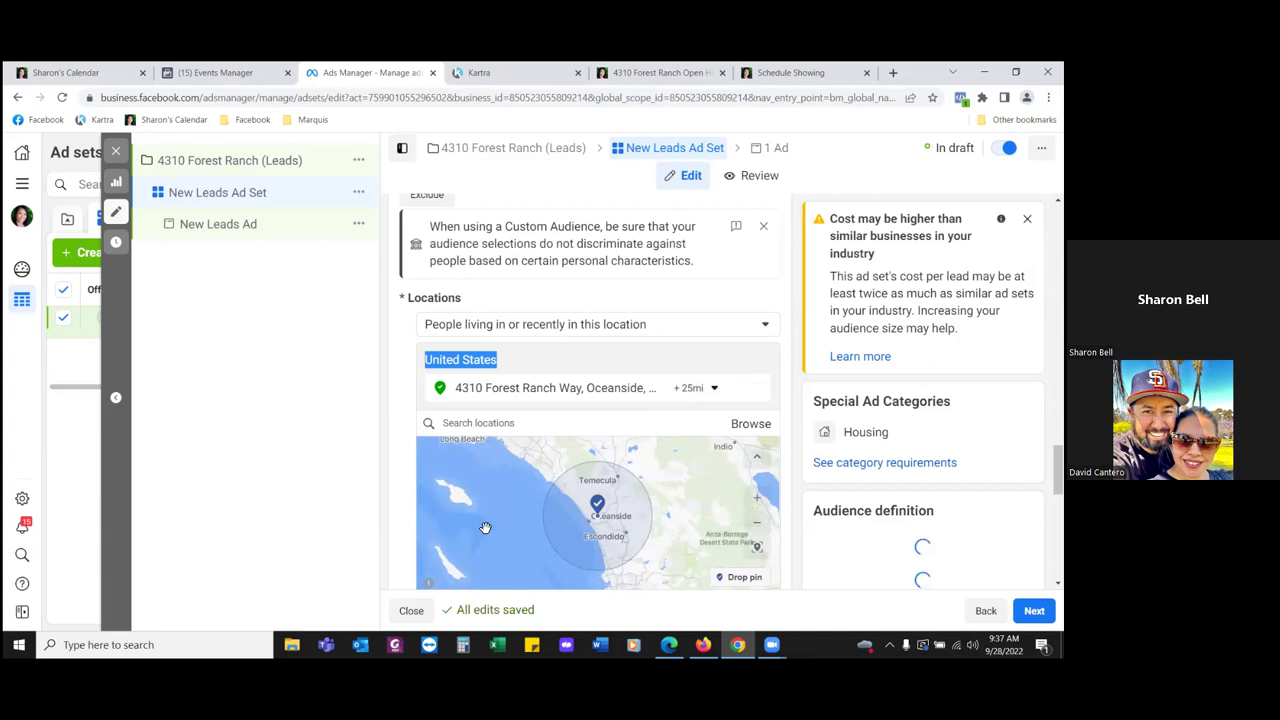
Switch to Manual placements and untick Instagram, Messenger and Audience Network.
scroll(482, 527, down, 3)
scroll(487, 527, up, 3)
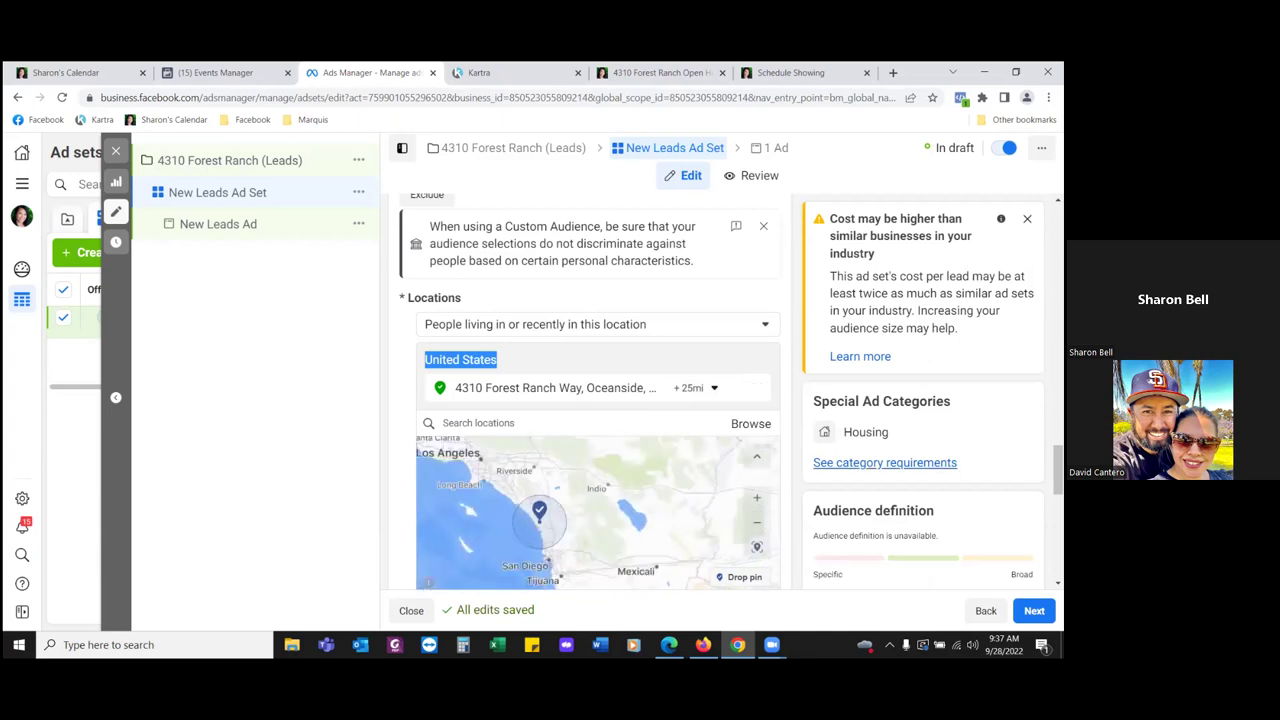
click(800, 365)
scroll(800, 365, down, 3)
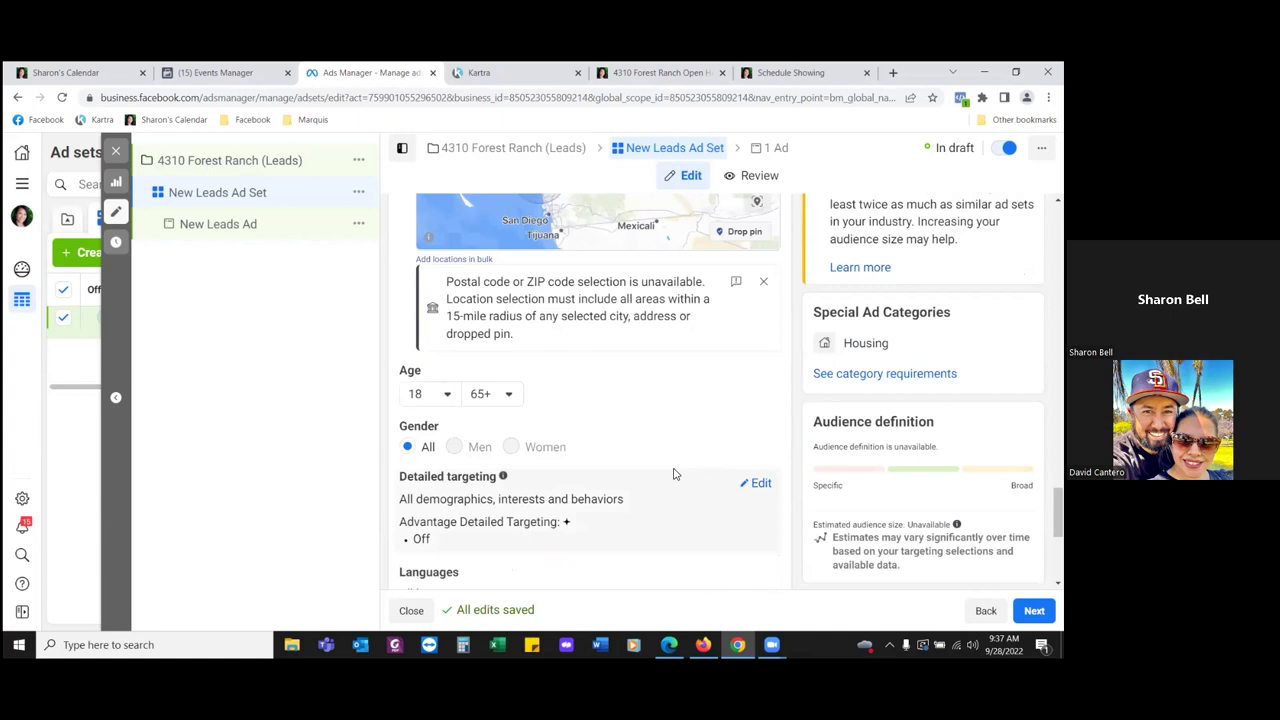
scroll(673, 474, up, 1)
scroll(673, 474, down, 5)
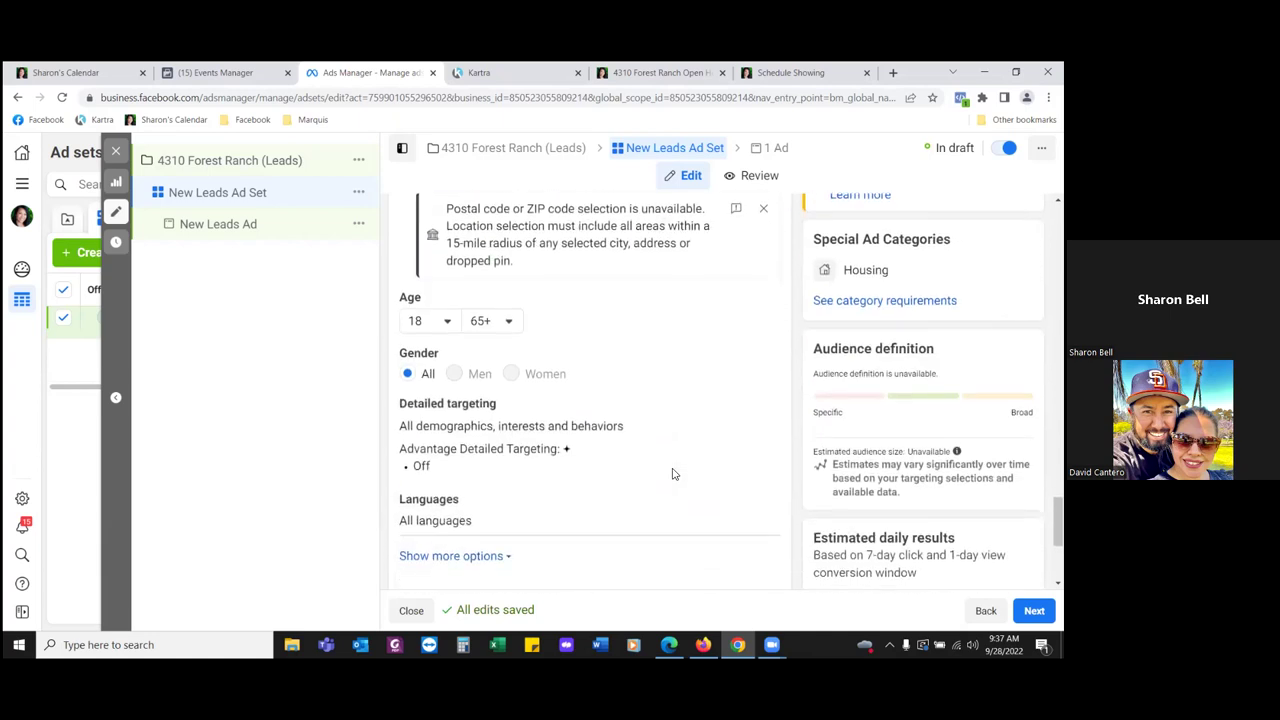
scroll(673, 474, down, 1)
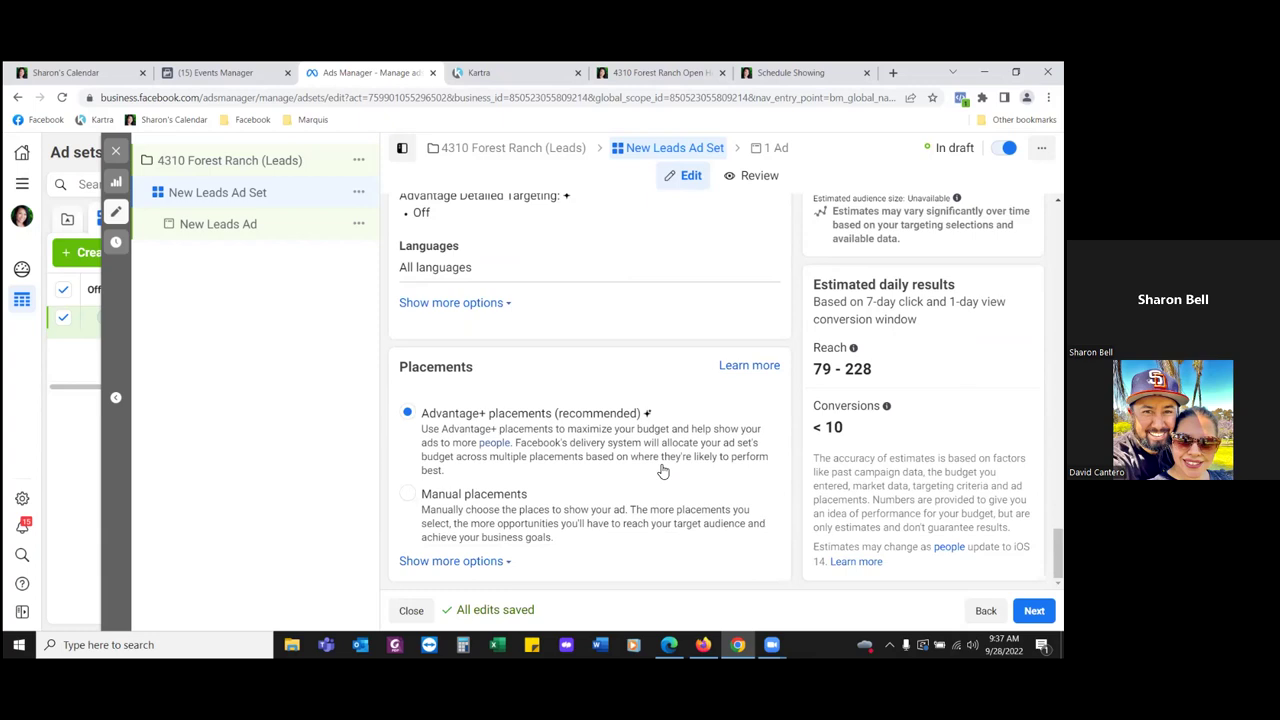
click(634, 483)
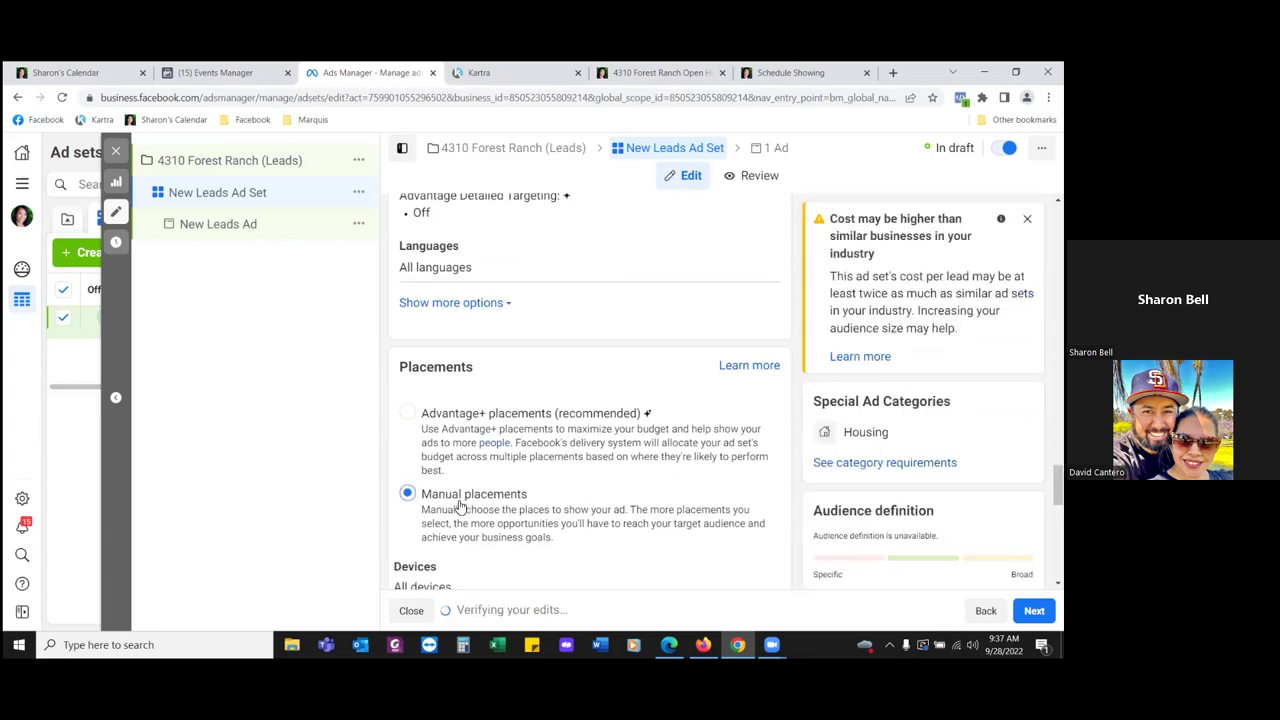
scroll(680, 478, down, 3)
scroll(725, 472, down, 1)
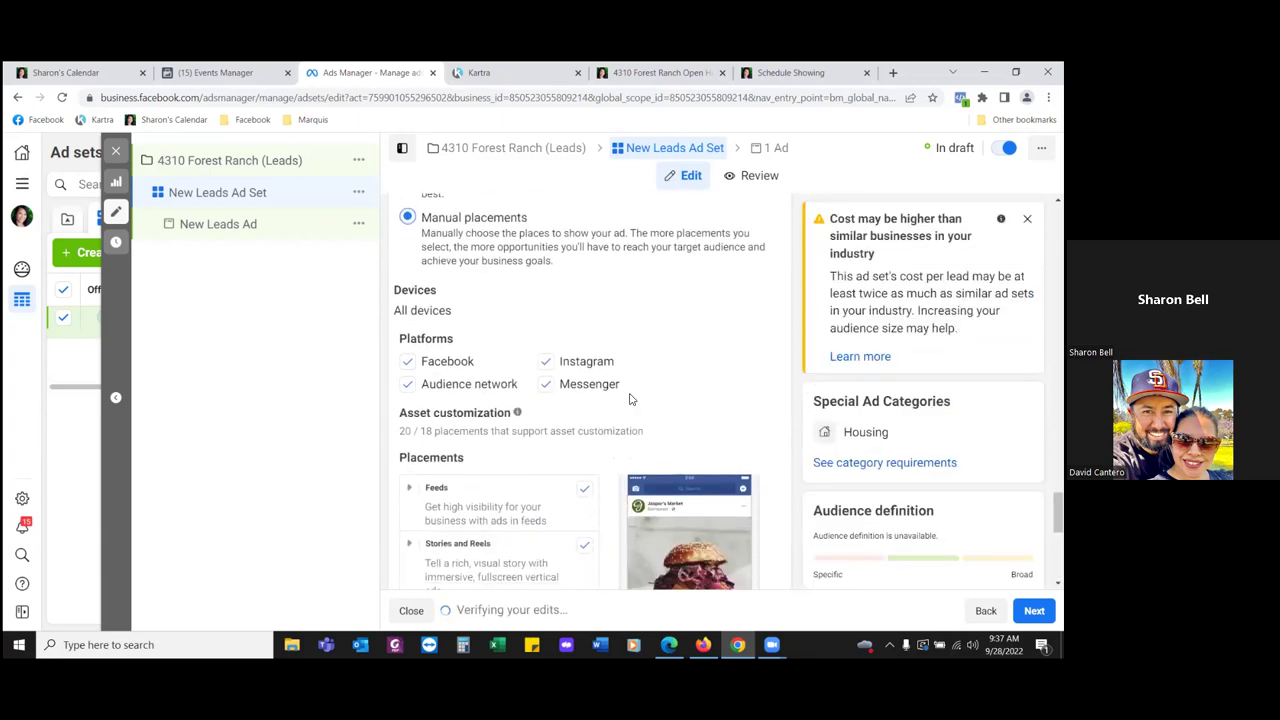
click(545, 361)
click(545, 384)
click(405, 387)
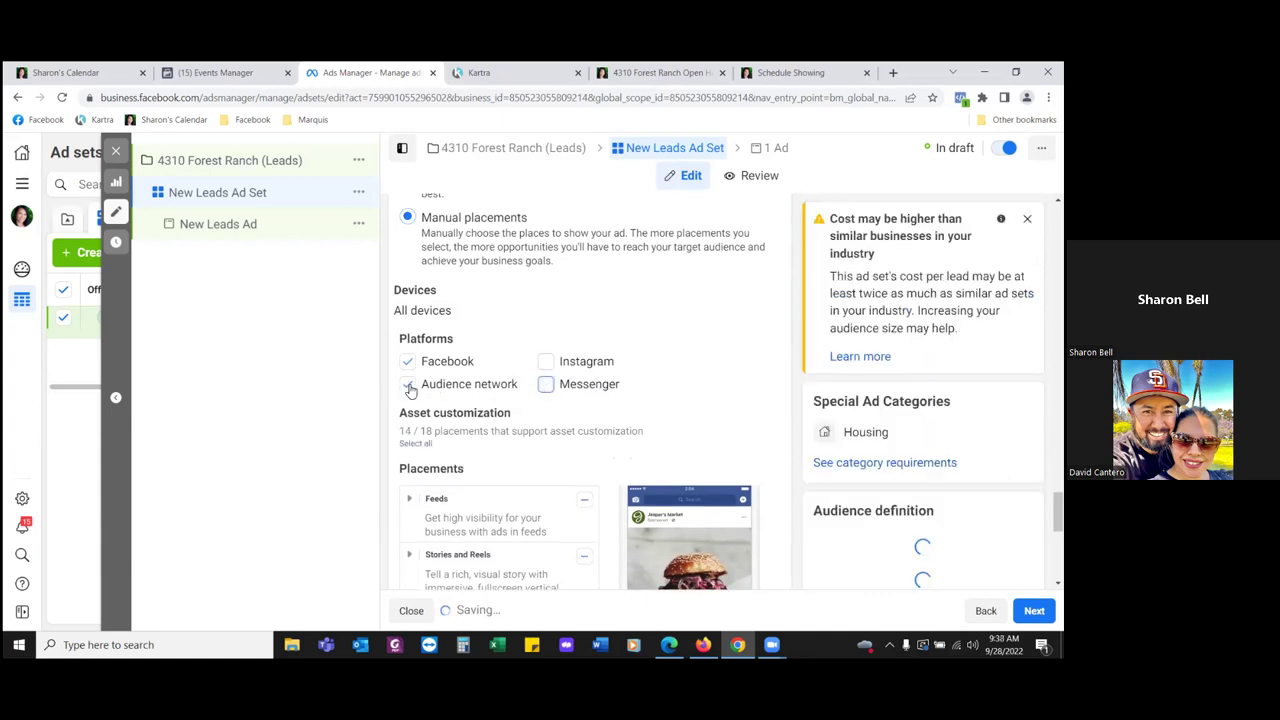
In Feeds, keep Instagram feed and exclude Facebook video feeds, right column and Business Explore.
scroll(655, 412, down, 2)
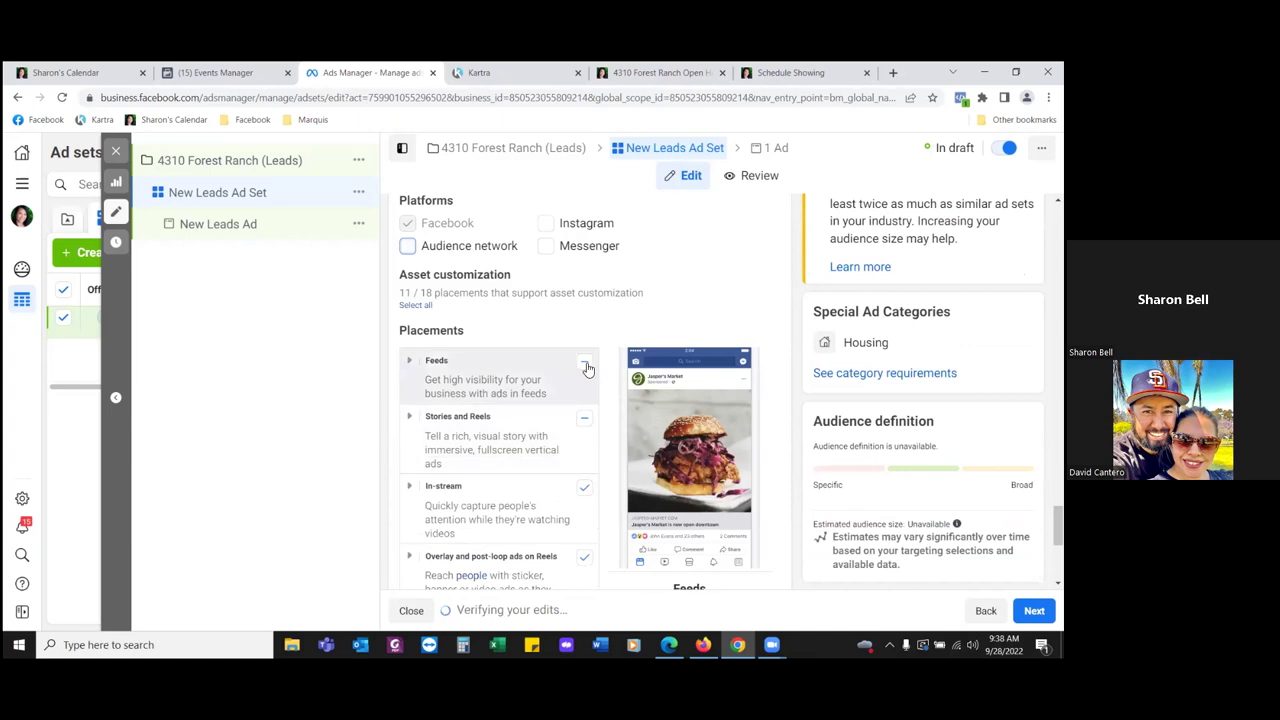
click(410, 366)
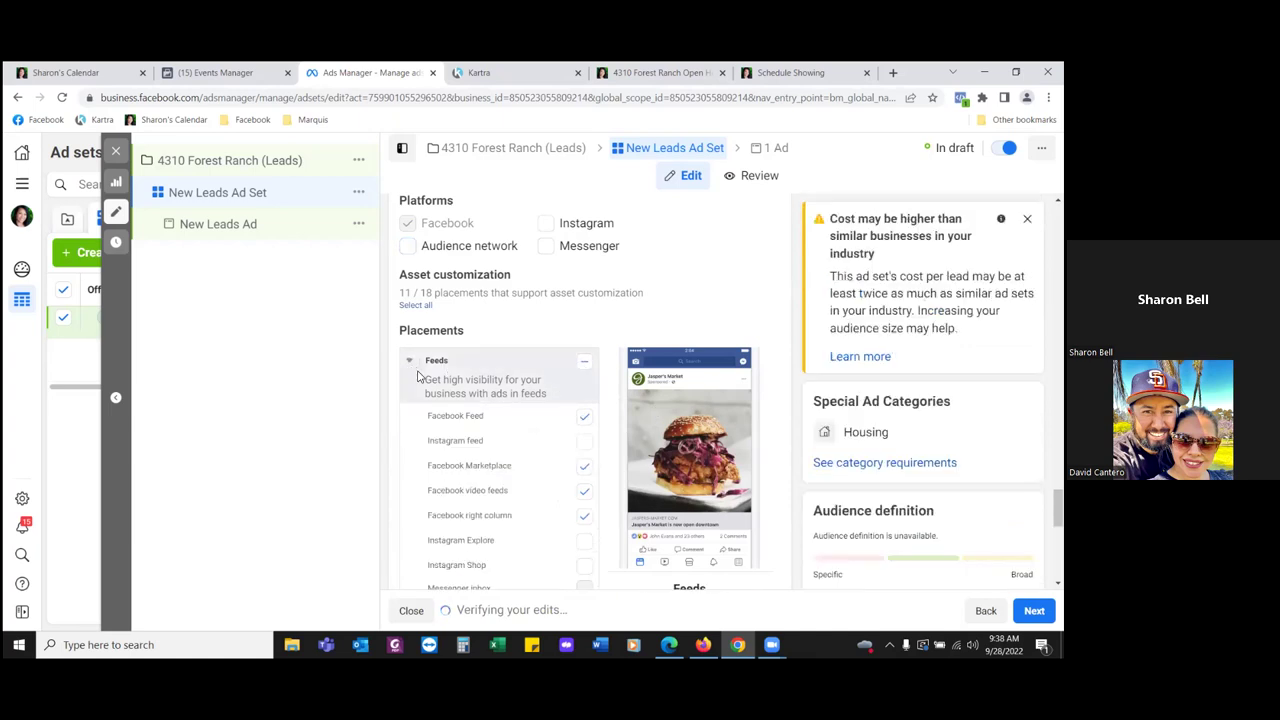
scroll(540, 526, down, 1)
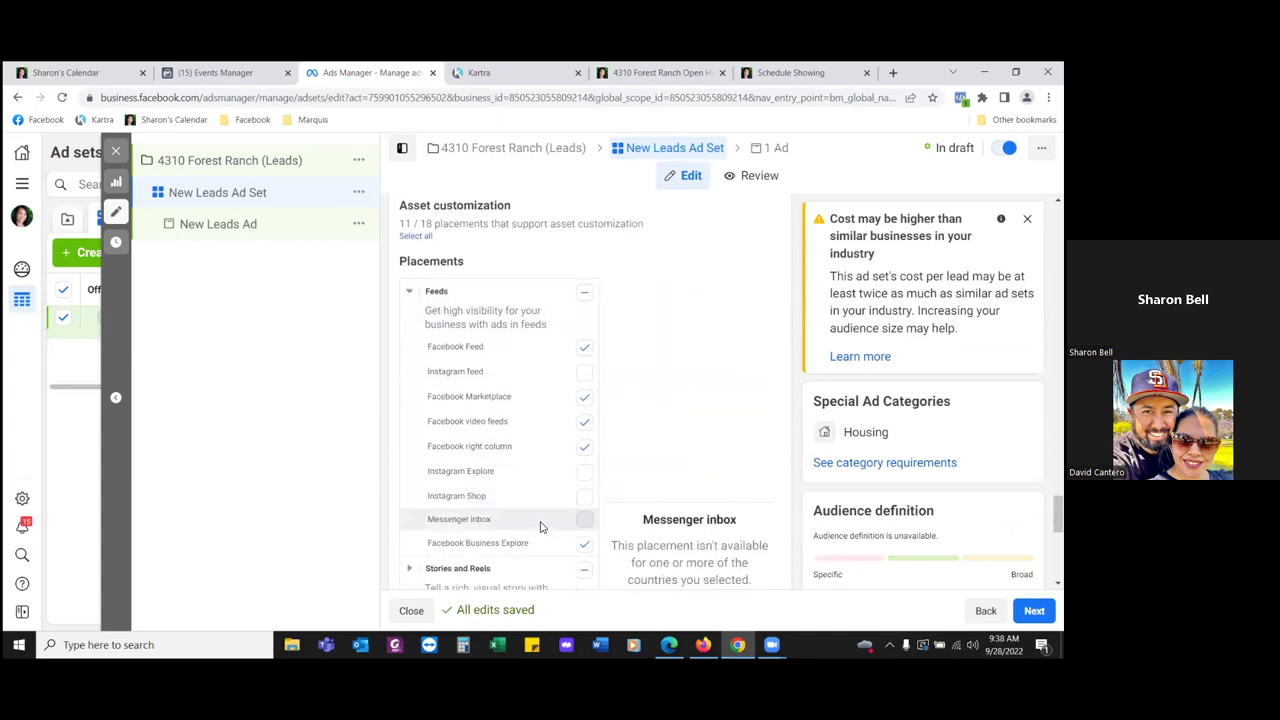
click(584, 371)
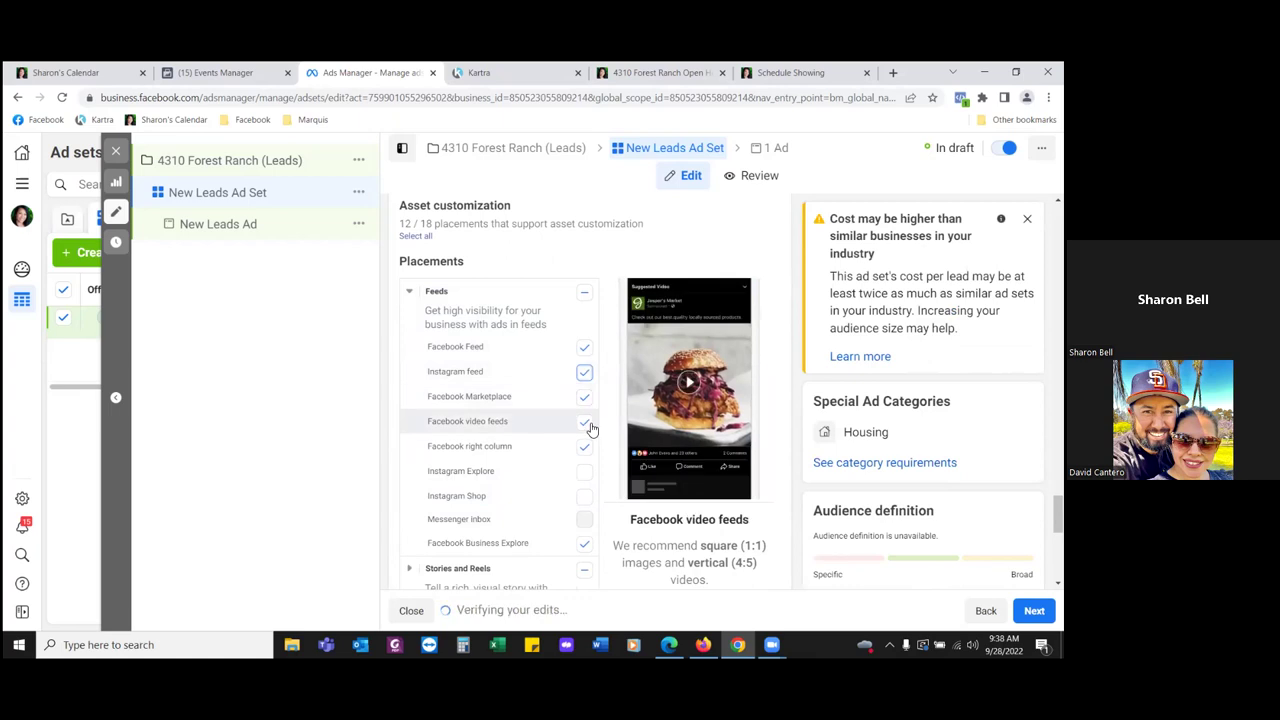
click(587, 424)
click(585, 447)
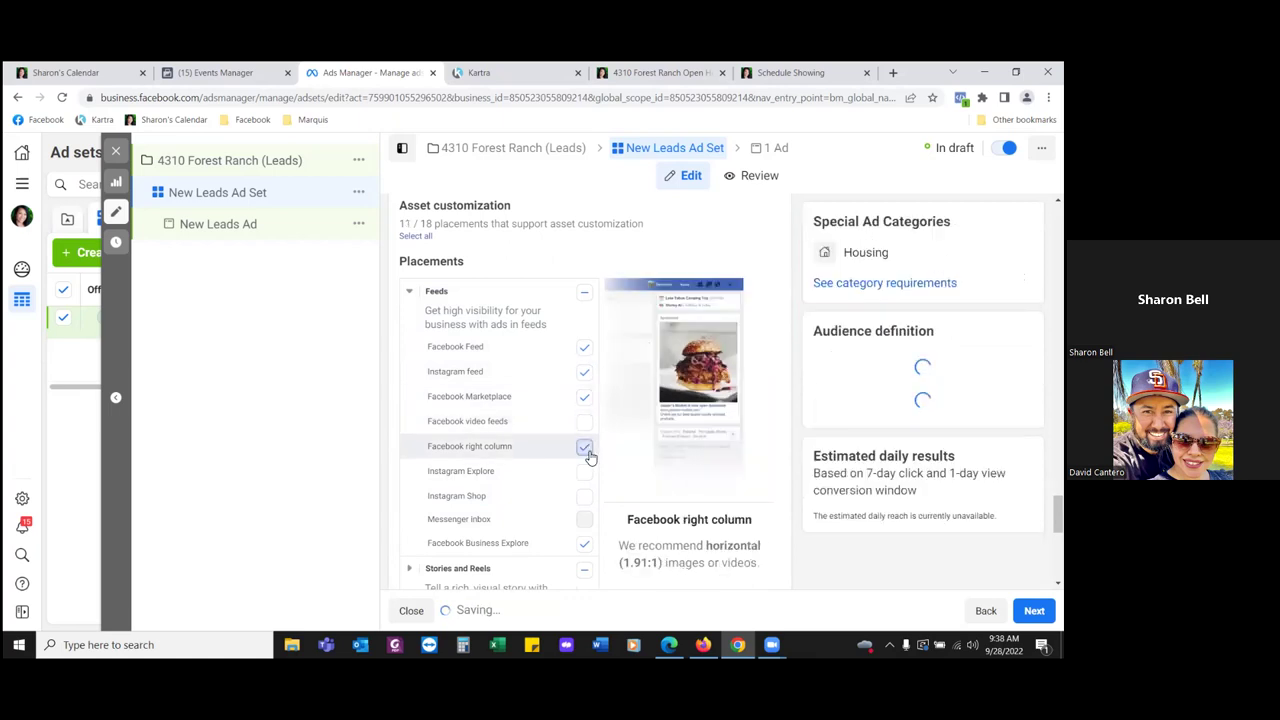
click(585, 547)
Exclude the In-stream, Reels overlay and post-loop, Search and In-article placements.
scroll(584, 530, down, 2)
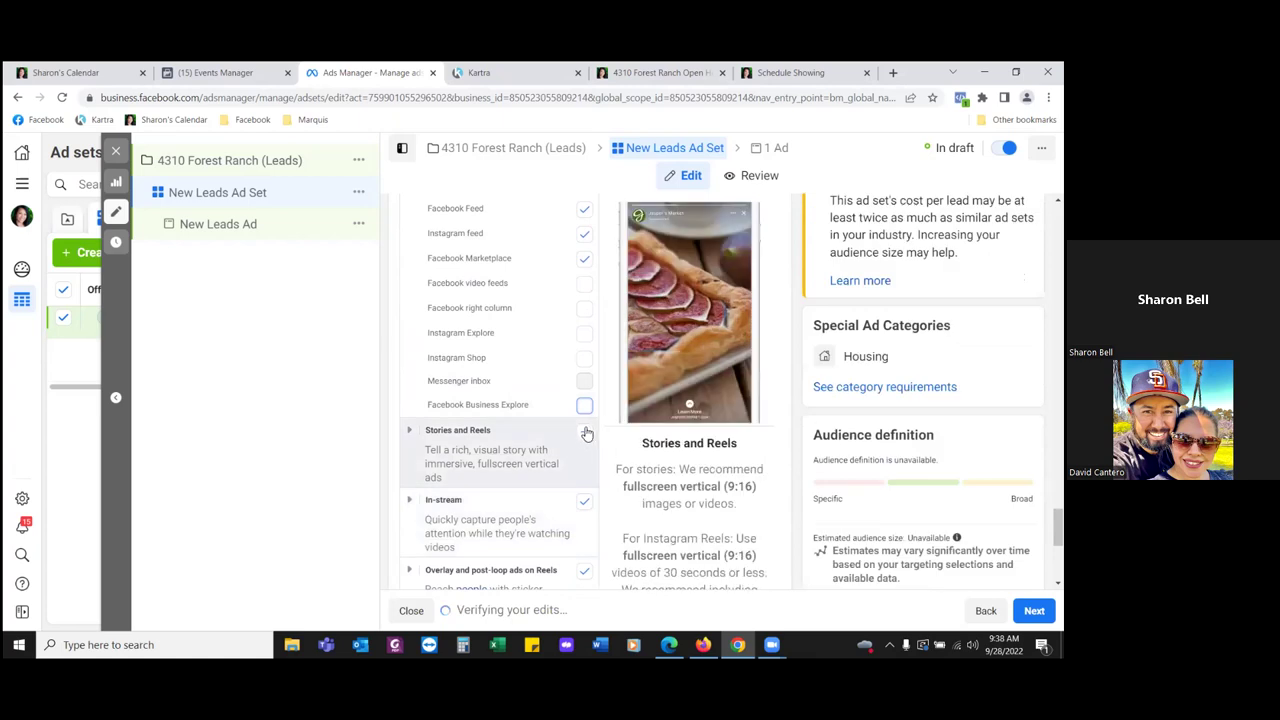
click(584, 502)
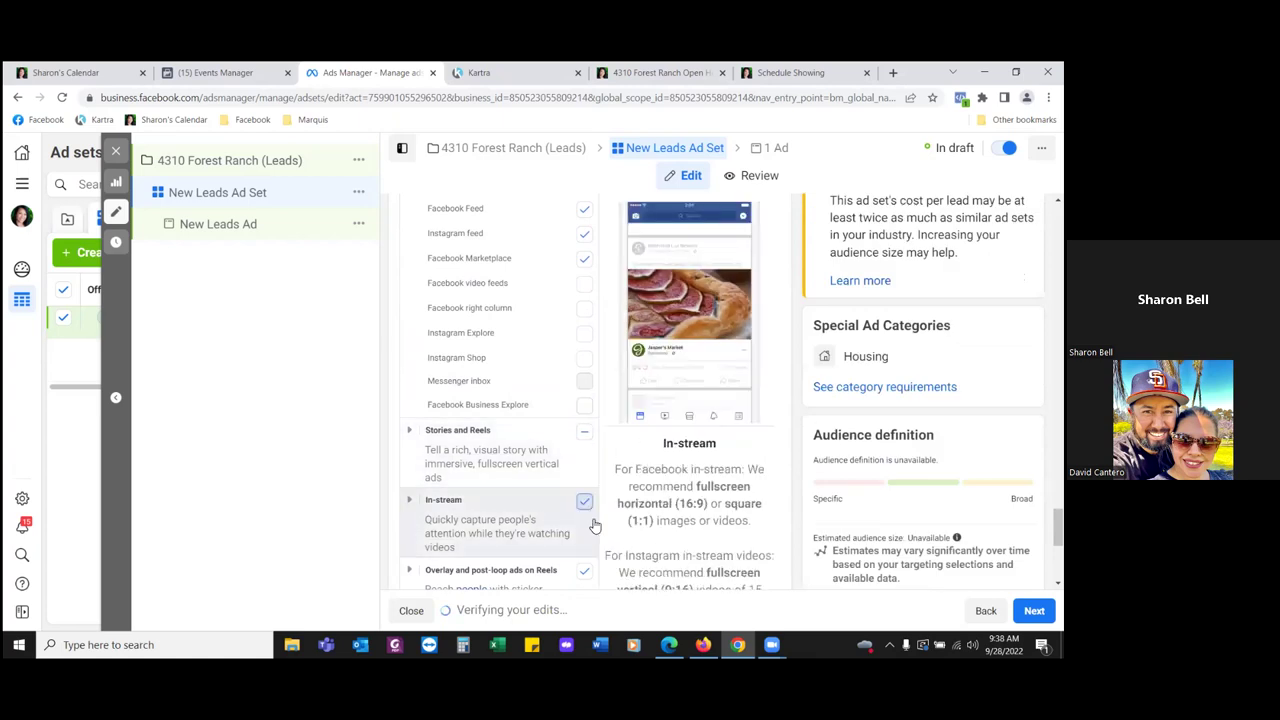
scroll(588, 500, down, 4)
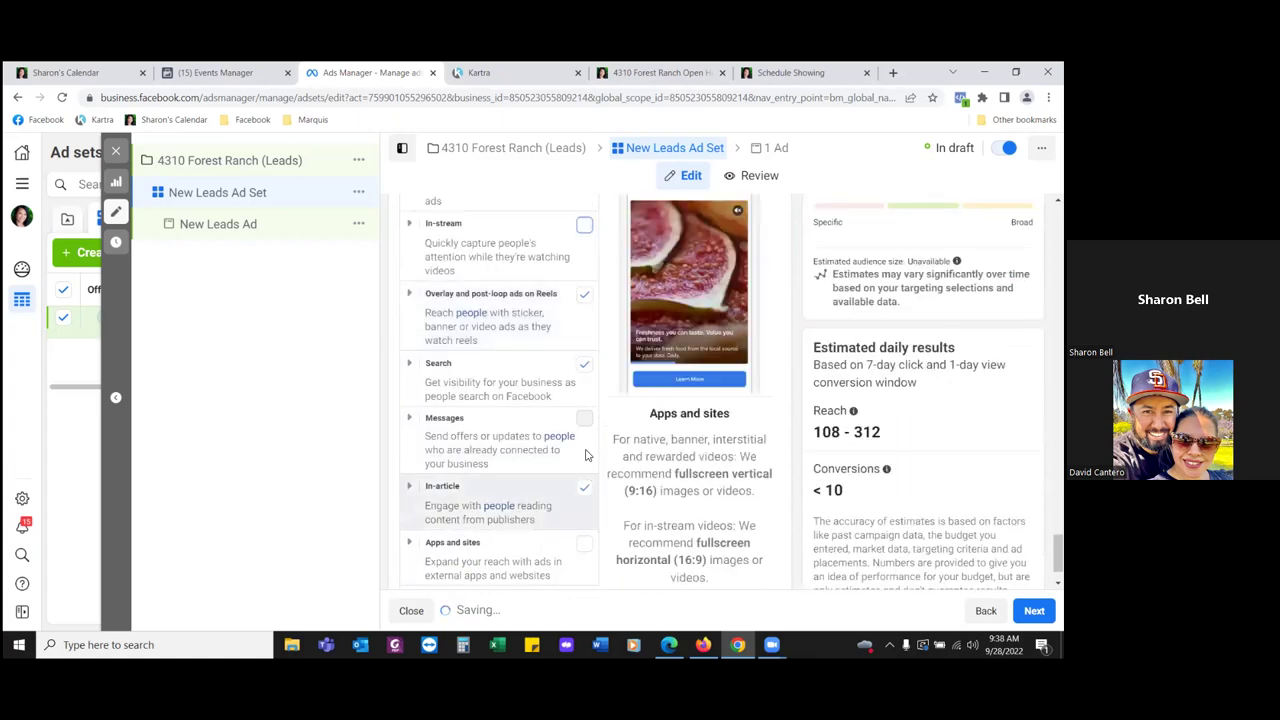
click(584, 294)
click(584, 364)
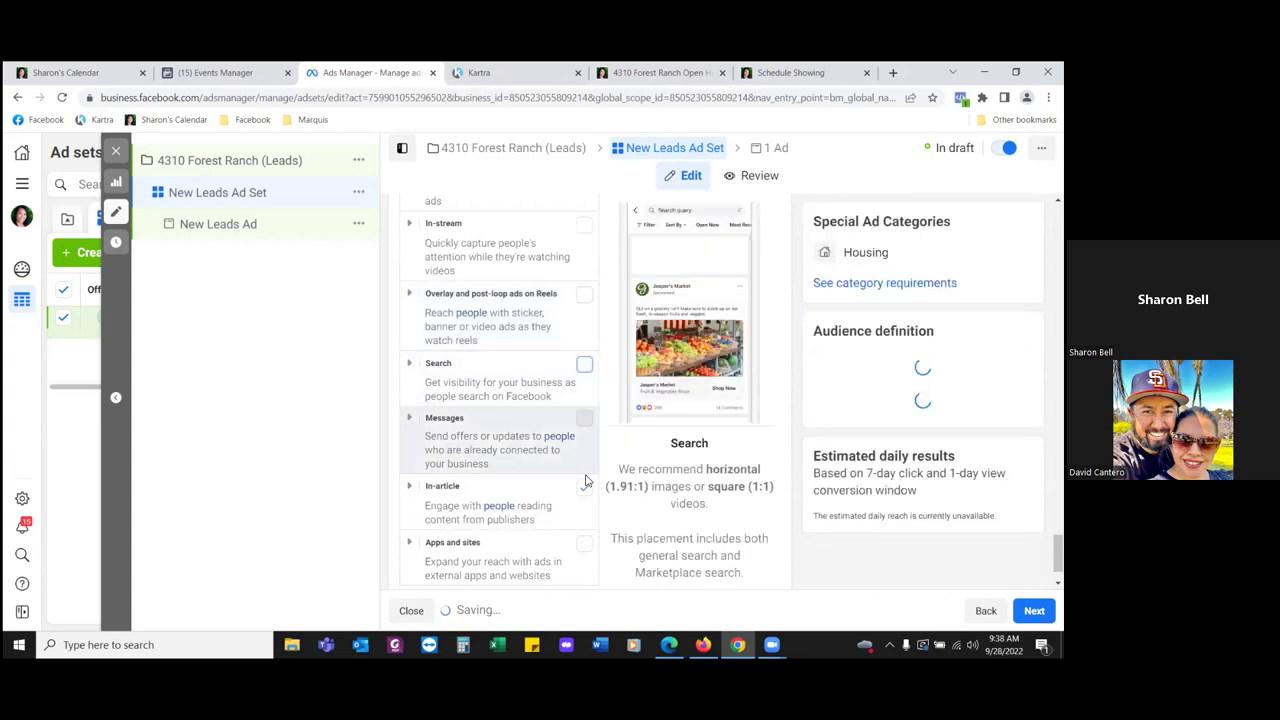
click(586, 497)
Exclude the Facebook Stories and Facebook Reels placements.
scroll(538, 545, down, 2)
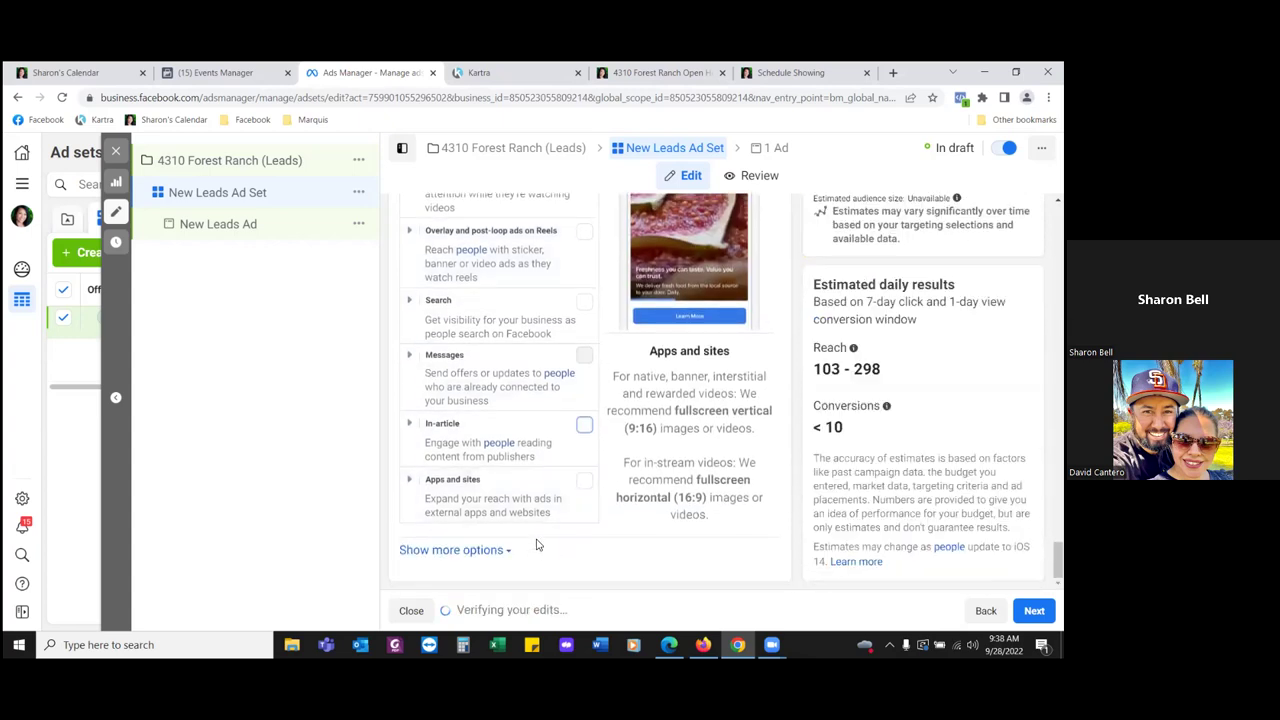
scroll(536, 540, up, 3)
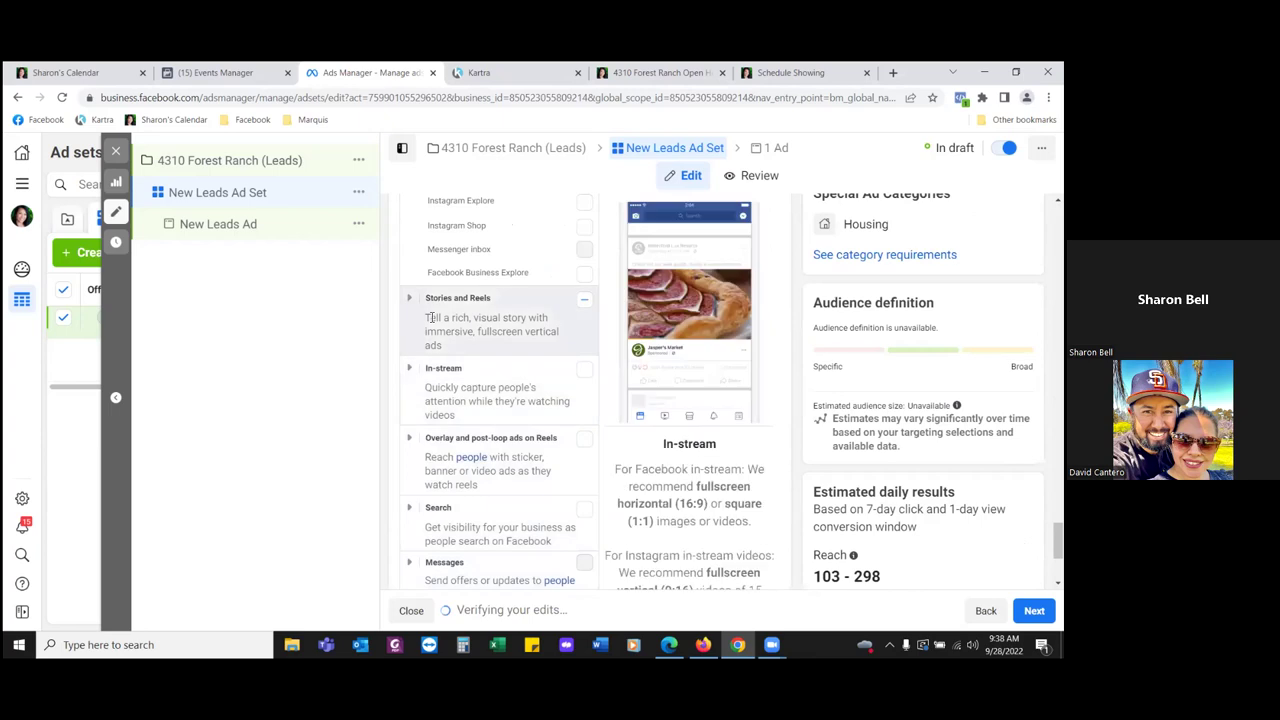
click(406, 300)
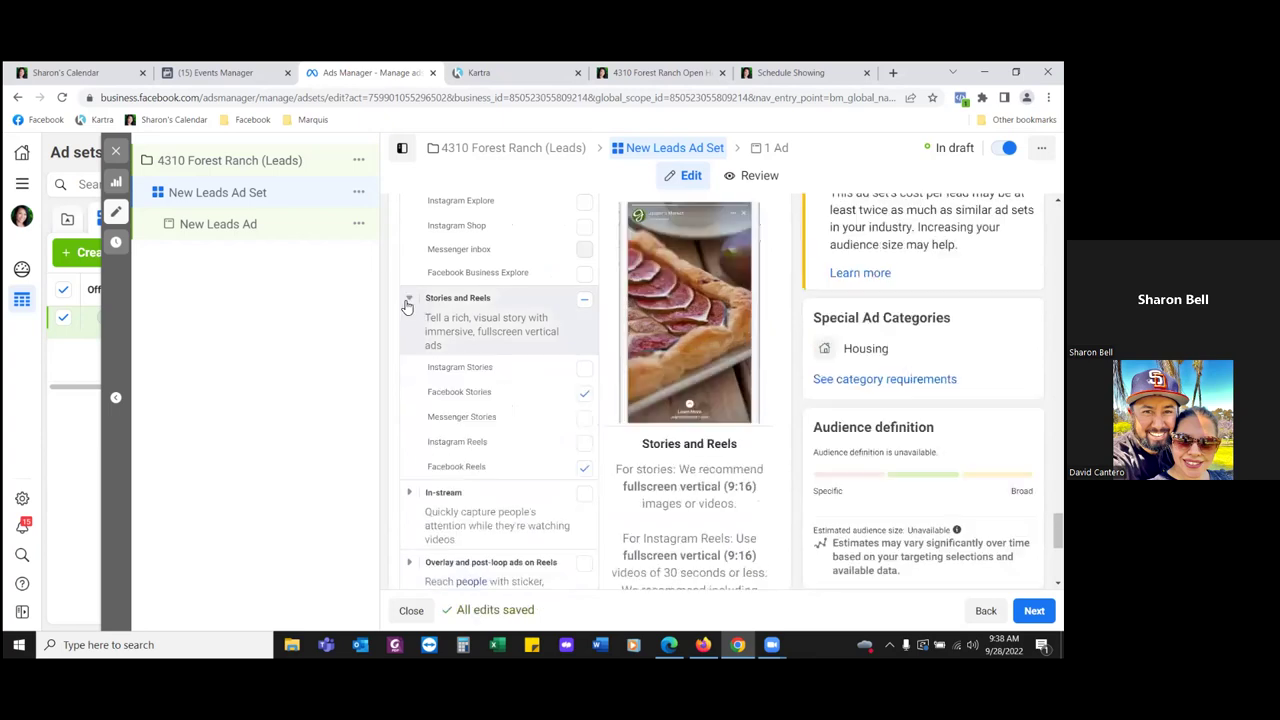
click(584, 393)
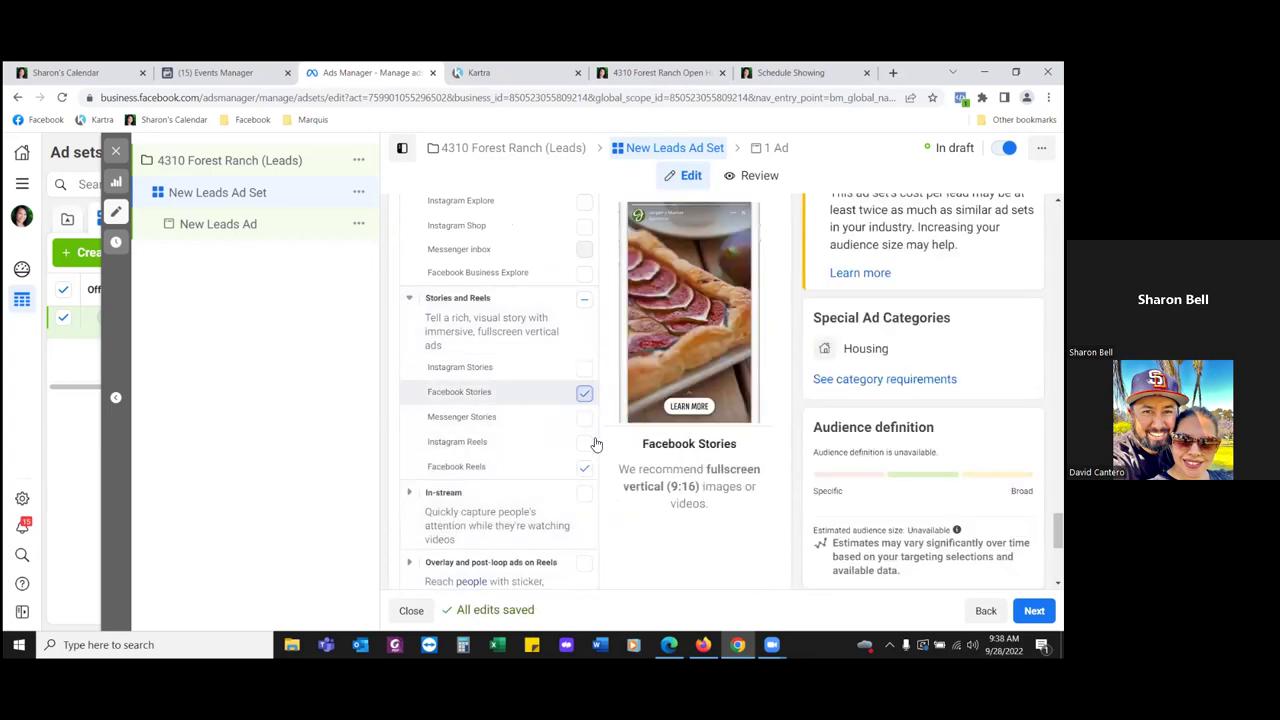
click(585, 470)
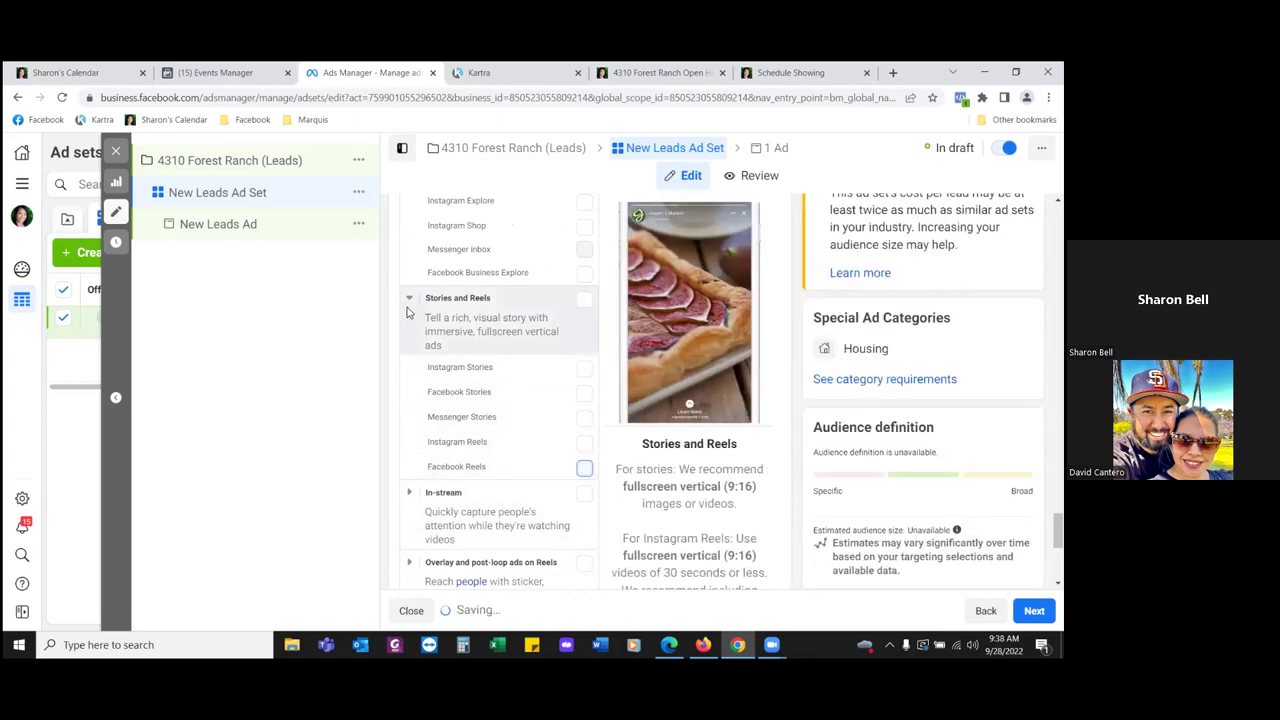
click(409, 299)
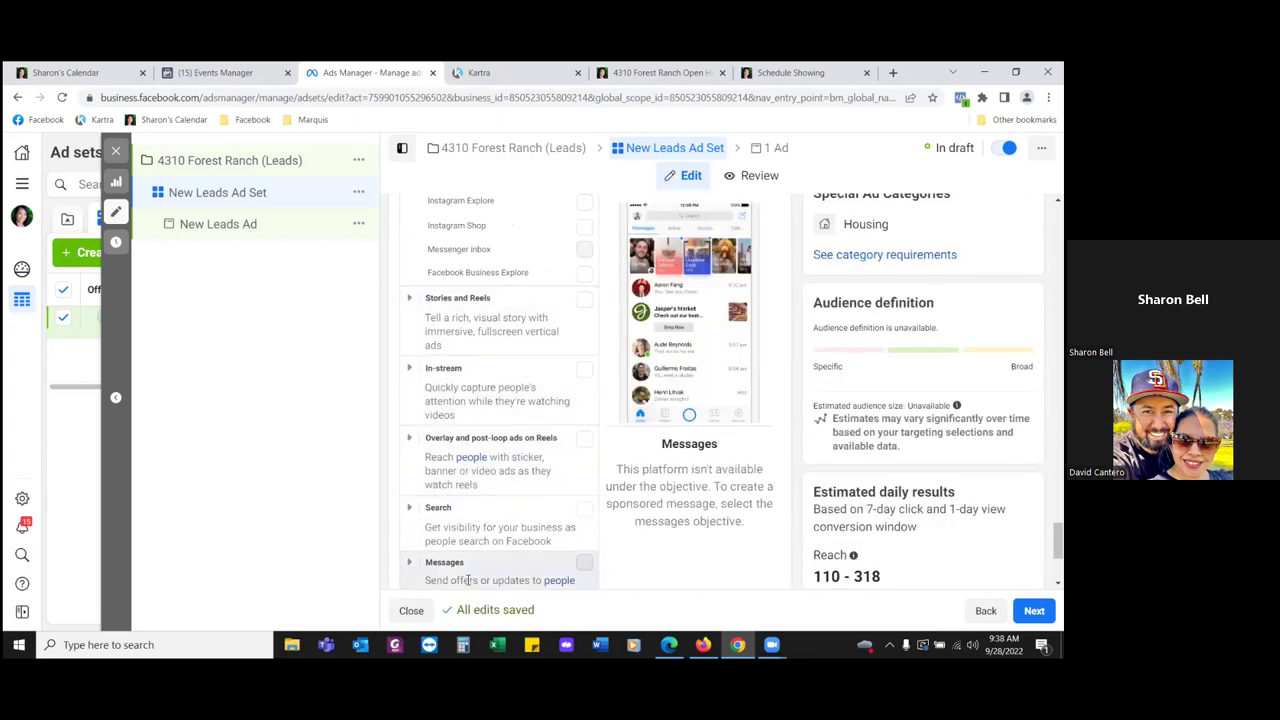
scroll(470, 505, down, 2)
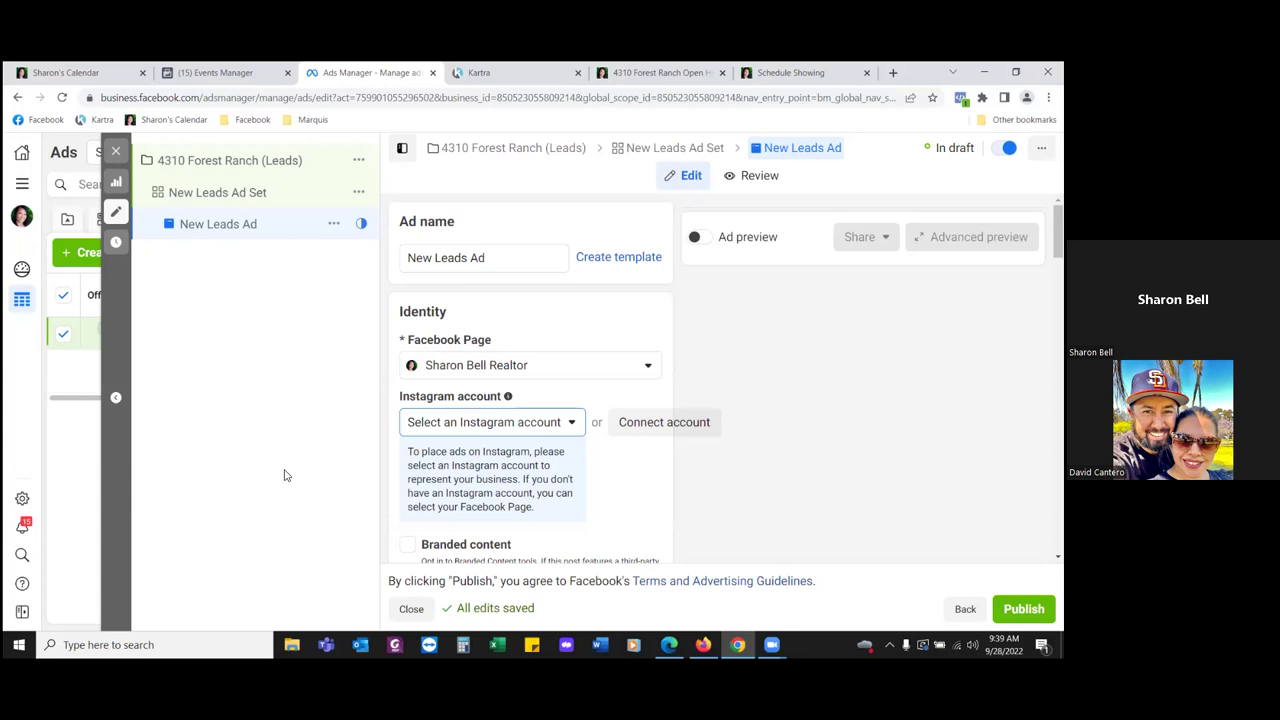
Rename the ad set '4310 FRW - $75 MP' and continue to the ad level.
click(248, 194)
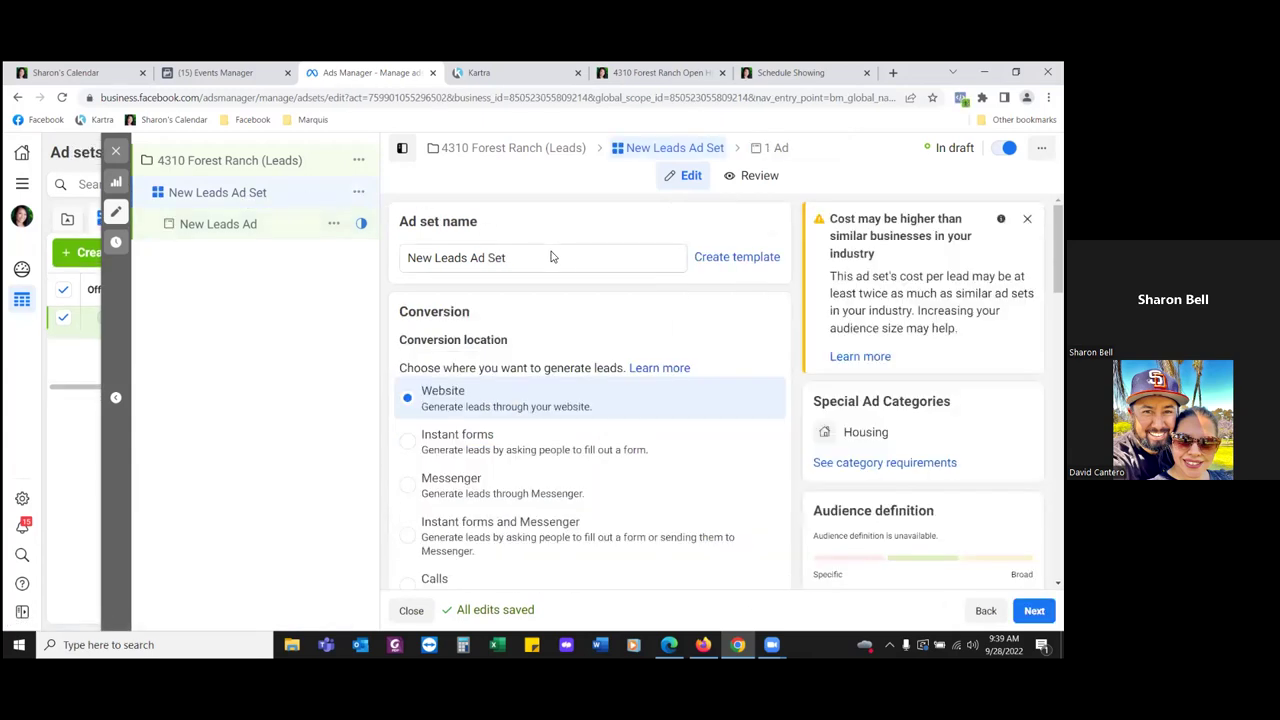
drag(507, 258, 410, 260)
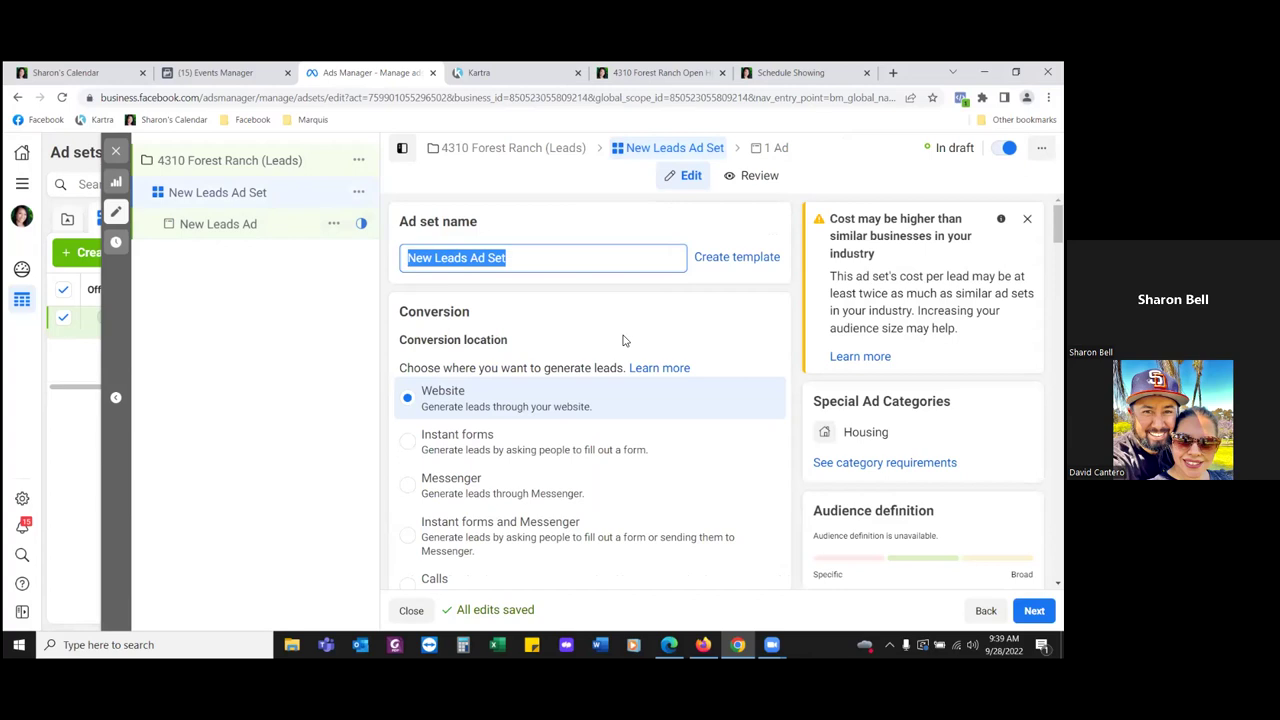
key(BackSpace)
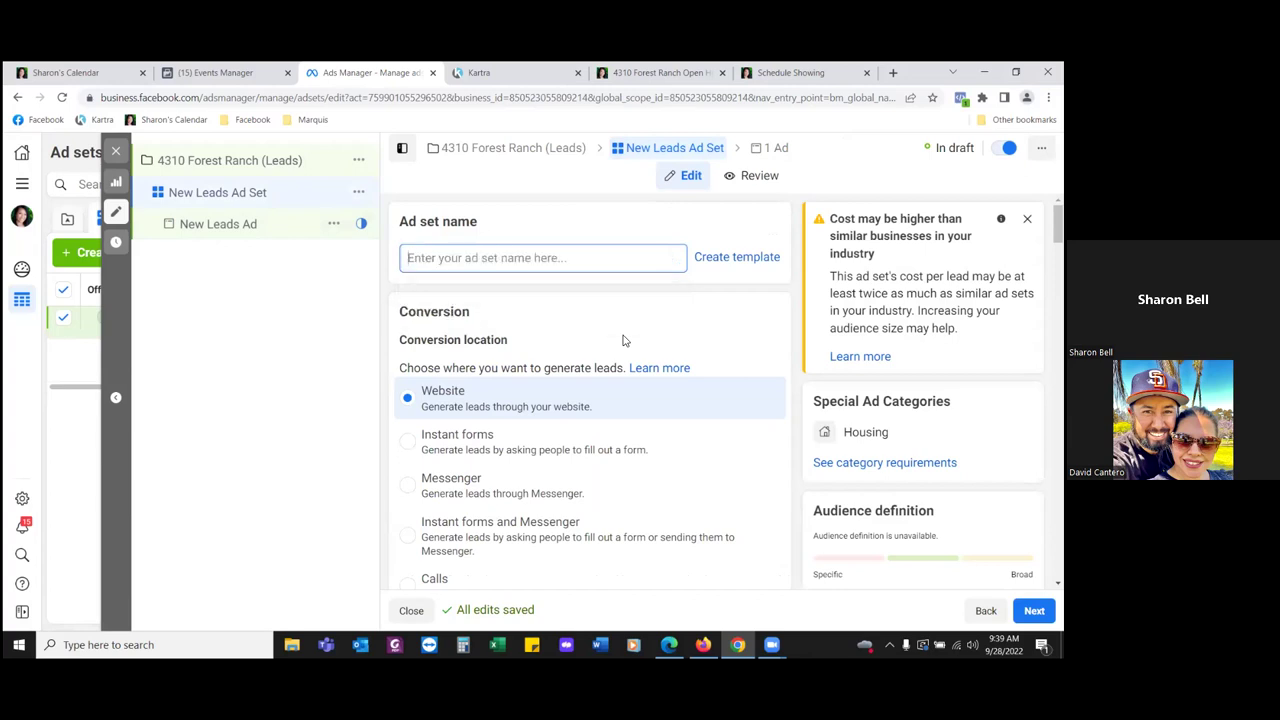
text(4310 FRW $7)
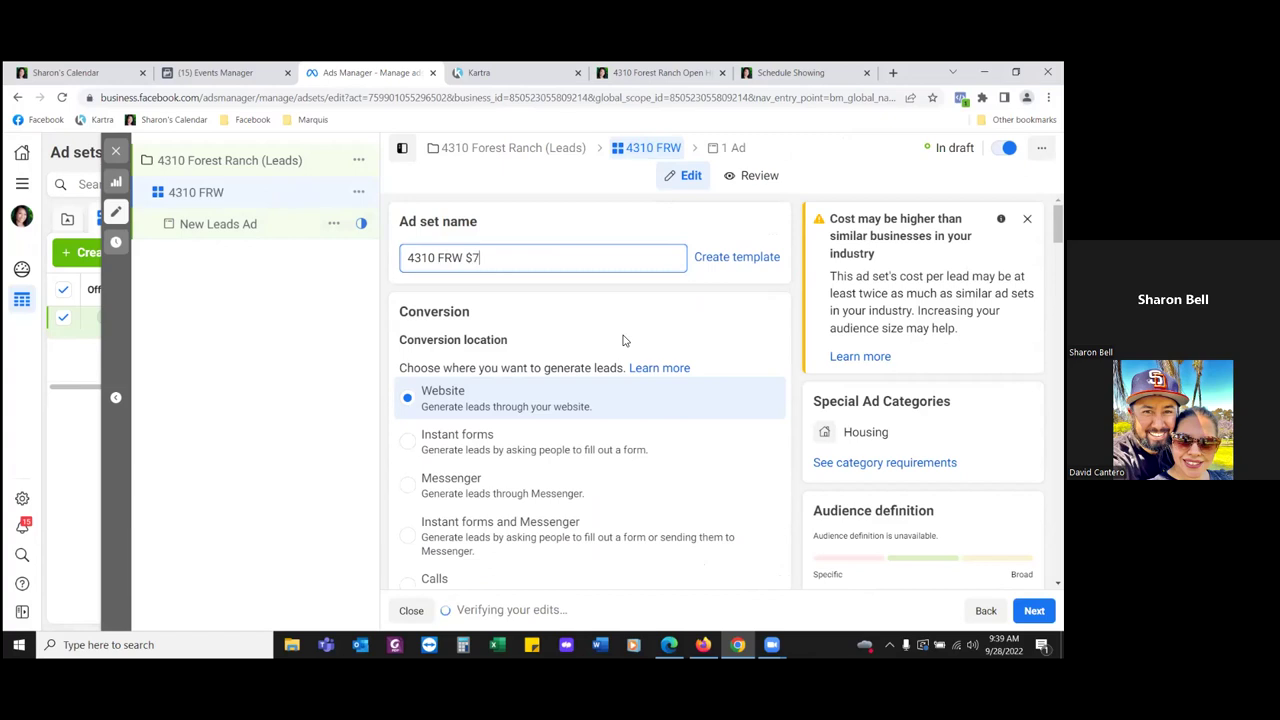
key(BackSpace)
key(BackSpace)
key(BackSpace)
key(BackSpace)
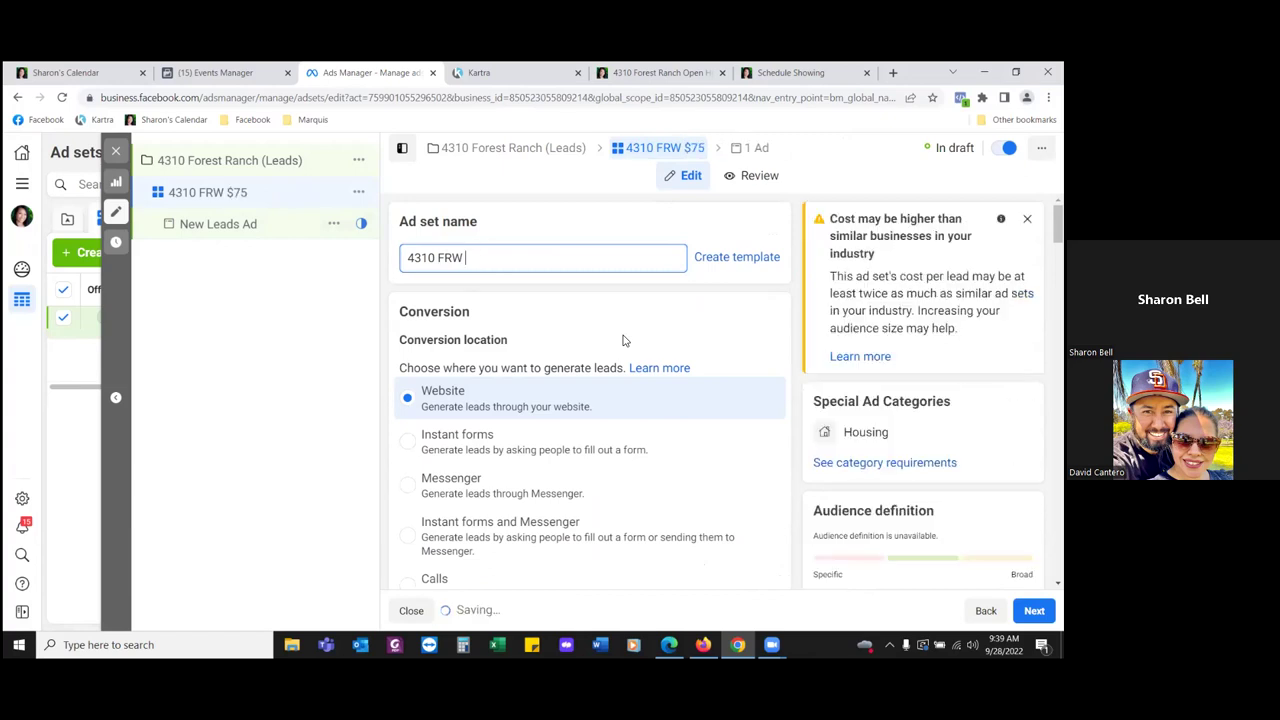
text(- $)
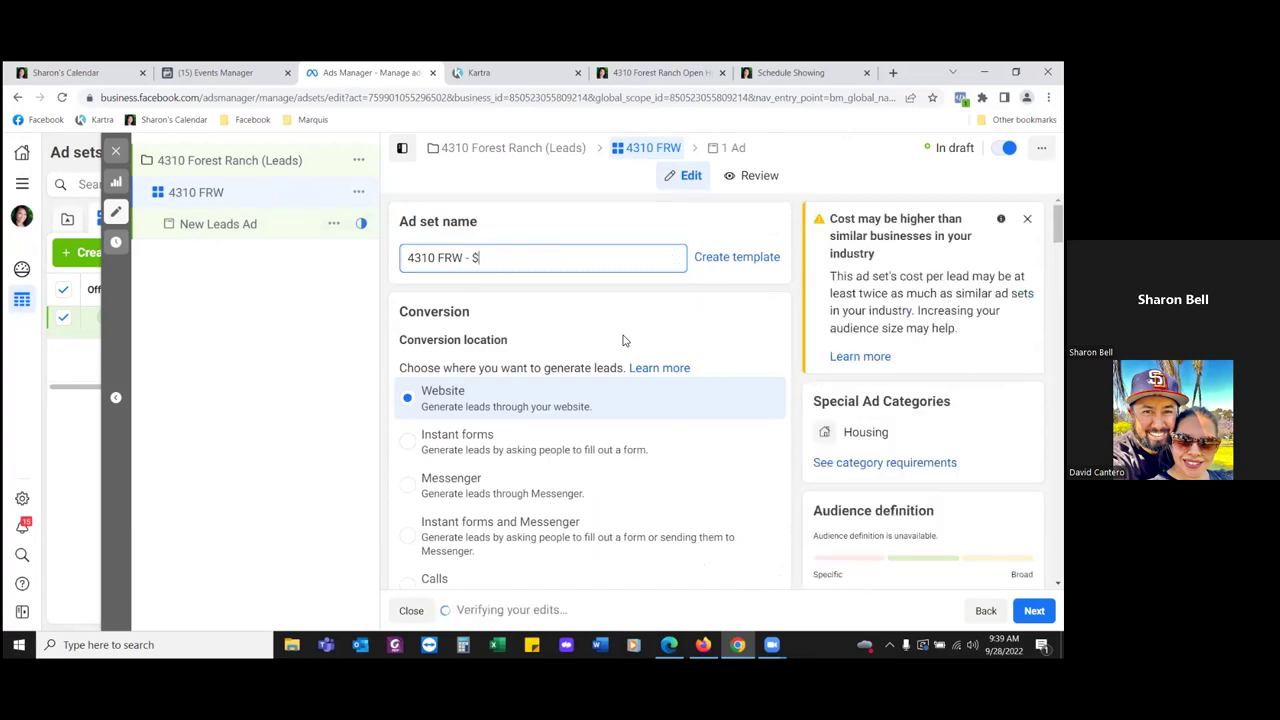
text(75)
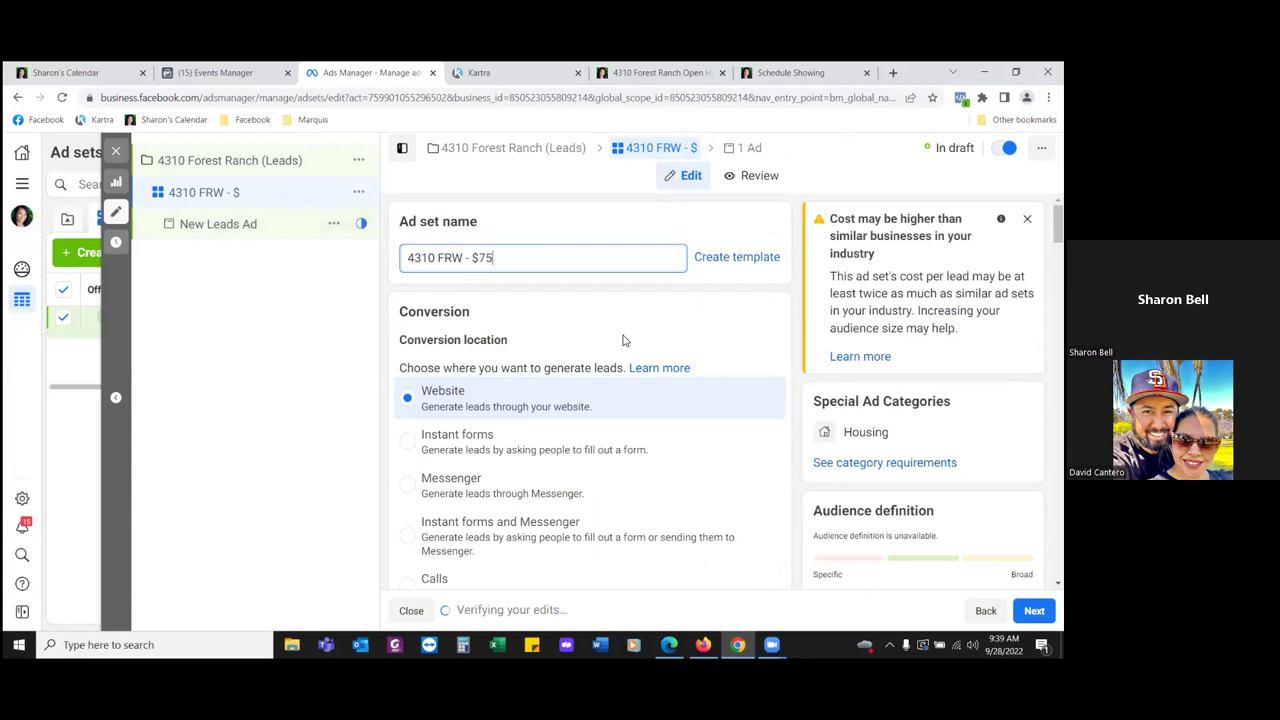
text( MP)
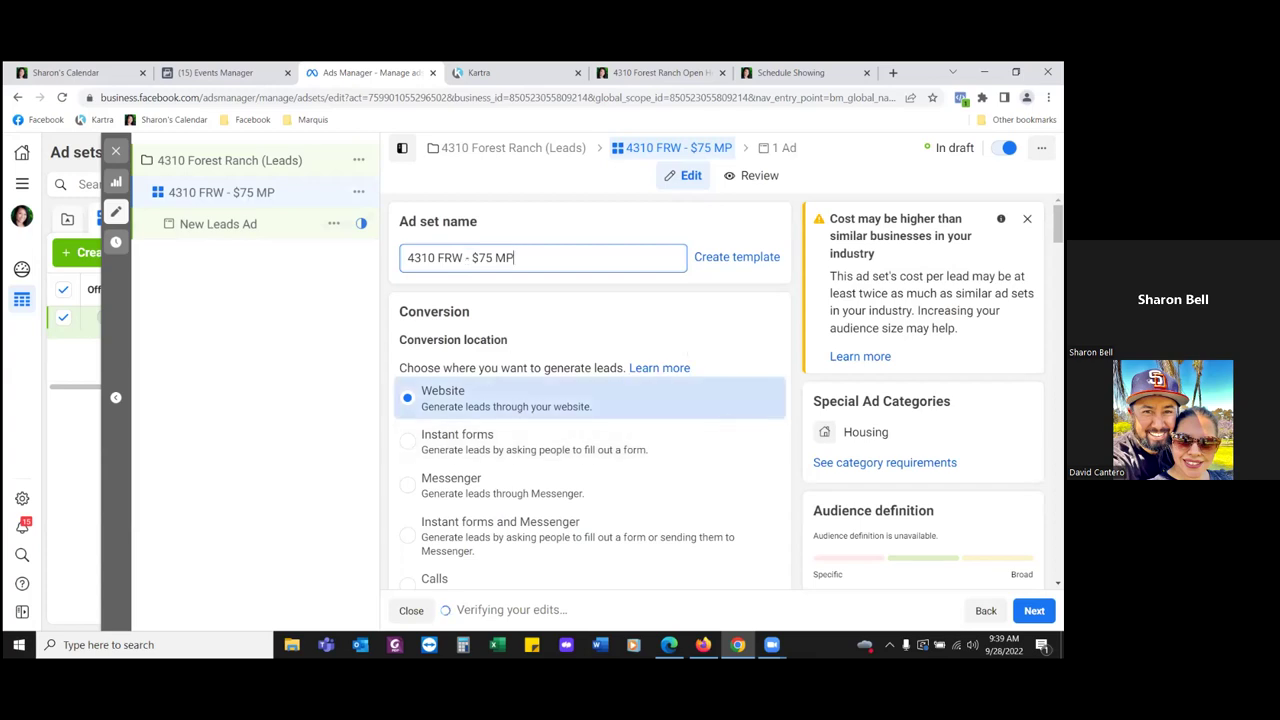
click(1034, 610)
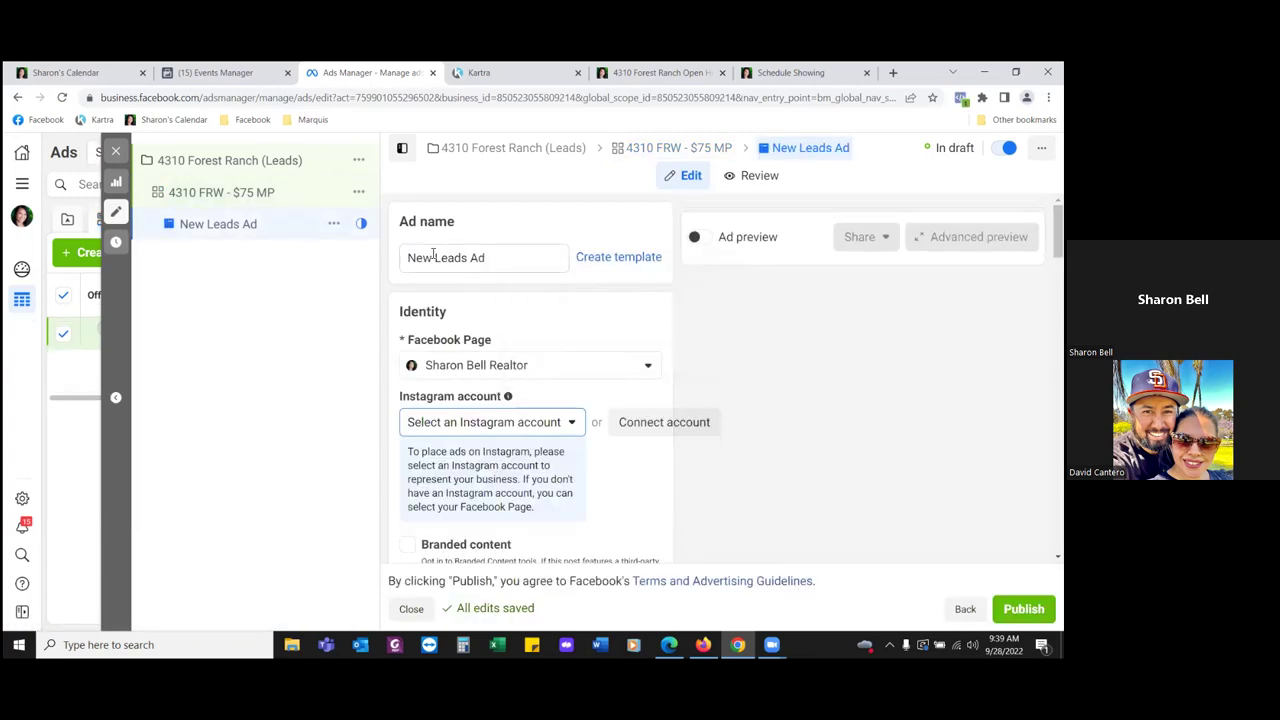
Select the realtor's Instagram account and start renaming the ad '4310 FRW Video'.
click(571, 427)
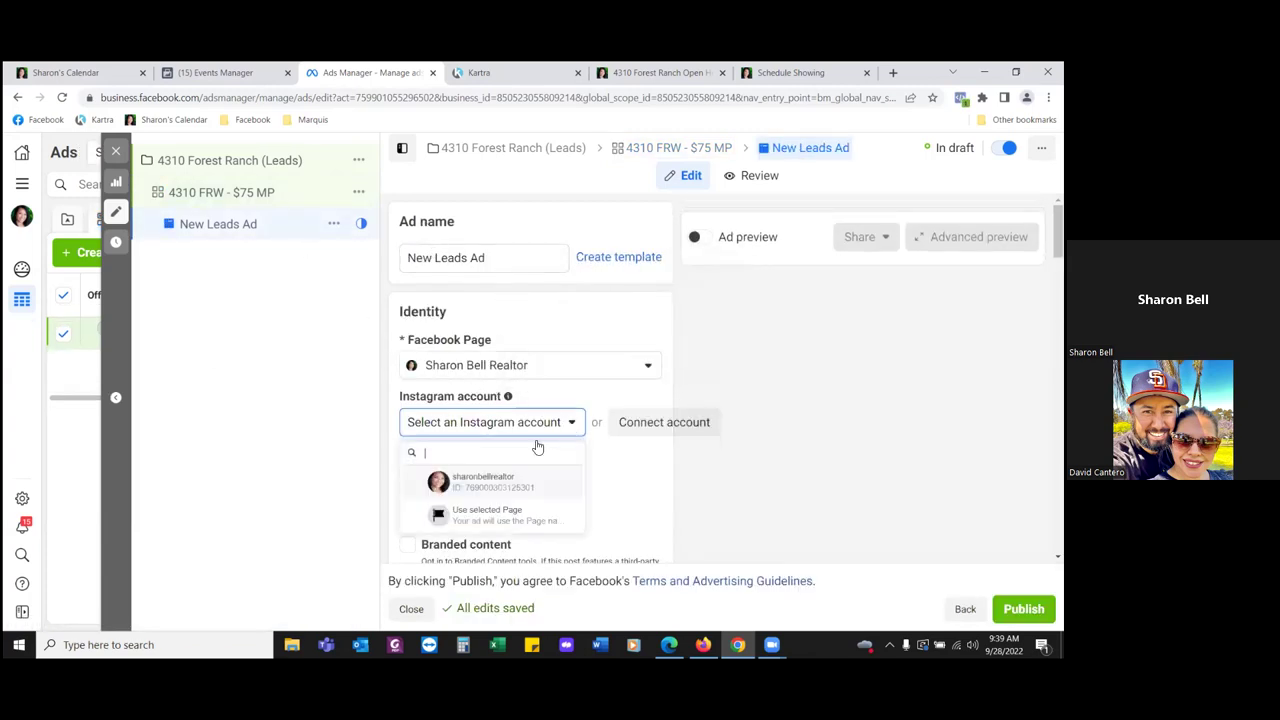
click(512, 487)
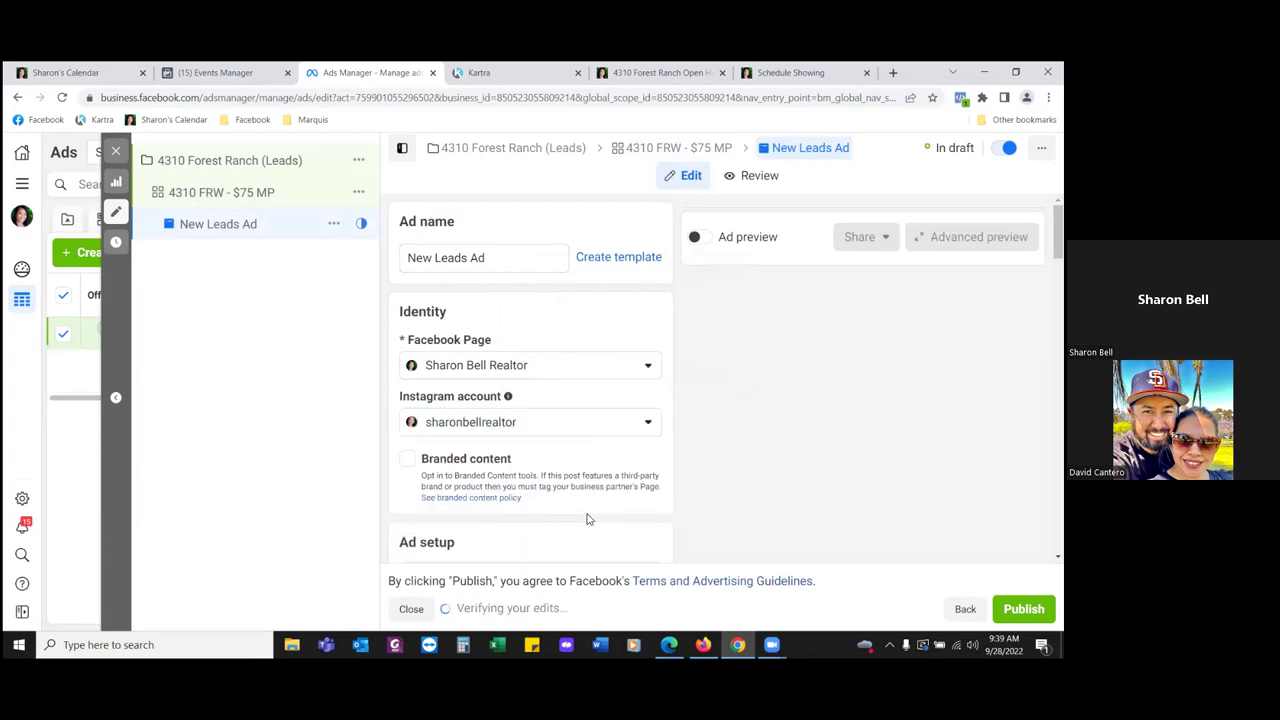
drag(543, 260, 320, 260)
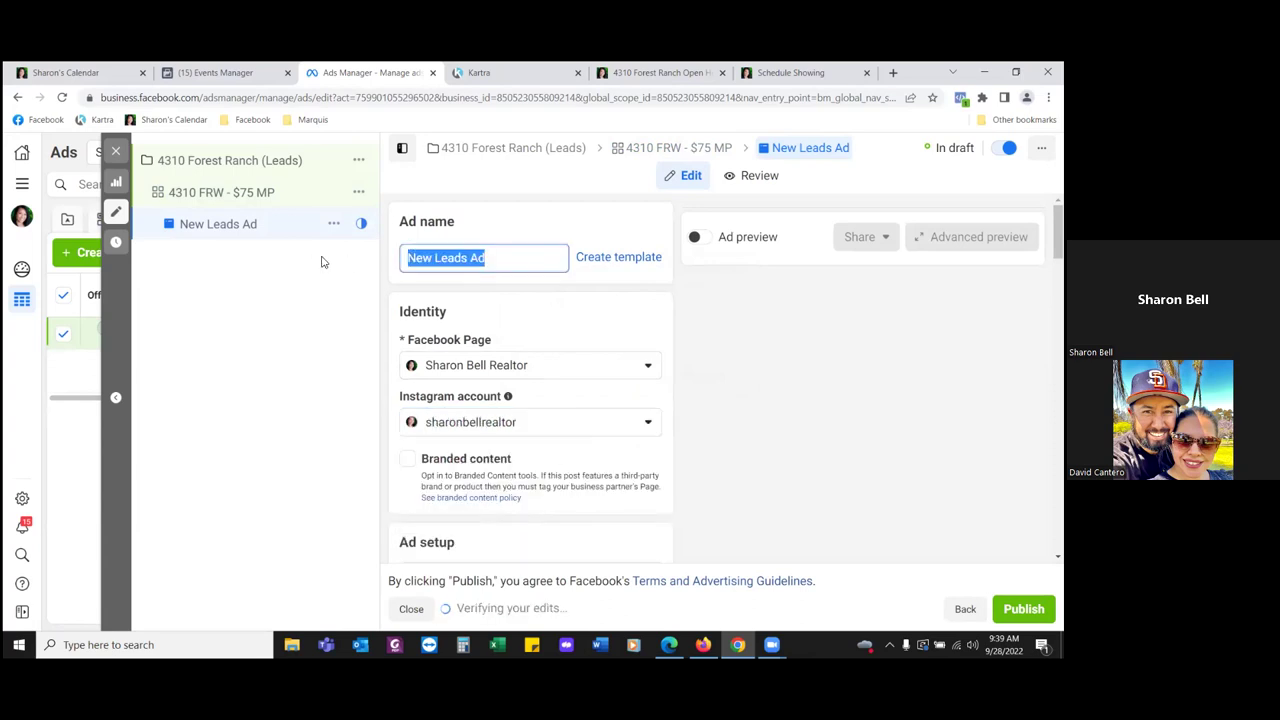
text(4310 FRW Video)
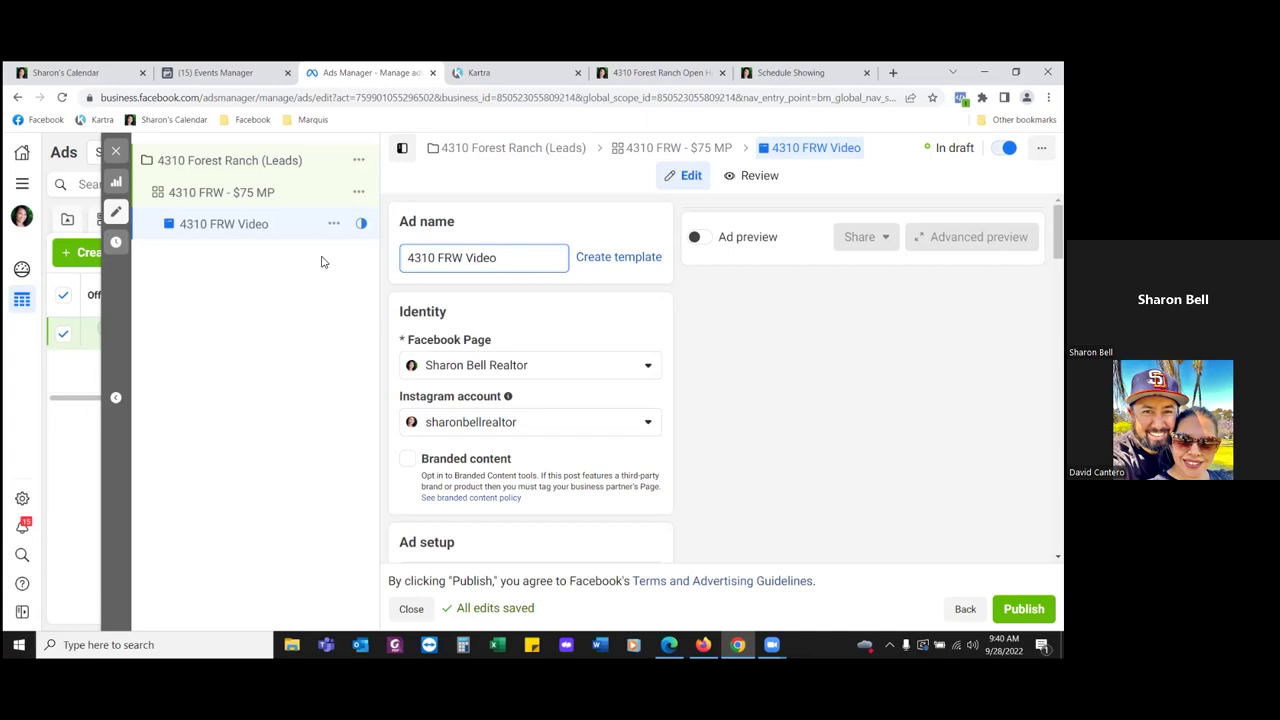
click(700, 73)
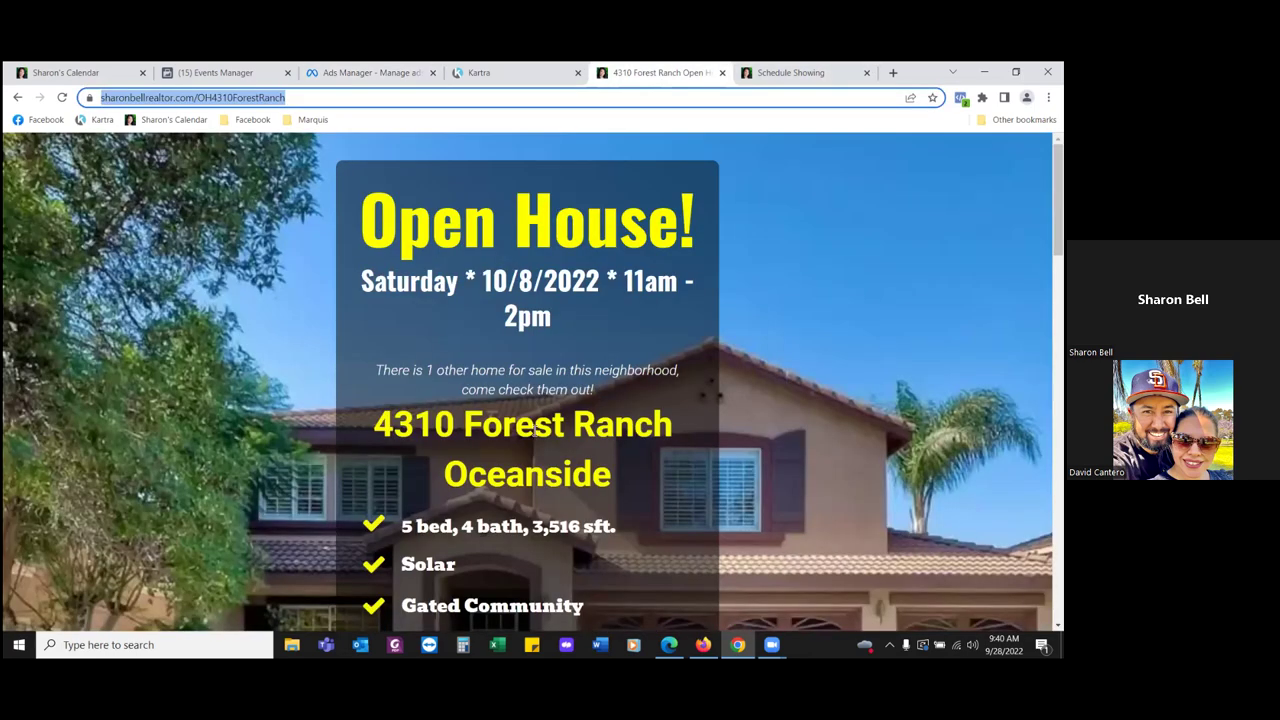
scroll(675, 422, down, 3)
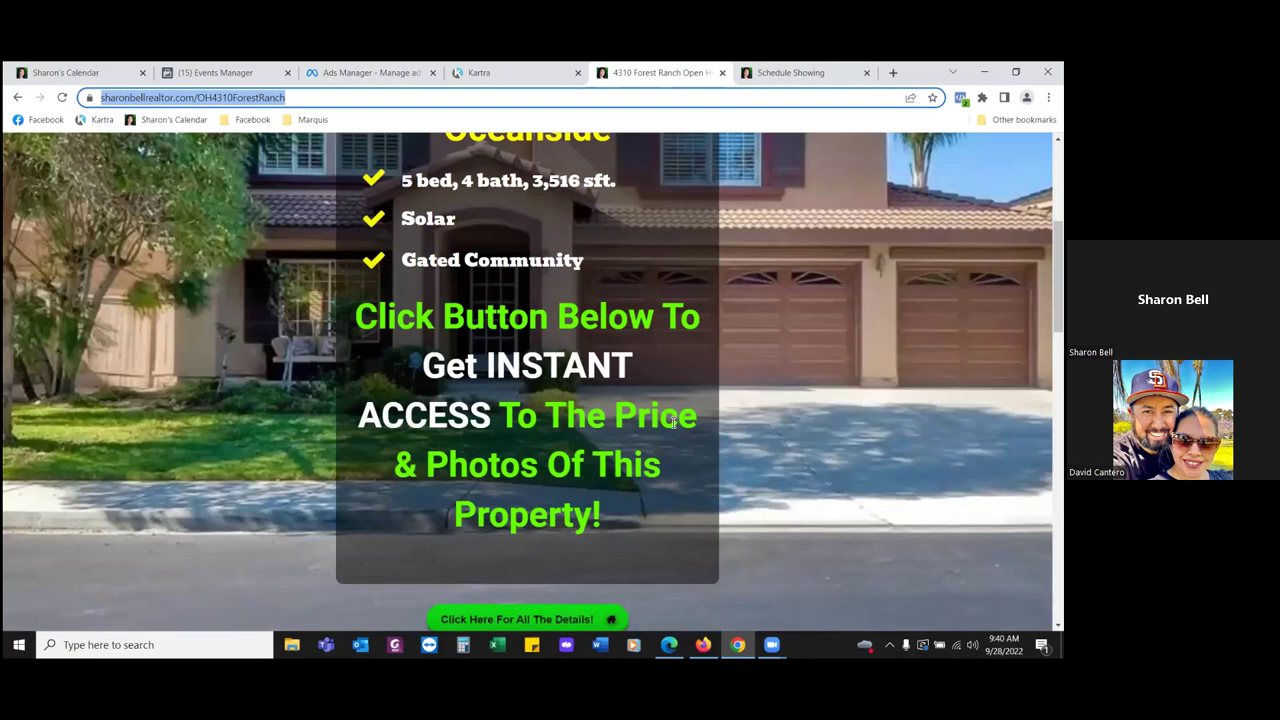
scroll(675, 422, up, 3)
scroll(675, 422, up, 1)
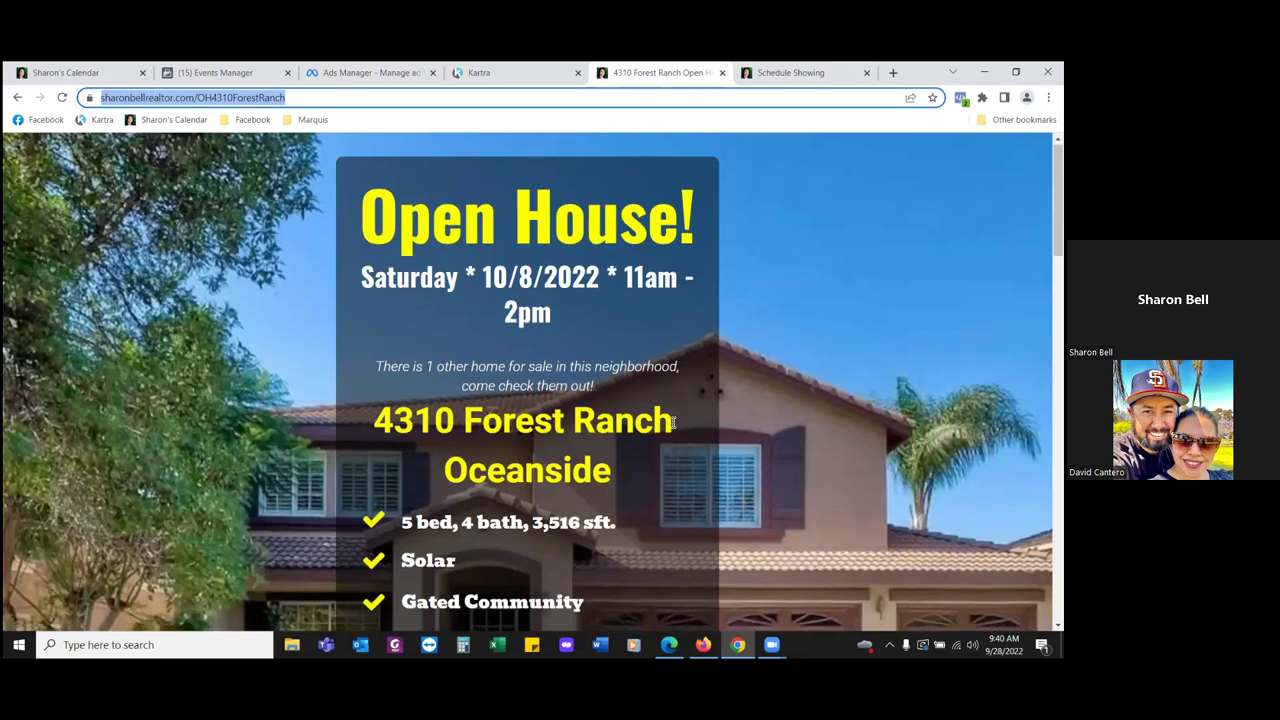
scroll(675, 422, down, 1)
scroll(673, 422, down, 2)
scroll(673, 422, up, 2)
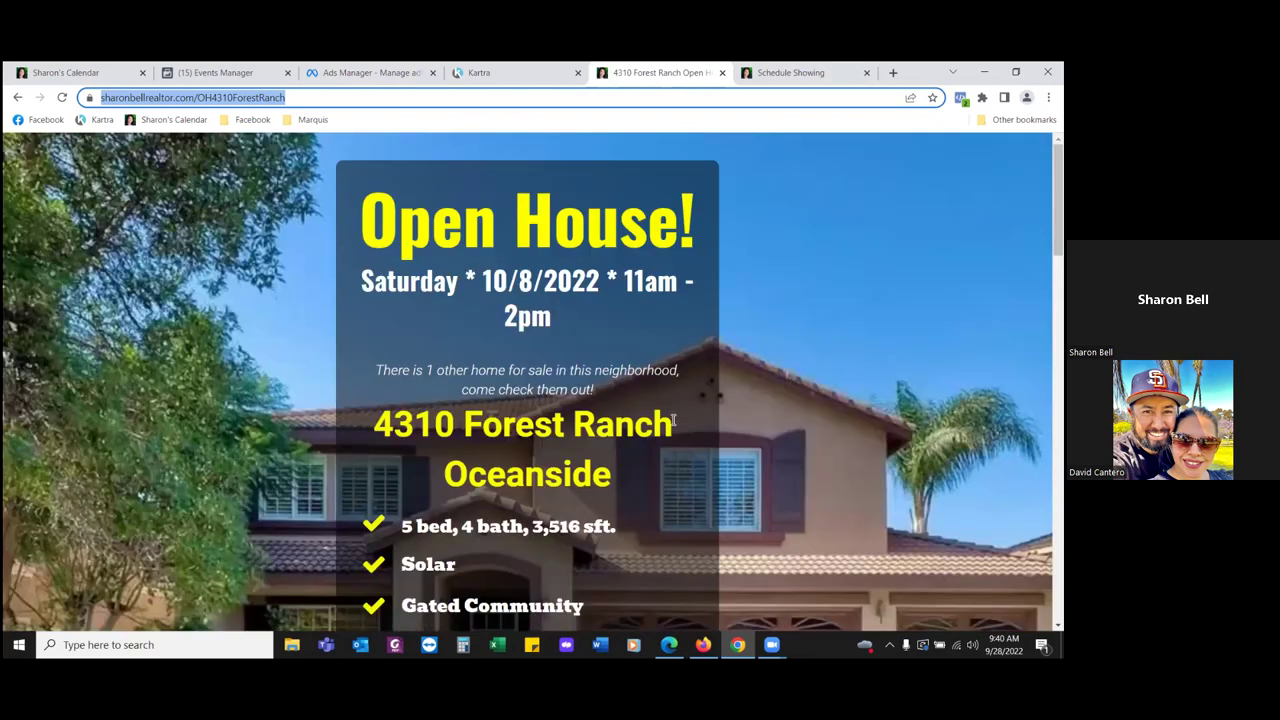
scroll(673, 421, down, 1)
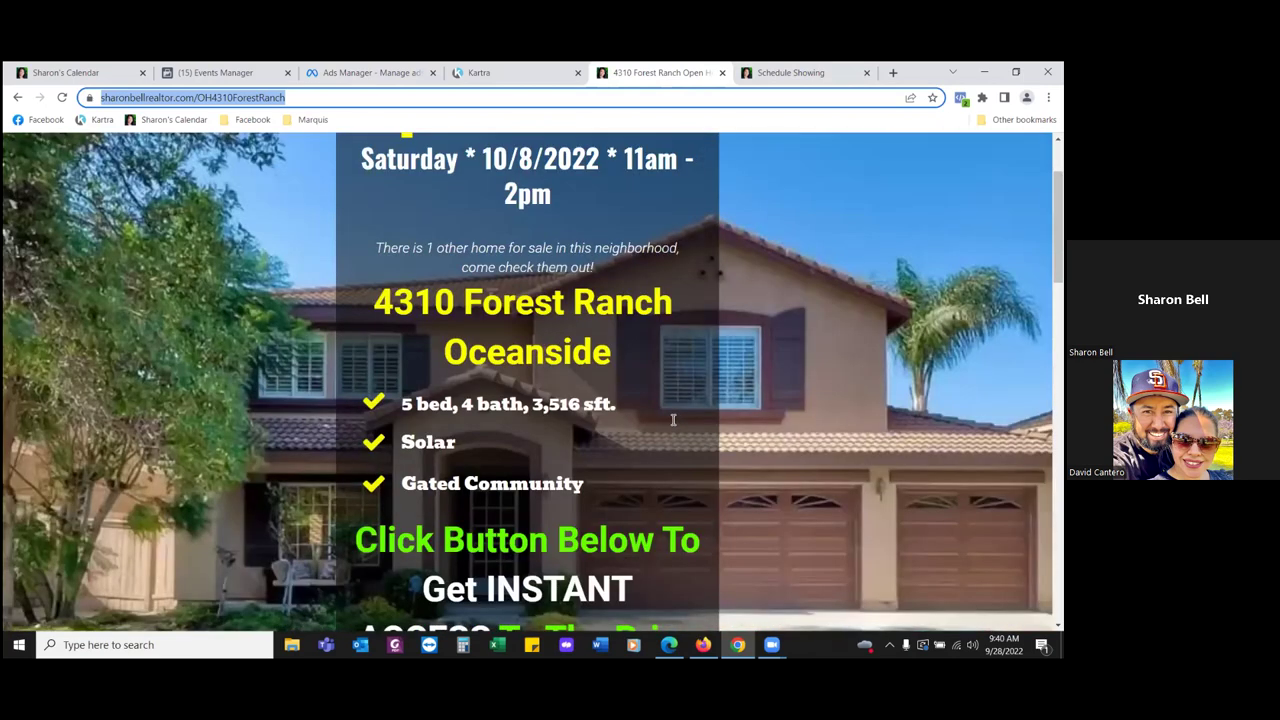
scroll(673, 420, down, 1)
scroll(640, 410, up, 1)
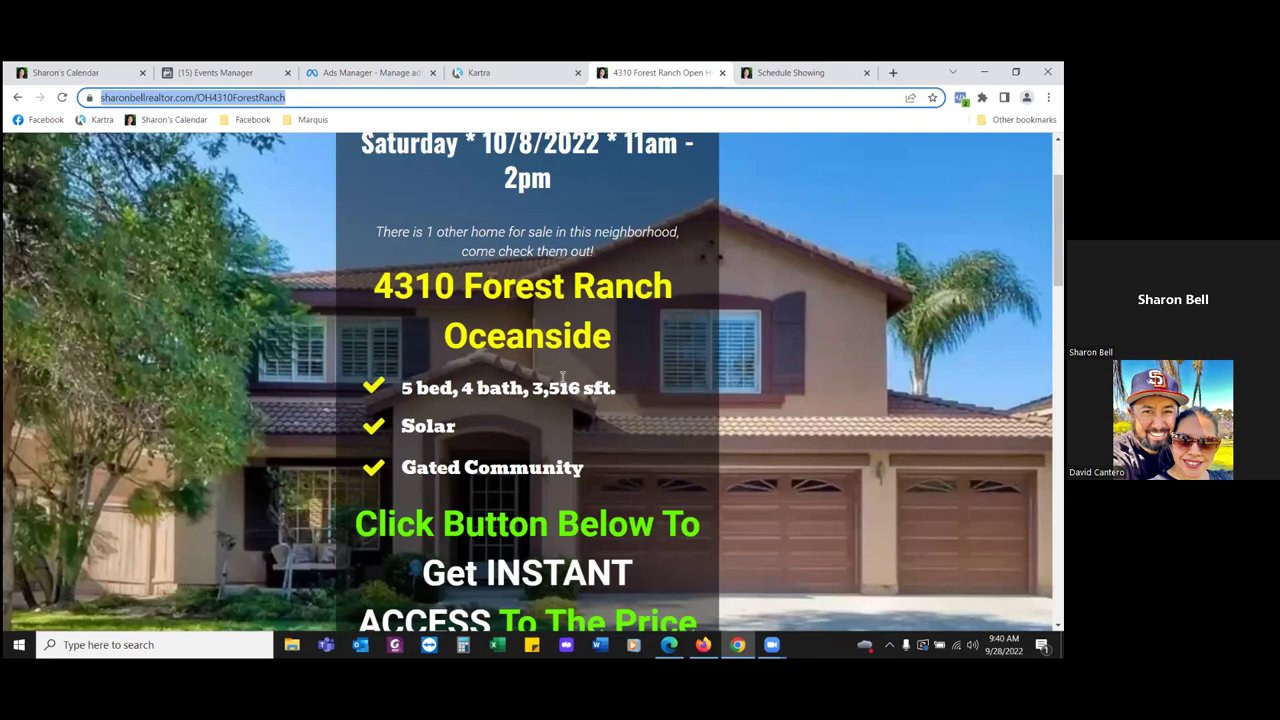
scroll(563, 377, up, 1)
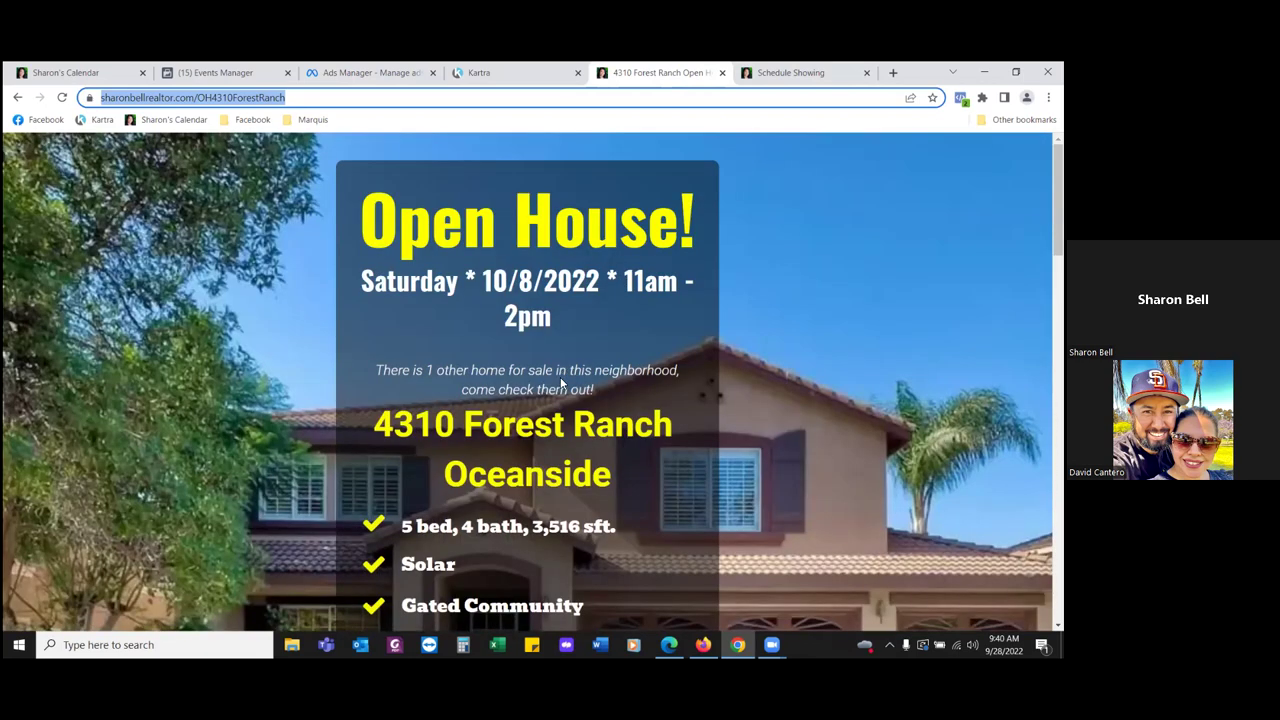
scroll(563, 382, down, 1)
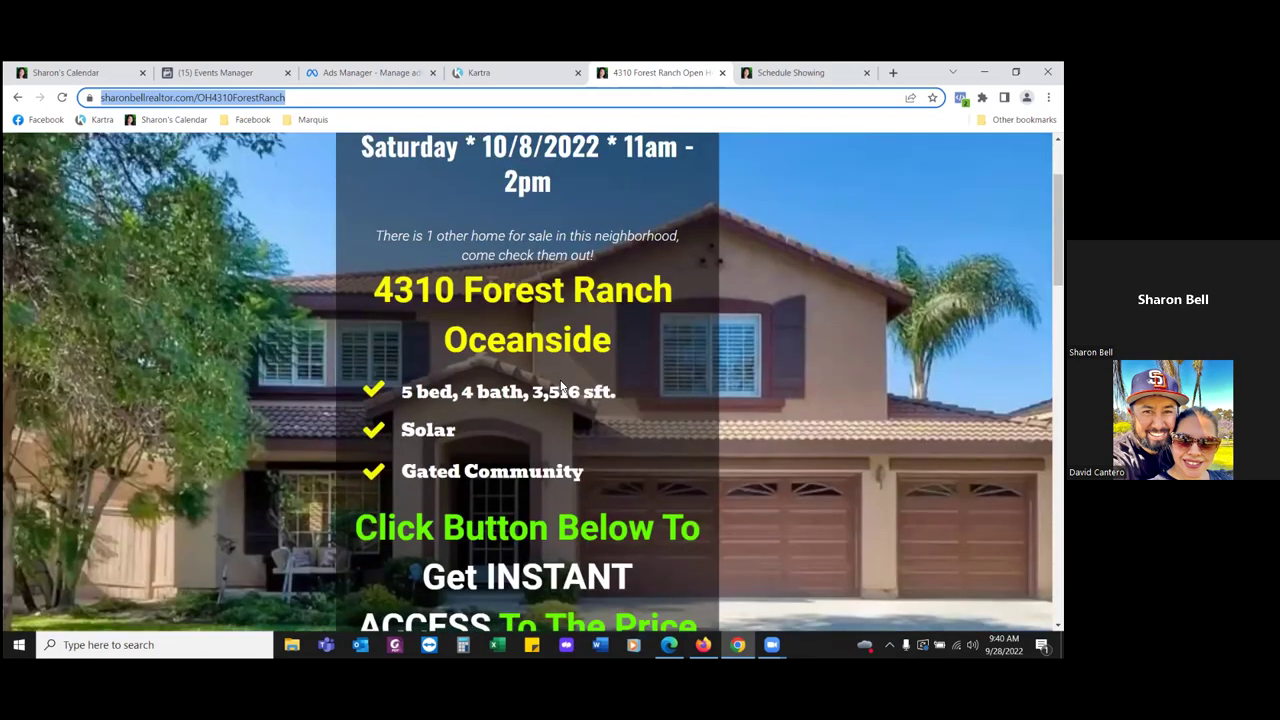
scroll(563, 388, up, 1)
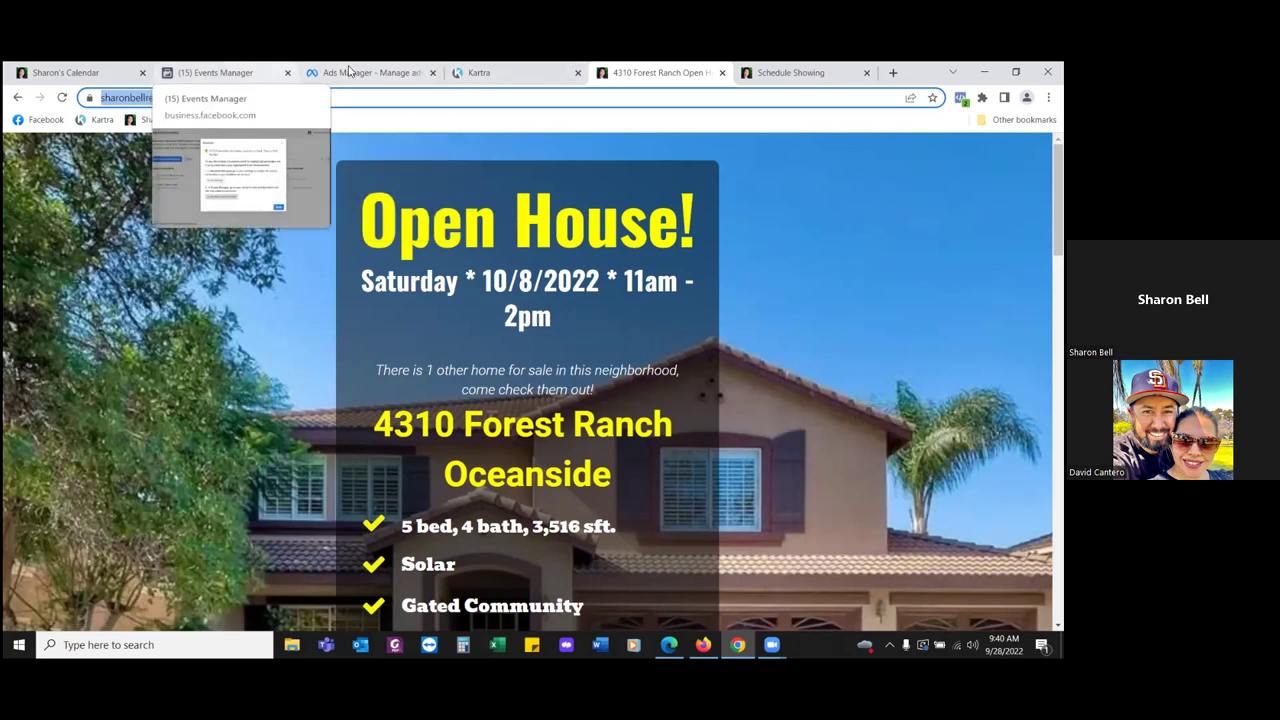
click(389, 77)
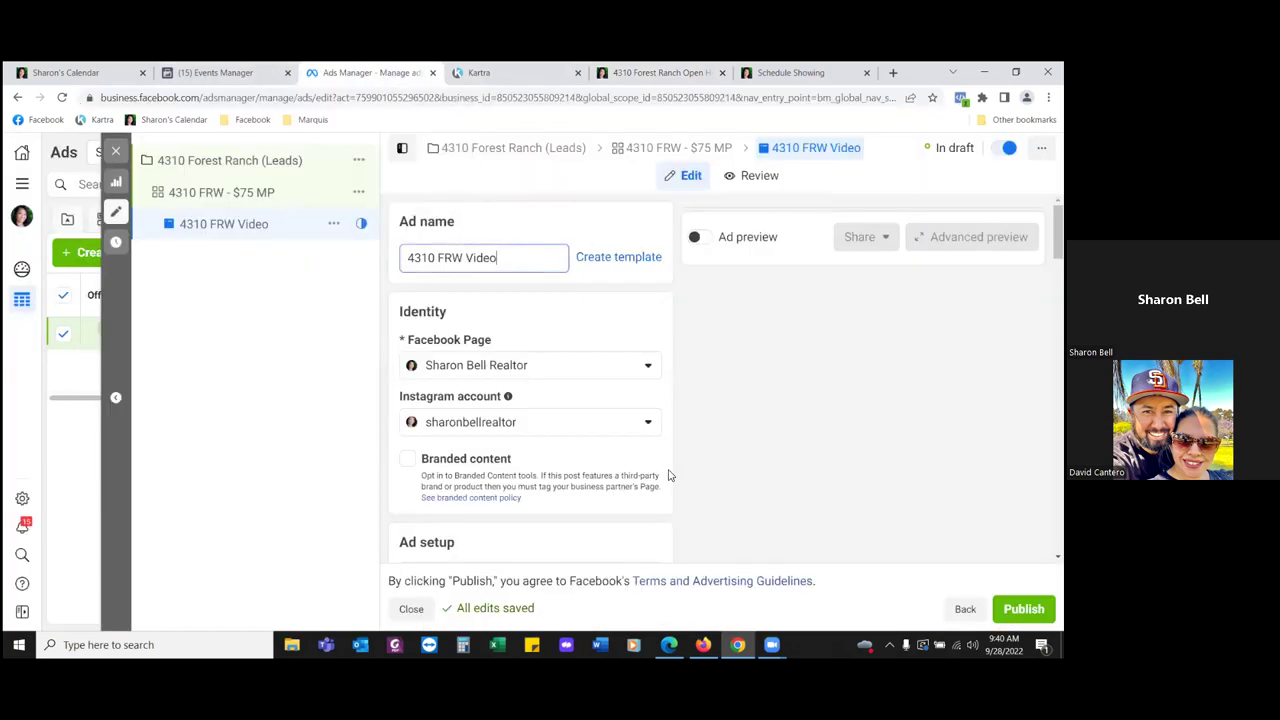
Under Ad creative, choose Add media > Add image to open the Select media dialog.
scroll(669, 476, down, 5)
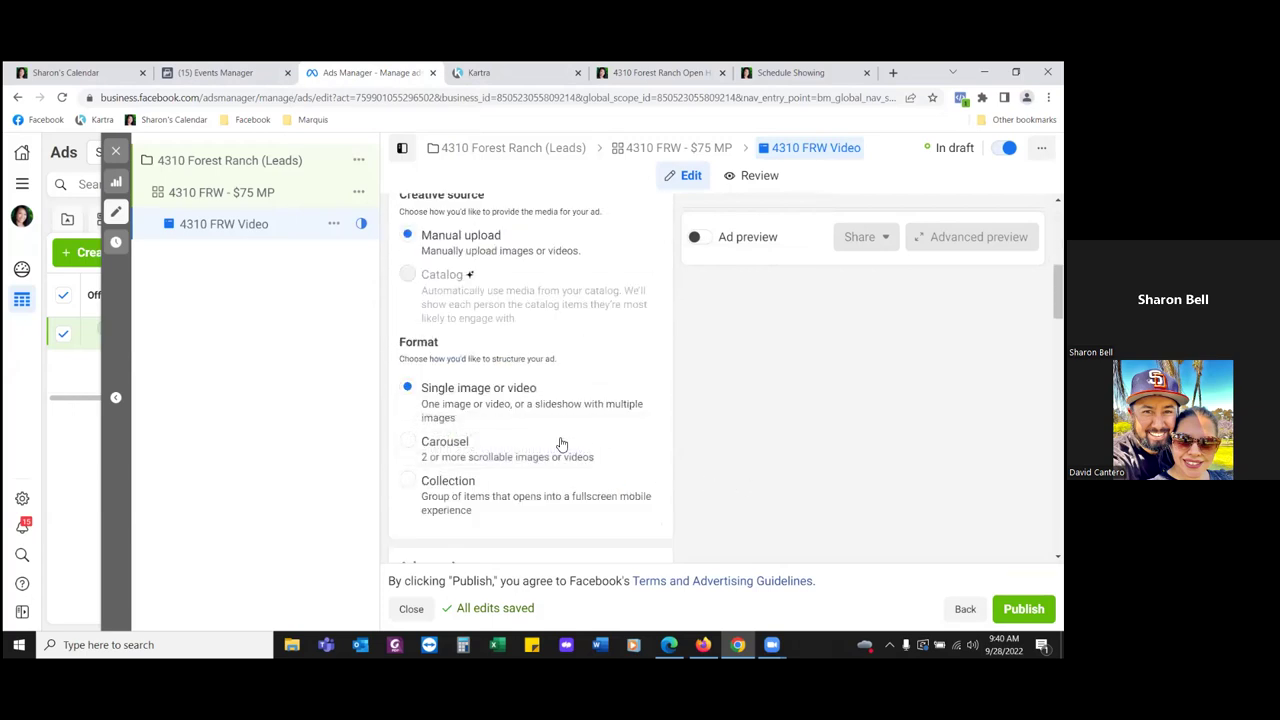
scroll(557, 443, up, 1)
scroll(543, 334, up, 1)
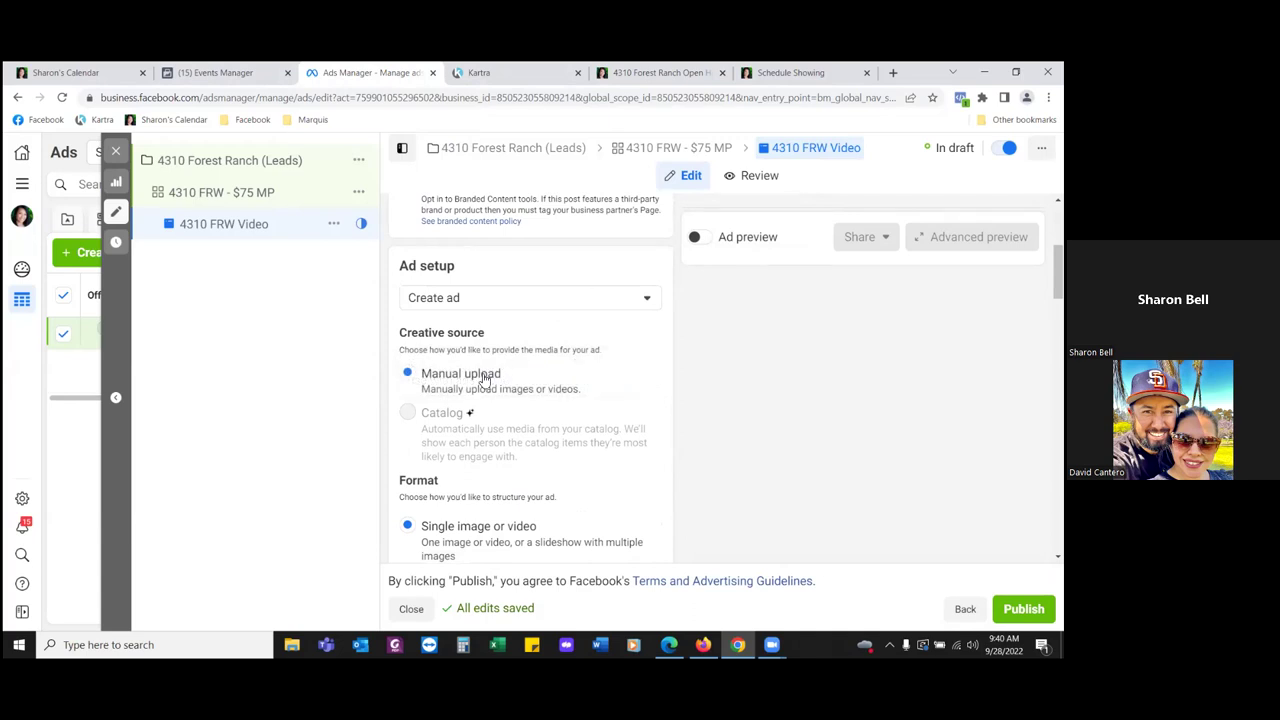
scroll(484, 378, down, 3)
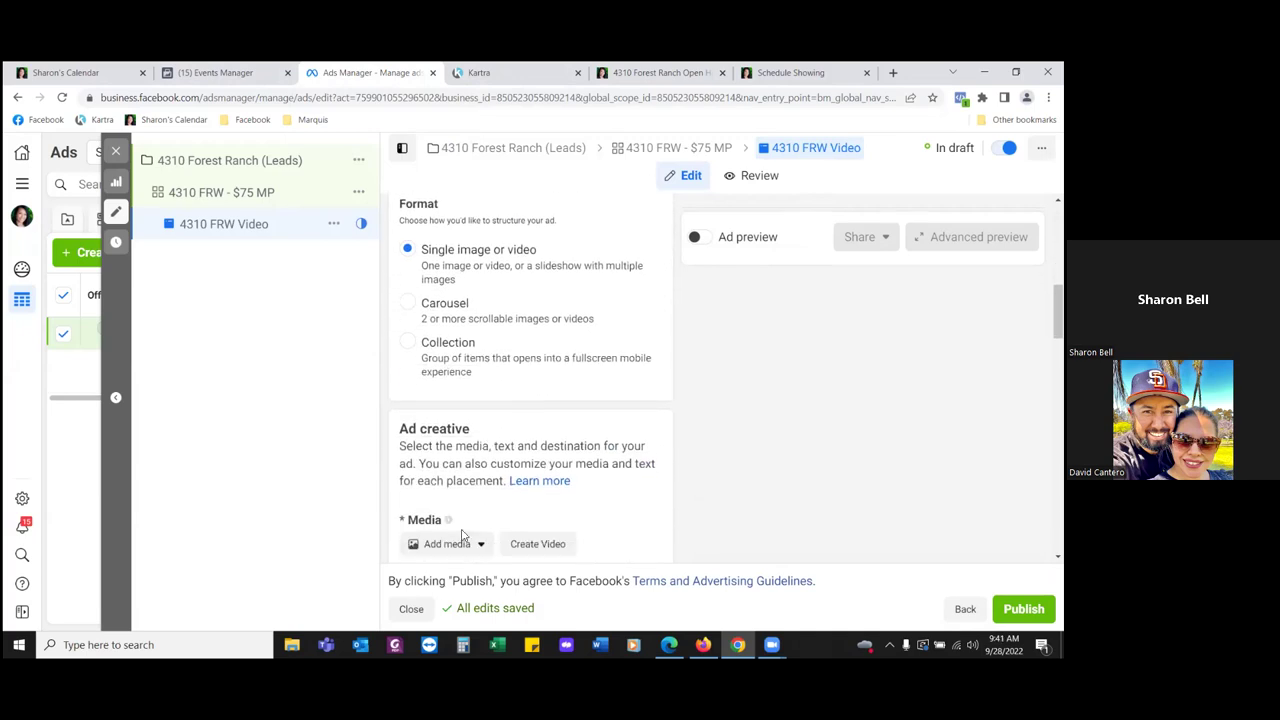
click(452, 552)
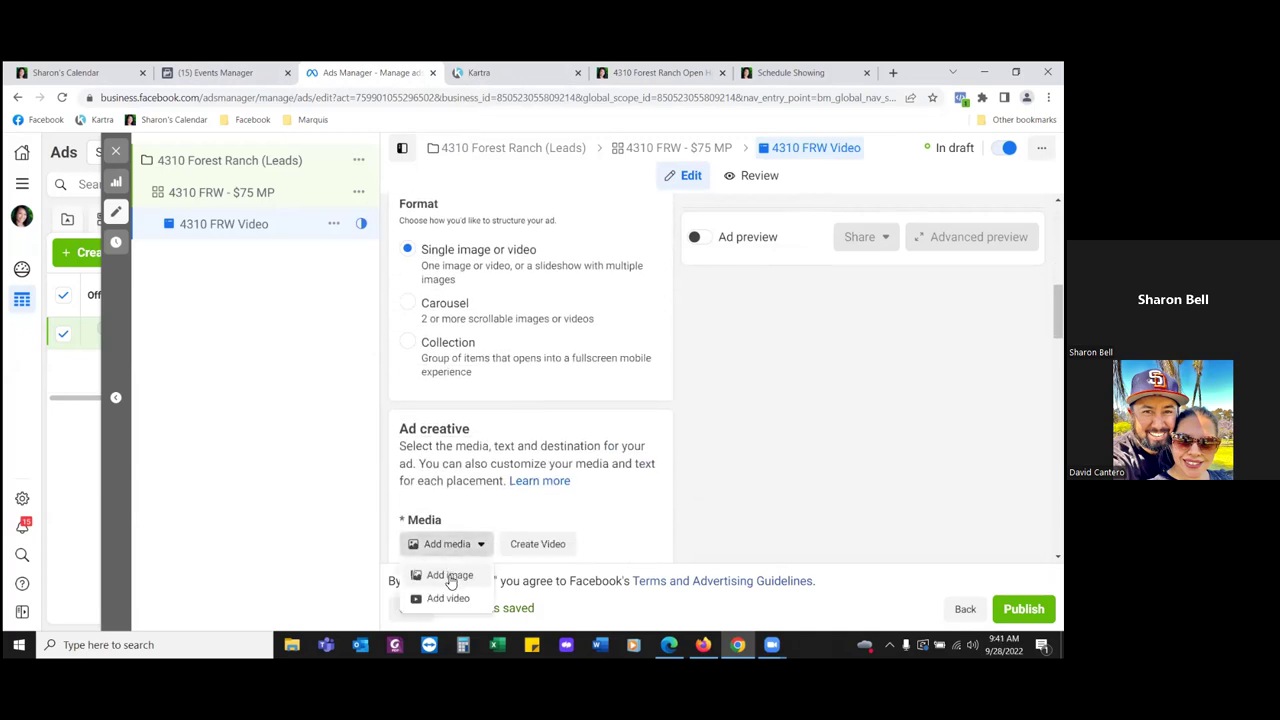
click(450, 575)
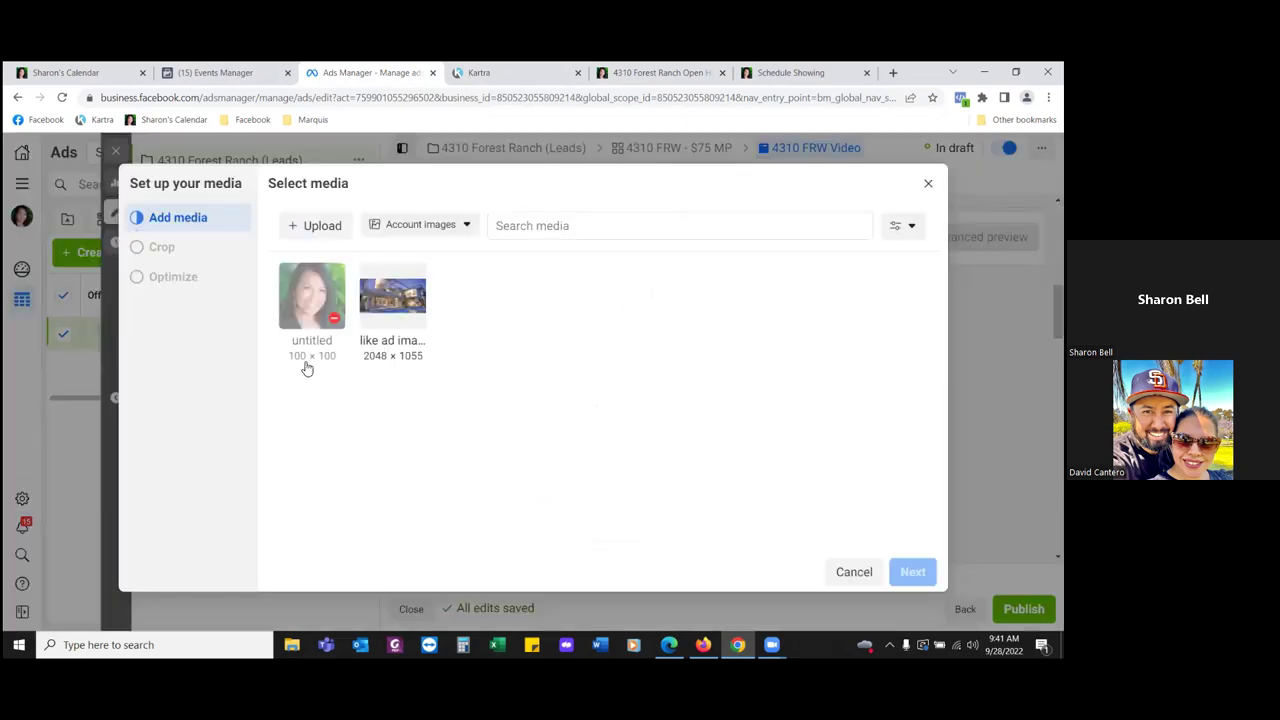
click(308, 229)
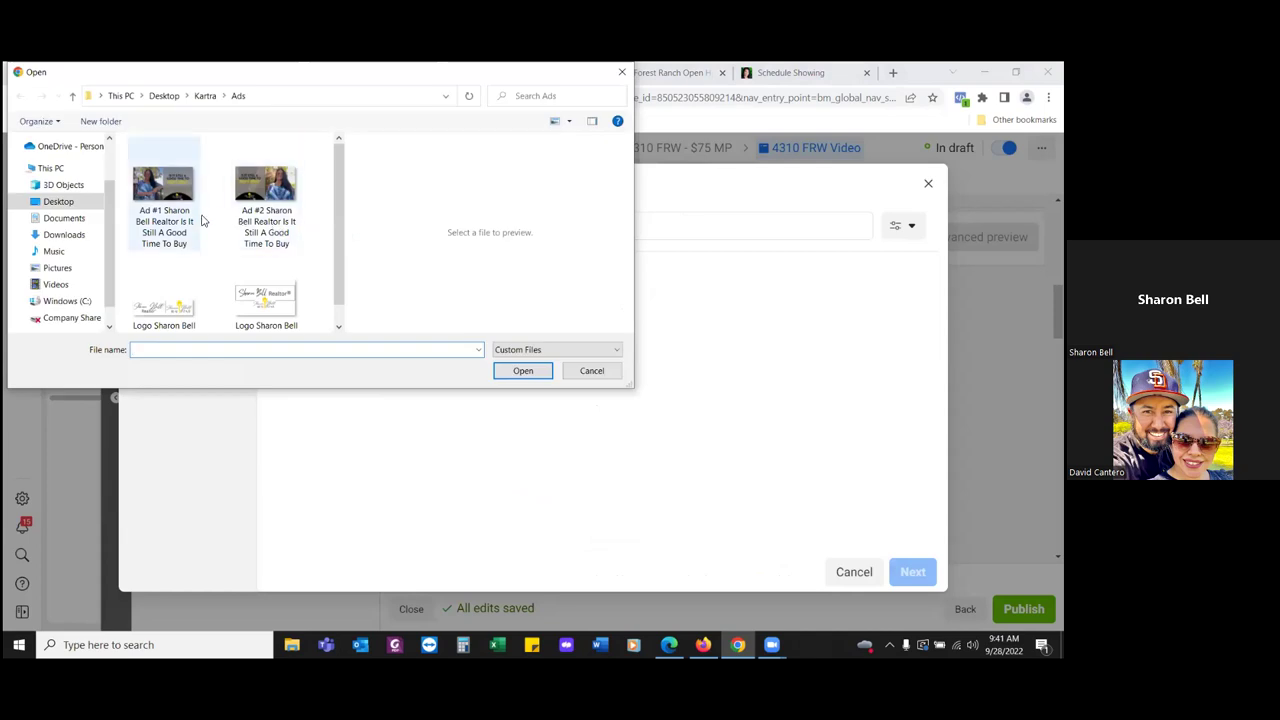
scroll(203, 271, down, 1)
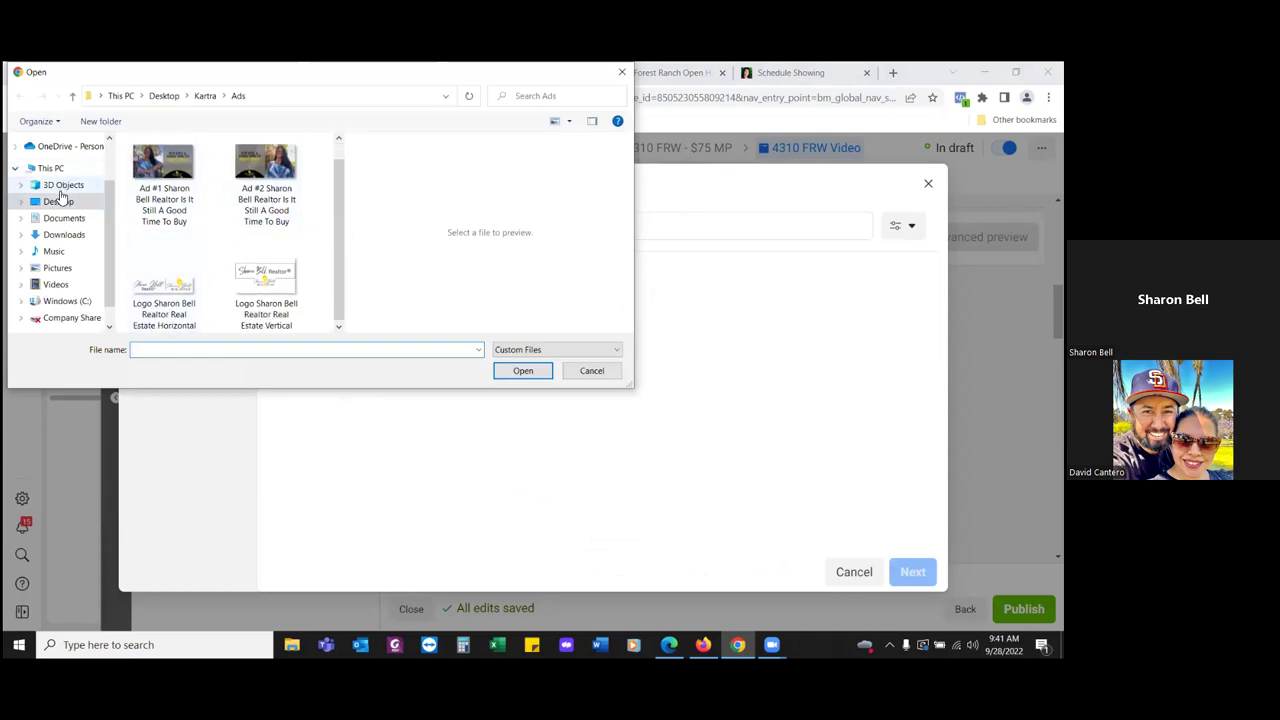
click(58, 200)
scroll(239, 247, down, 3)
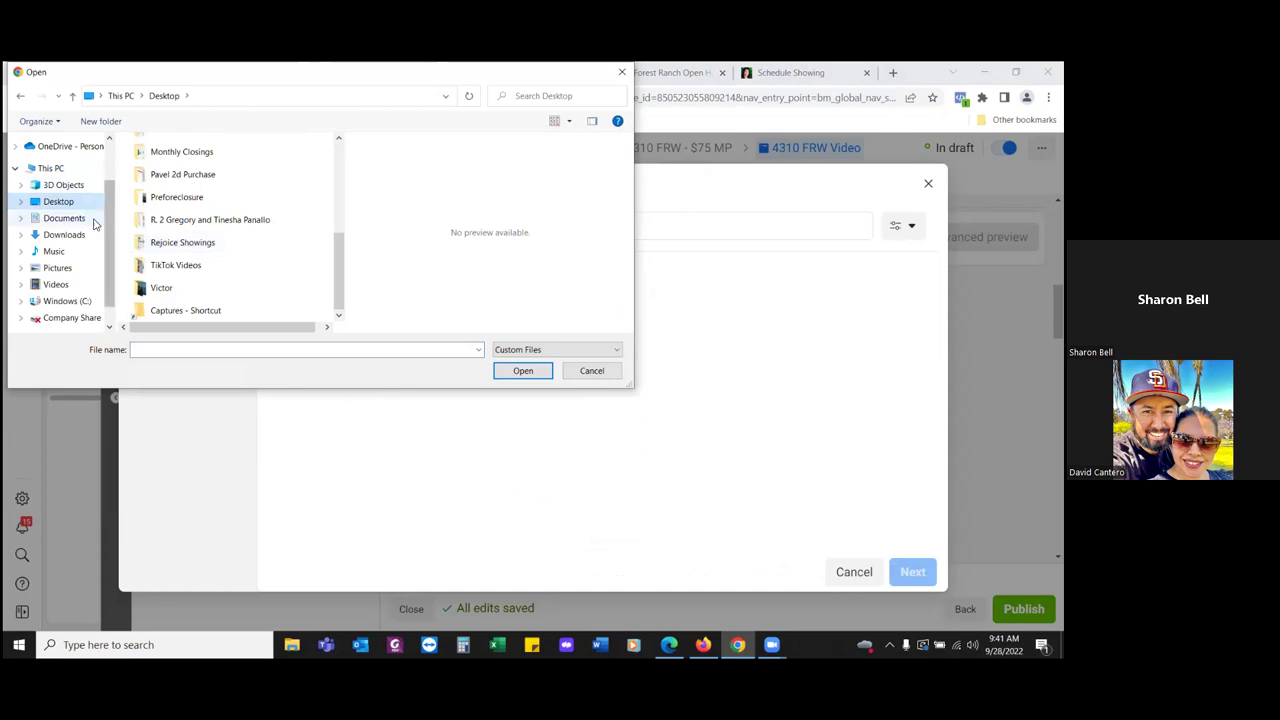
click(68, 234)
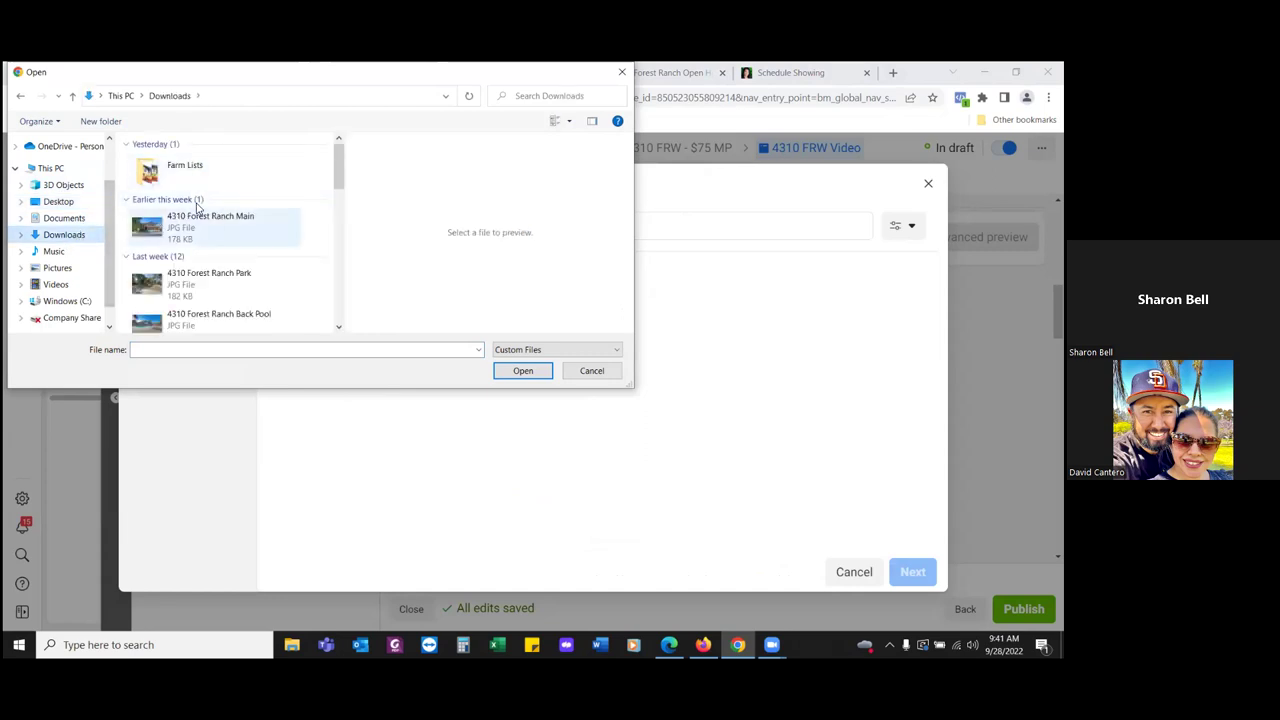
click(205, 232)
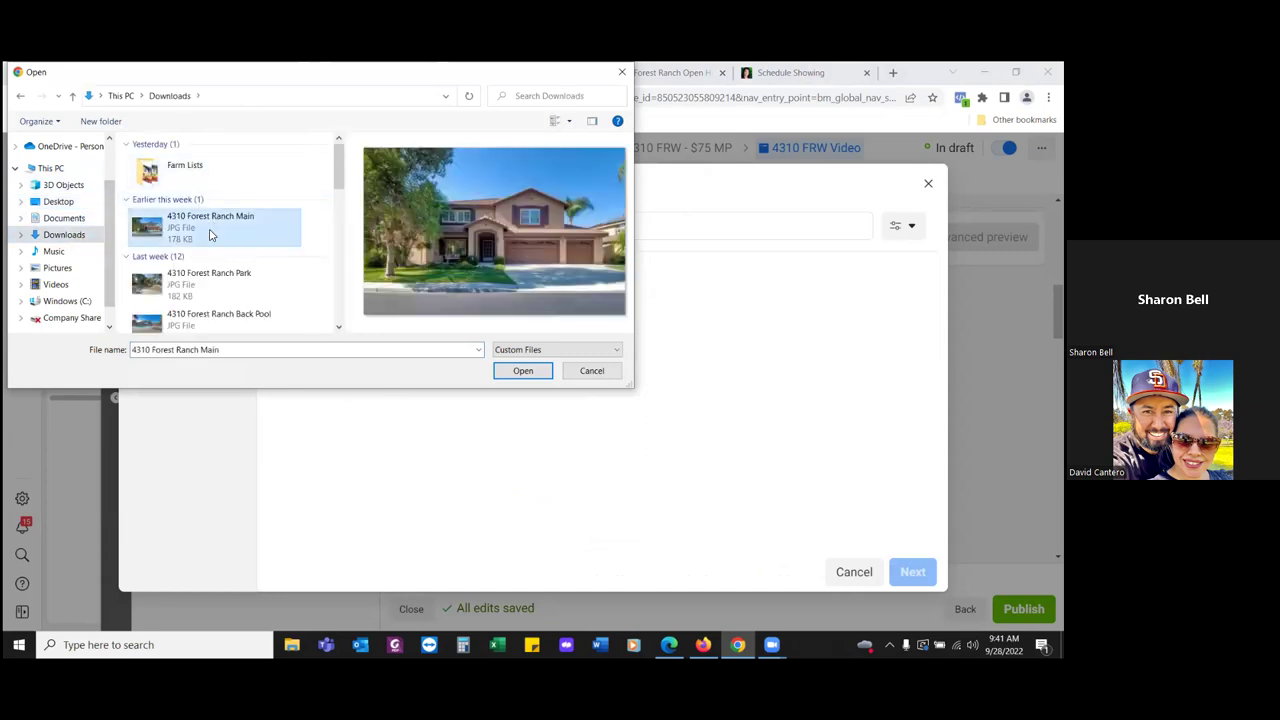
click(521, 371)
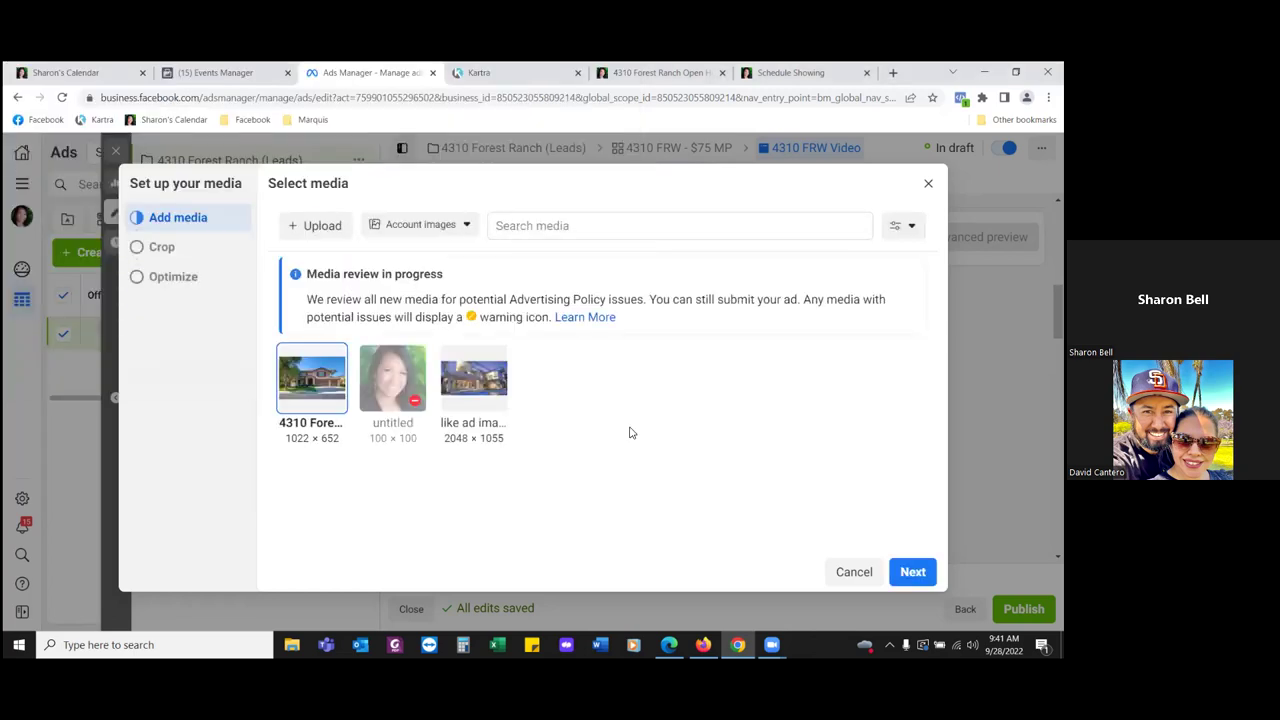
Accept the default crop and skip media enhancements so the photo fills all 3 placements.
click(910, 568)
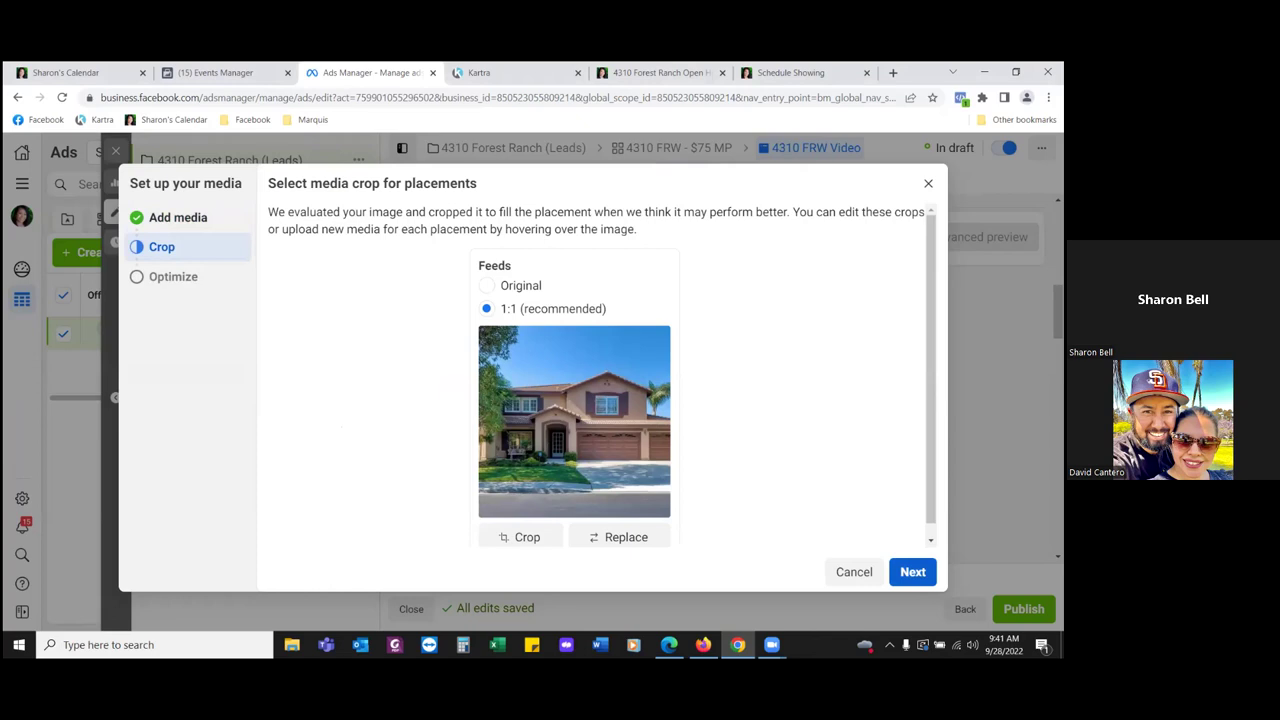
click(912, 571)
click(852, 573)
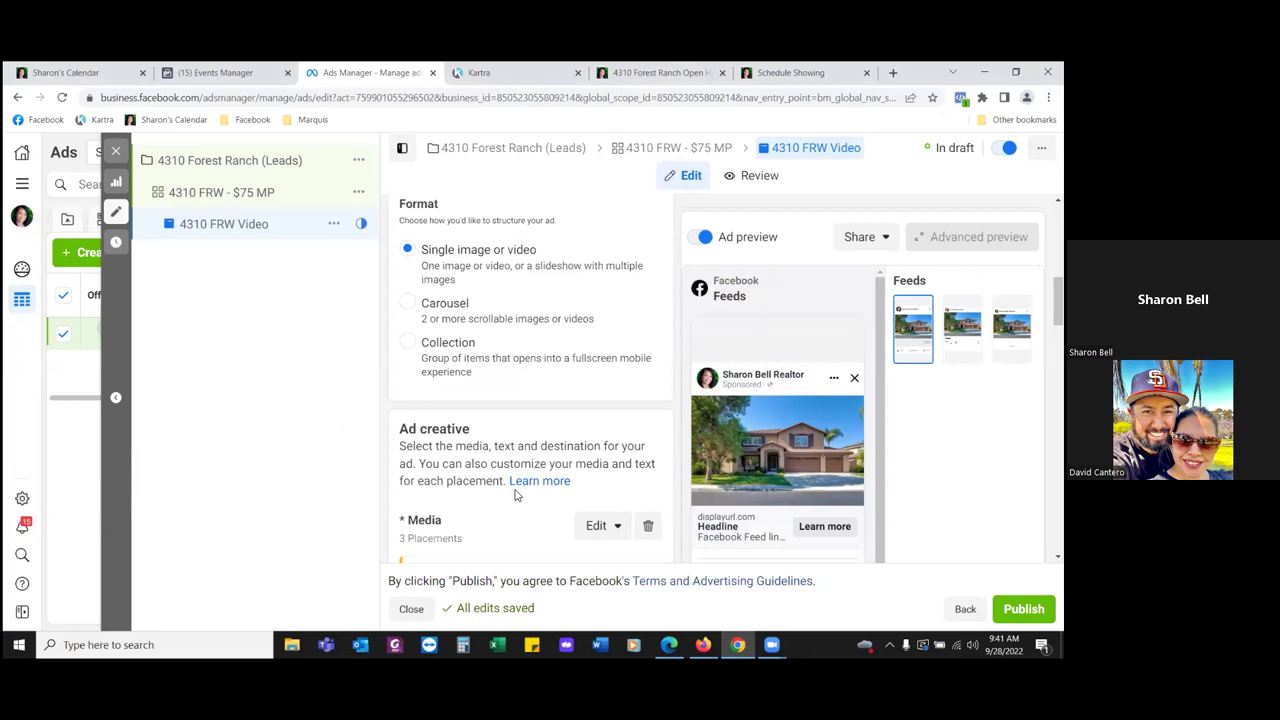
Enter 'Join us for' at the start of the ad's Primary text field.
mouse_move(728, 468)
scroll(487, 484, down, 1)
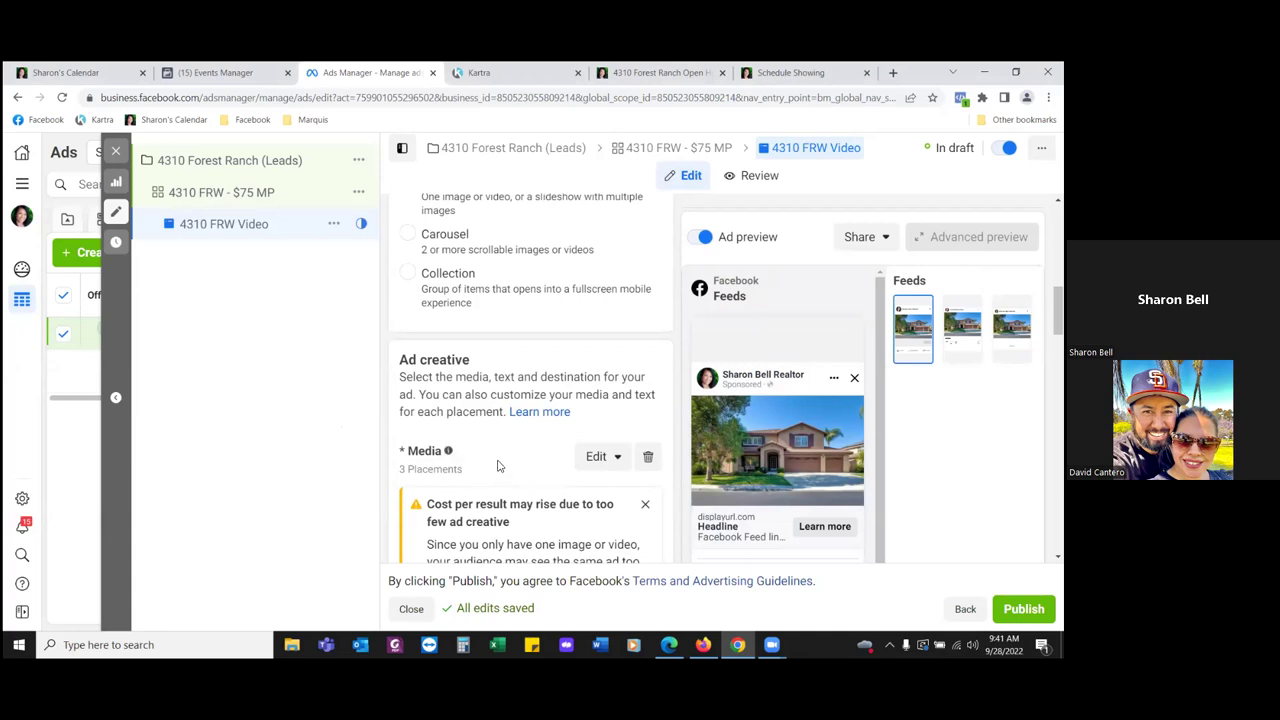
scroll(531, 469, down, 2)
scroll(535, 469, down, 2)
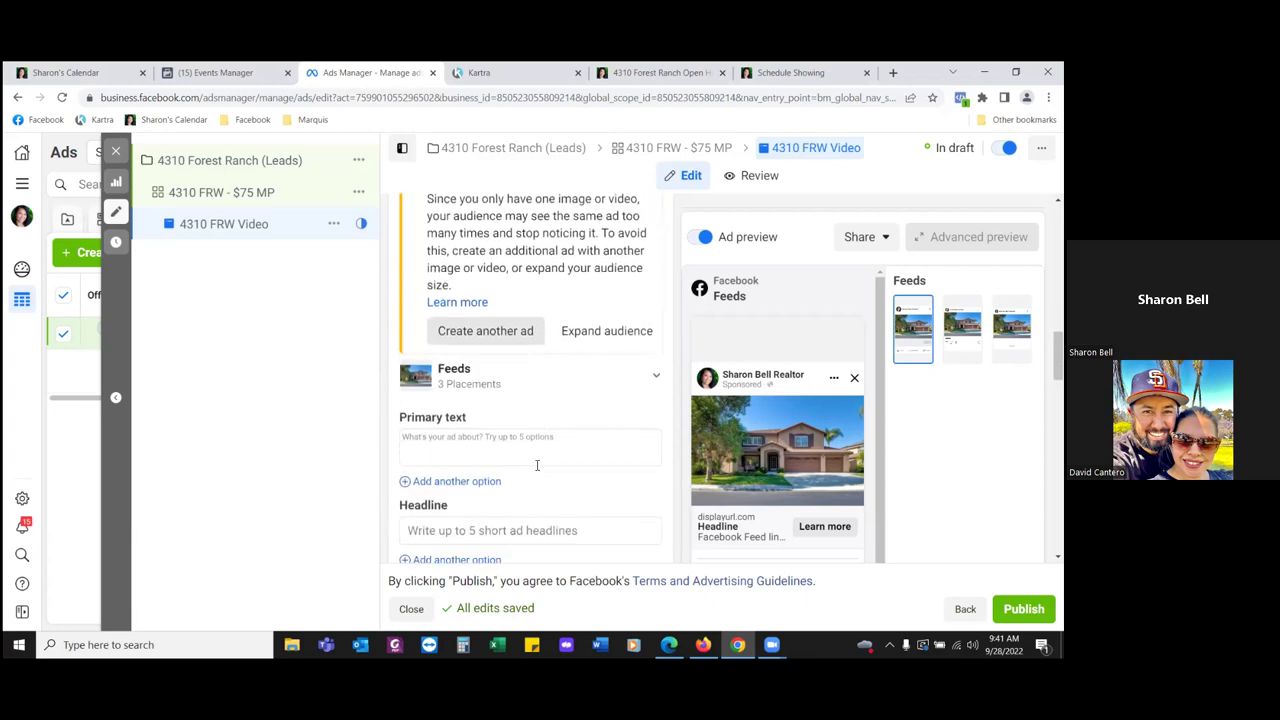
click(514, 456)
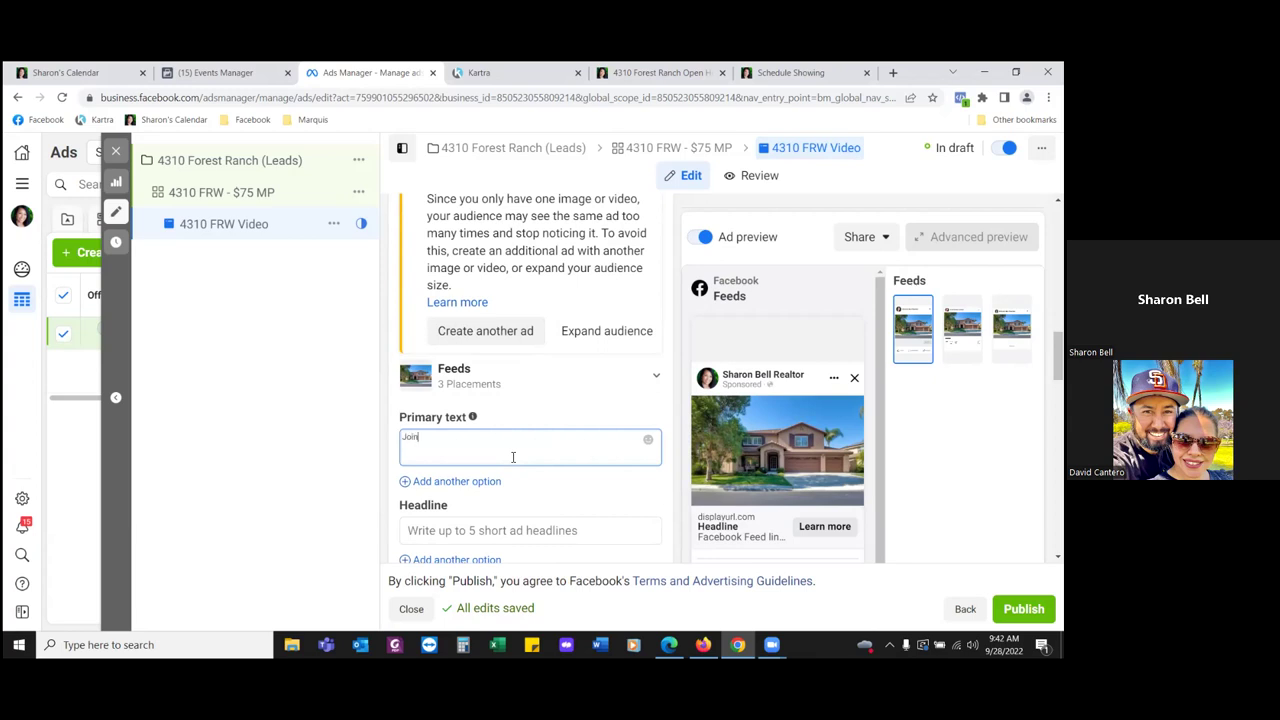
text(Join us for)
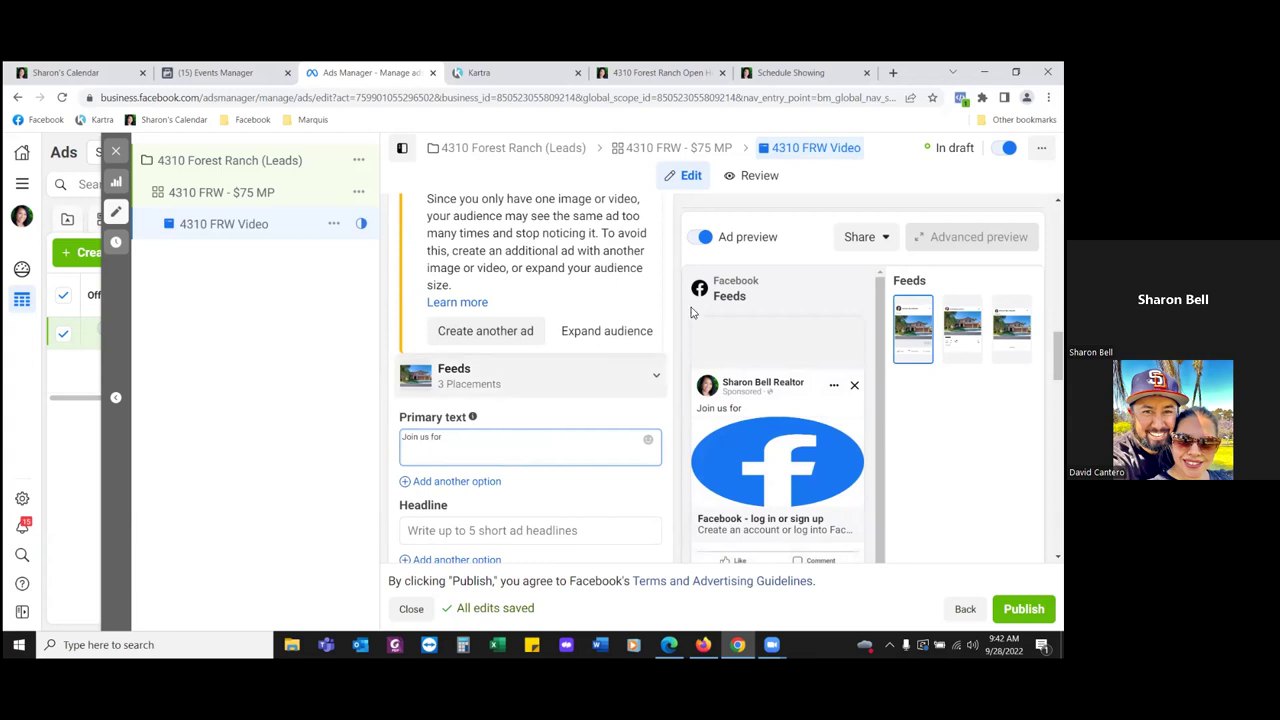
Remove the ad's current media and add the house photo from the account images.
scroll(489, 332, up, 3)
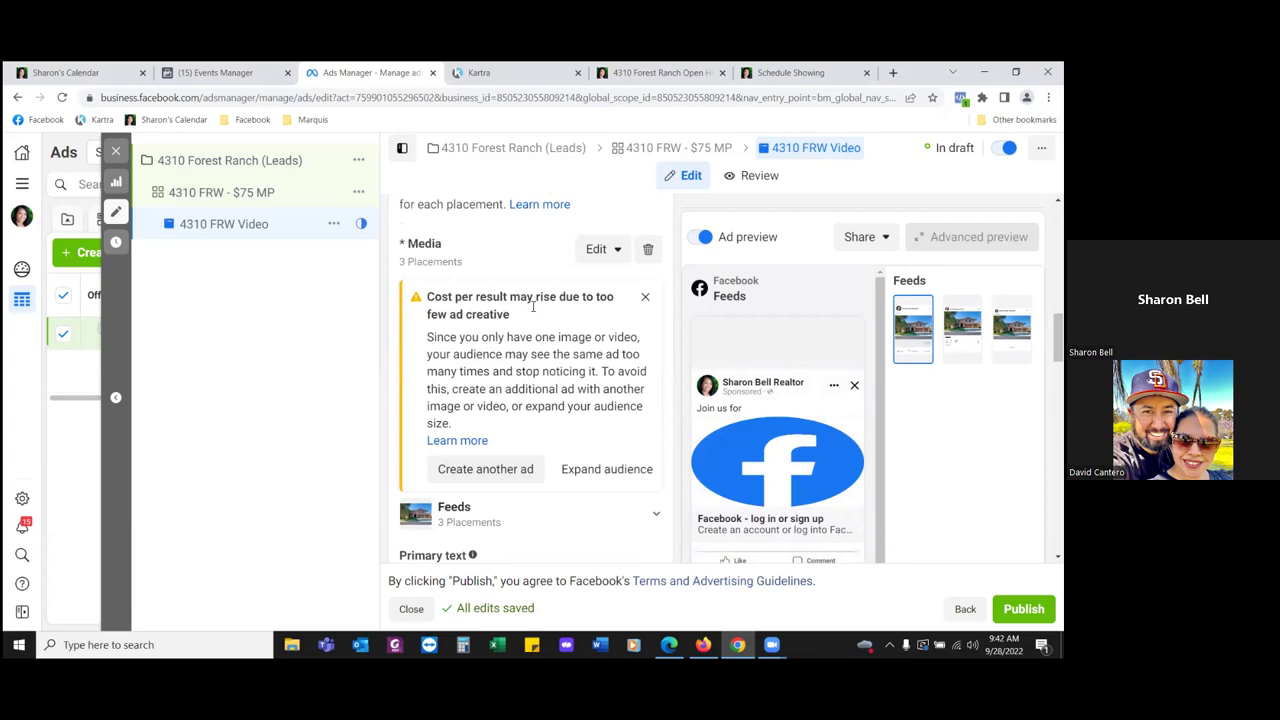
scroll(535, 303, up, 2)
scroll(536, 300, up, 2)
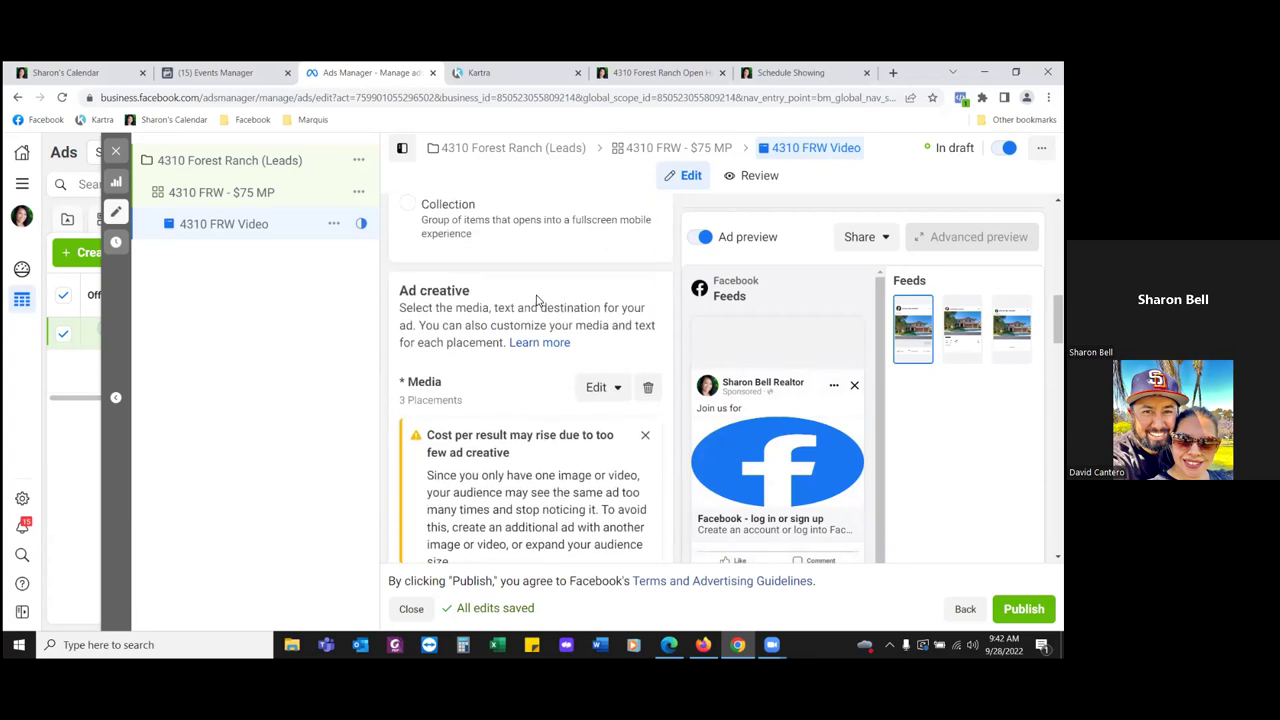
scroll(537, 303, down, 2)
scroll(600, 310, up, 2)
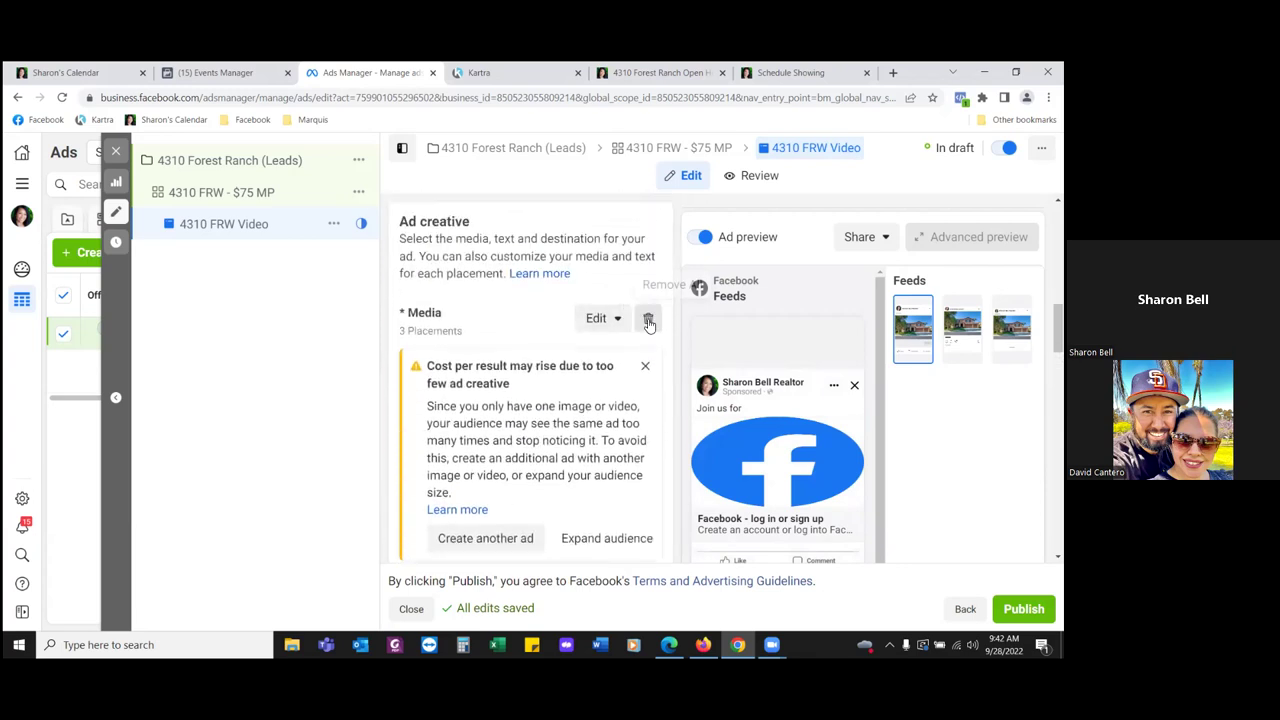
click(648, 320)
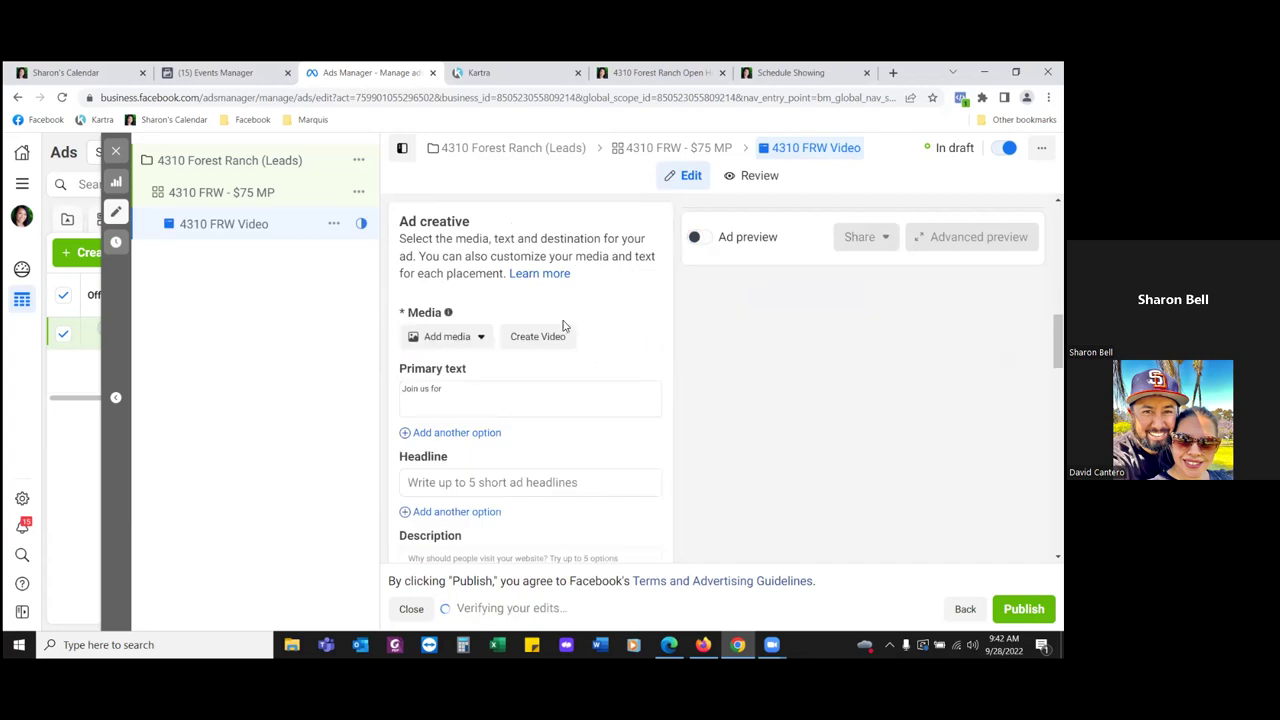
click(458, 340)
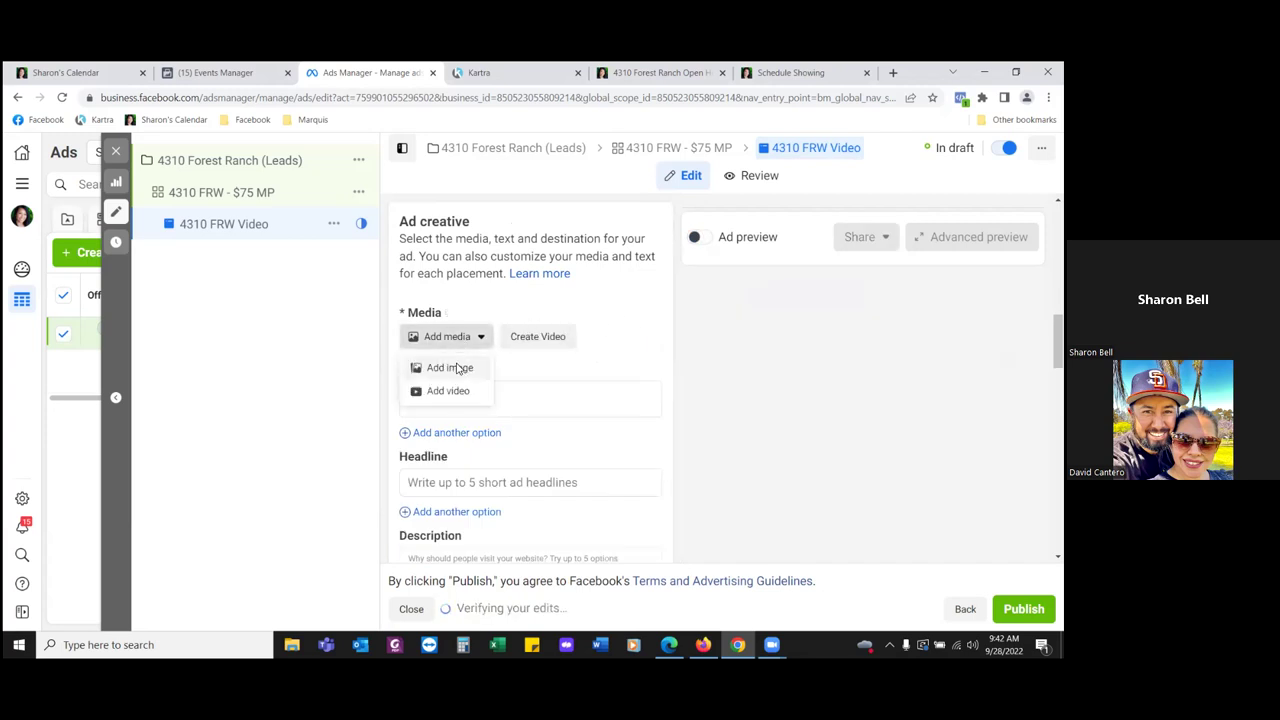
click(450, 366)
click(342, 305)
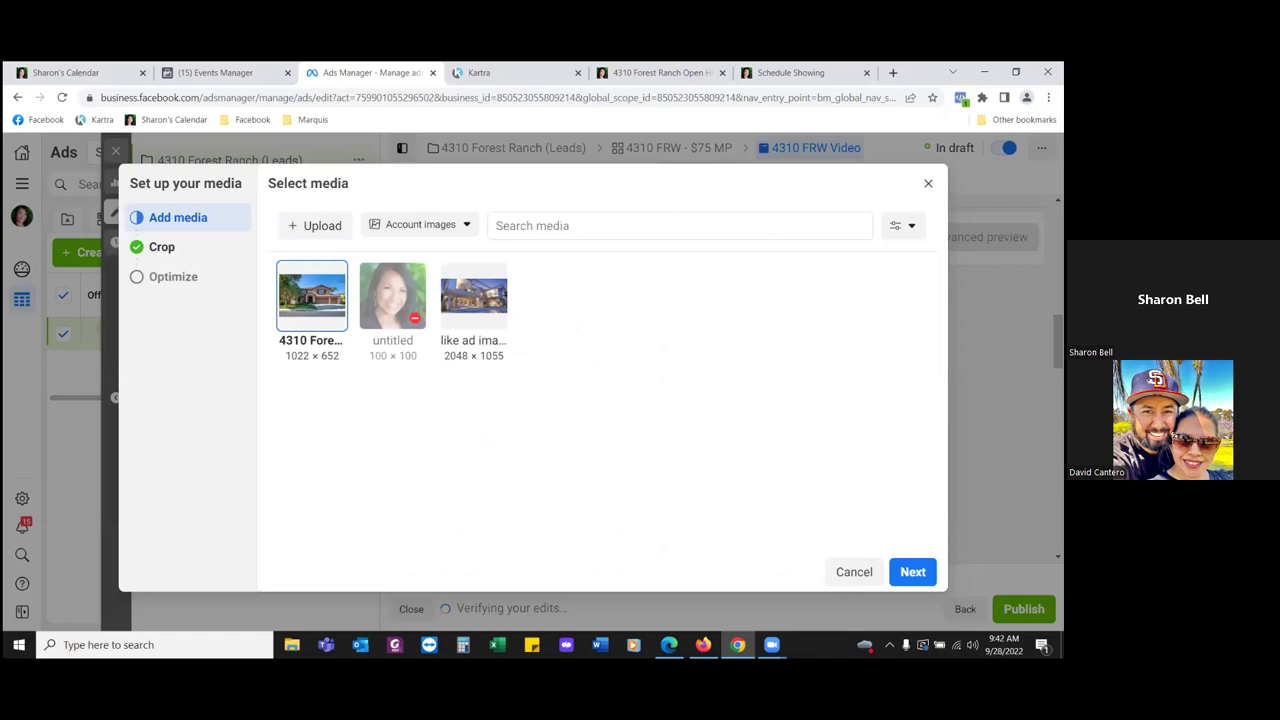
Keep the house photo at its Original crop rather than 1:1, and confirm.
click(912, 571)
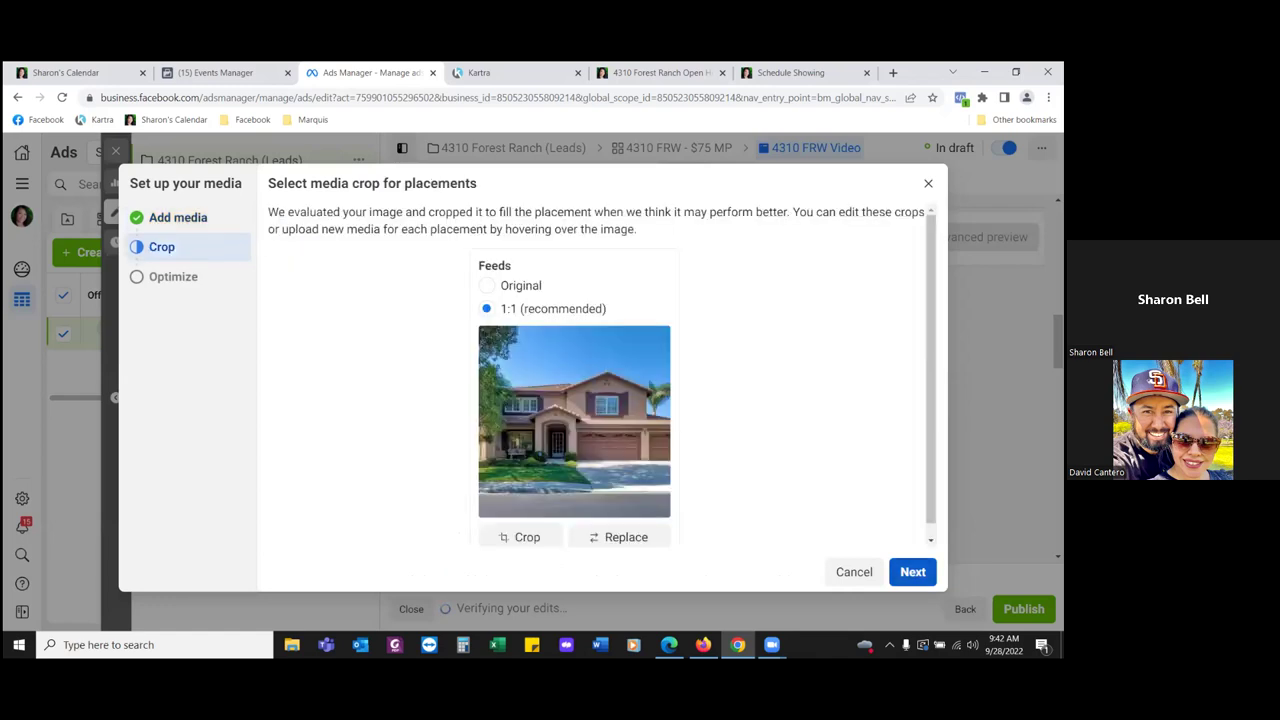
click(521, 288)
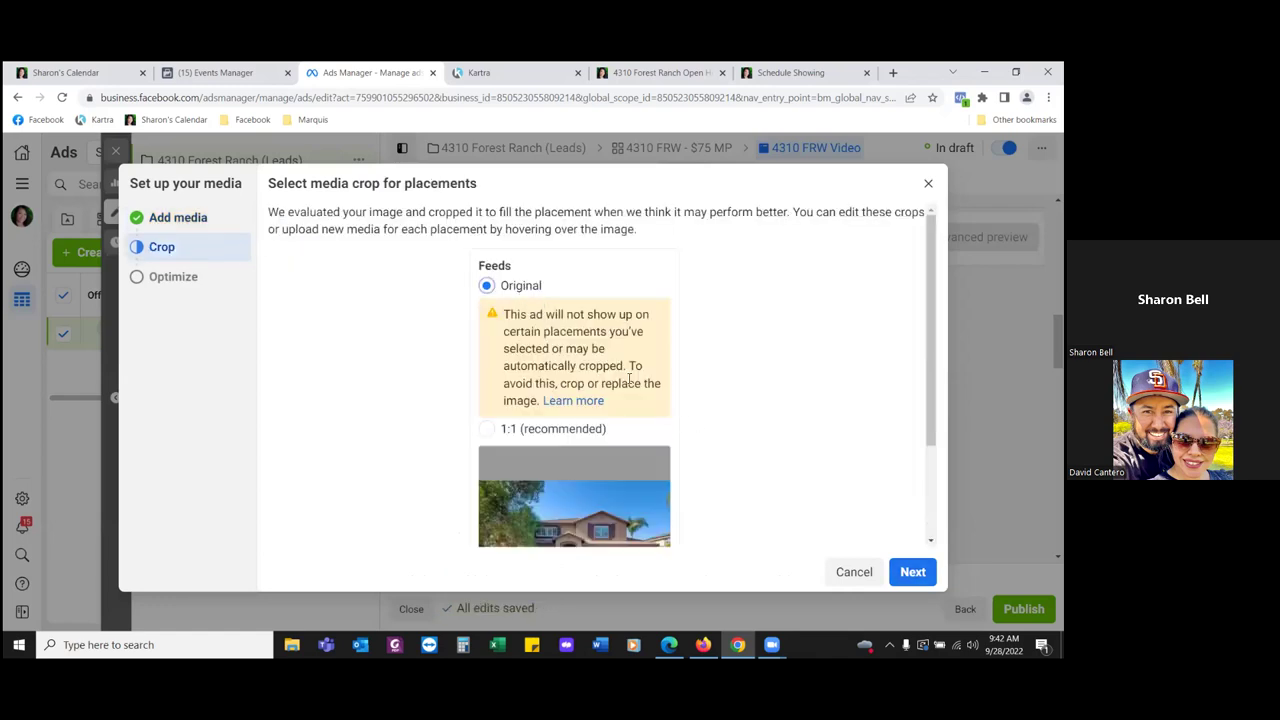
scroll(705, 403, down, 1)
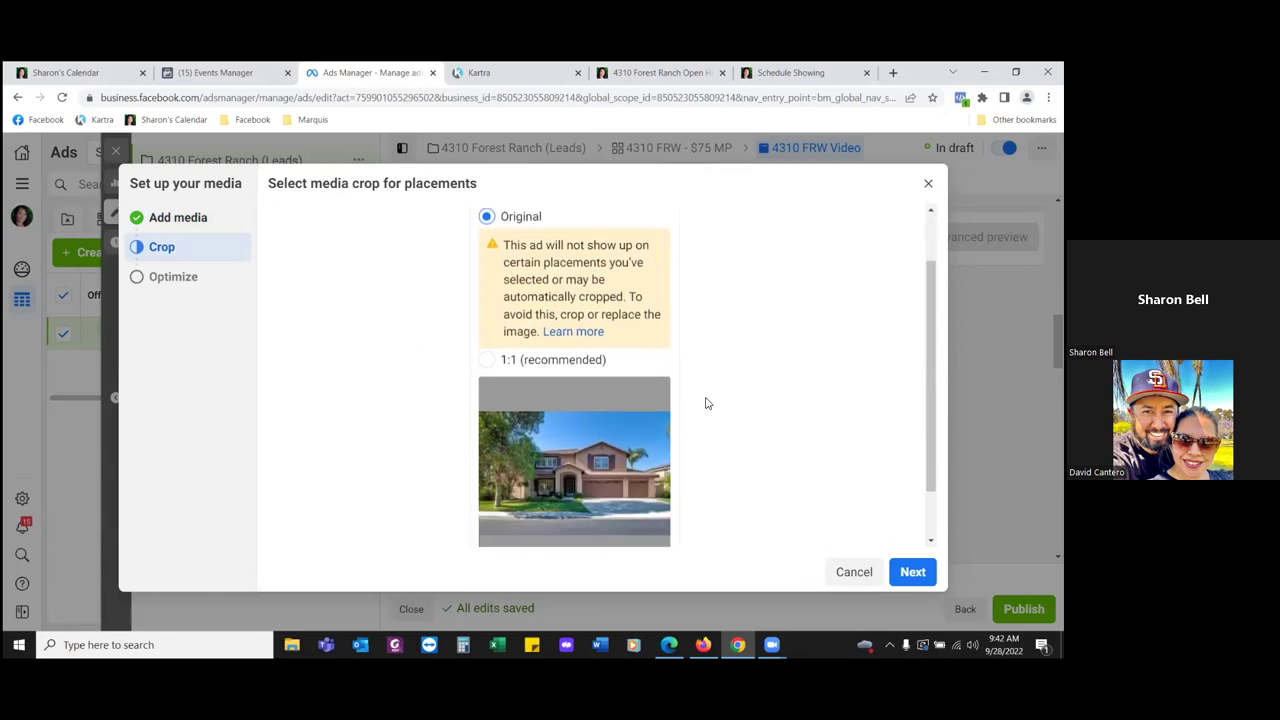
click(560, 359)
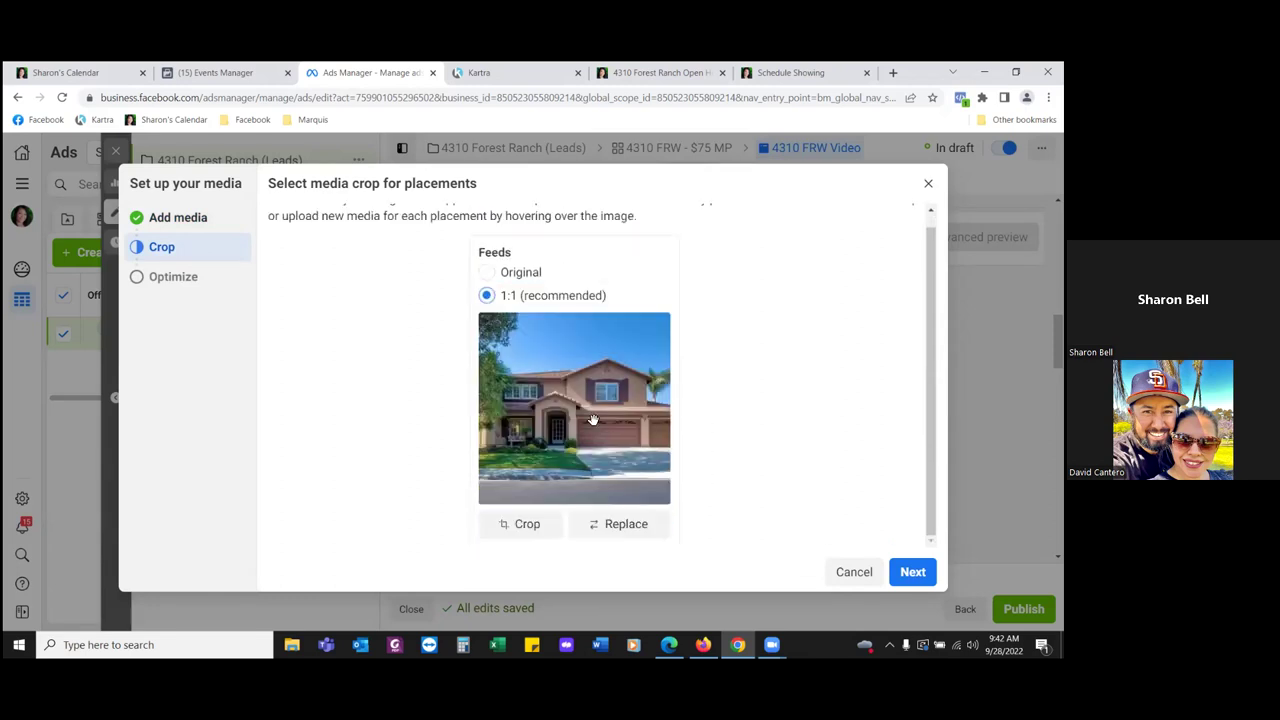
click(487, 272)
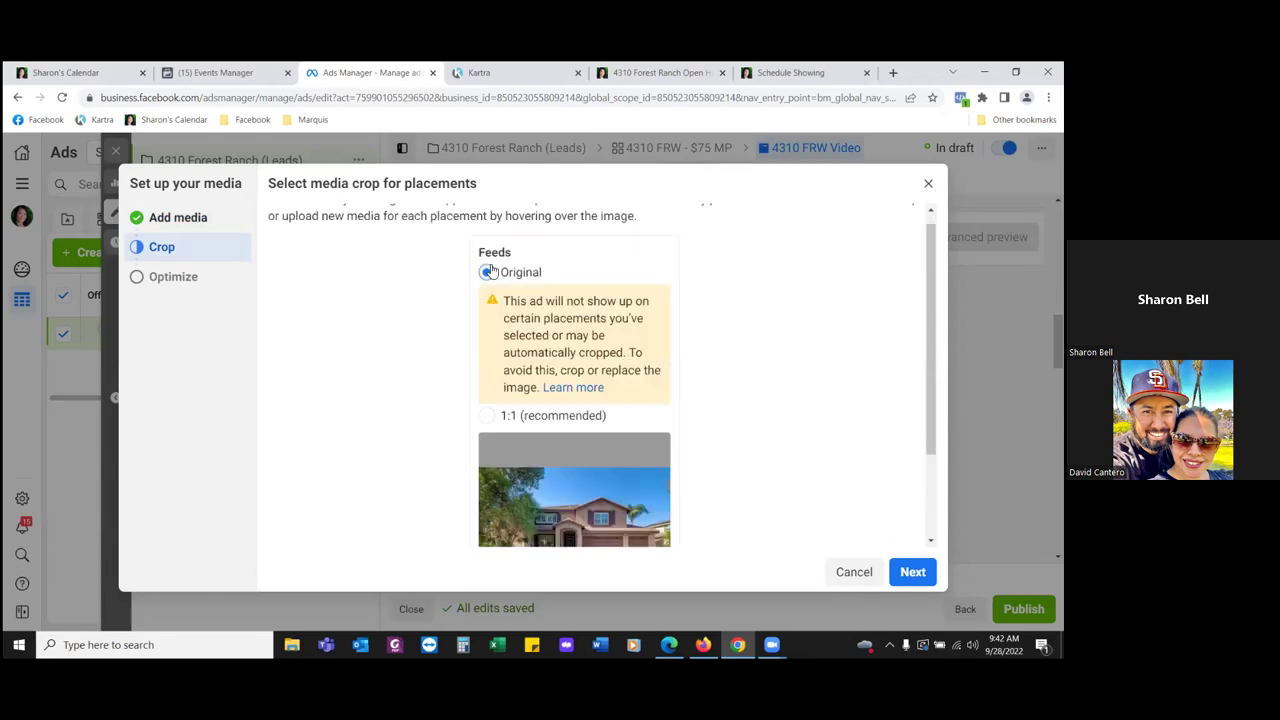
scroll(540, 334, down, 1)
scroll(556, 340, down, 1)
click(912, 571)
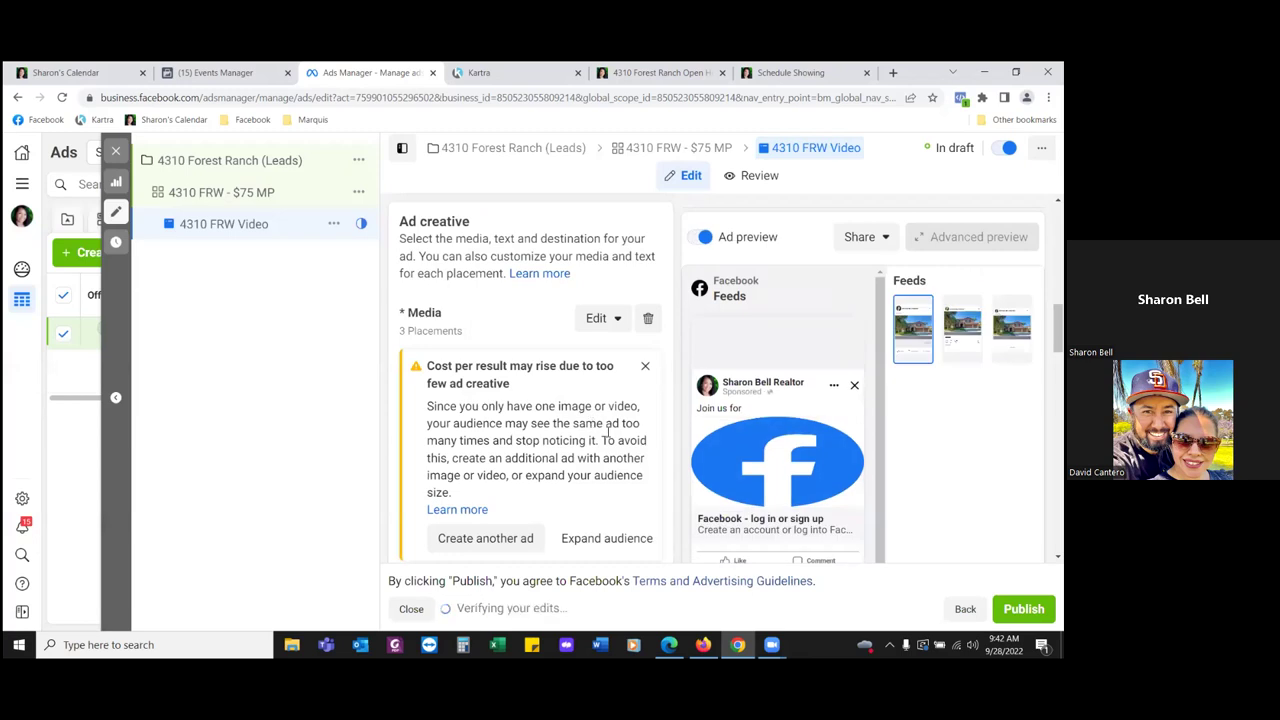
Complete the primary text as 'Join us for Open House'.
scroll(607, 432, down, 4)
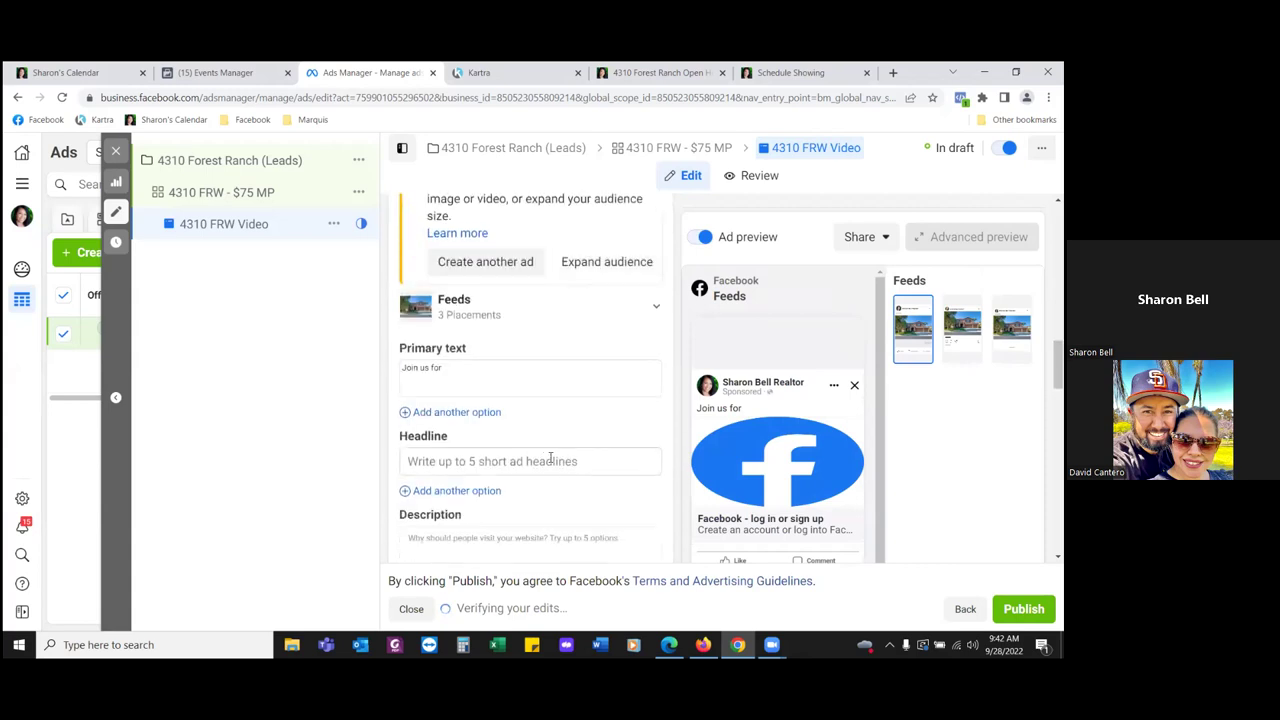
click(472, 366)
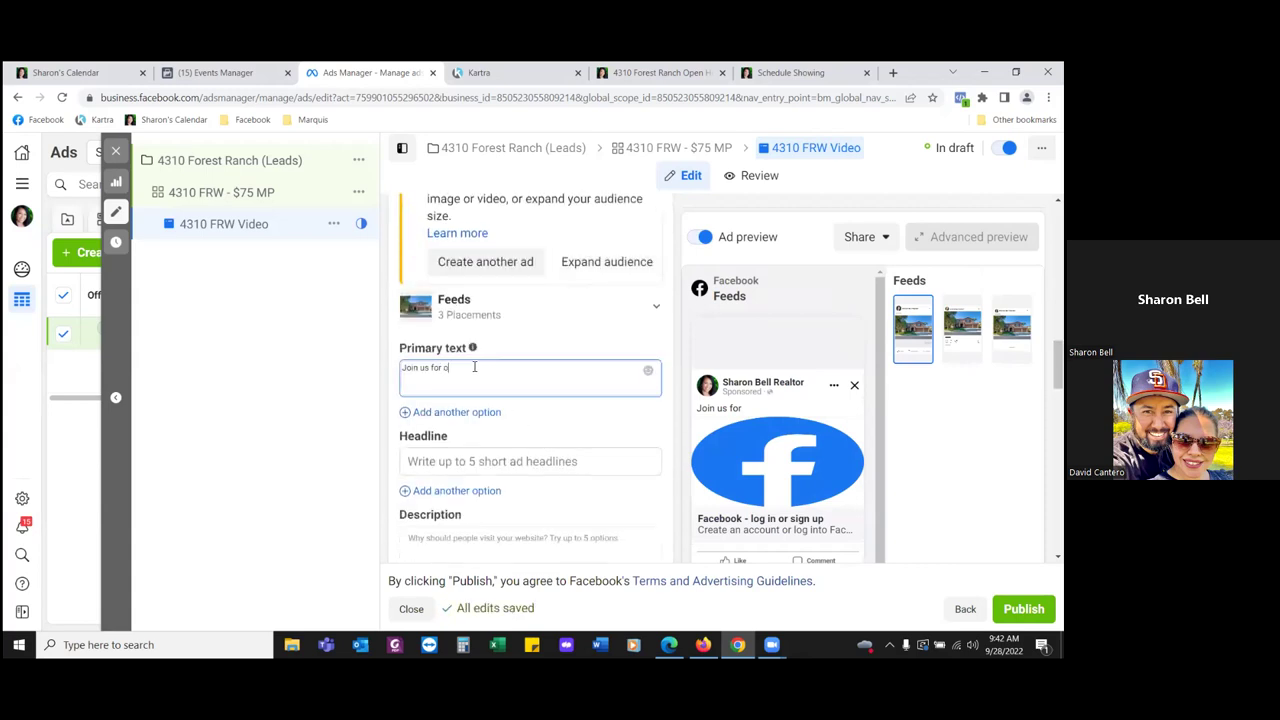
text(Join us for Open House)
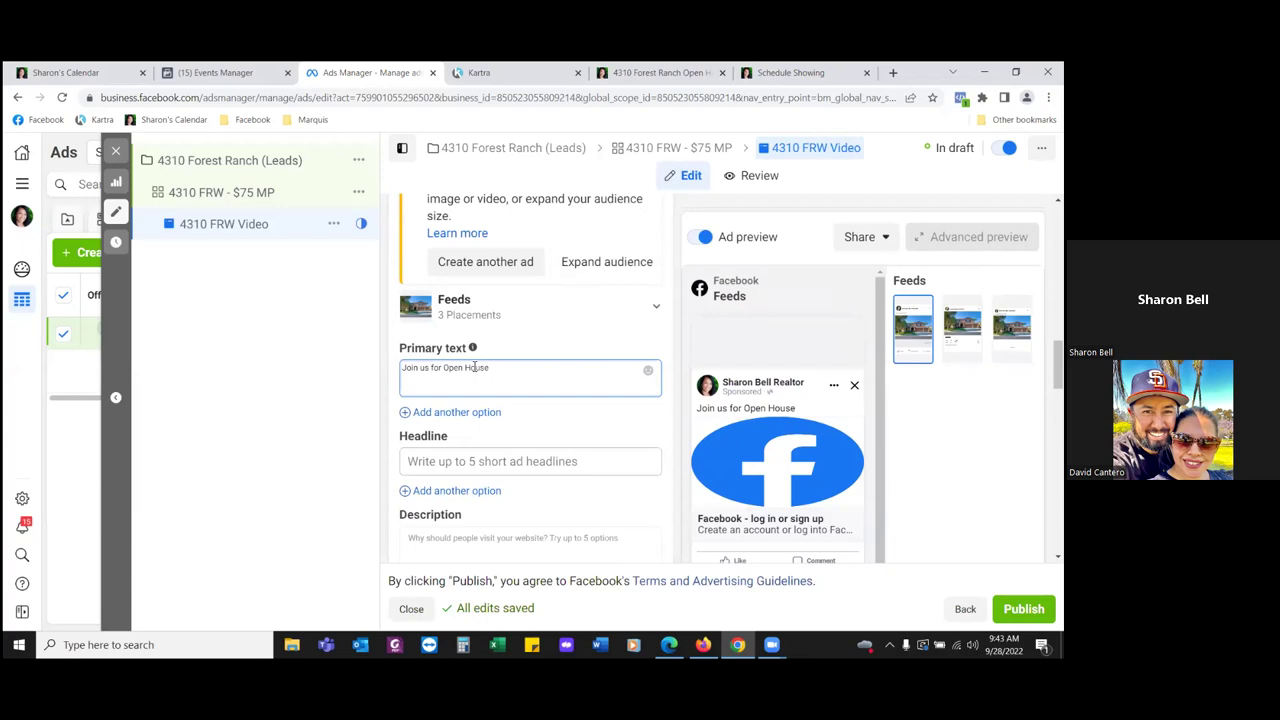
Type the headline 'Click Learn More For Pricing & Photos!', correcting typos along the way.
click(508, 459)
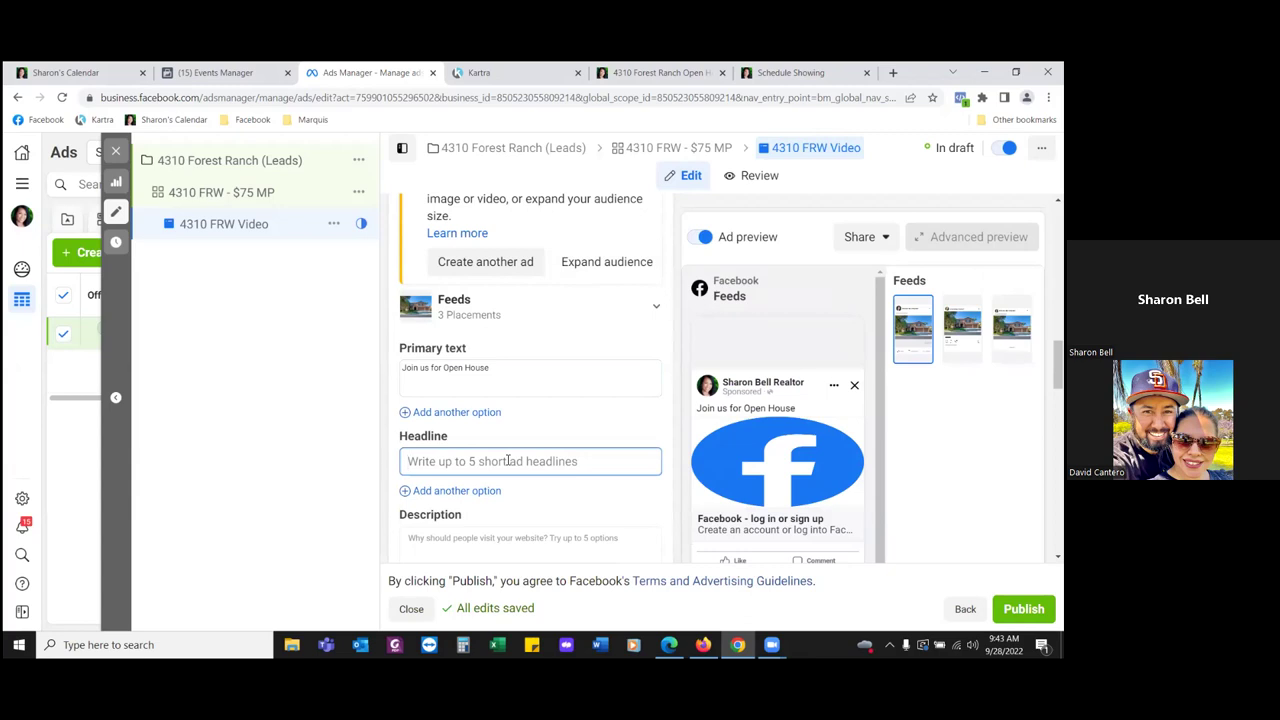
text(CLI)
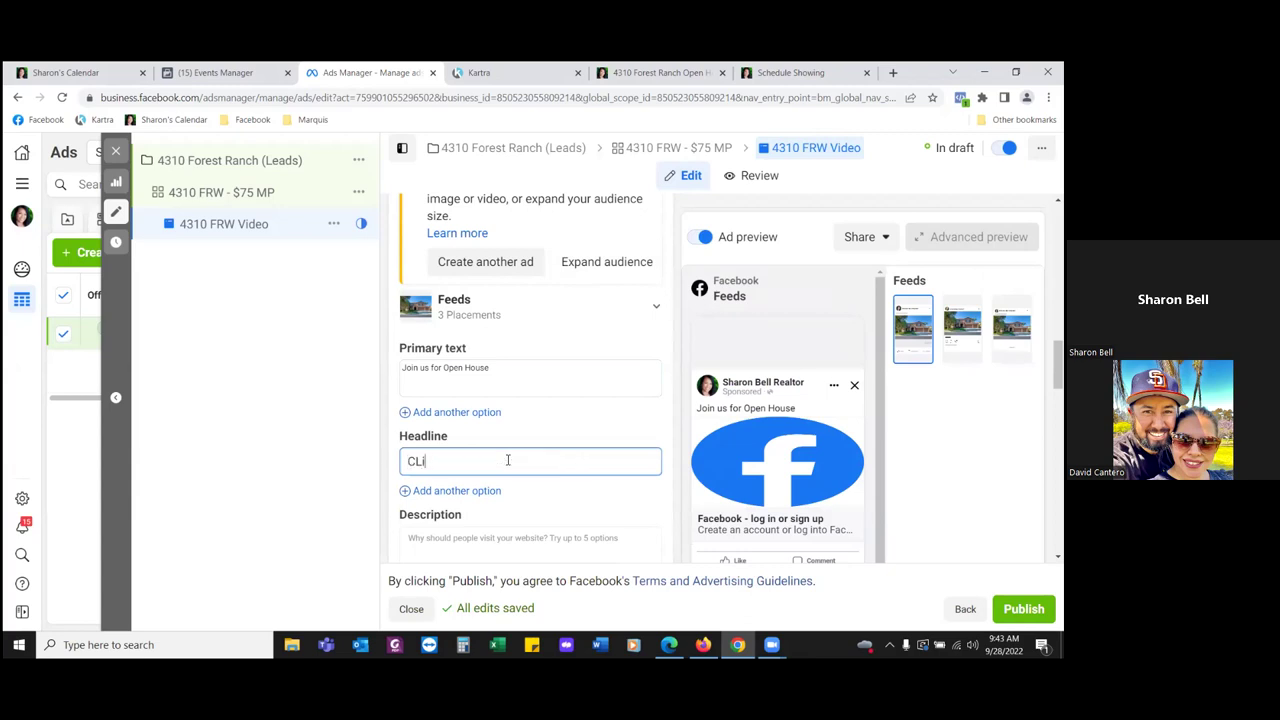
text(lick Lean M)
key(BackSpace)
key(BackSpace)
text(Moe)
key(BackSpace)
text(re for)
text(r All Th)
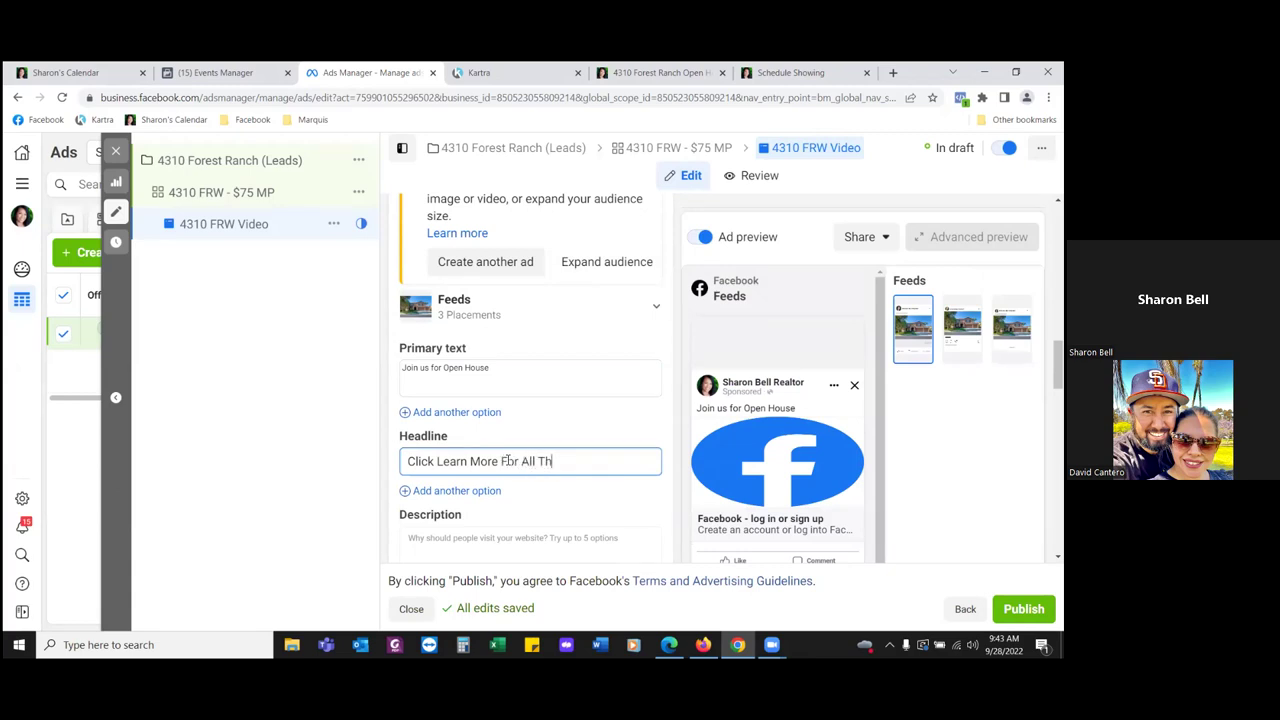
text(e Deta)
key(BackSpace)
key(BackSpace)
key(BackSpace)
key(BackSpace)
key(BackSpace)
key(BackSpace)
key(BackSpace)
key(BackSpace)
key(BackSpace)
key(BackSpace)
key(BackSpace)
key(BackSpace)
key(BackSpace)
key(BackSpace)
key(BackSpace)
key(BackSpace)
key(BackSpace)
text(For Pricing )
text(and Fi)
key(BackSpace)
key(BackSpace)
key(BackSpace)
key(BackSpace)
key(BackSpace)
key(BackSpace)
text(& Photos)
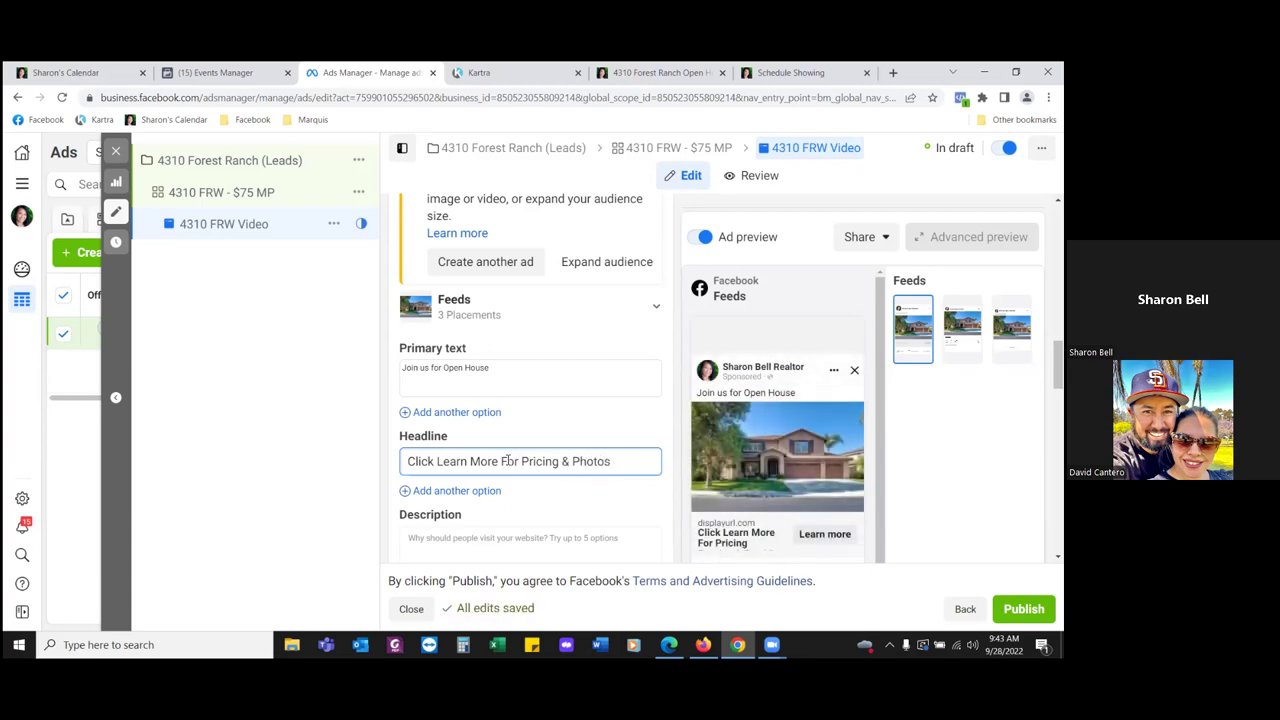
text(!)
Replace the headline ending with 'Details' and review the primary text.
drag(626, 461, 521, 461)
text(Detail)
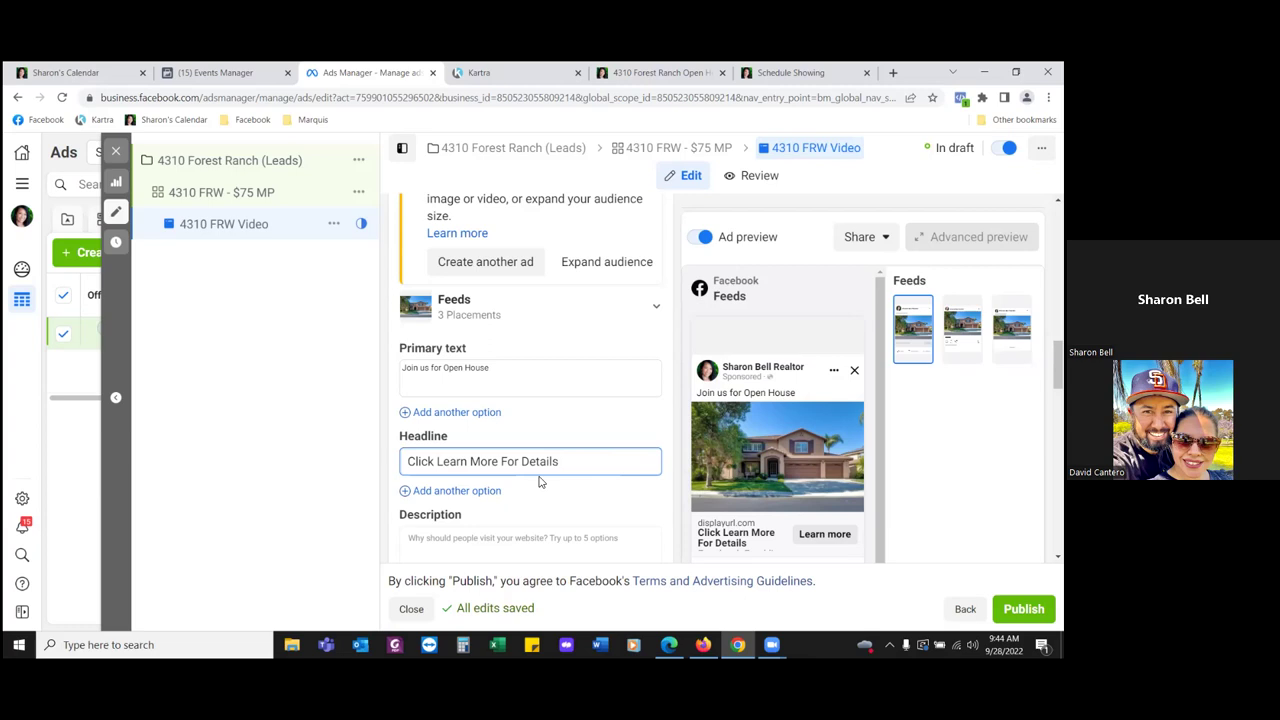
click(506, 367)
scroll(518, 412, down, 1)
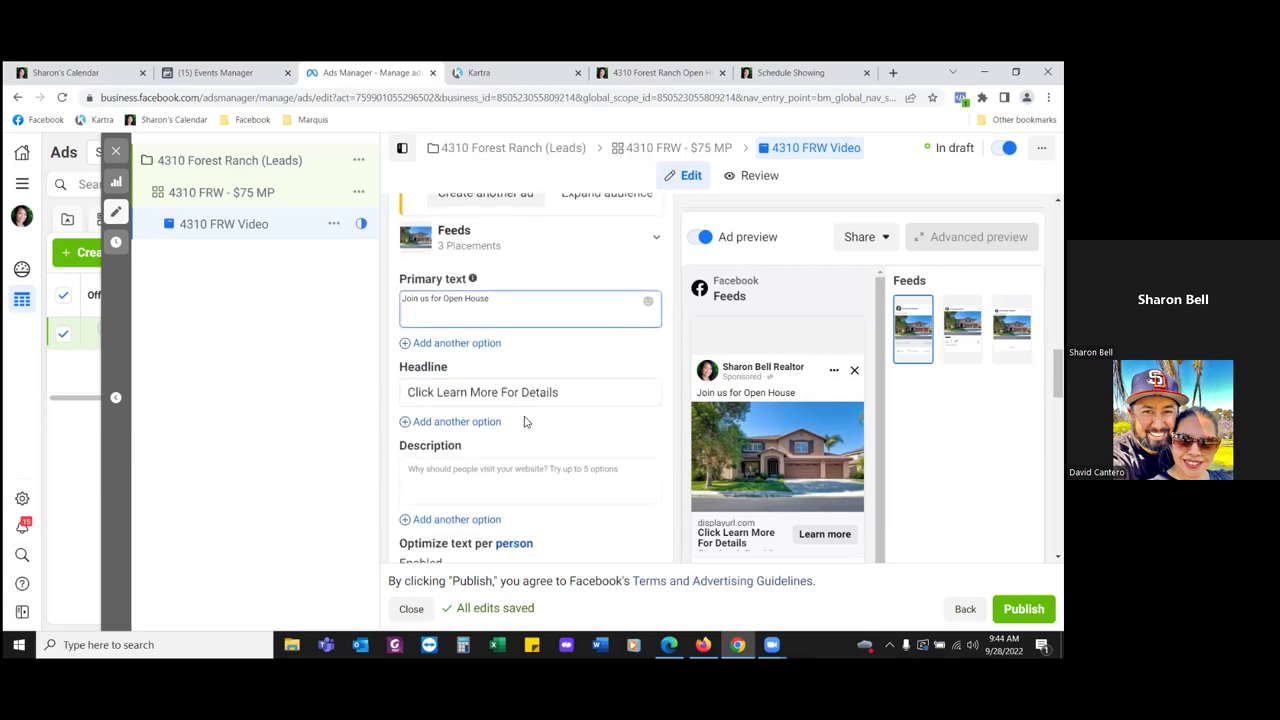
scroll(550, 444, down, 1)
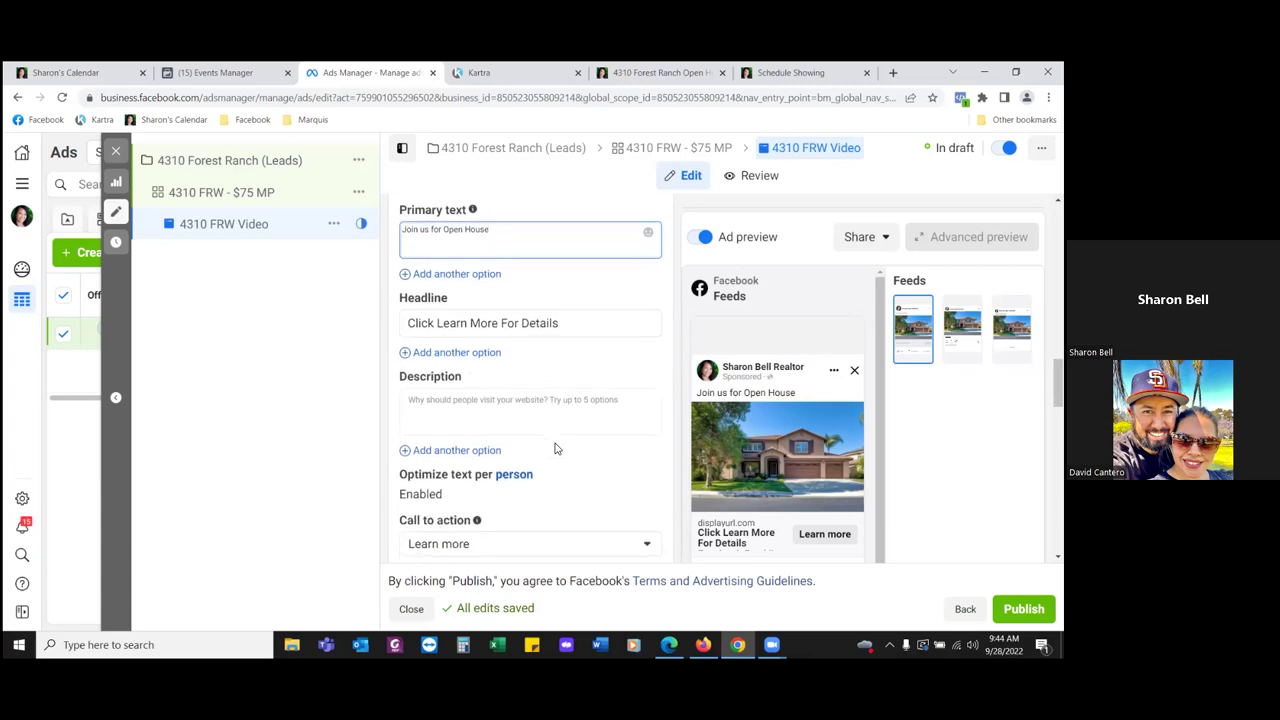
scroll(556, 470, down, 1)
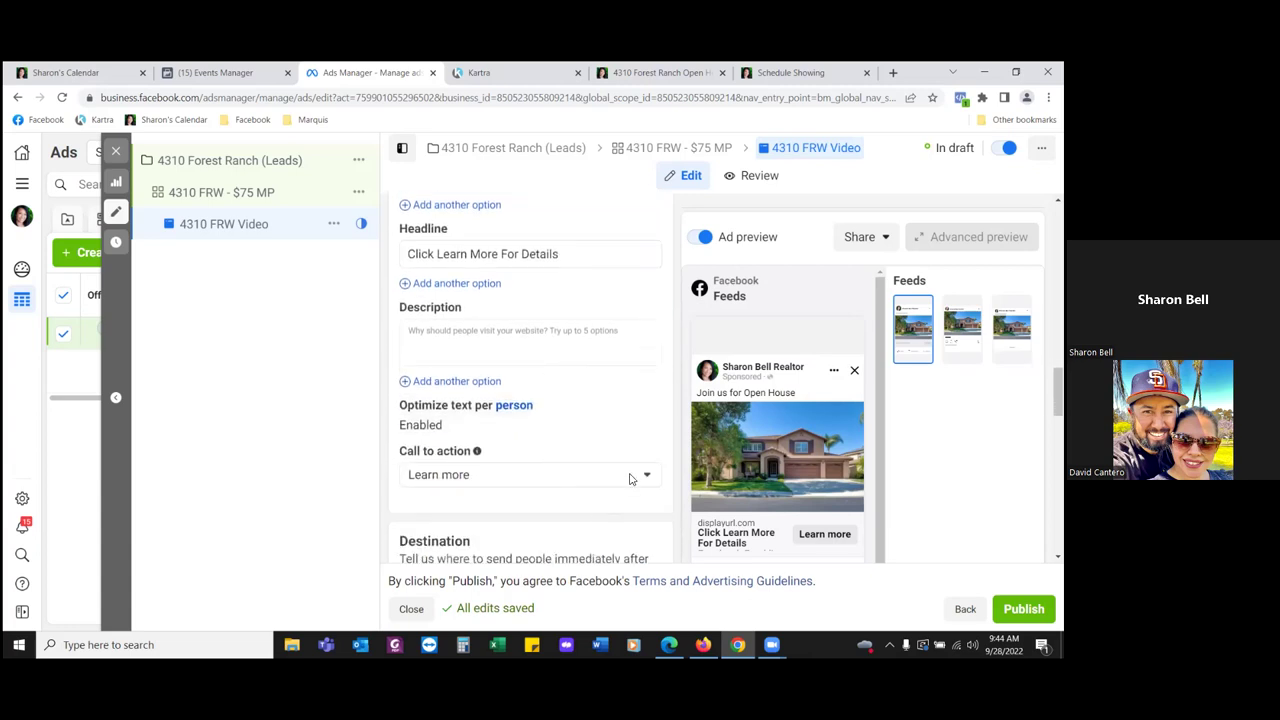
click(631, 477)
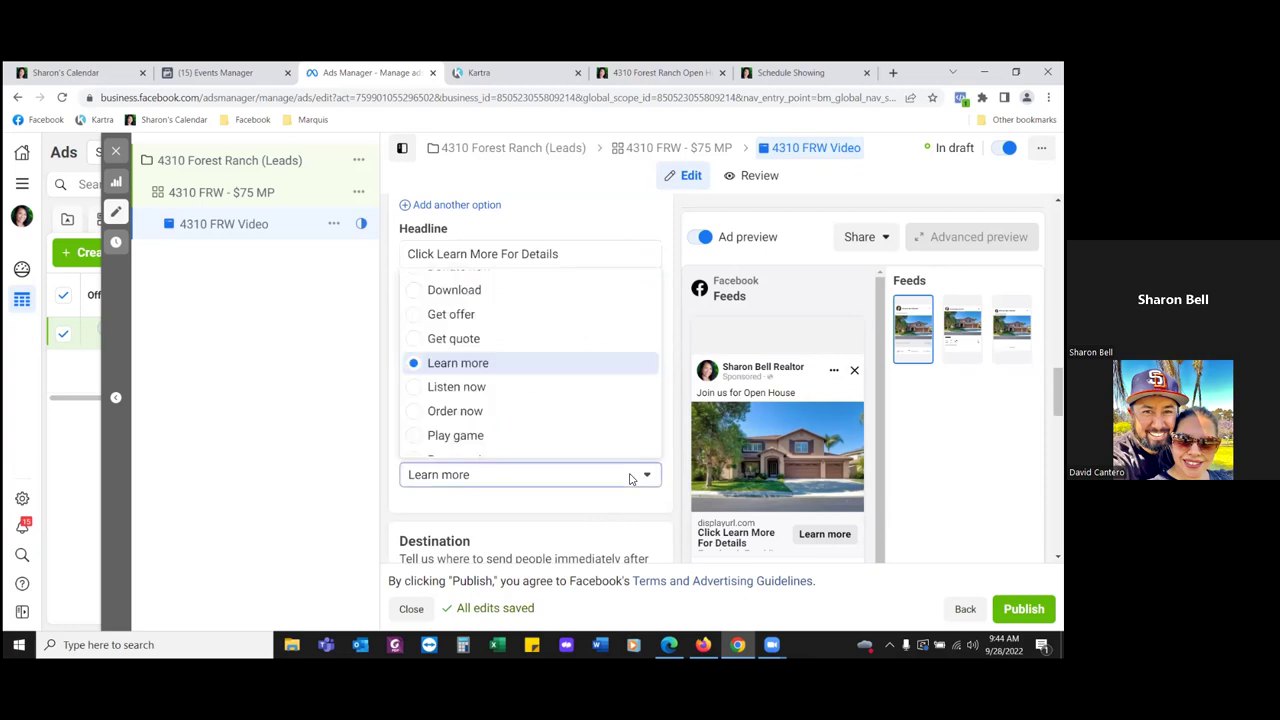
click(471, 366)
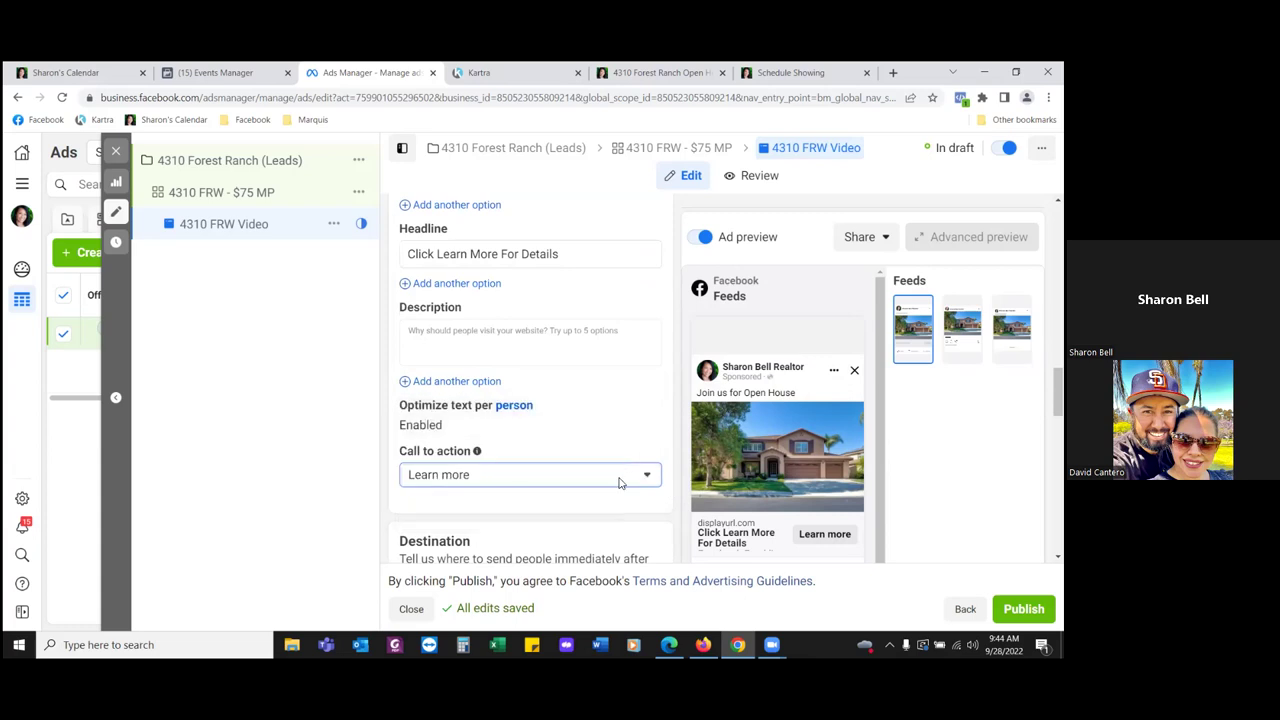
scroll(618, 483, down, 3)
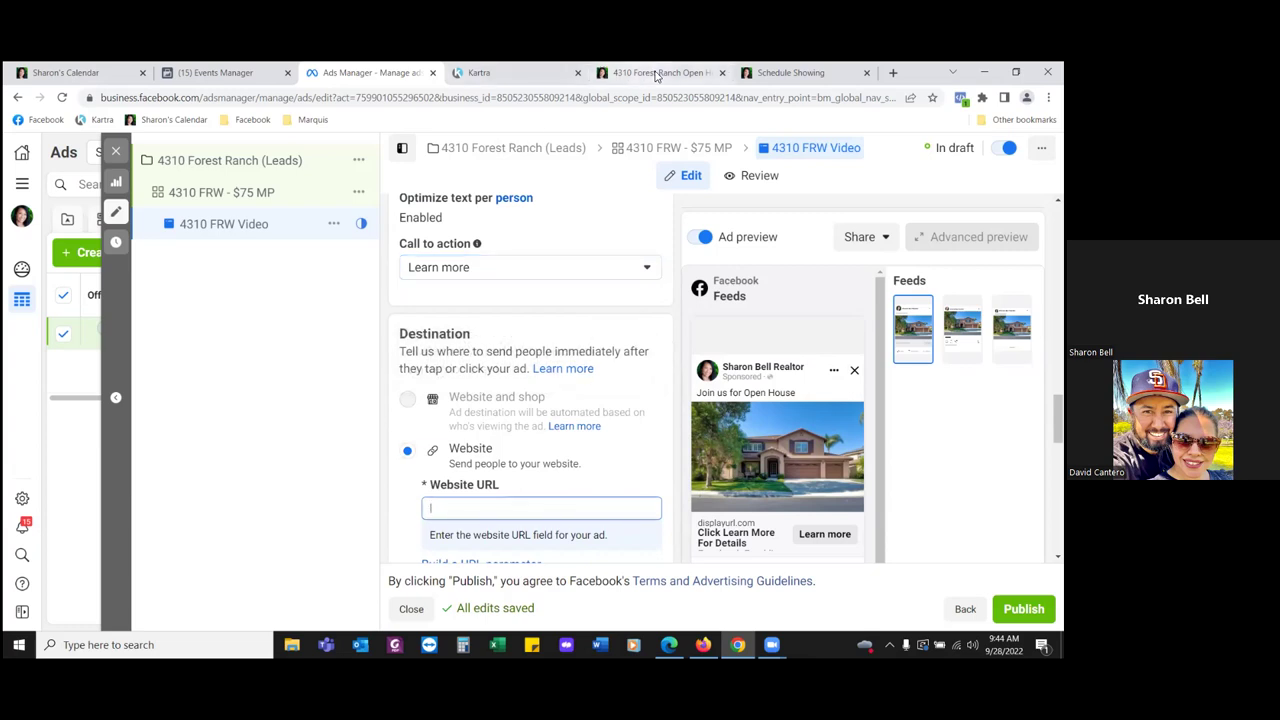
Copy the open house landing page address and paste it as the ad's Website URL.
click(655, 72)
click(240, 97)
key(ctrl+c)
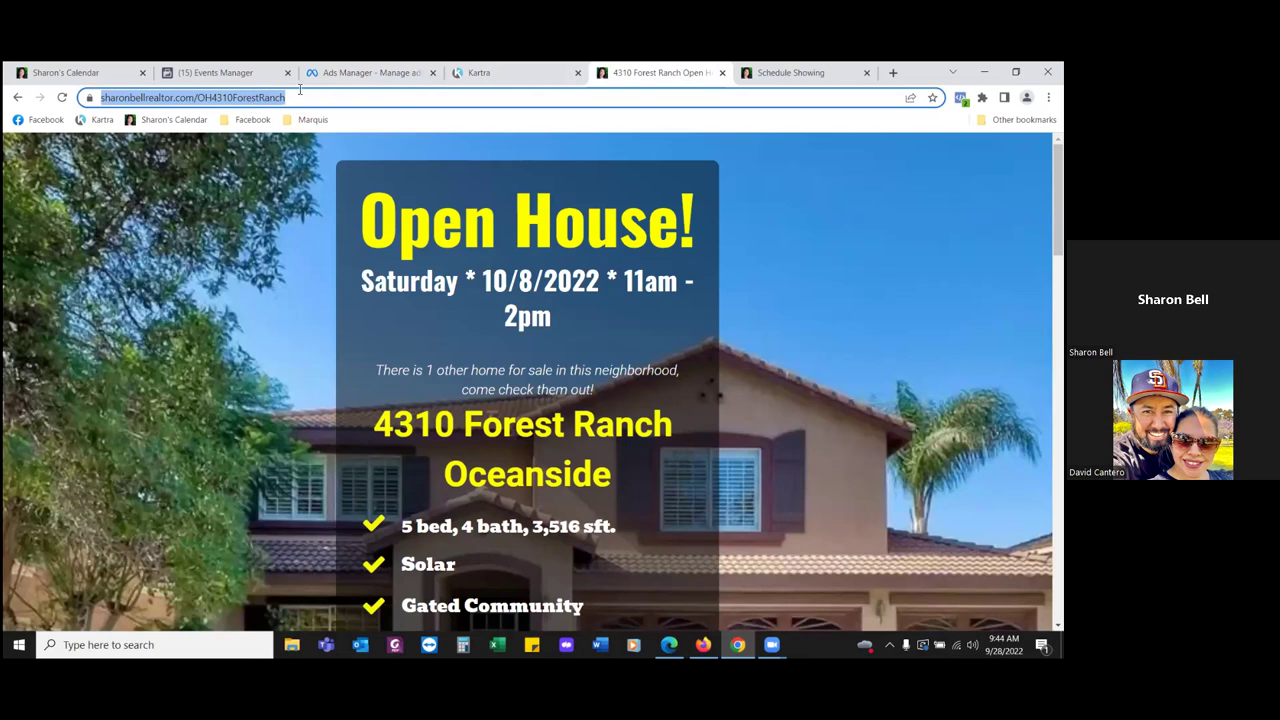
click(340, 72)
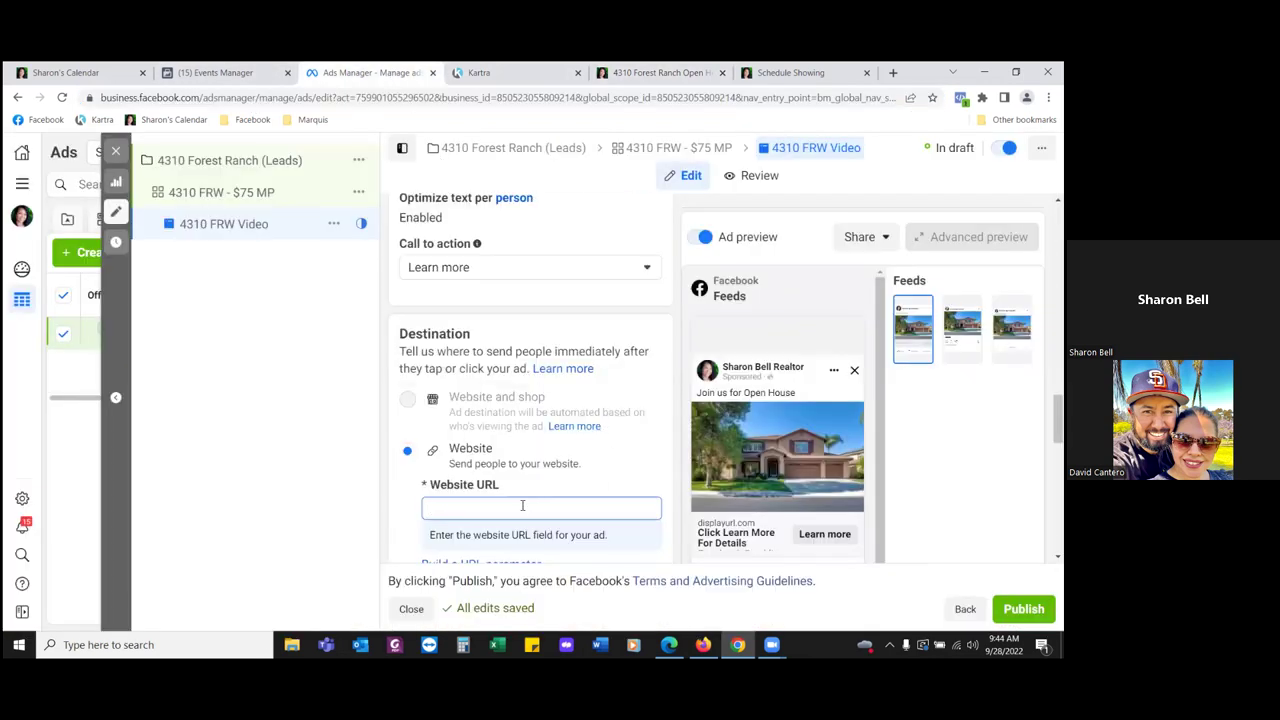
key(ctrl+v)
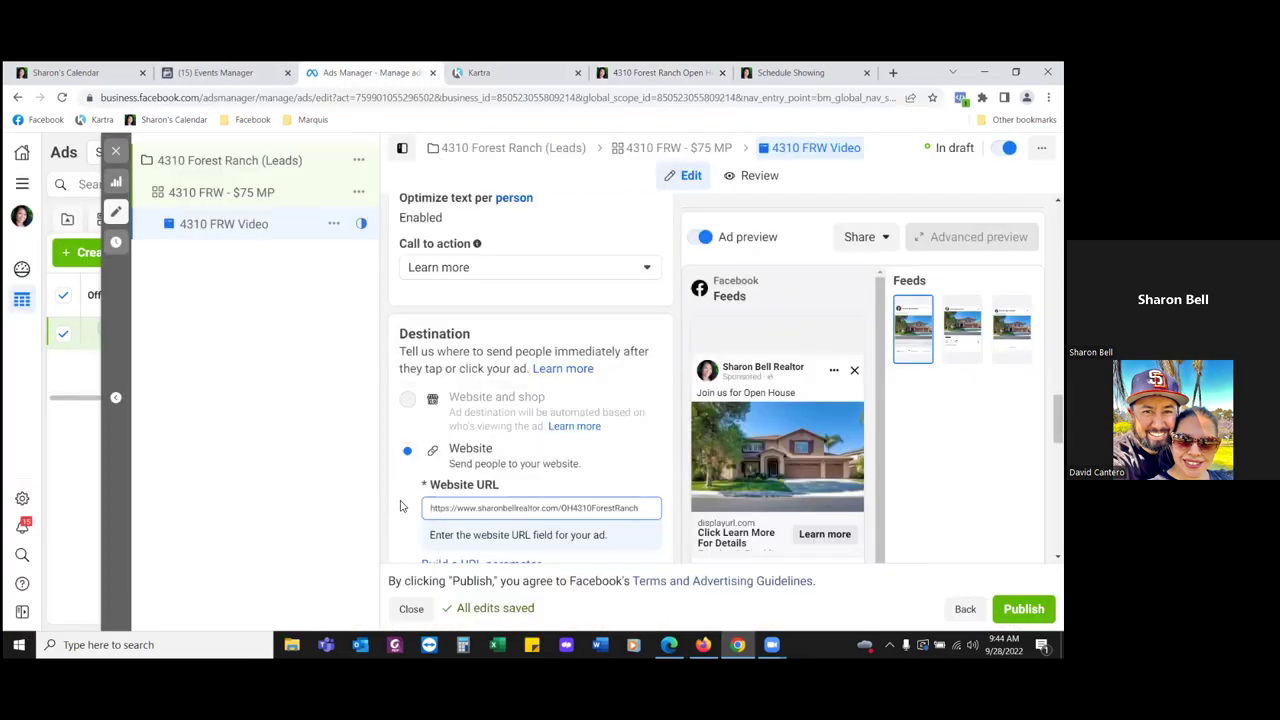
click(400, 506)
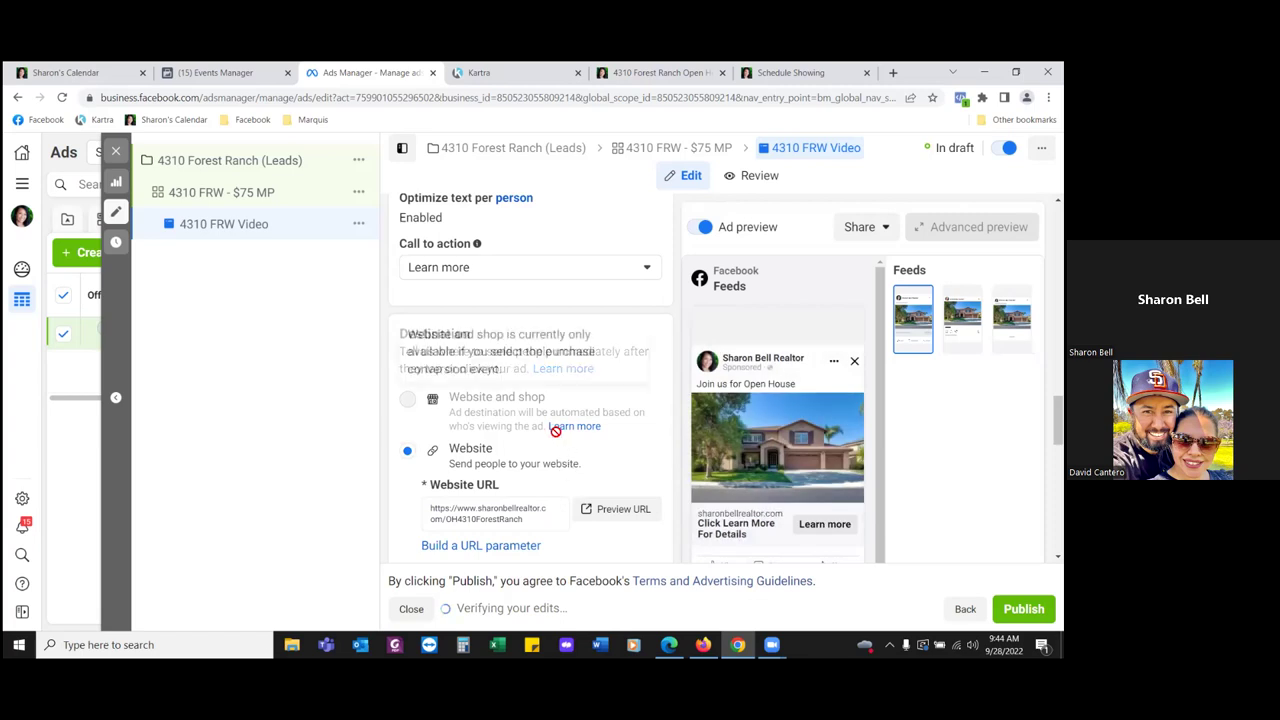
scroll(555, 430, up, 2)
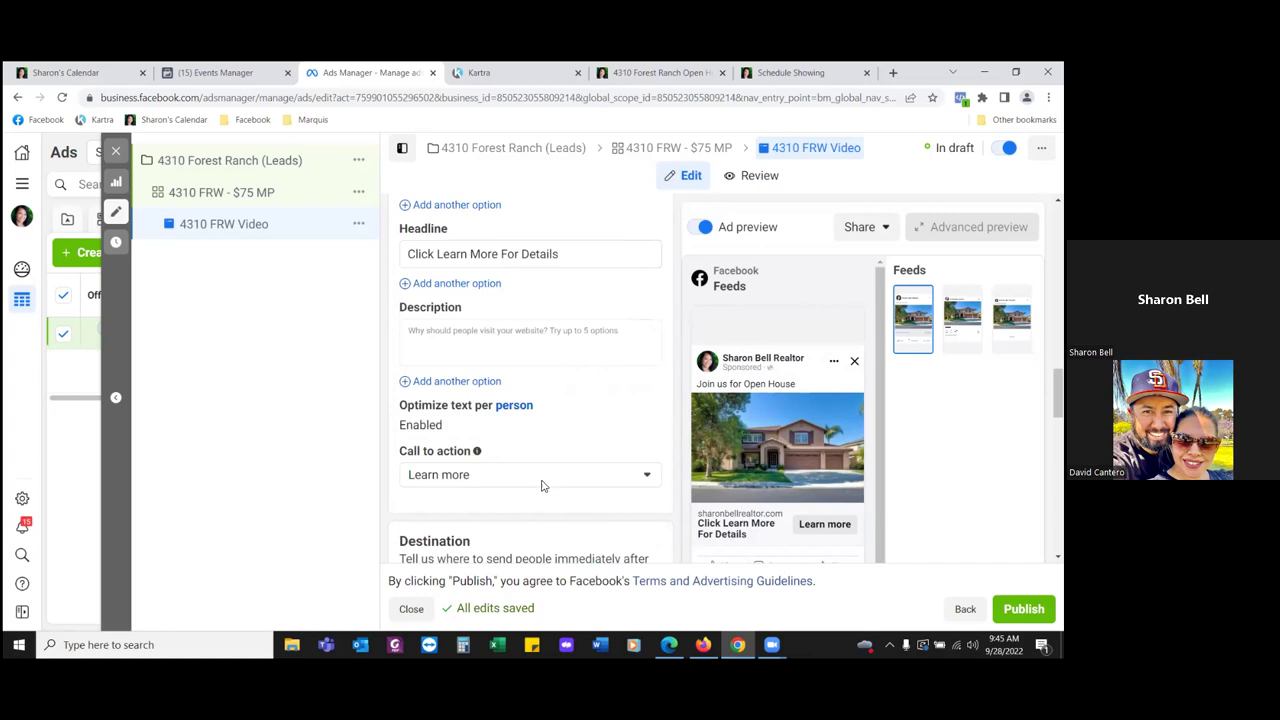
scroll(541, 485, down, 1)
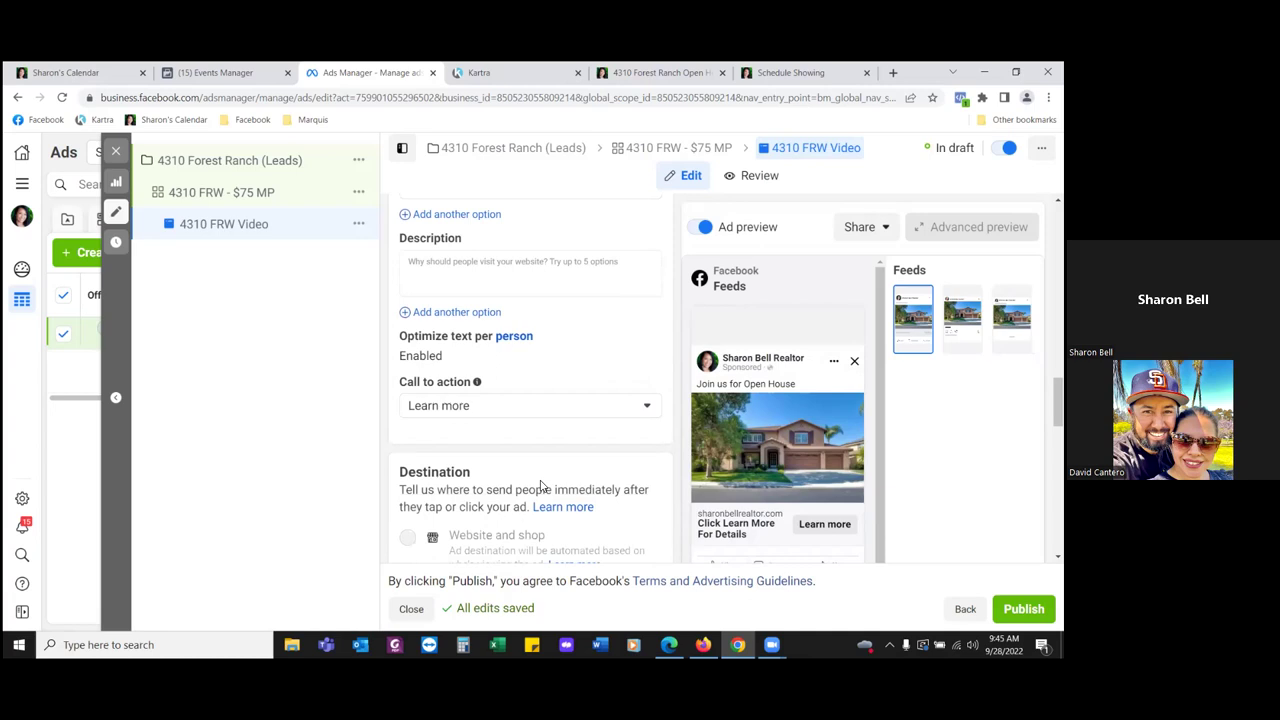
scroll(541, 485, down, 1)
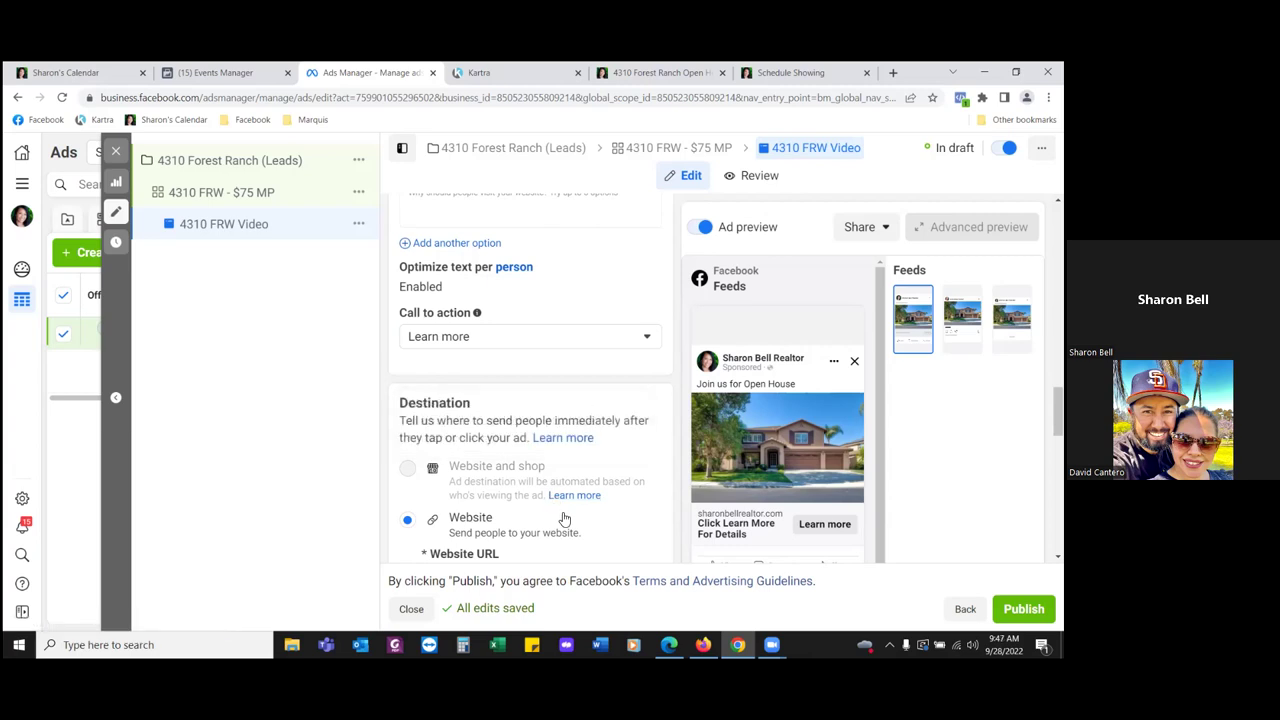
scroll(565, 519, down, 2)
scroll(565, 519, down, 2)
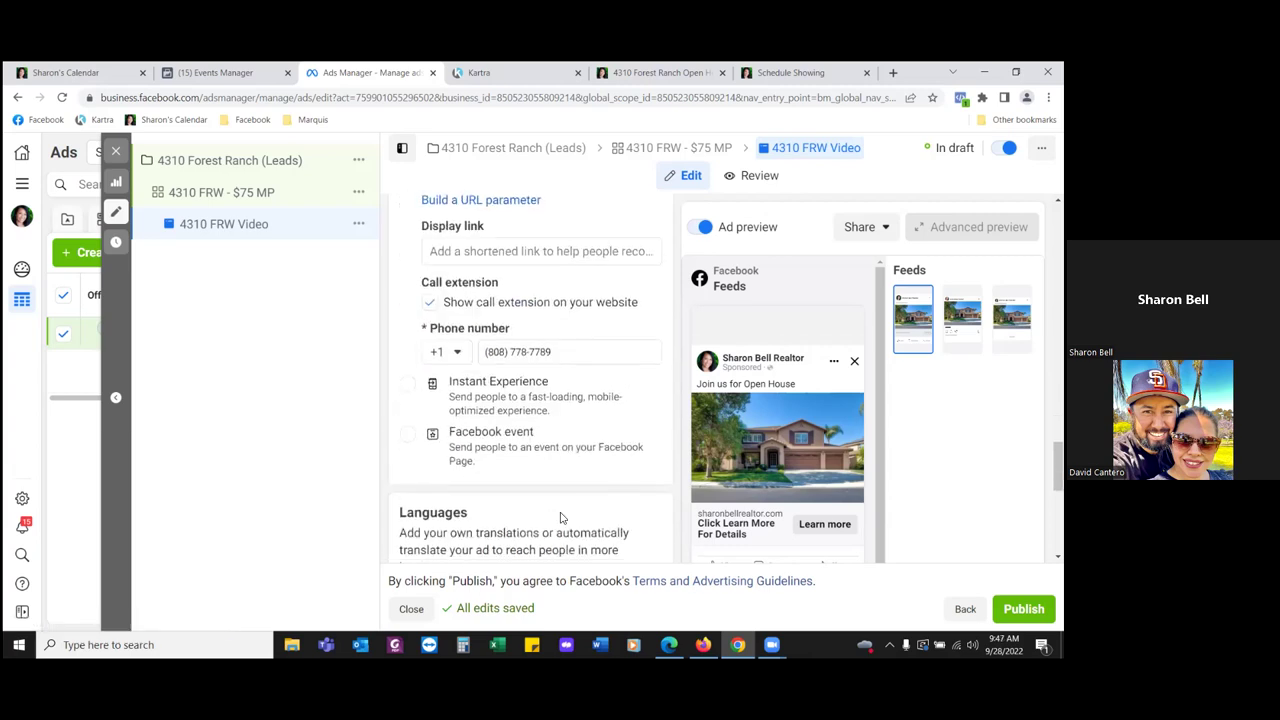
scroll(565, 515, down, 2)
scroll(565, 515, up, 3)
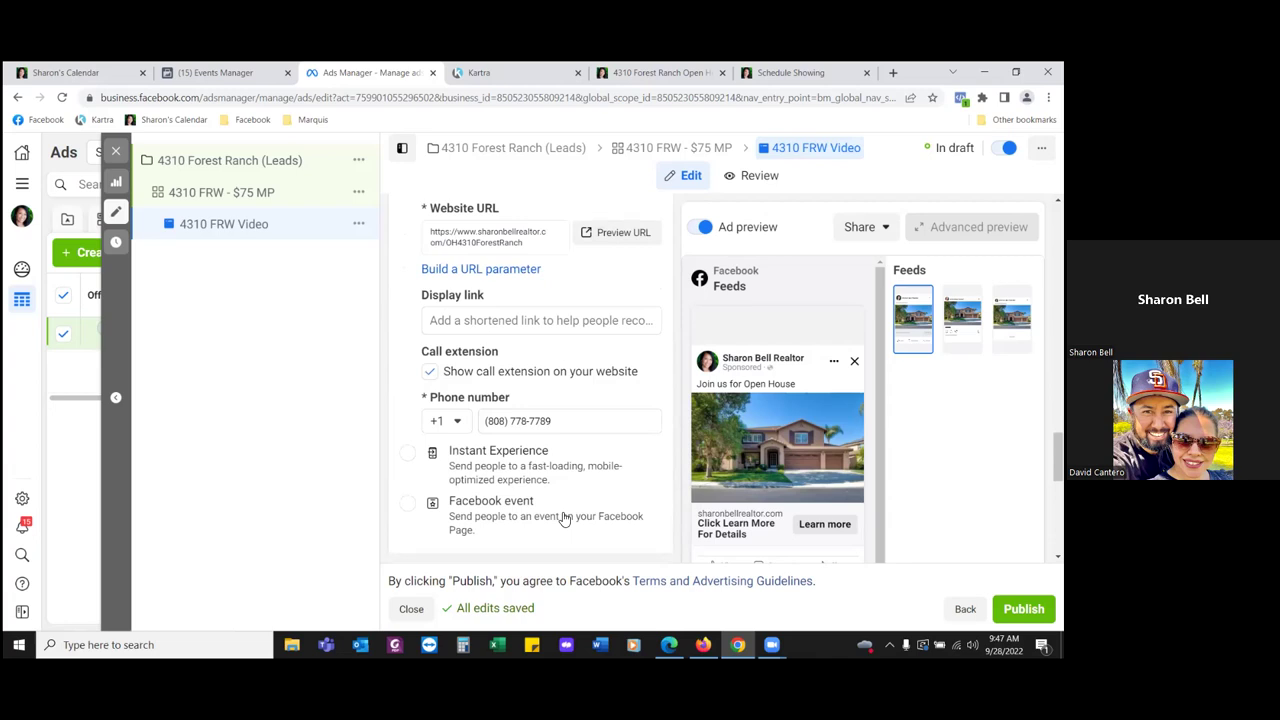
scroll(565, 518, up, 3)
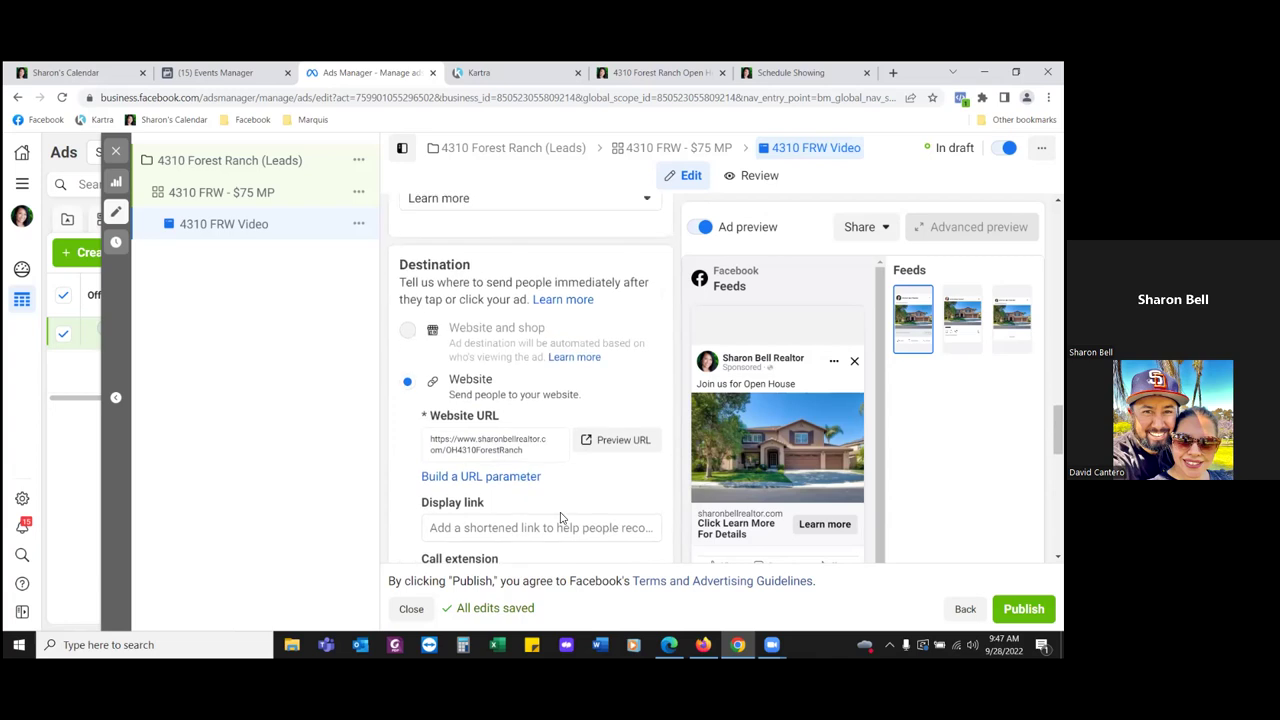
scroll(560, 517, up, 1)
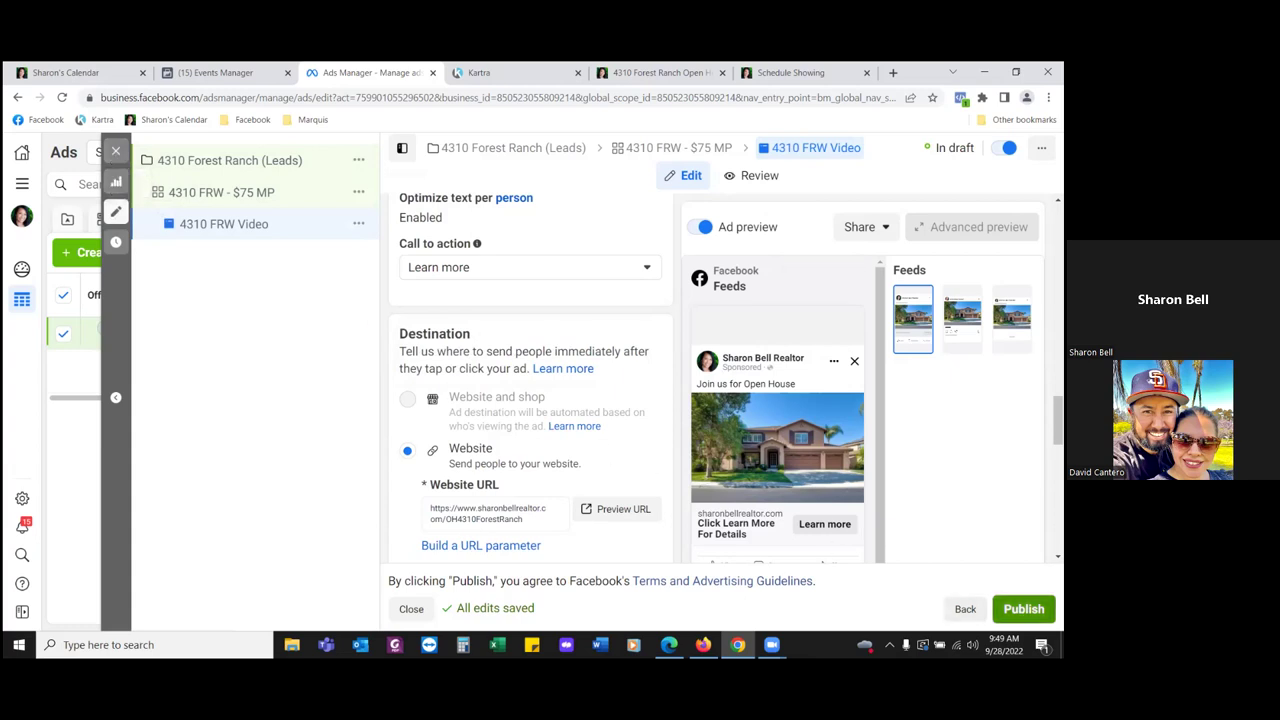
click(1023, 608)
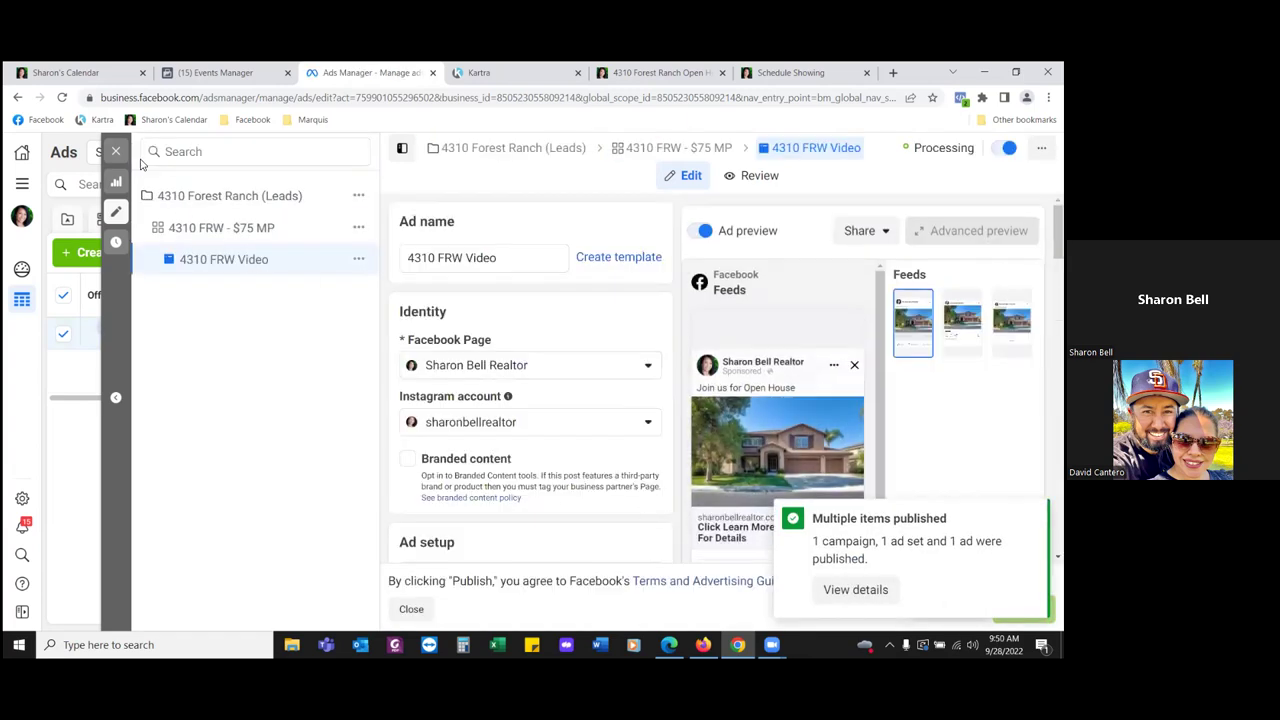
click(115, 151)
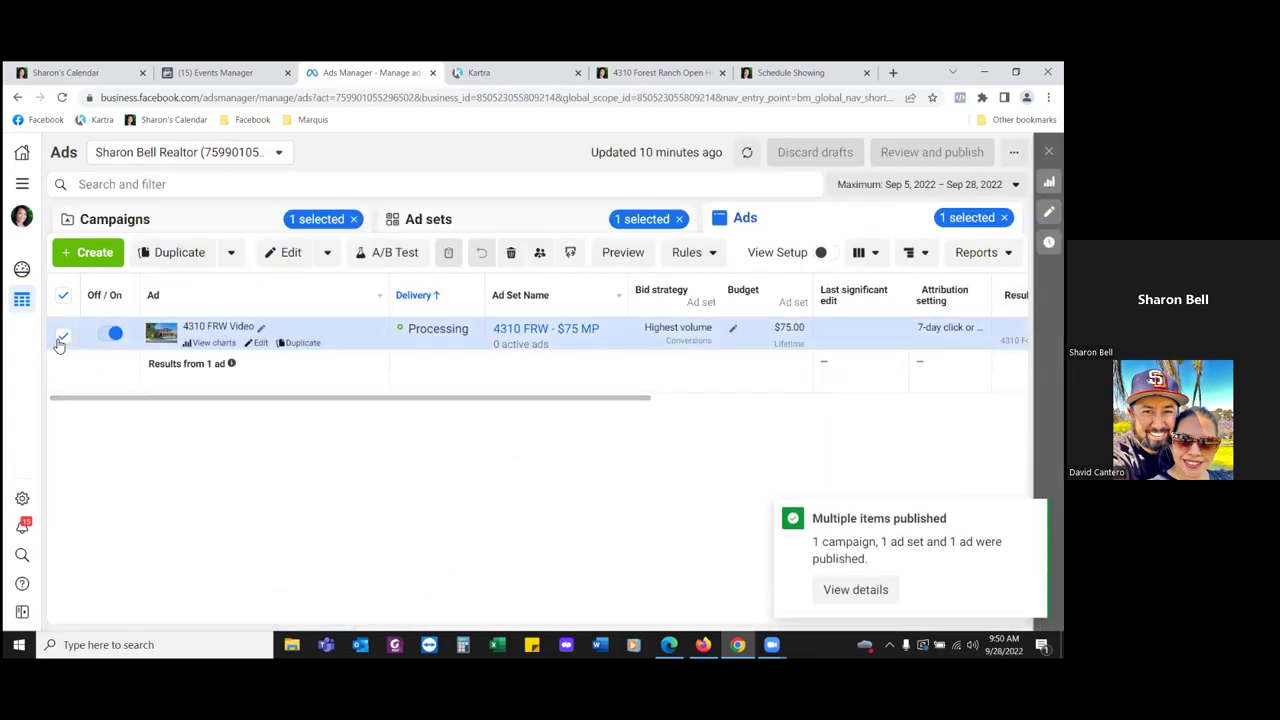
click(337, 218)
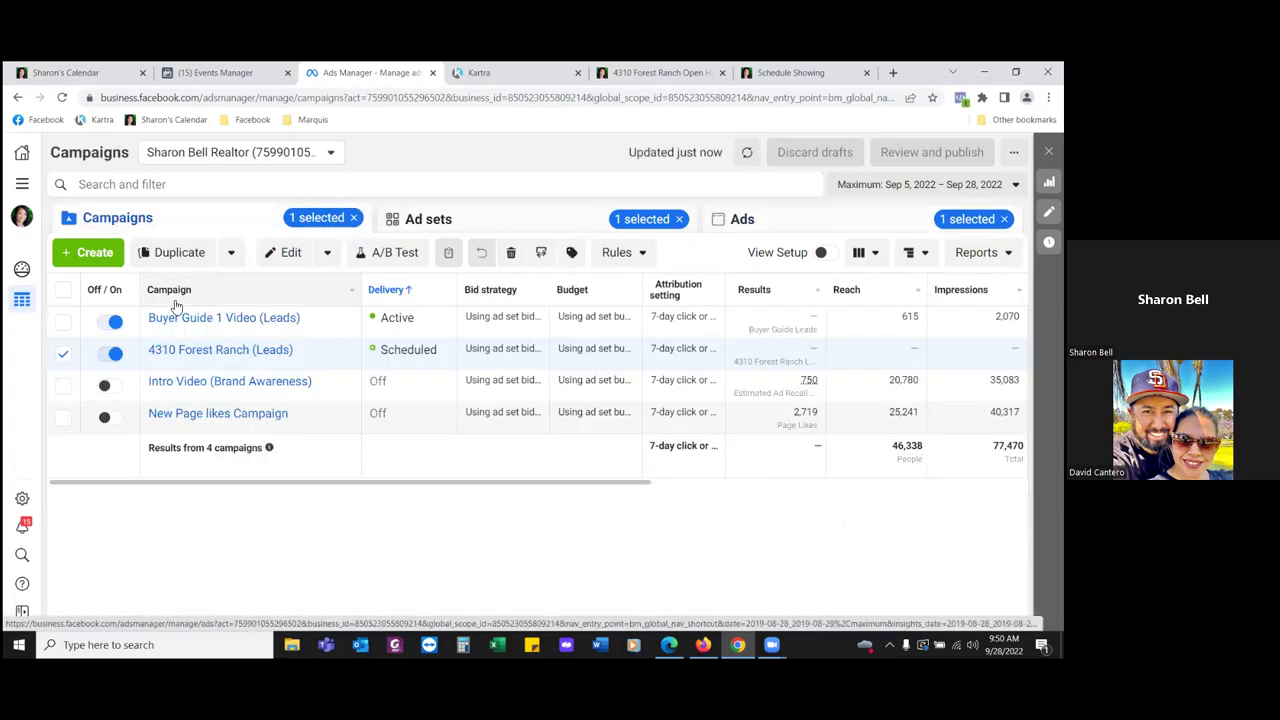
click(63, 354)
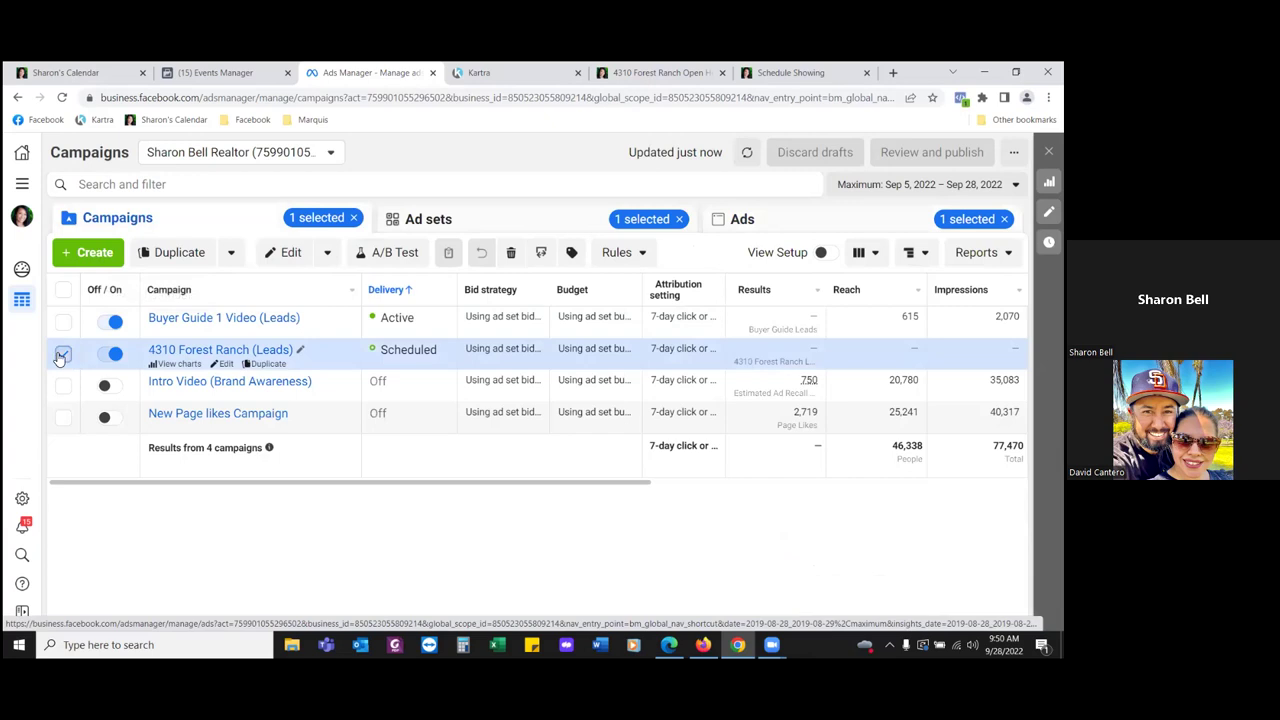
click(679, 218)
click(1004, 218)
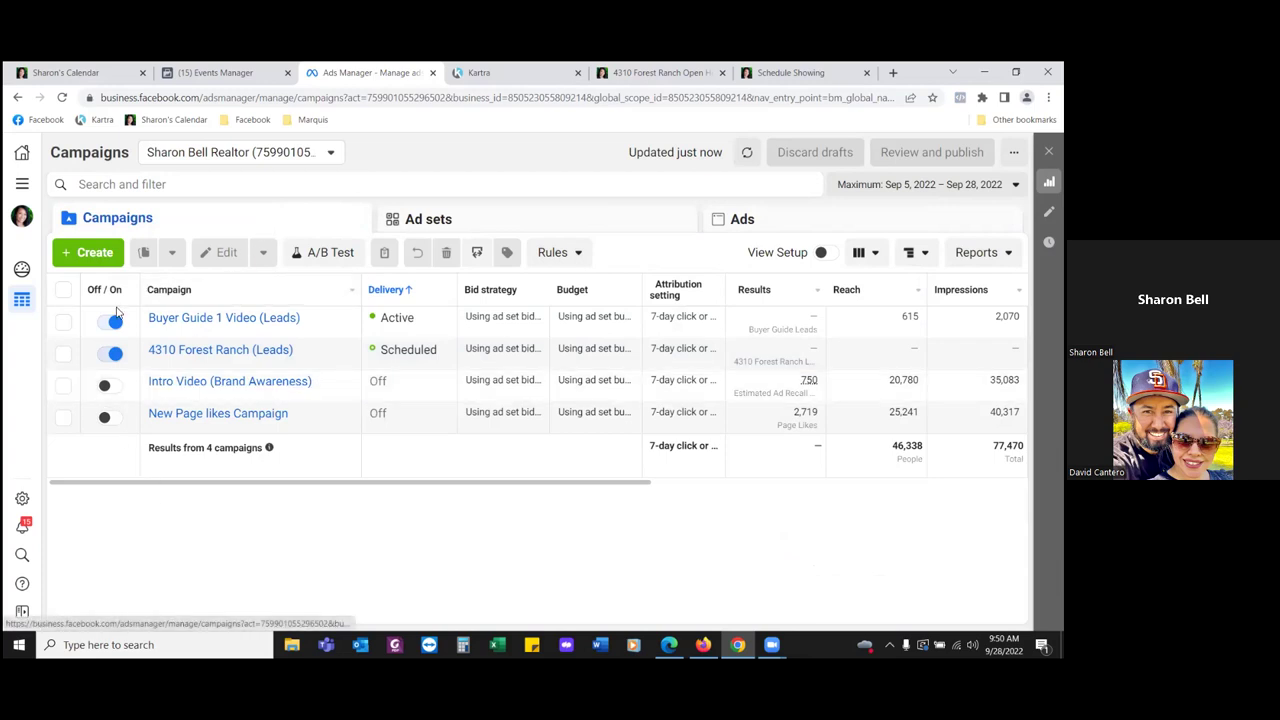
click(63, 355)
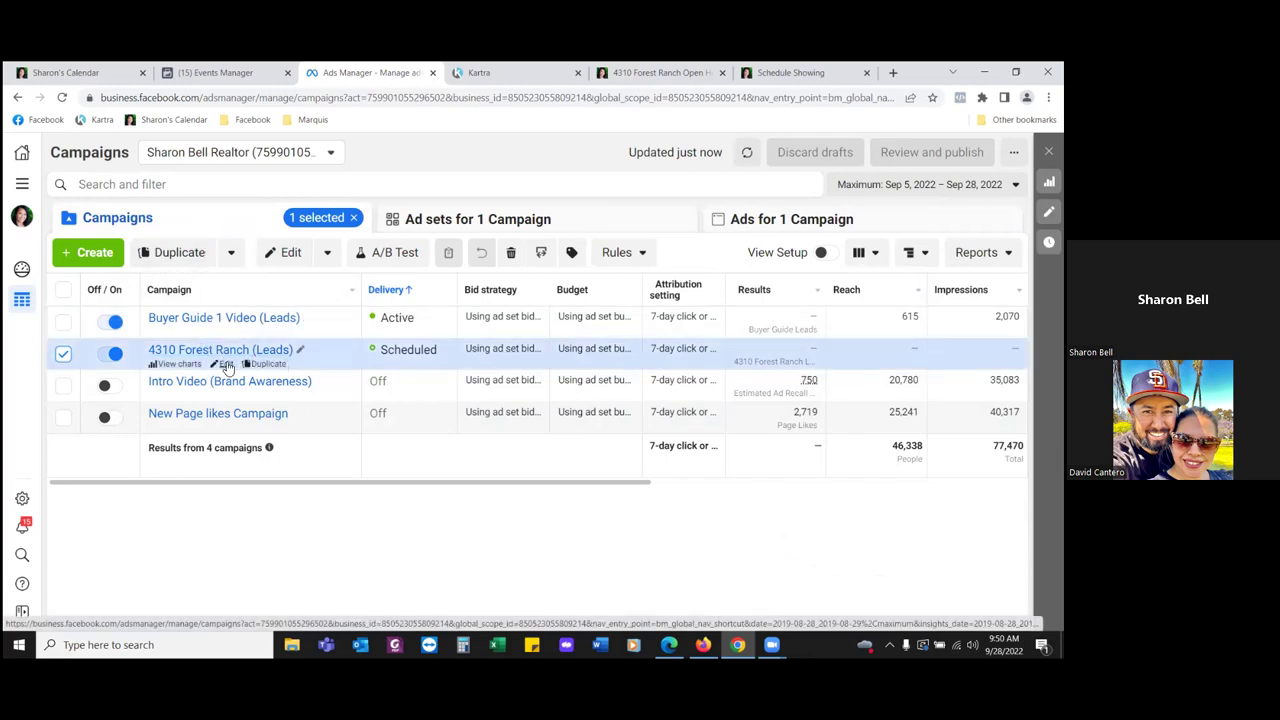
click(831, 220)
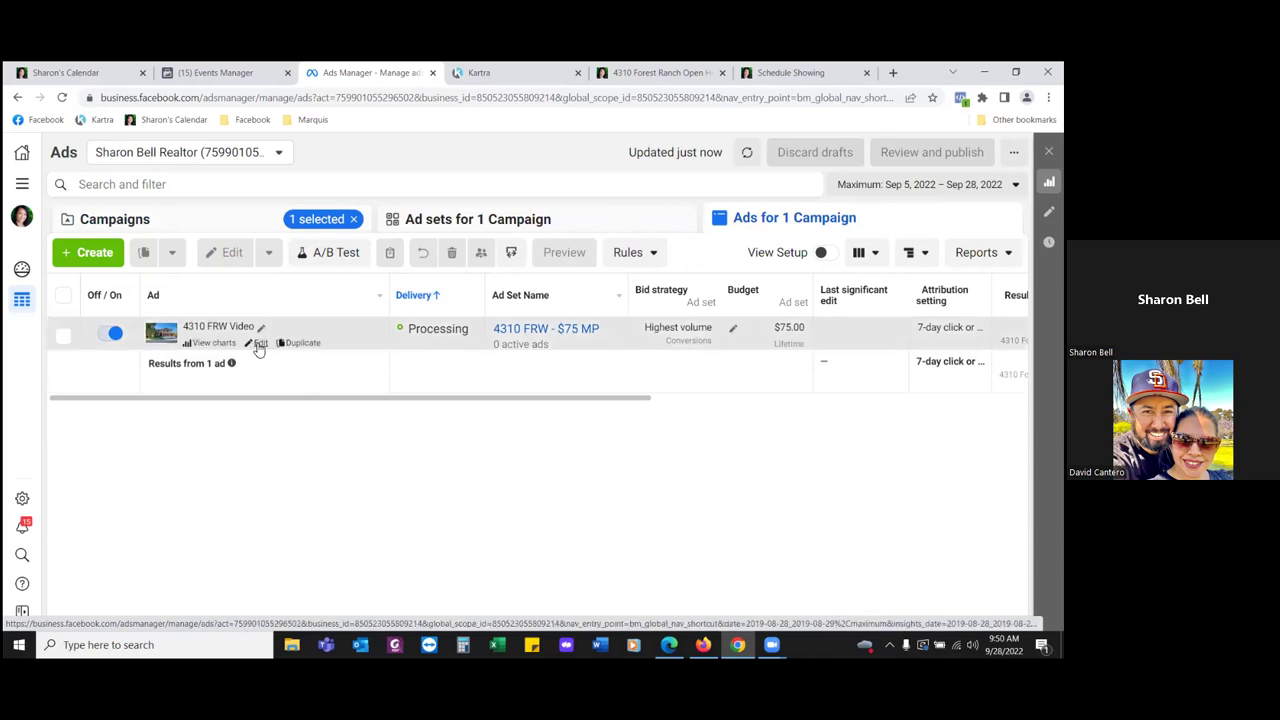
click(258, 348)
Reopen the 4310 FRW Video ad and append ' 1' to its primary text.
click(258, 344)
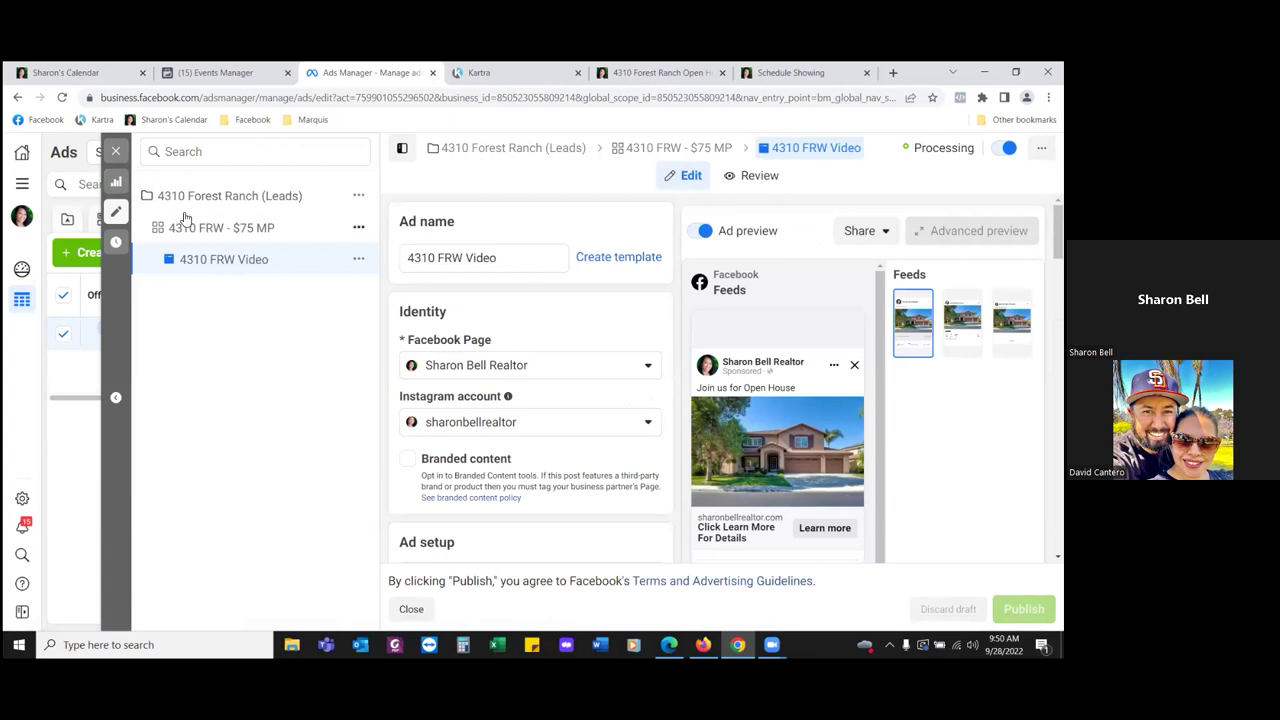
click(115, 151)
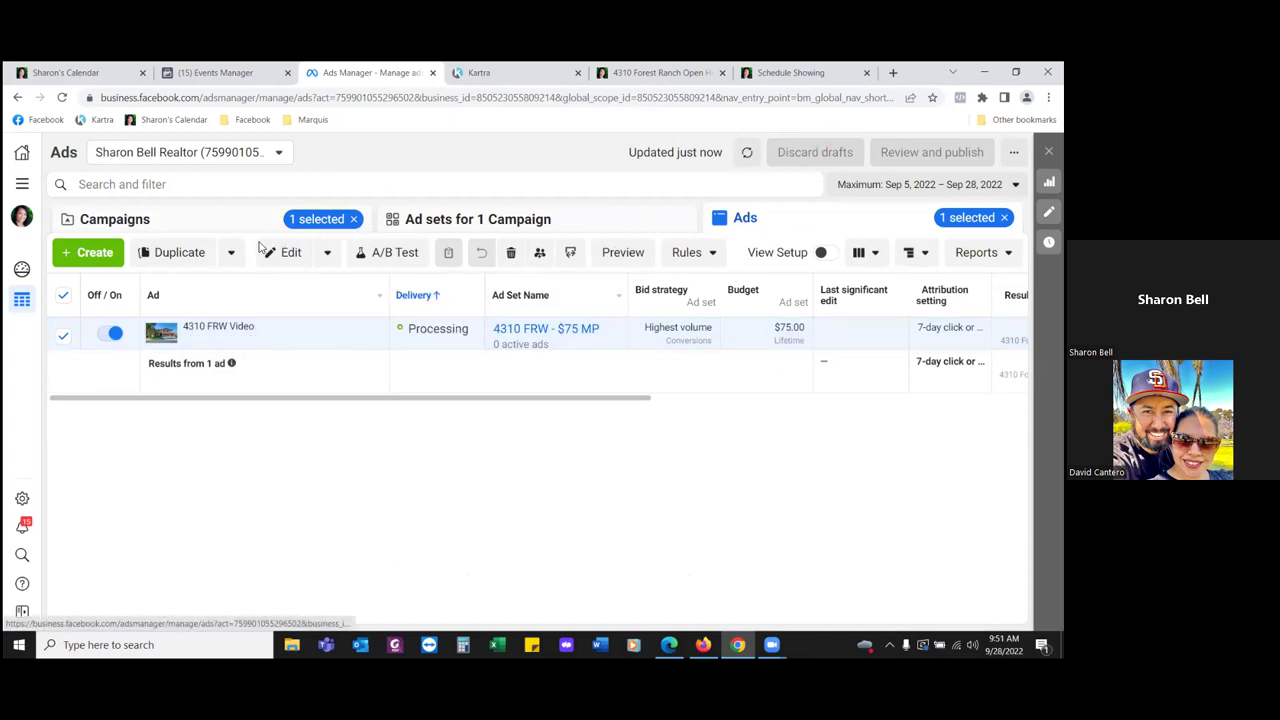
click(258, 342)
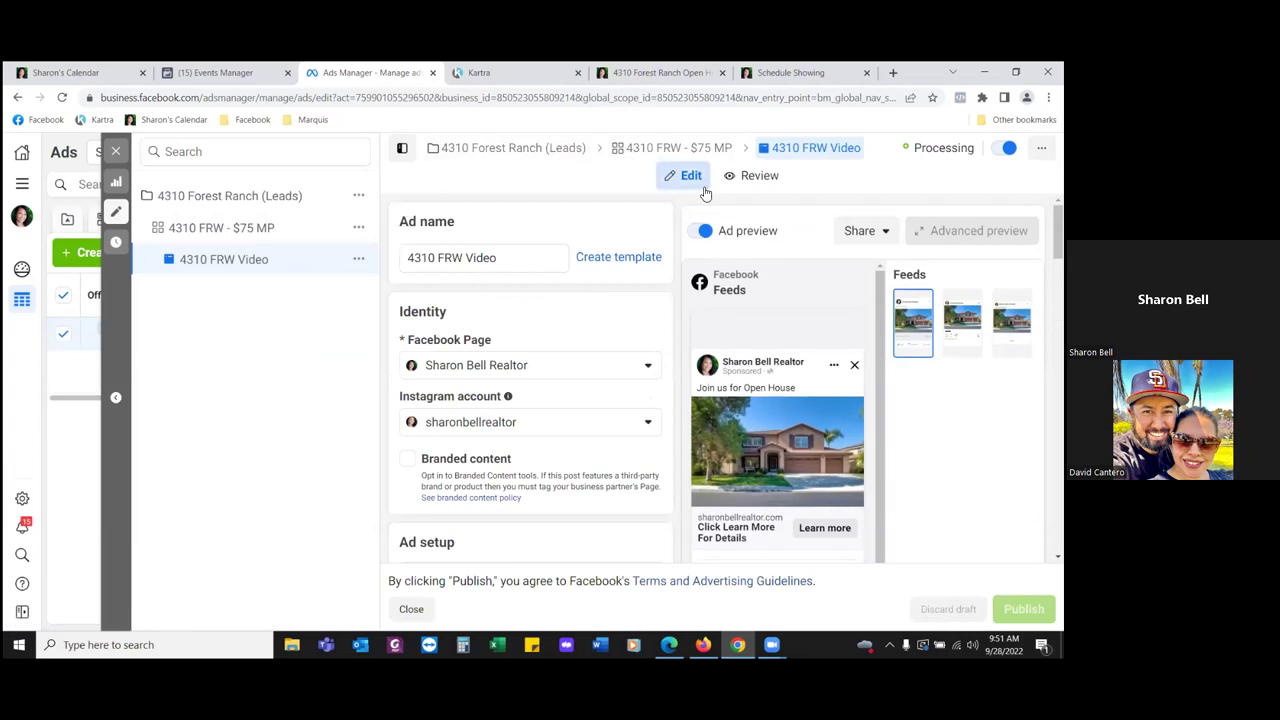
scroll(530, 468, down, 3)
scroll(550, 474, down, 5)
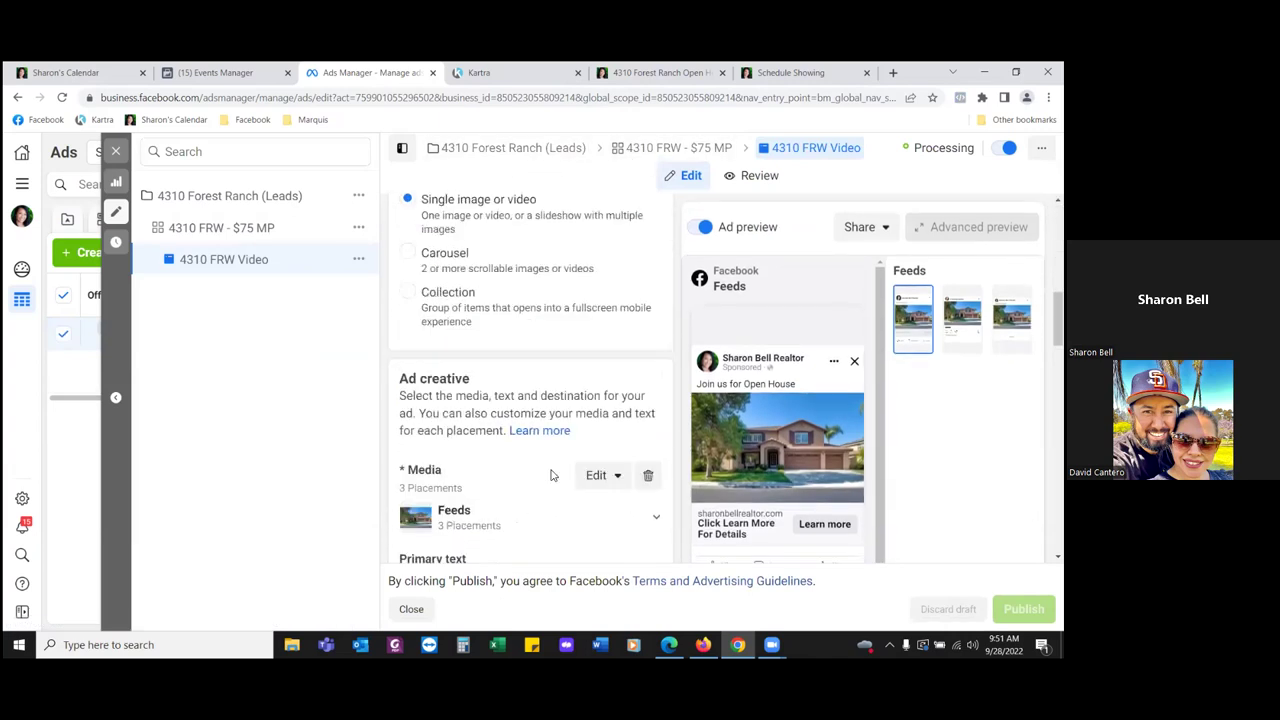
click(516, 425)
text(1)
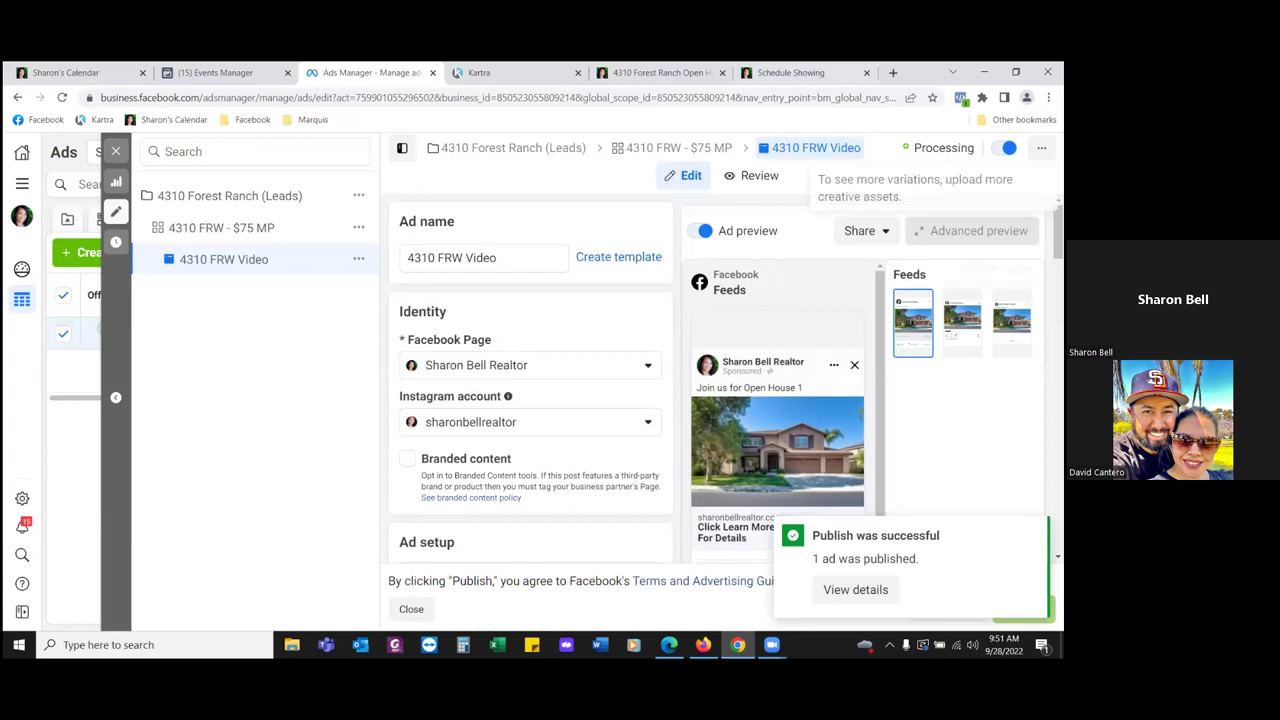
Load Ads Manager in a new browser tab, then close that duplicate tab.
click(893, 72)
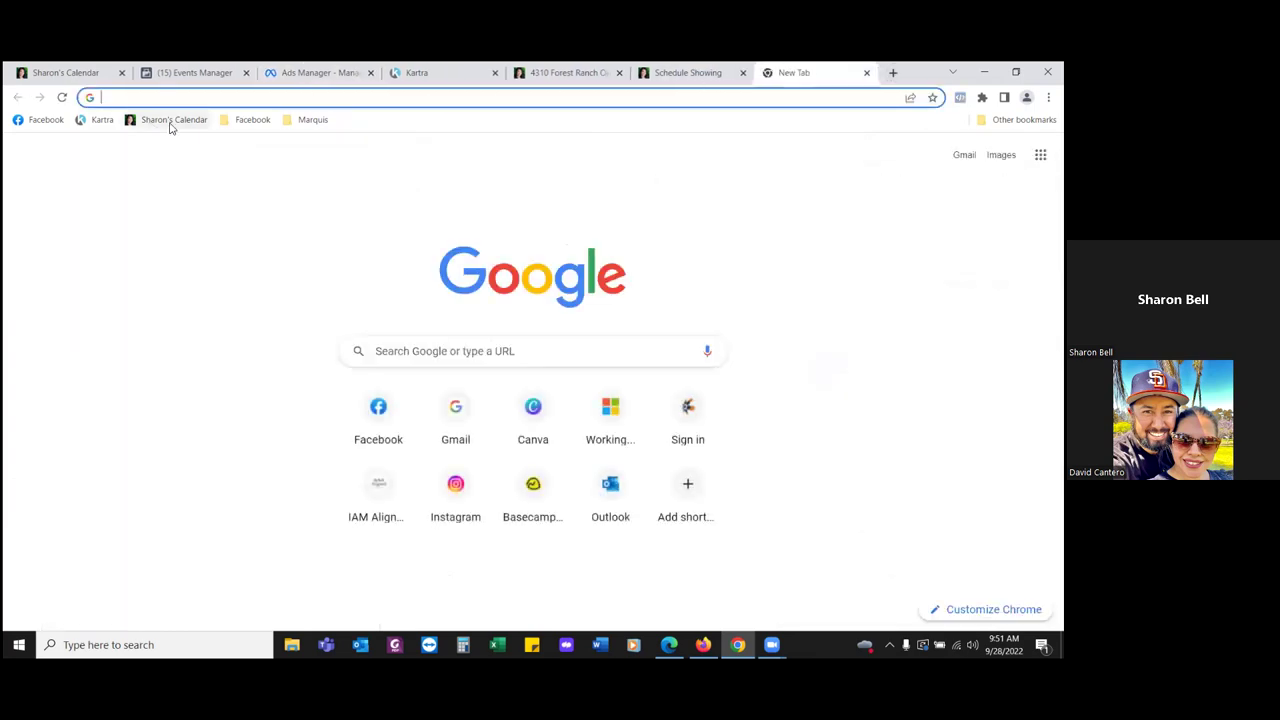
click(240, 120)
click(243, 171)
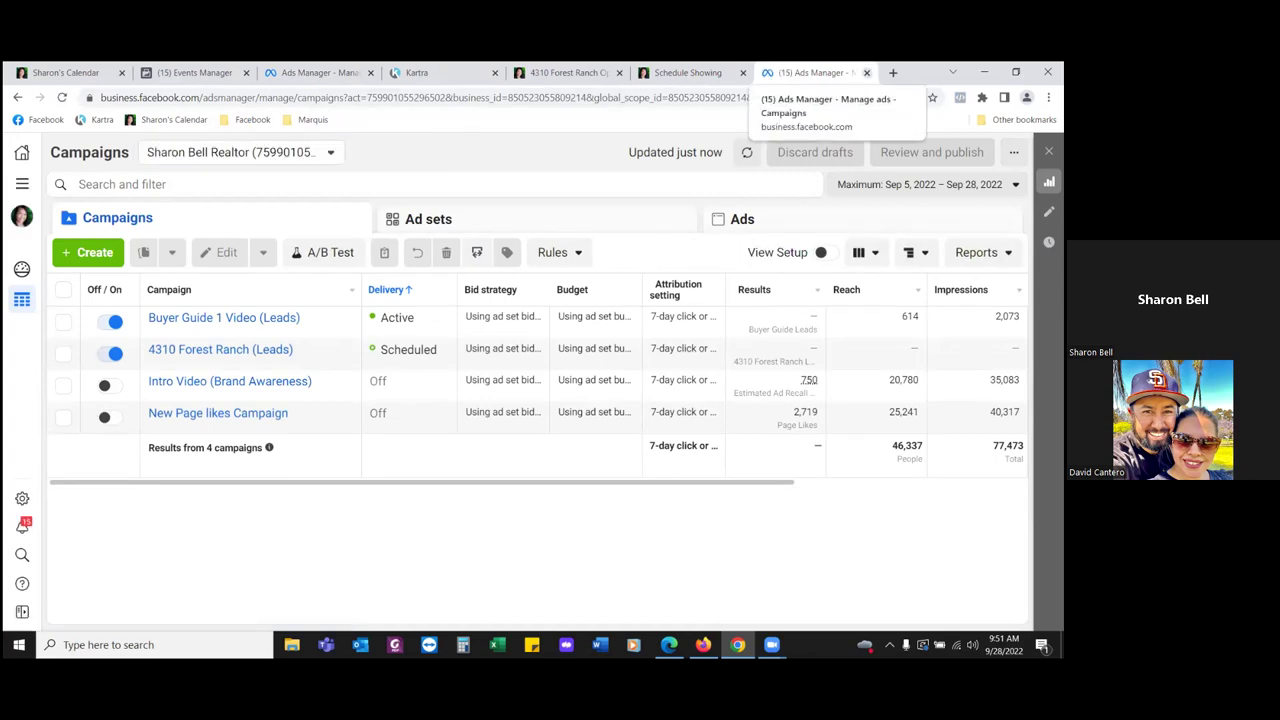
click(866, 72)
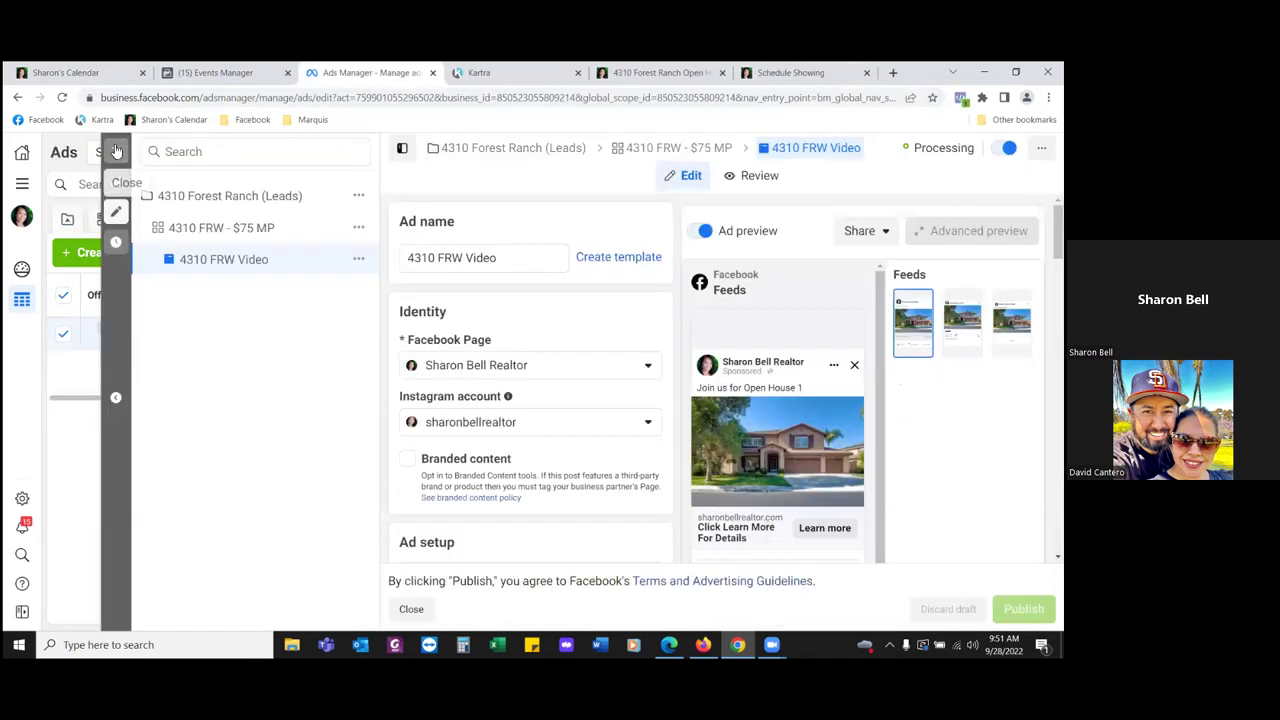
Close the ad editor, clear the campaign selection, and close the Ads Manager tab.
click(116, 150)
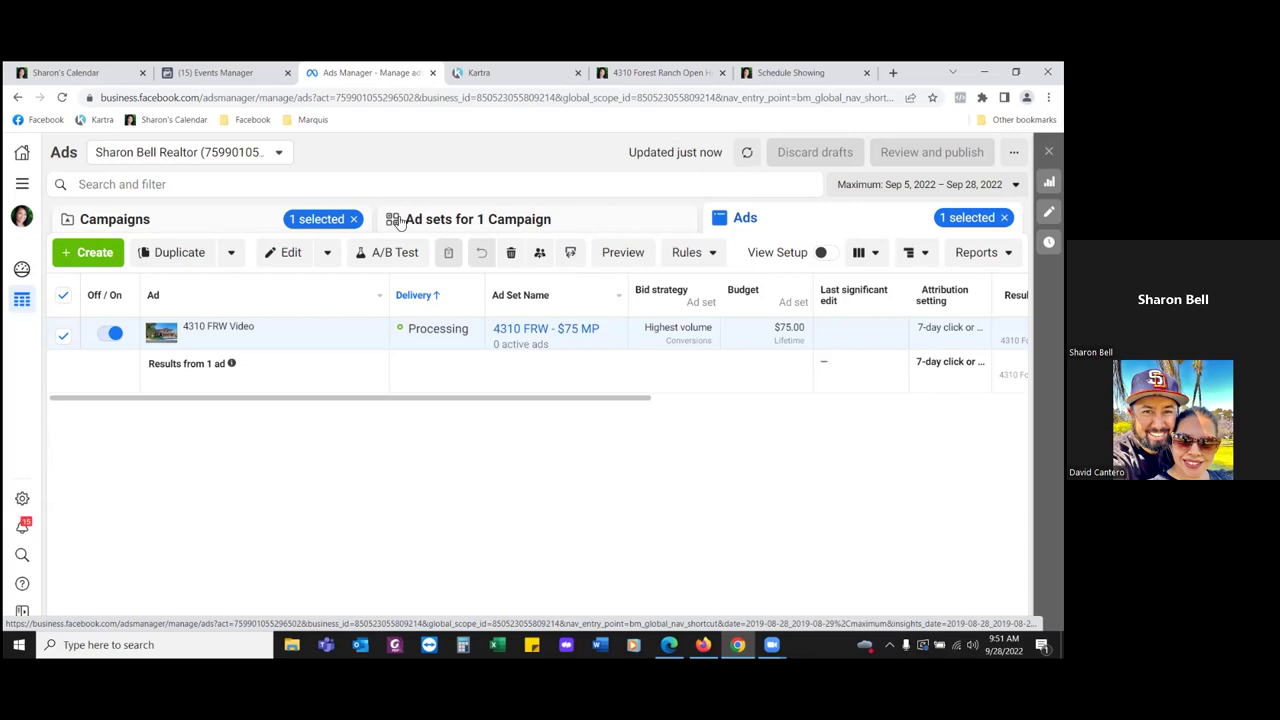
click(345, 219)
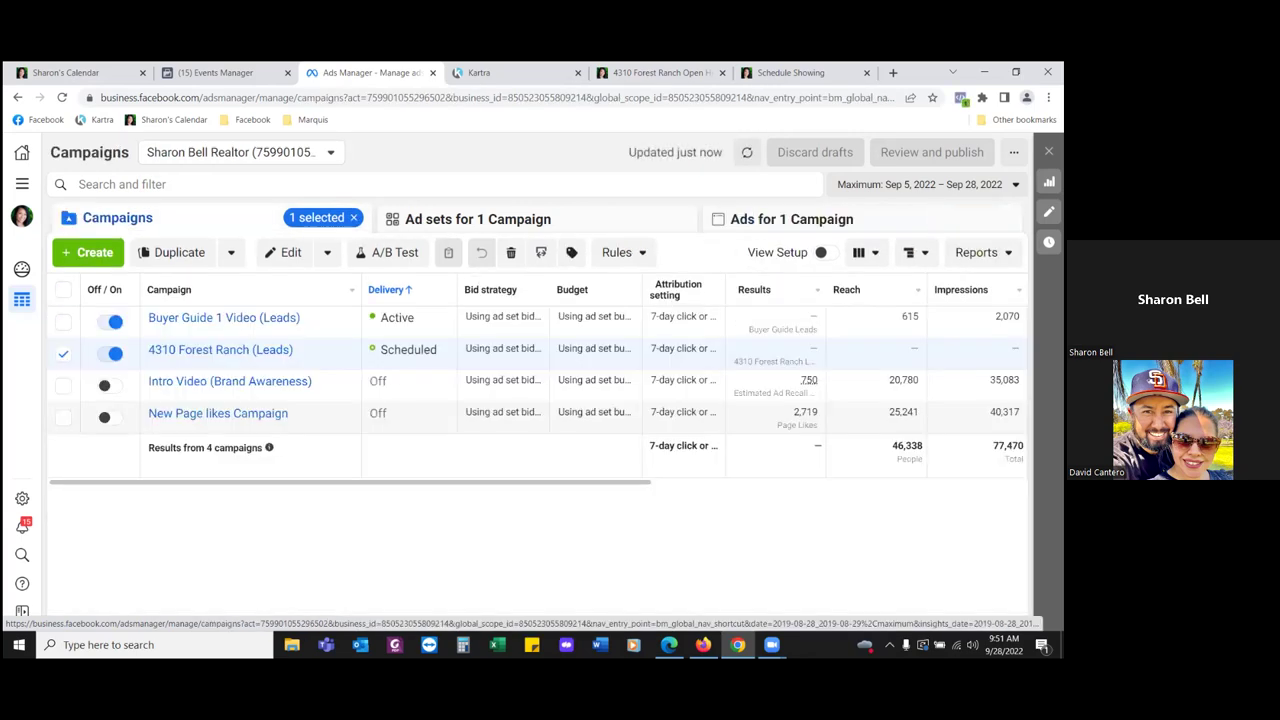
click(353, 218)
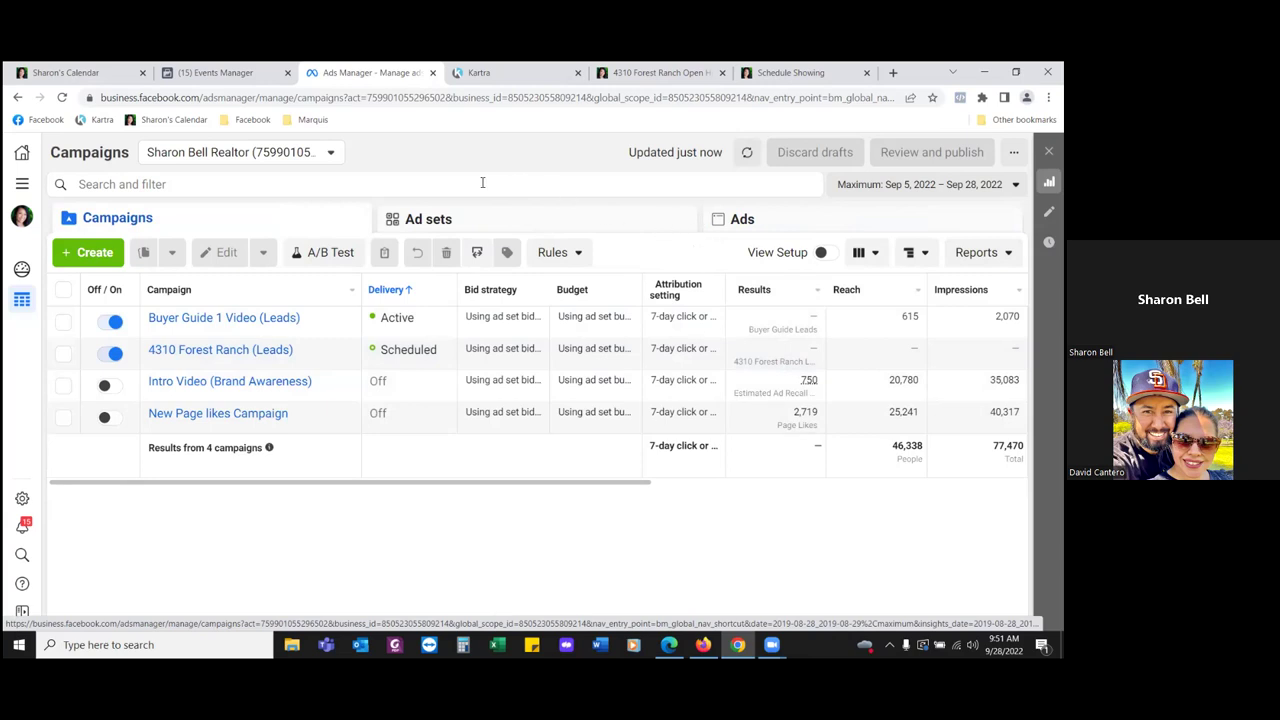
click(432, 73)
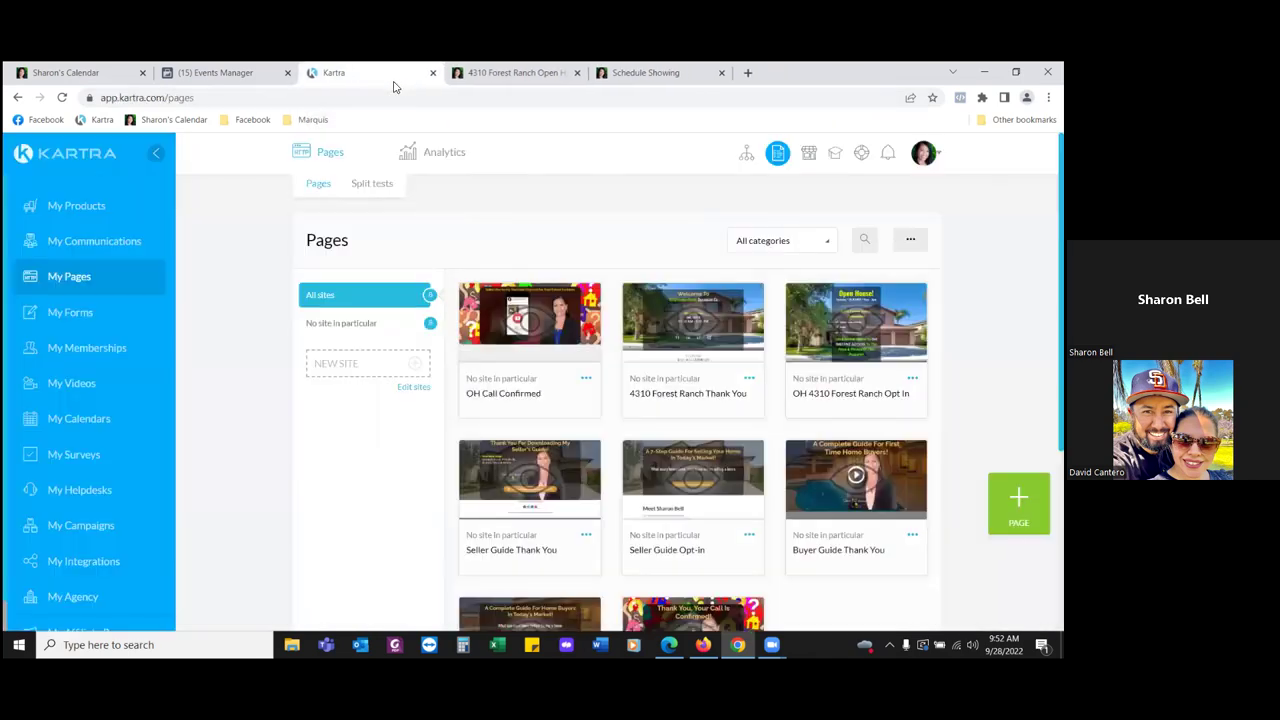